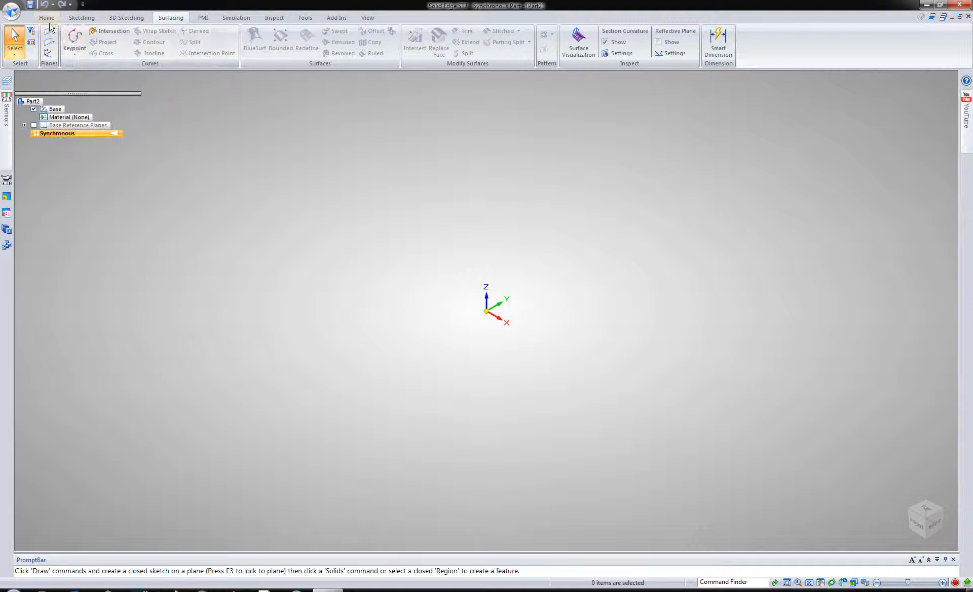
Start a curve sketch locked to the front XZ base plane and orient the view square to it
click(49, 20)
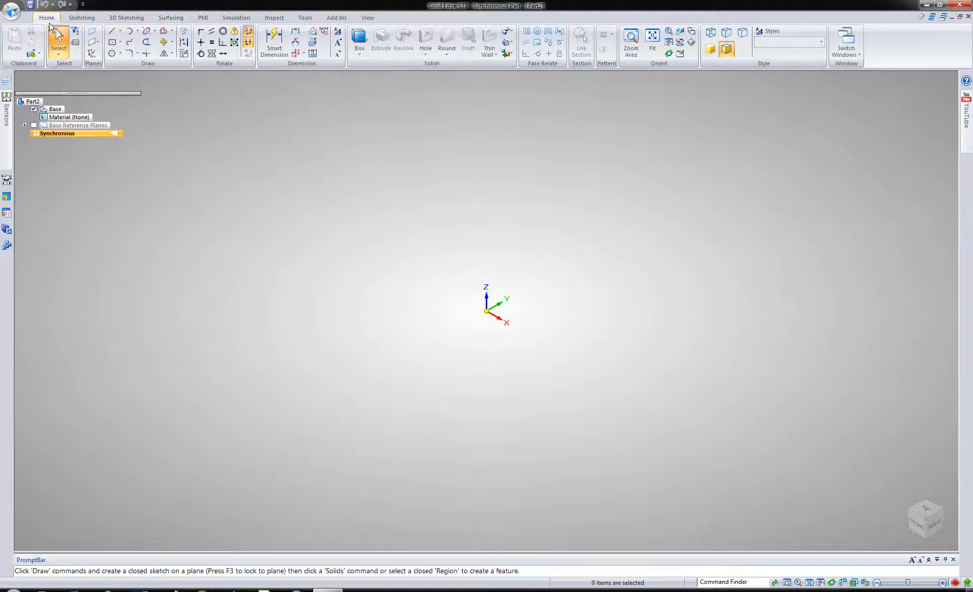
click(131, 42)
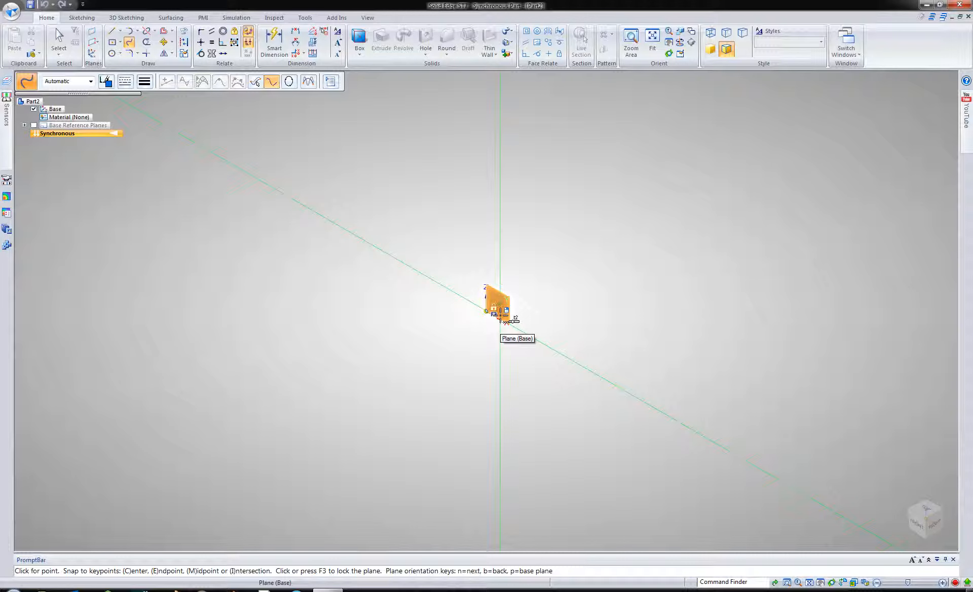
key(F3)
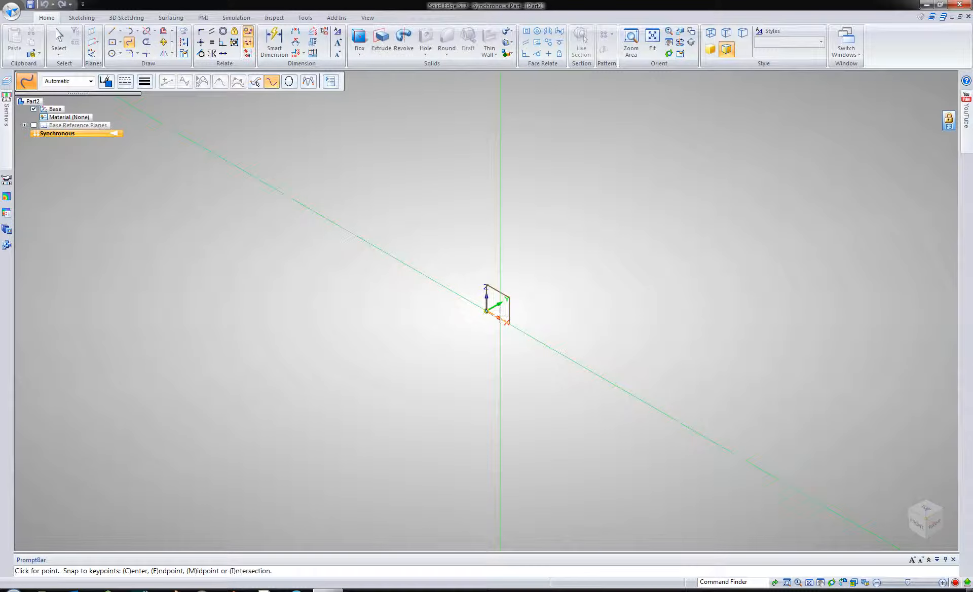
key(ctrl+h)
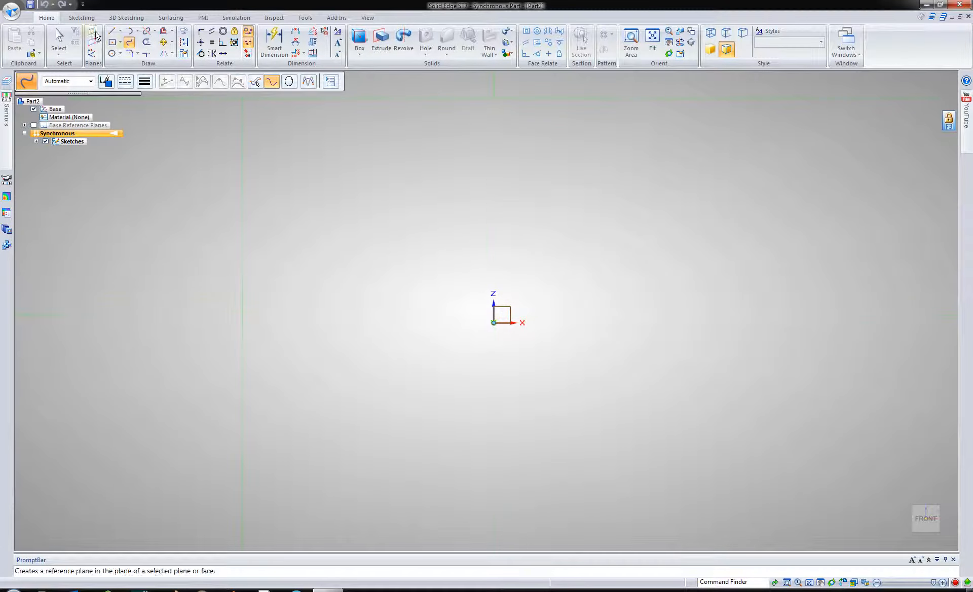
Draw a 10 in vertical reference line upward from the origin
key(l)
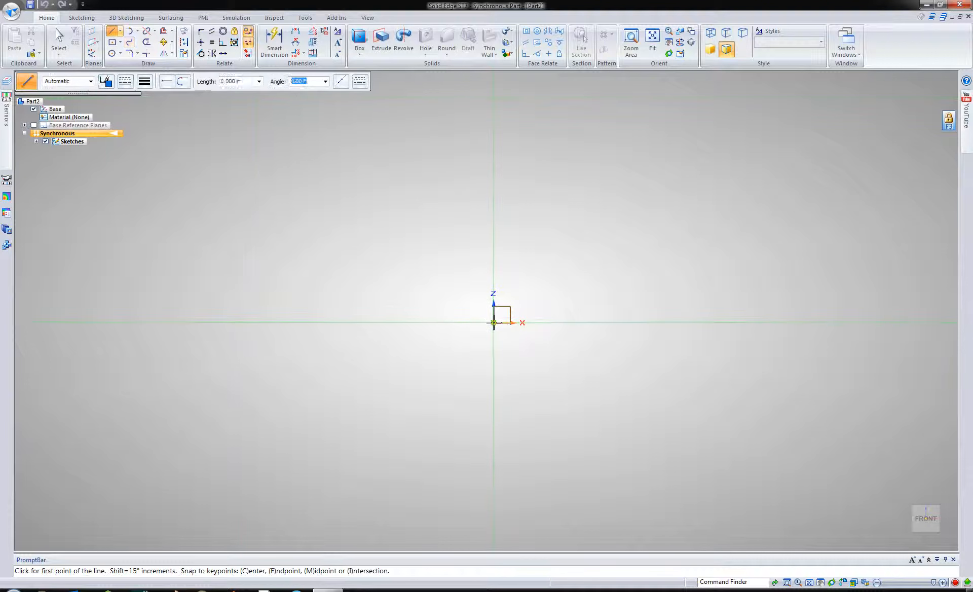
click(493, 322)
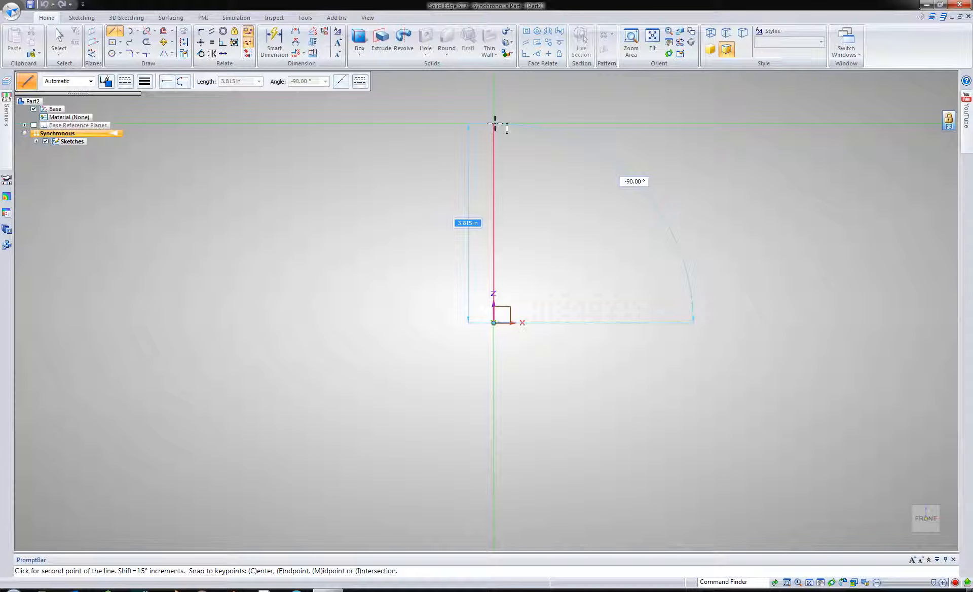
text(10)
key(Tab)
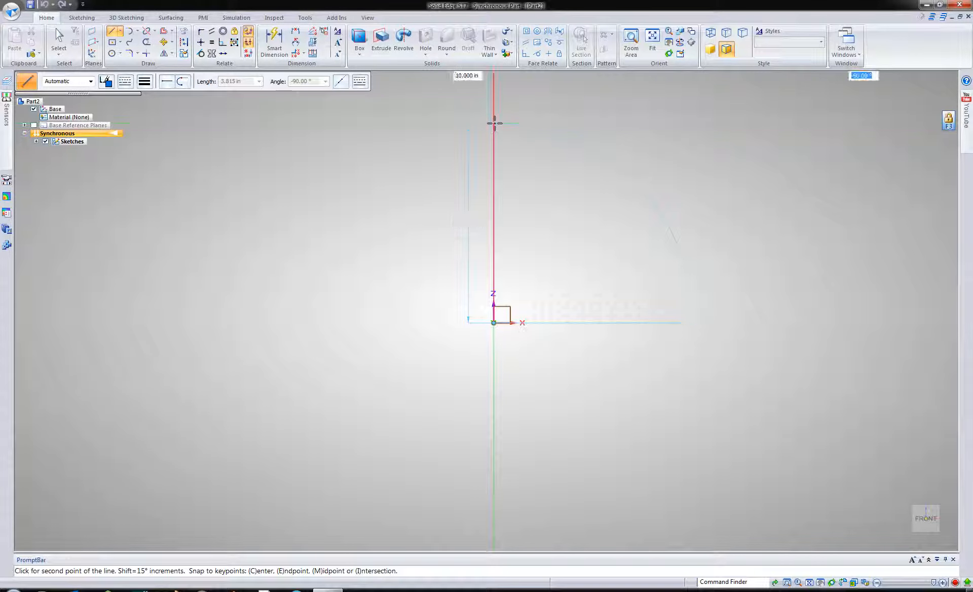
key(Return)
scroll(506, 236, down, 2)
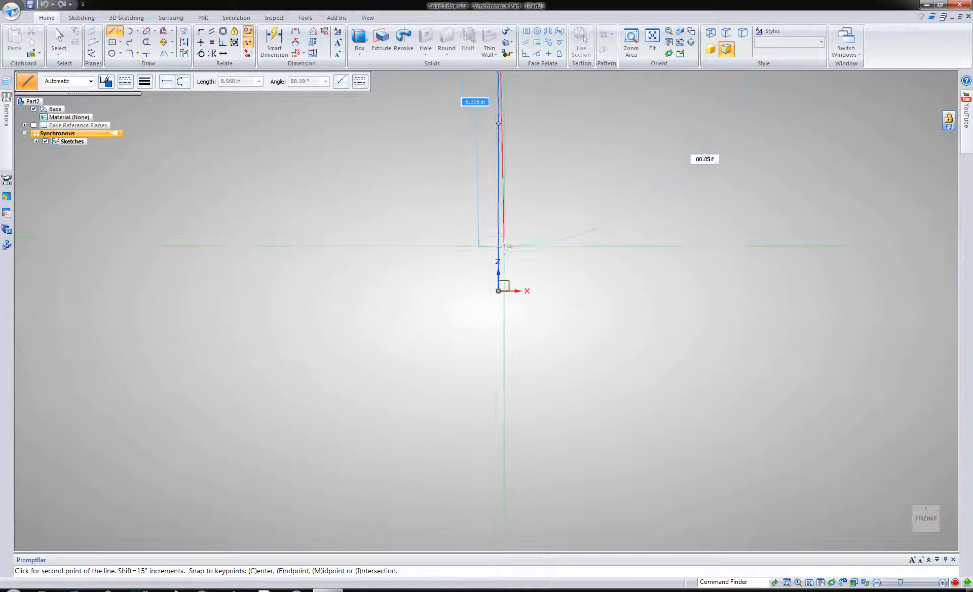
shift+middle_drag(502, 260, 492, 334)
key(Escape)
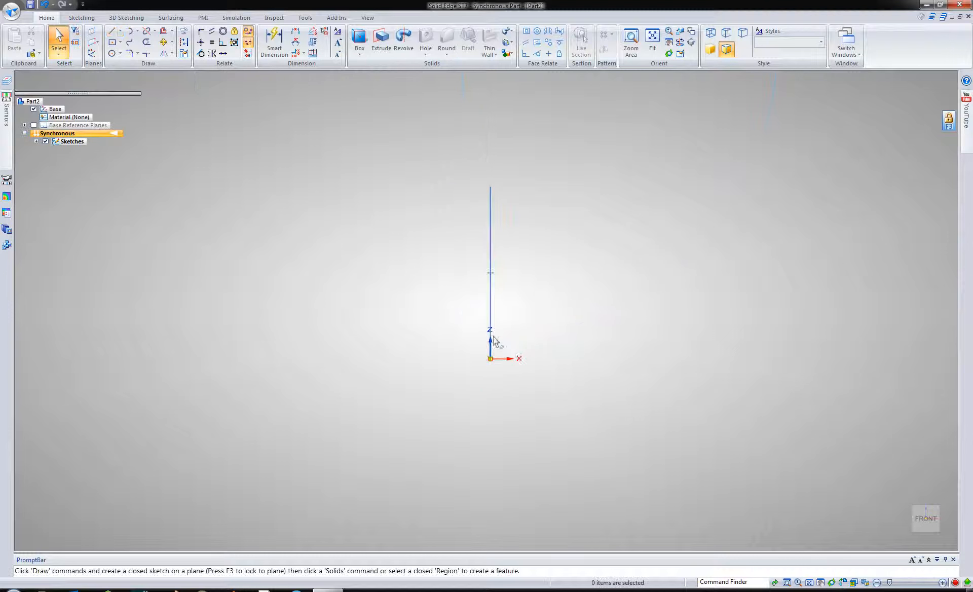
click(492, 246)
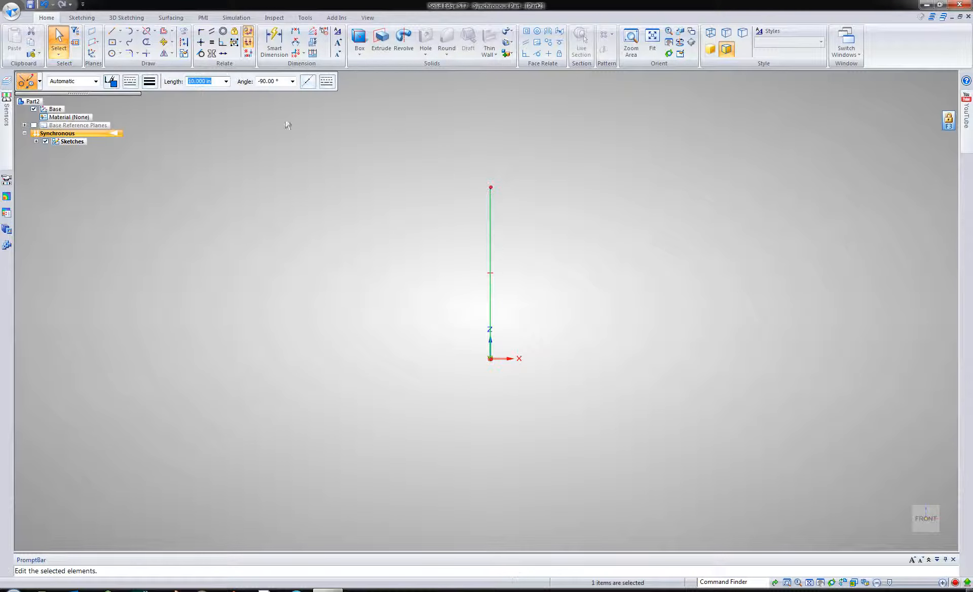
click(259, 214)
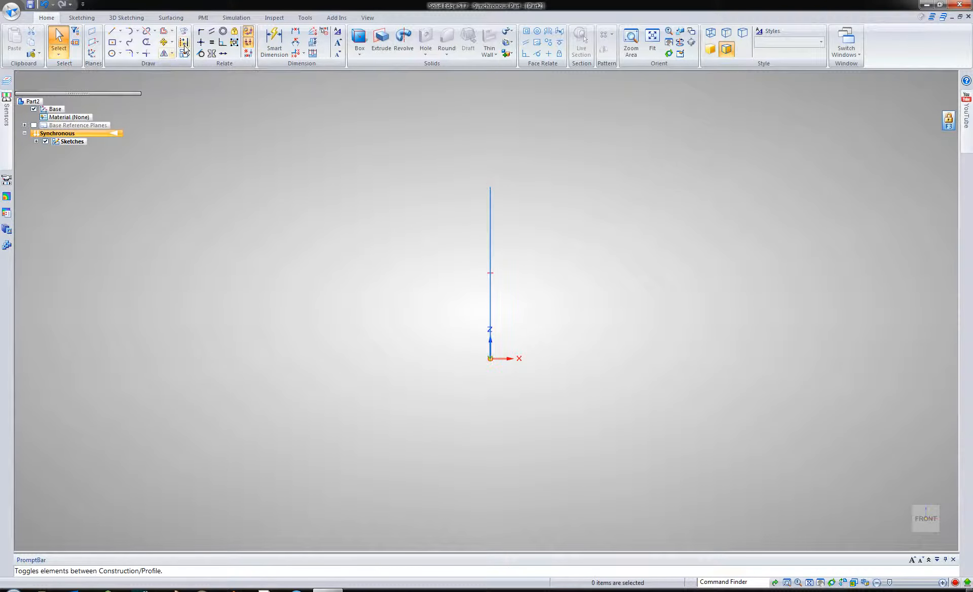
Sketch a freehand C-shaped curve left of the line, starting near the line's upper end and ending on it just above the origin
click(130, 42)
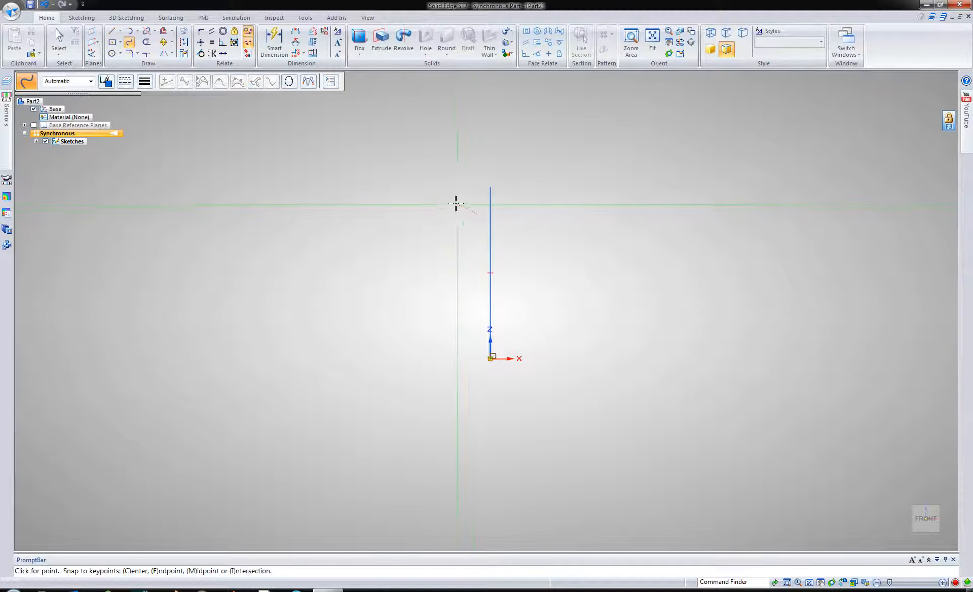
click(420, 200)
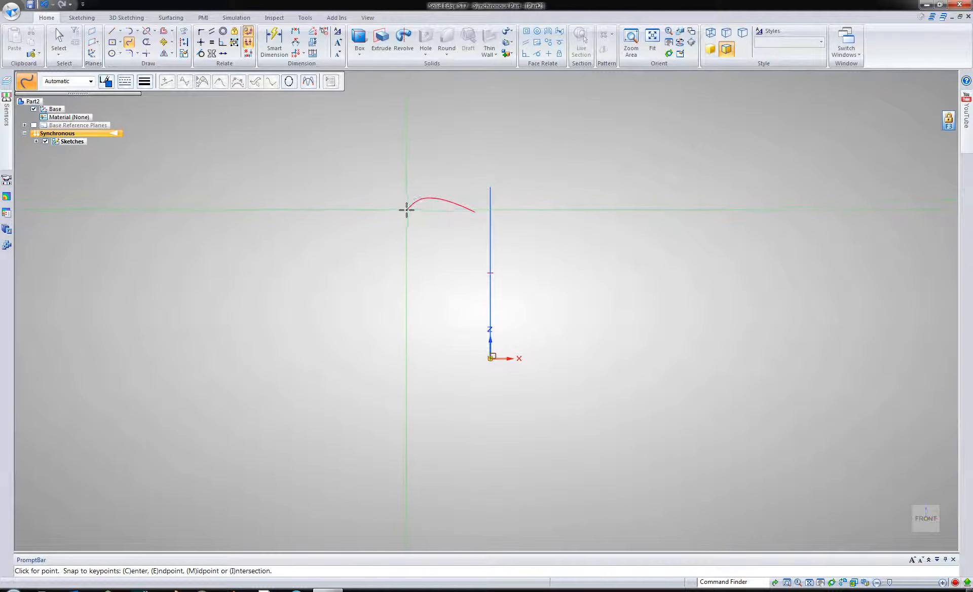
click(406, 211)
mouse_move(395, 219)
mouse_down()
mouse_move(376, 249)
mouse_move(375, 293)
mouse_move(381, 328)
mouse_move(408, 351)
mouse_up()
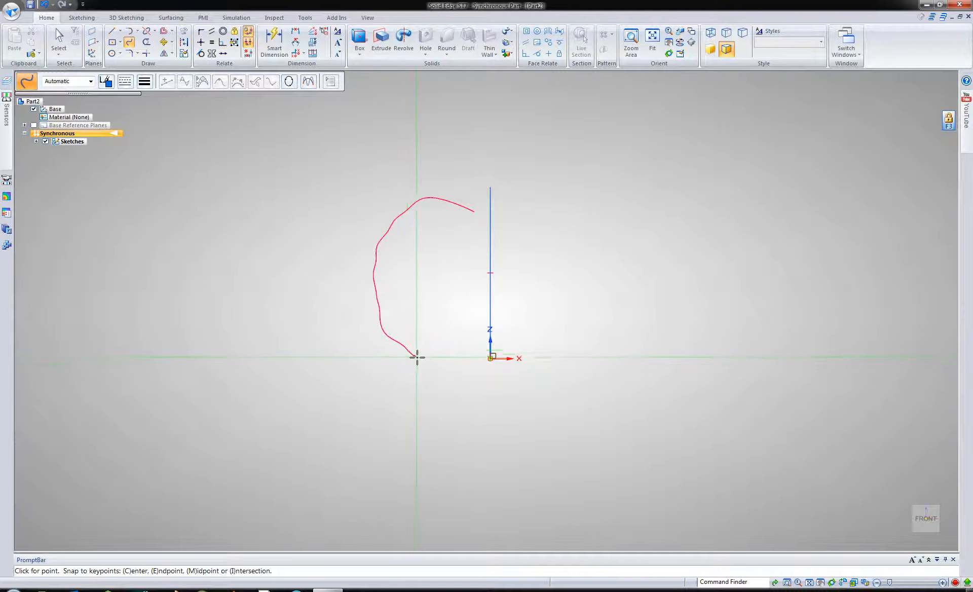
scroll(412, 354, up, 3)
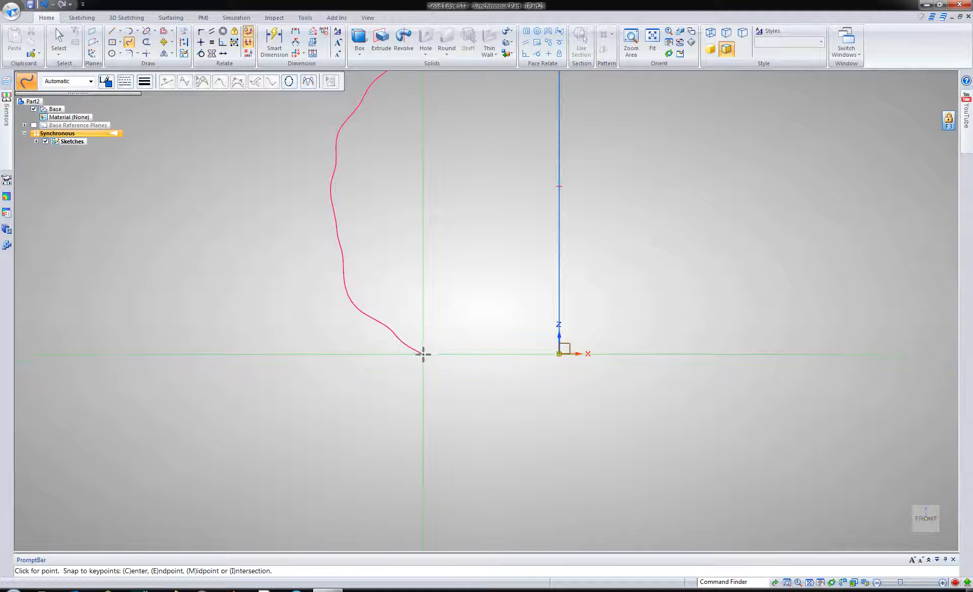
mouse_move(424, 354)
mouse_down()
mouse_move(462, 360)
mouse_move(559, 346)
mouse_up()
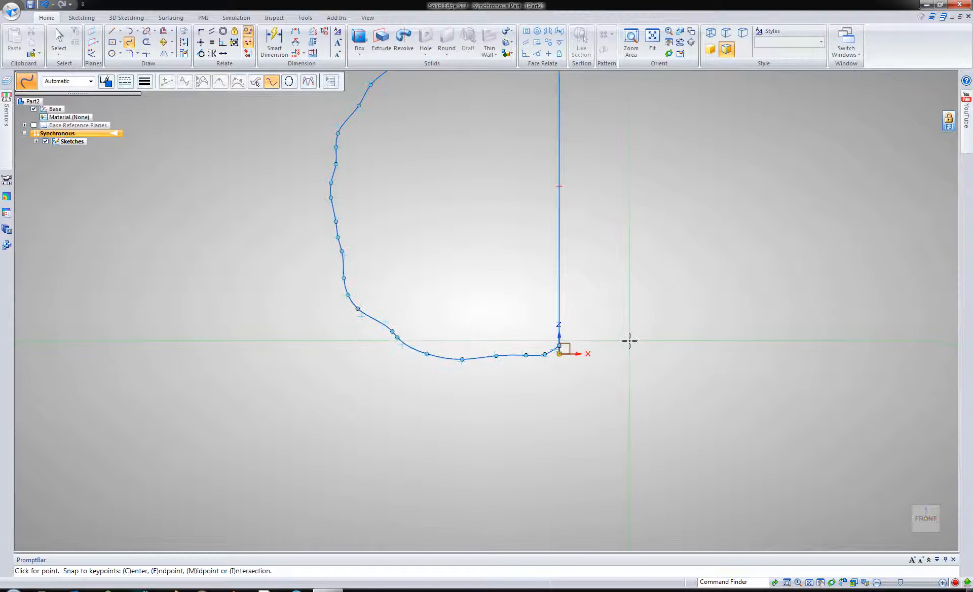
key(Escape)
Switch the curve to Shape Edit and shift the control vertex nearest its upper end slightly to the left
scroll(631, 348, down, 2)
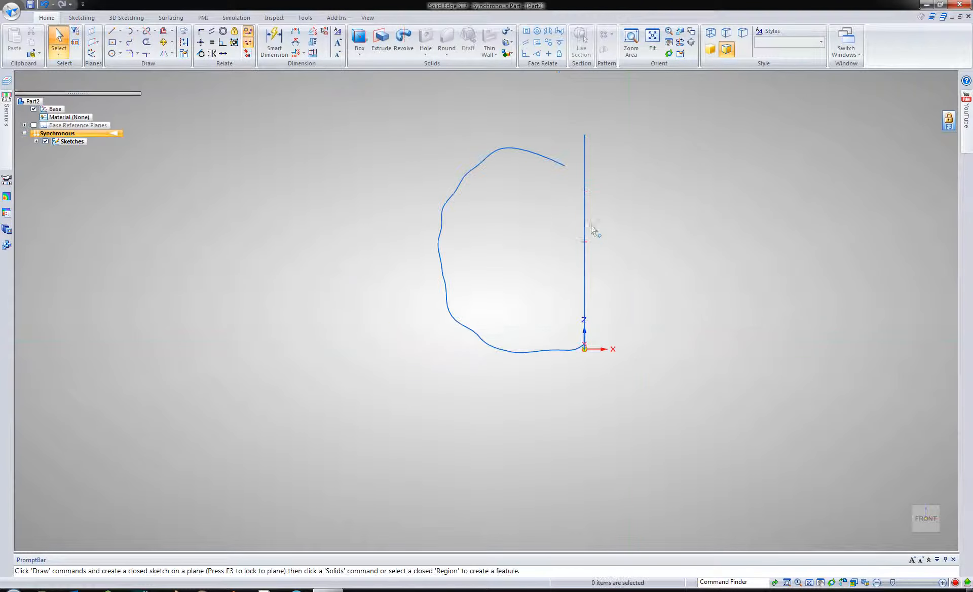
scroll(550, 167, up, 4)
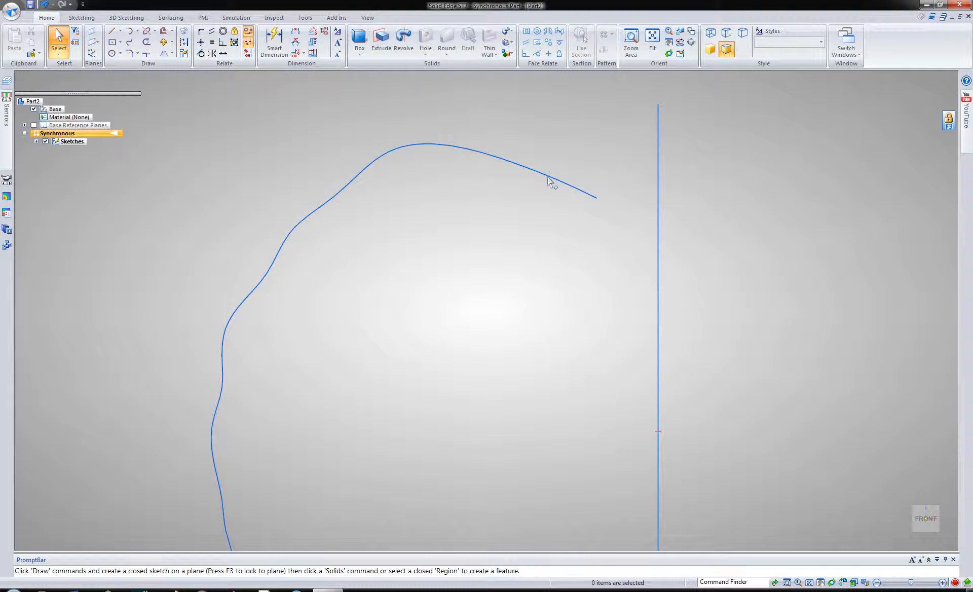
click(548, 178)
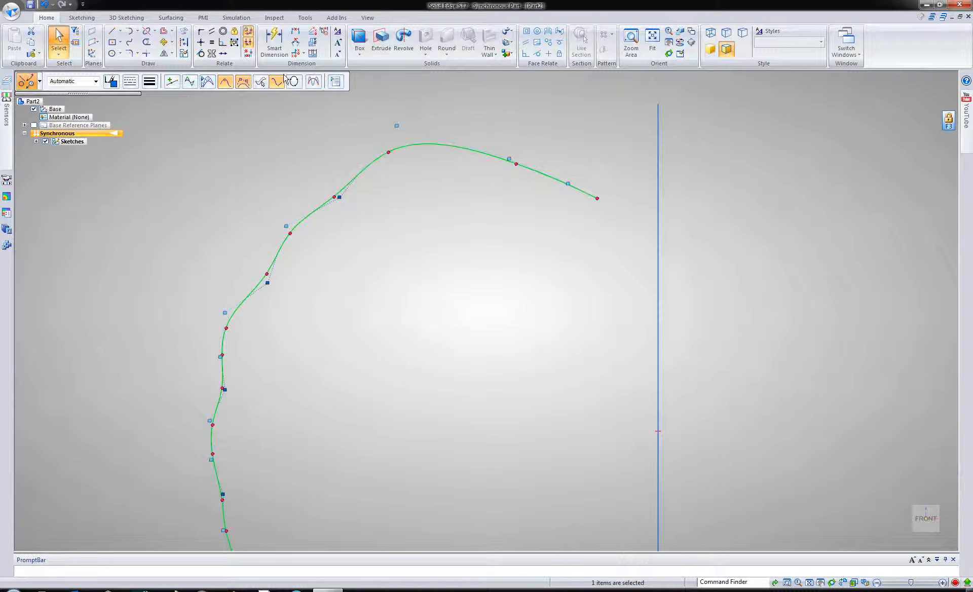
drag(286, 75, 405, 98)
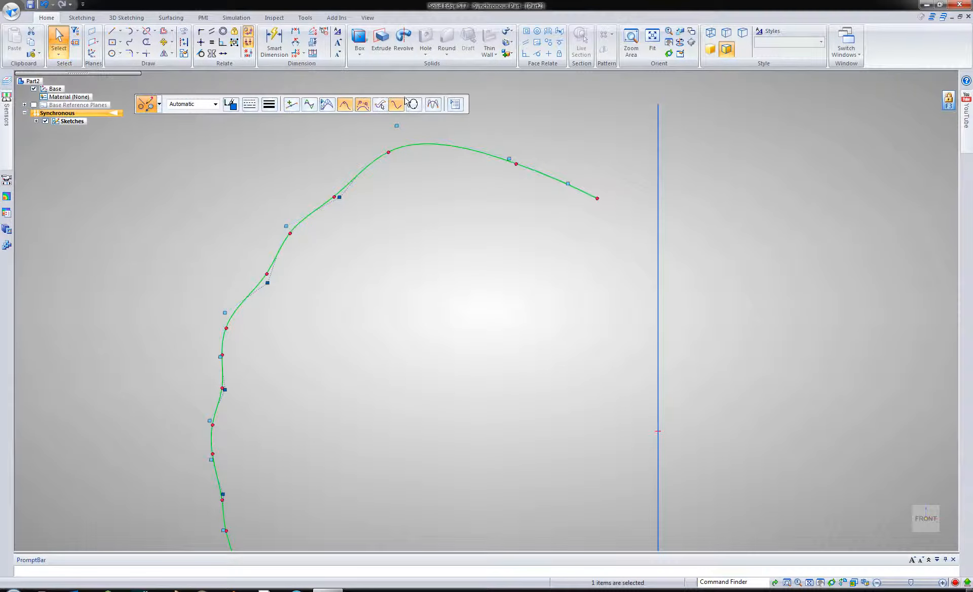
click(380, 107)
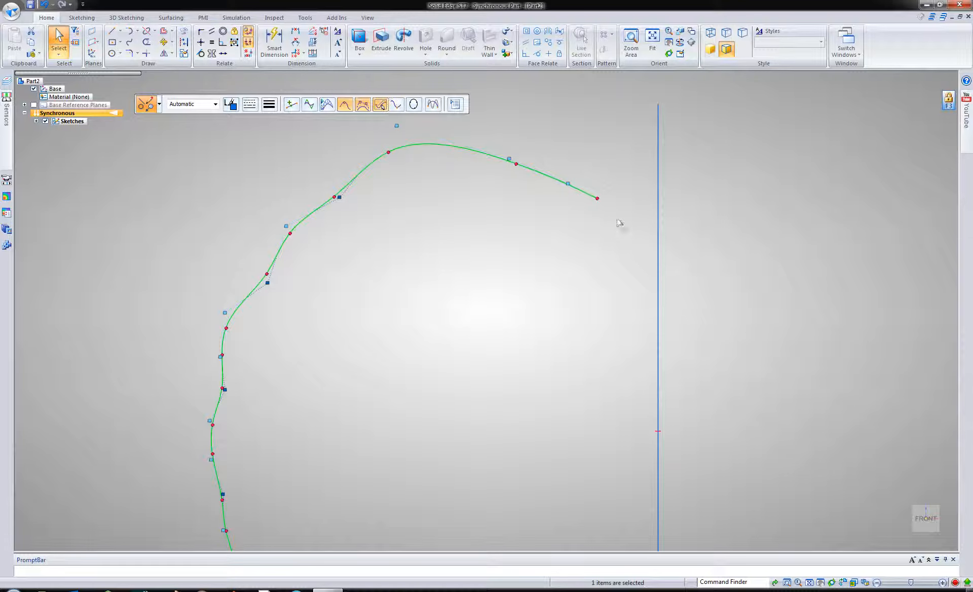
mouse_move(570, 183)
mouse_down()
mouse_move(567, 171)
mouse_move(546, 186)
mouse_move(565, 186)
mouse_up()
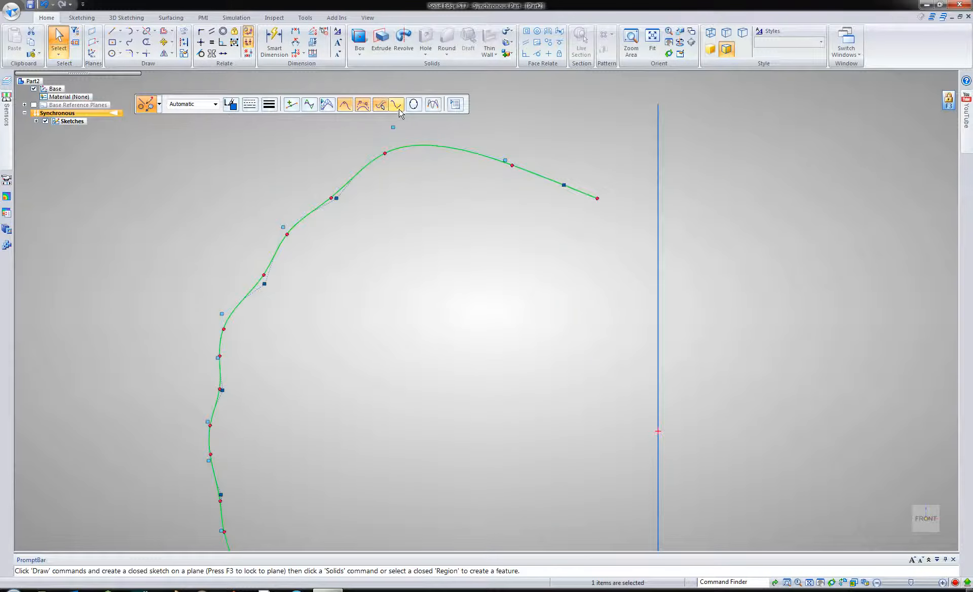
Switch the curve to Local Edit and raise the control vertices and endpoint at its upper end to flatten the top
click(398, 107)
drag(507, 162, 507, 141)
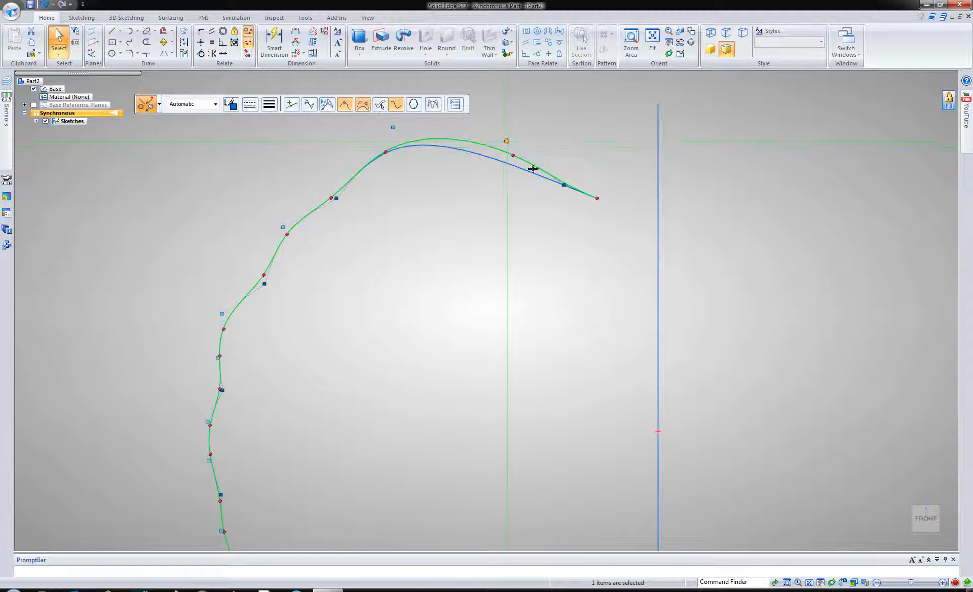
drag(564, 183, 590, 170)
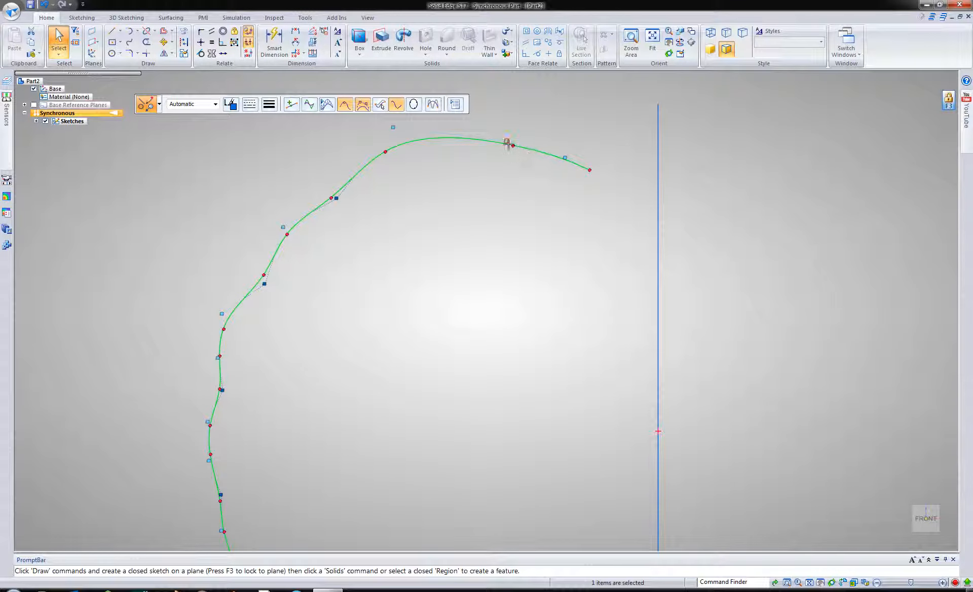
click(458, 197)
Delete the vertical reference line beside the curve
scroll(459, 198, down, 3)
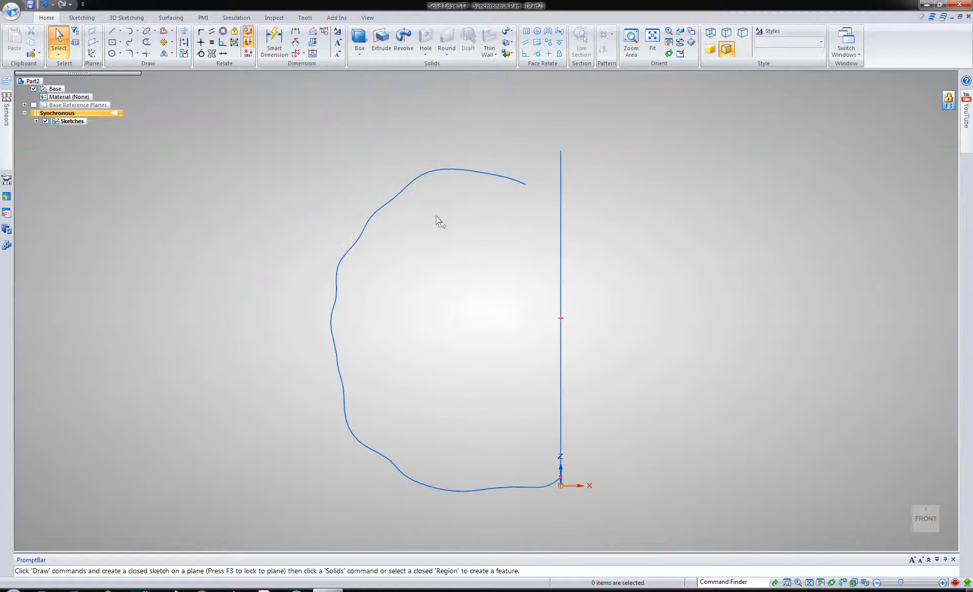
scroll(436, 260, down, 1)
middle_drag(432, 261, 537, 245)
click(532, 245)
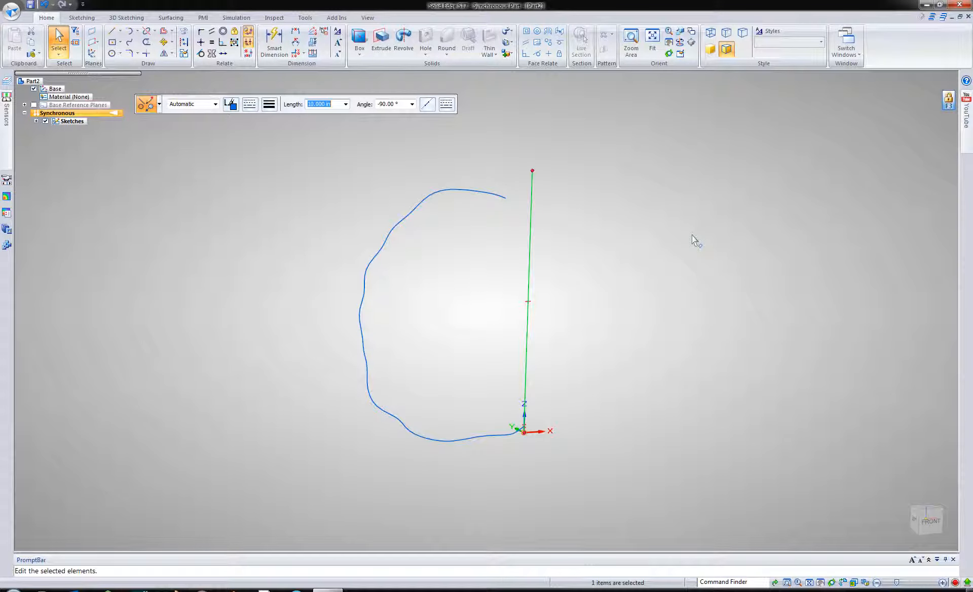
key(Delete)
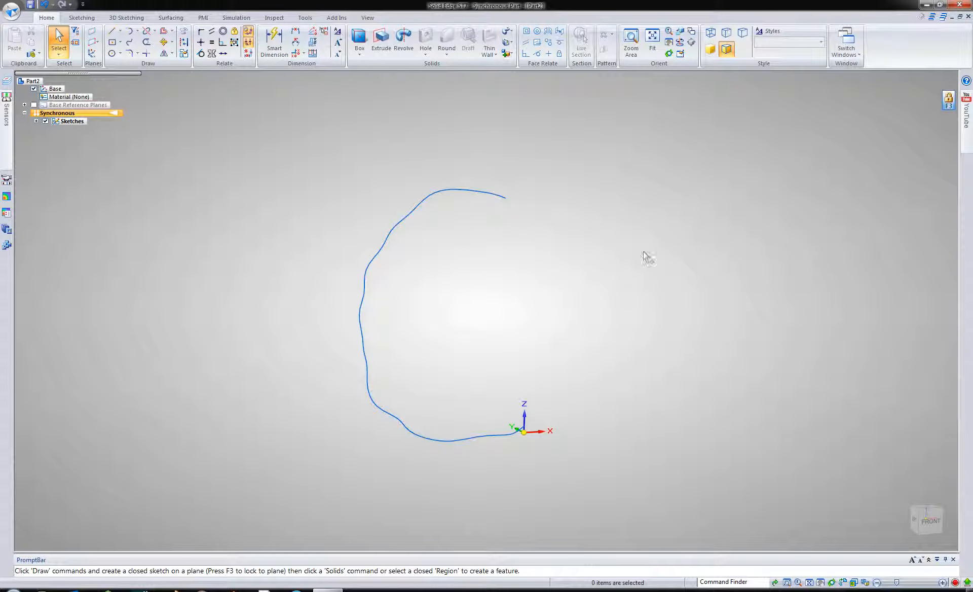
Select Sketch 3 in the feature tree and reposition its steering wheel onto the base coordinate system's Z axis near the origin
mouse_move(647, 257)
middle_down()
mouse_move(662, 257)
mouse_move(608, 266)
middle_up()
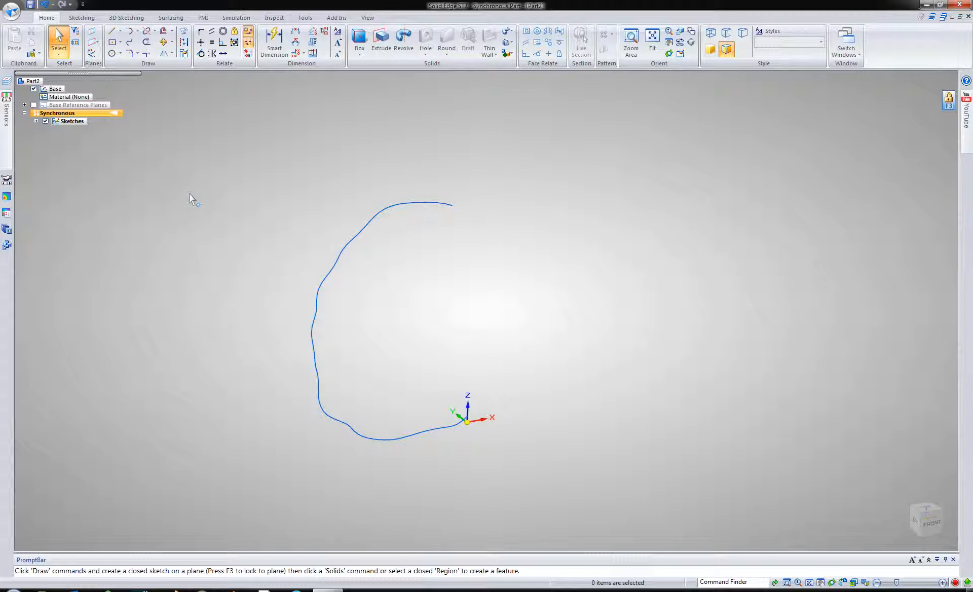
click(36, 122)
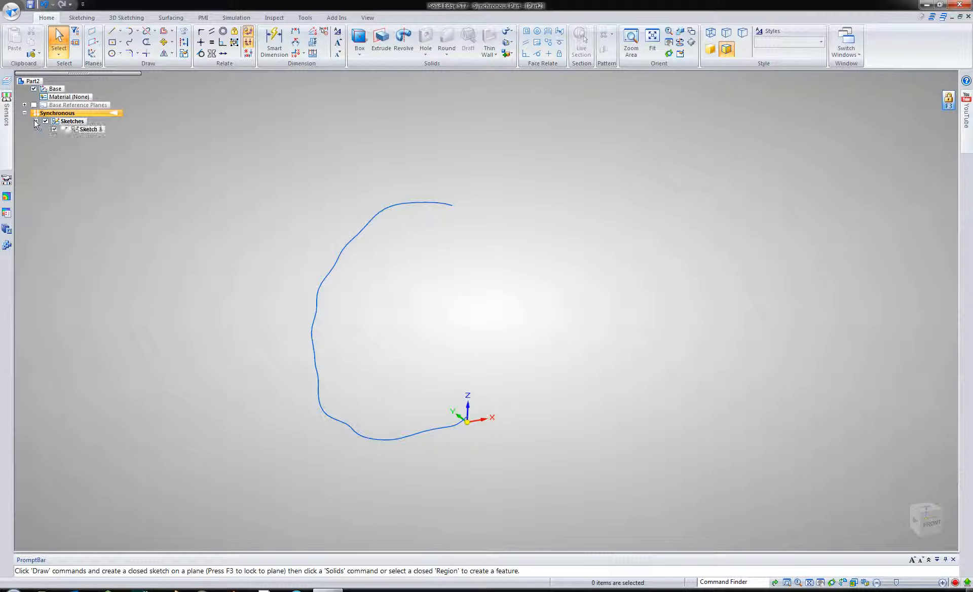
click(93, 130)
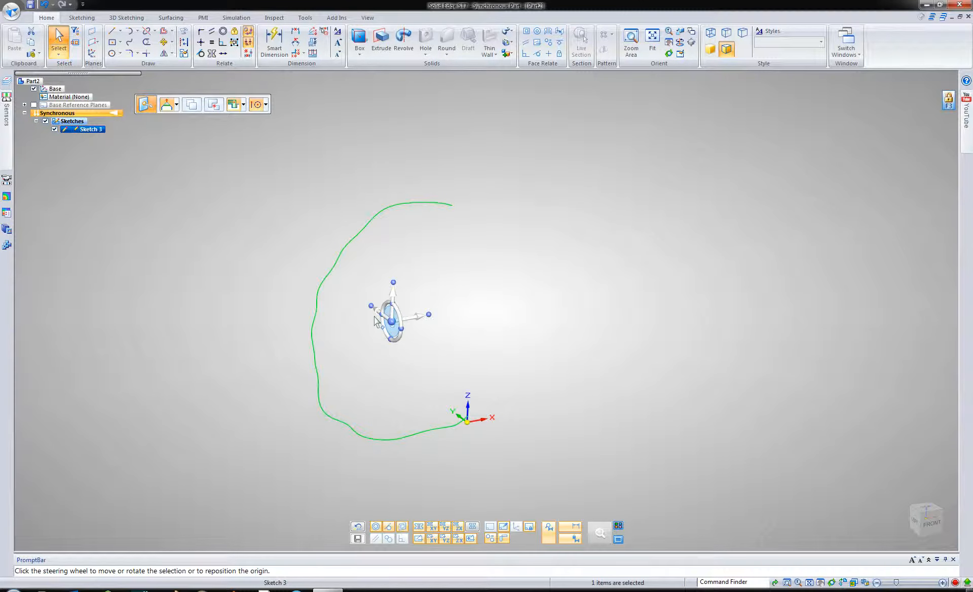
click(317, 233)
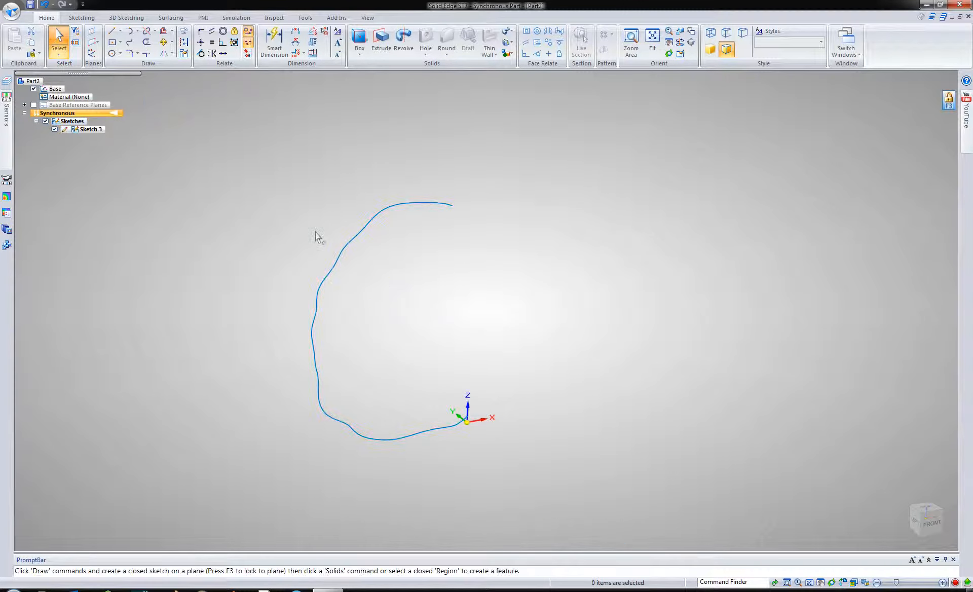
click(340, 252)
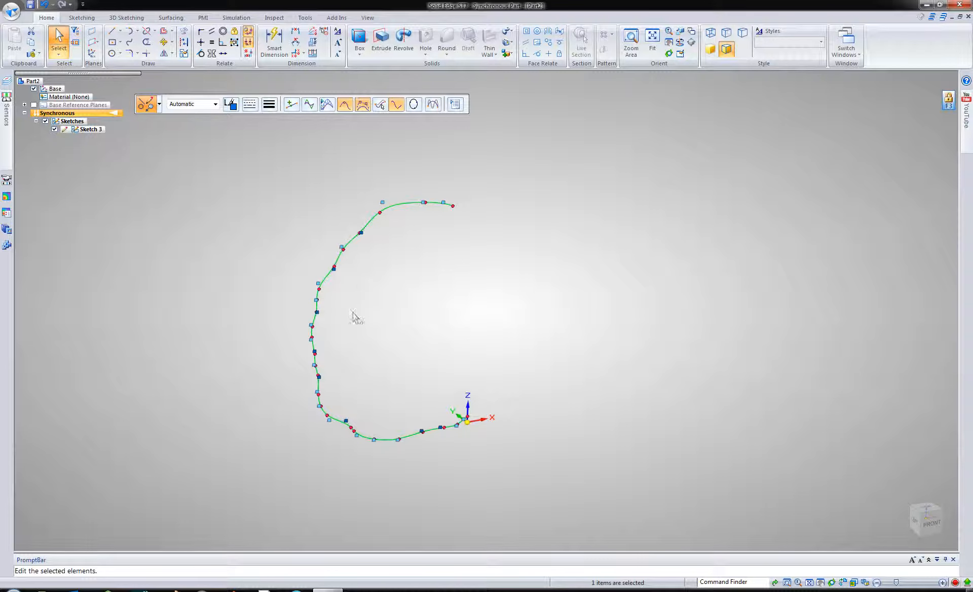
click(279, 260)
click(92, 131)
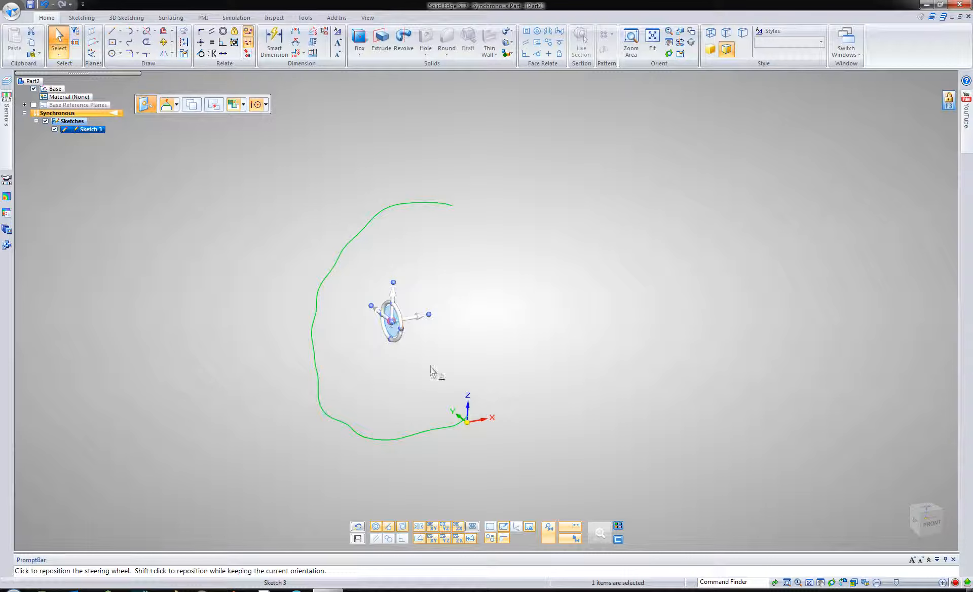
click(392, 321)
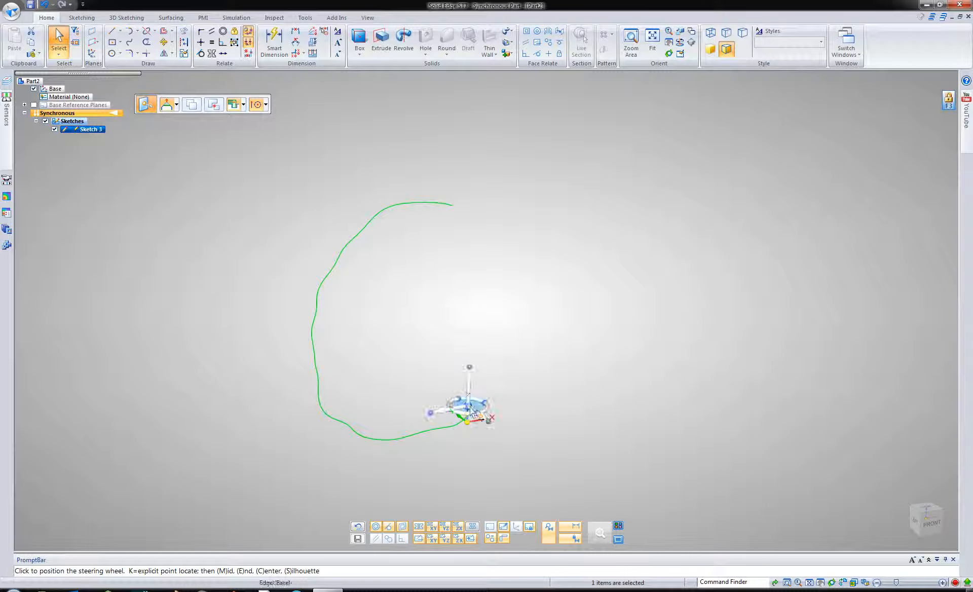
click(470, 409)
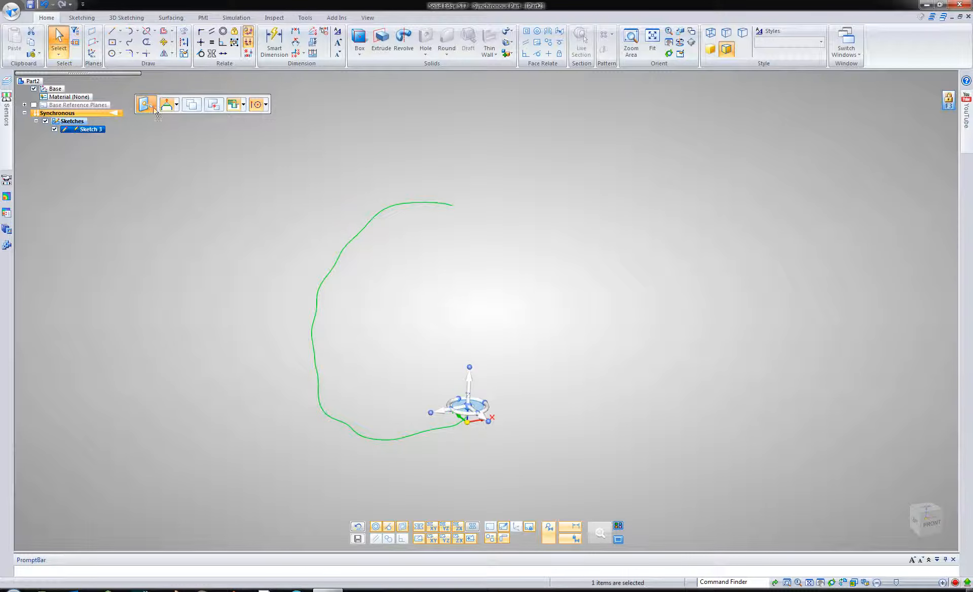
Rotate a copy of Sketch 3 about 22° around the base Z axis
click(194, 106)
key(ctrl+t)
scroll(497, 329, down, 5)
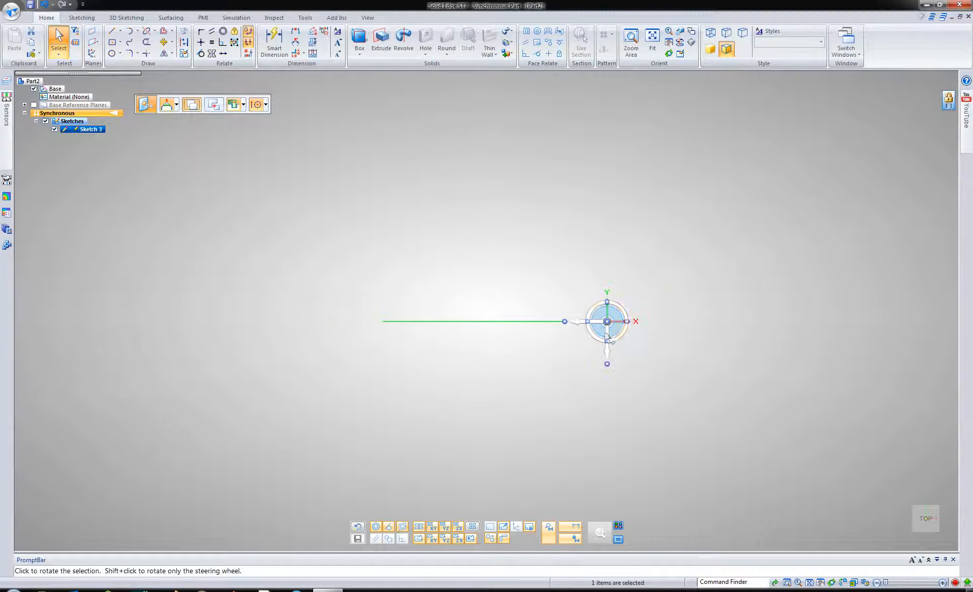
click(592, 334)
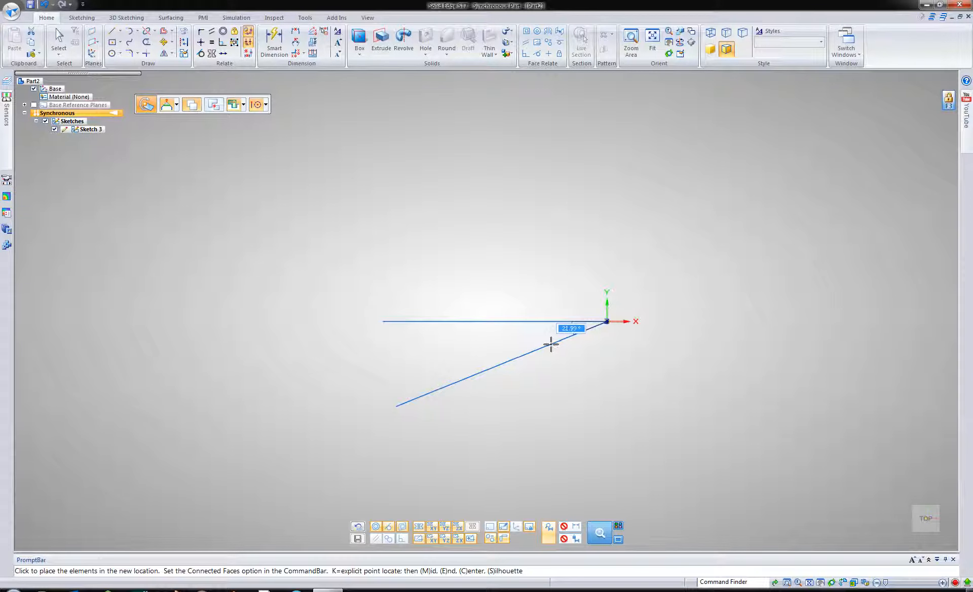
click(552, 345)
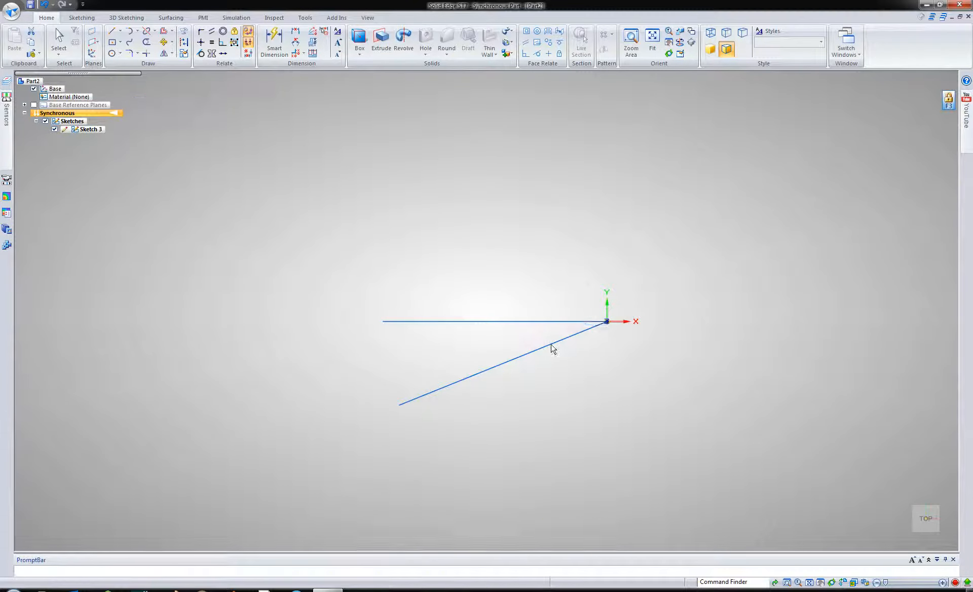
key(Escape)
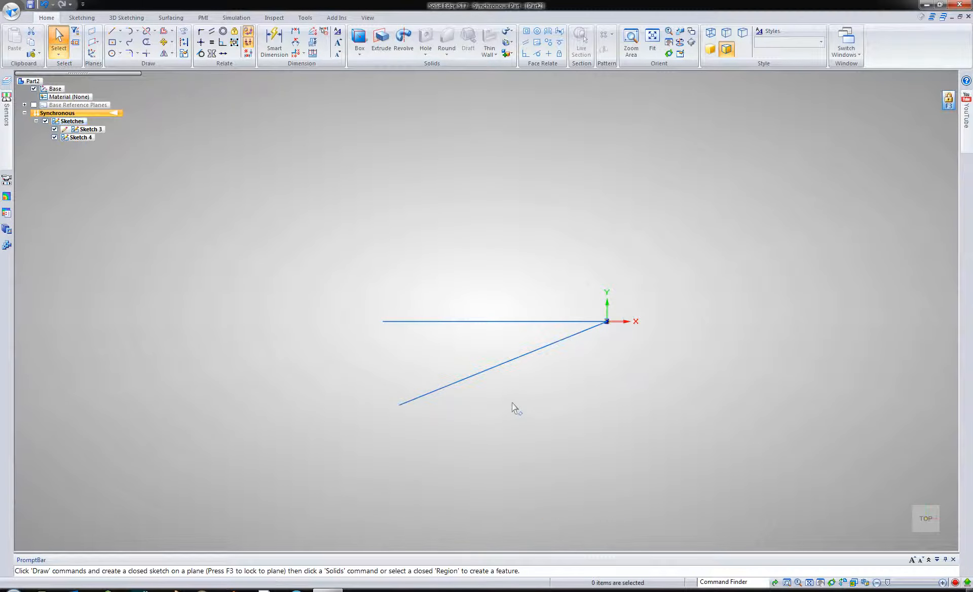
Smooth the upper half of the Sketch 4 curve by slightly shifting three of its control vertices
middle_drag(506, 401, 344, 318)
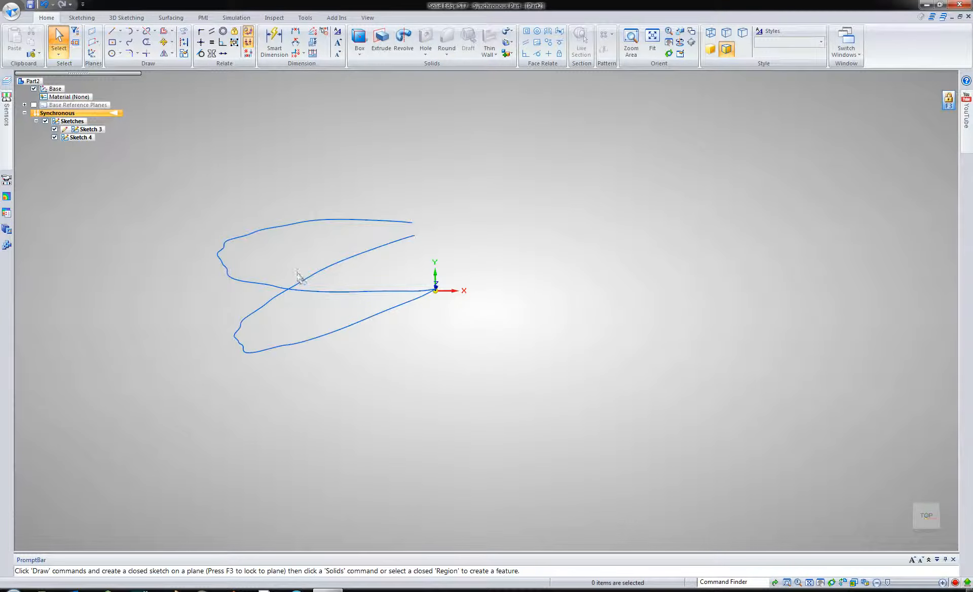
click(309, 221)
middle_drag(309, 221, 248, 205)
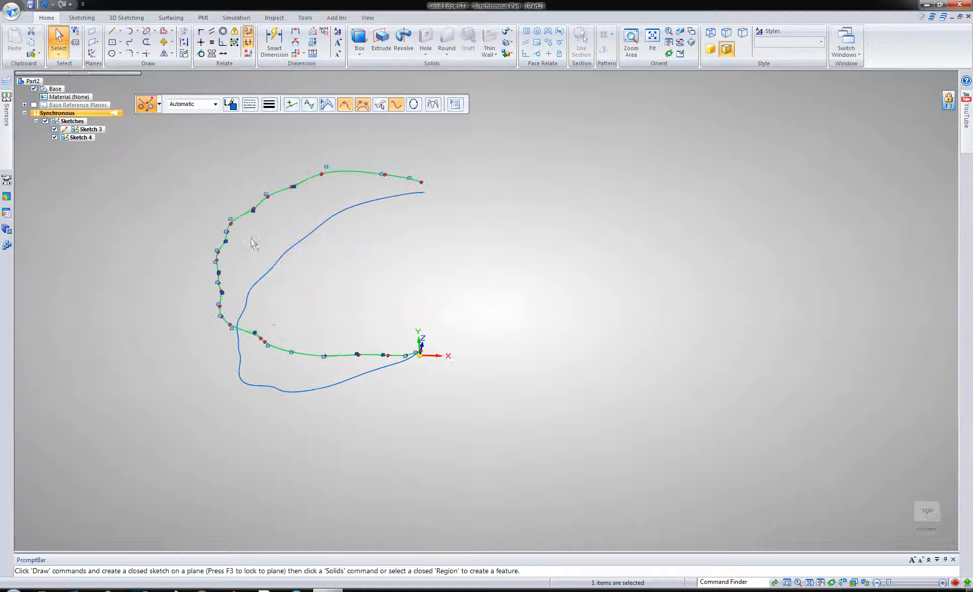
mouse_move(261, 295)
middle_down()
mouse_move(256, 287)
mouse_move(256, 299)
middle_up()
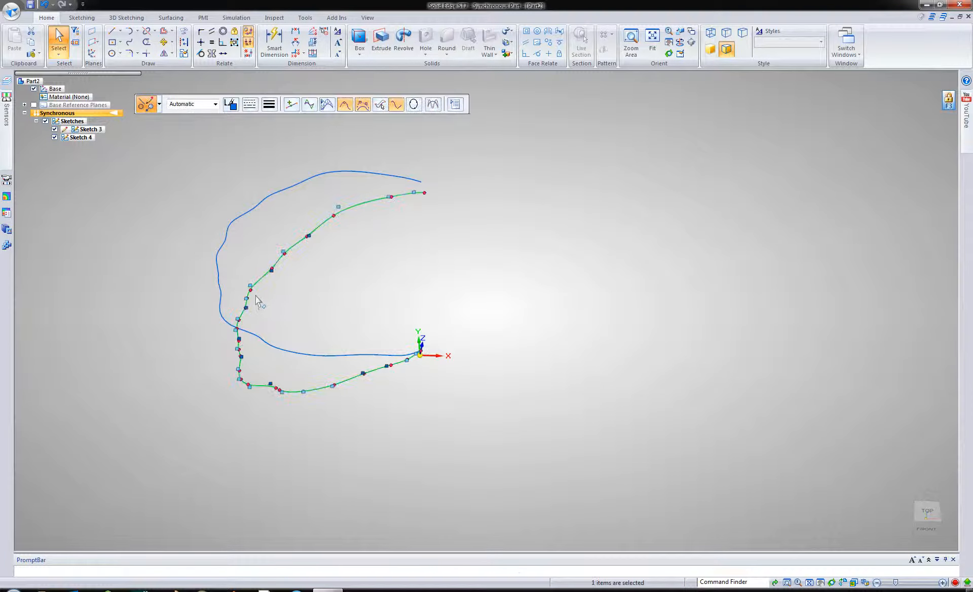
scroll(256, 299, up, 3)
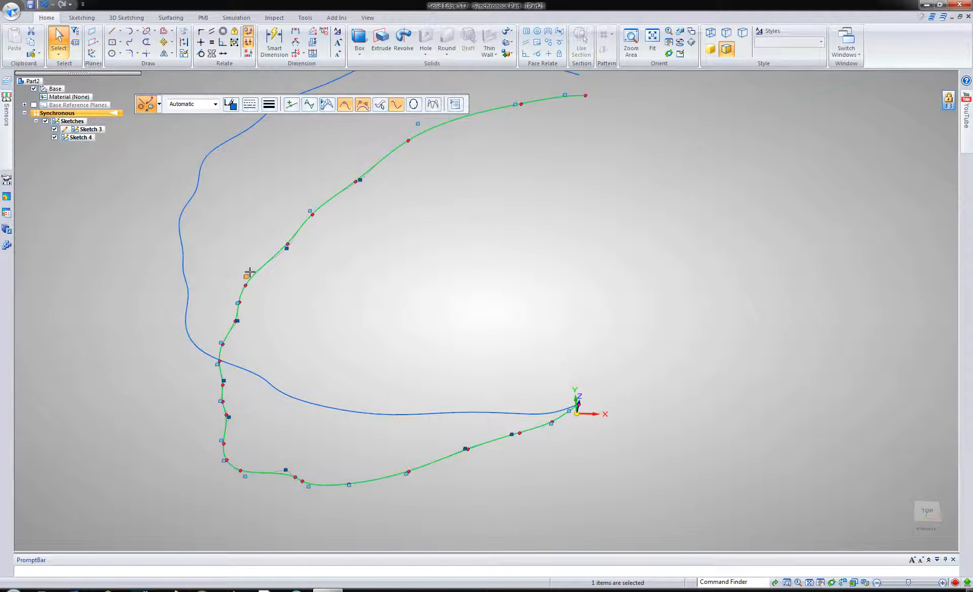
drag(250, 273, 250, 267)
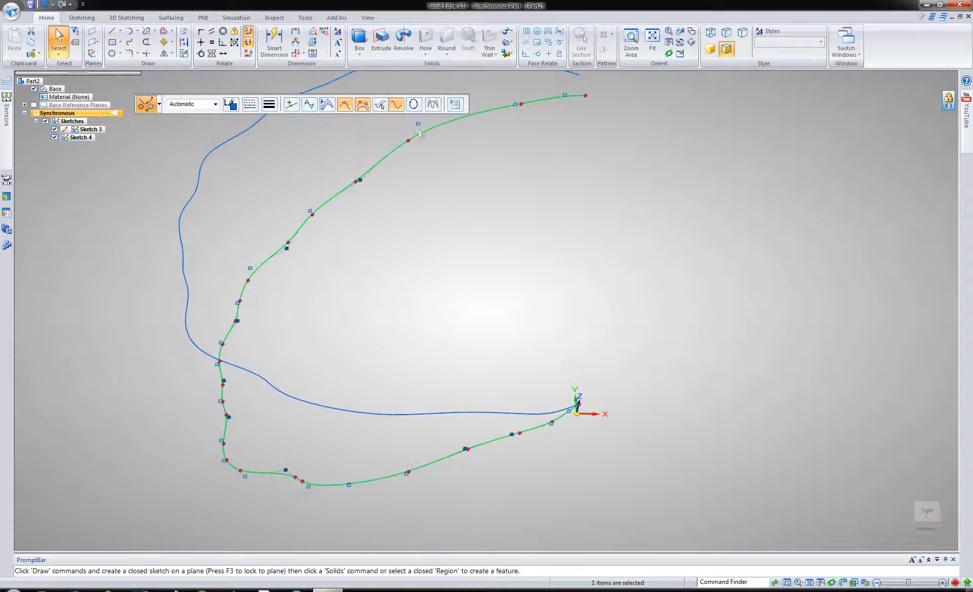
drag(420, 125, 417, 135)
drag(359, 182, 359, 171)
click(331, 282)
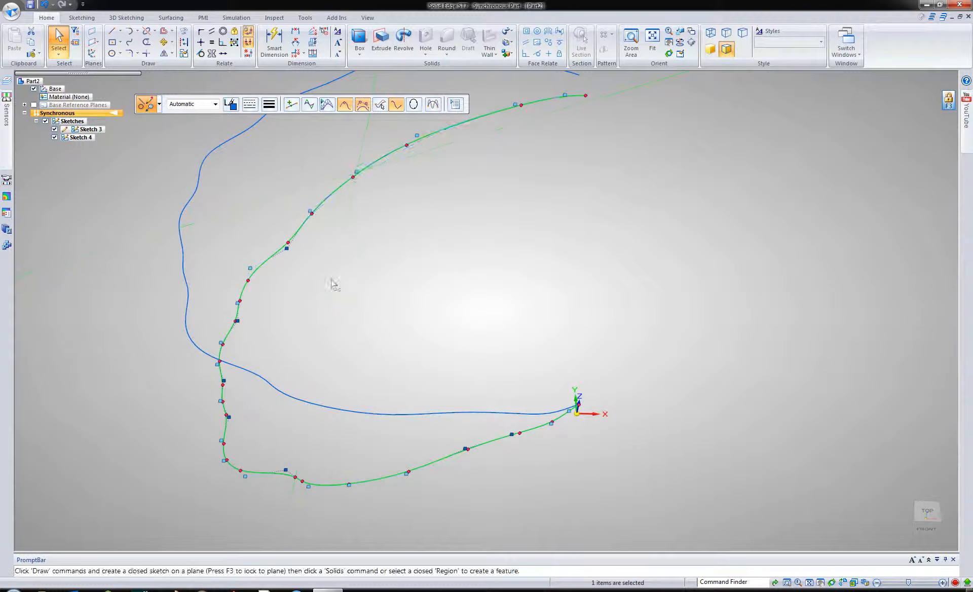
Straighten the lower outer side of the Sketch 4 curve by shifting its control vertex outward
click(226, 416)
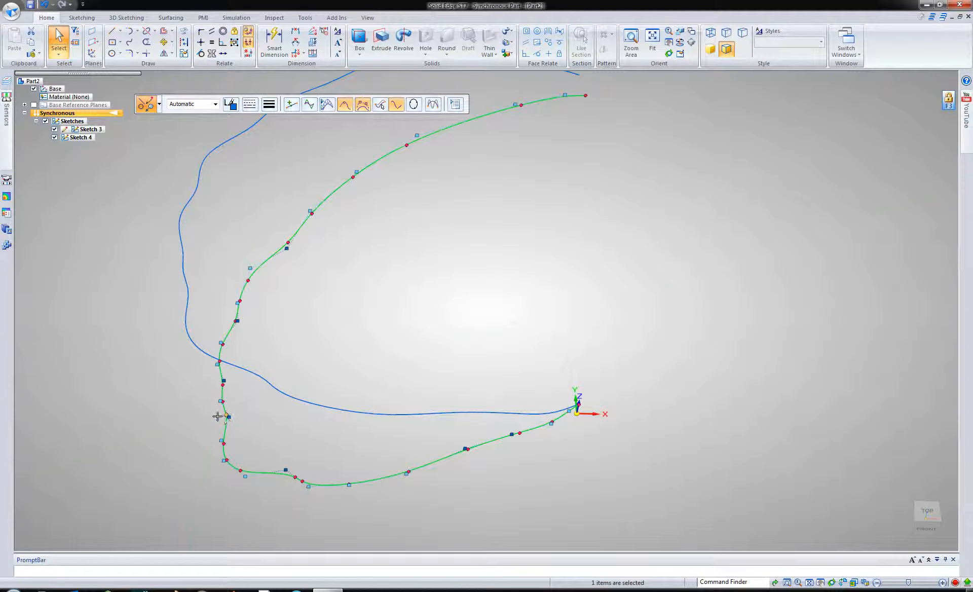
drag(217, 416, 217, 380)
click(268, 340)
Rotate another copy of Sketch 3 about 50° around the Z axis, with the steering wheel placed at the origin
scroll(270, 339, down, 1)
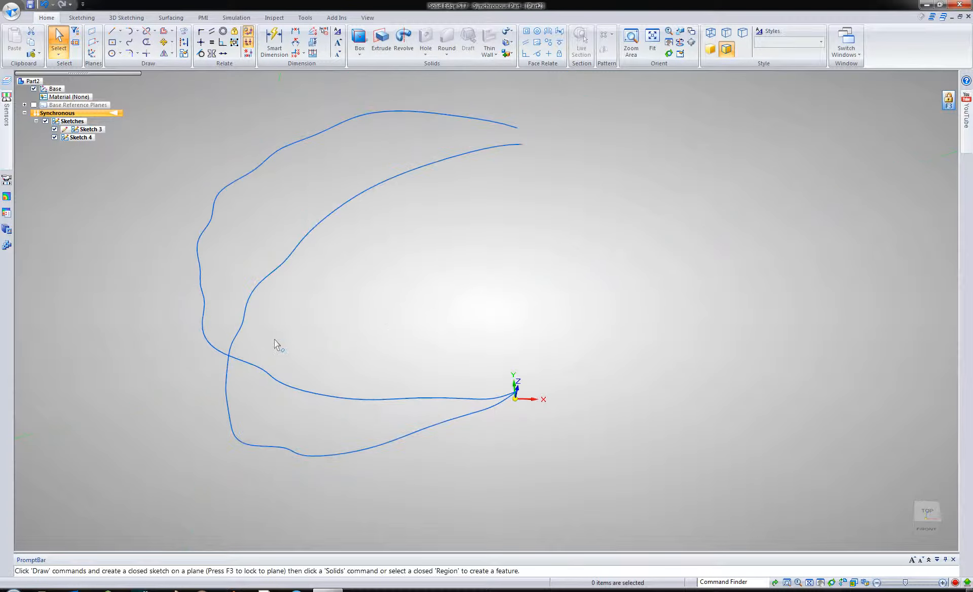
scroll(275, 339, down, 1)
click(260, 198)
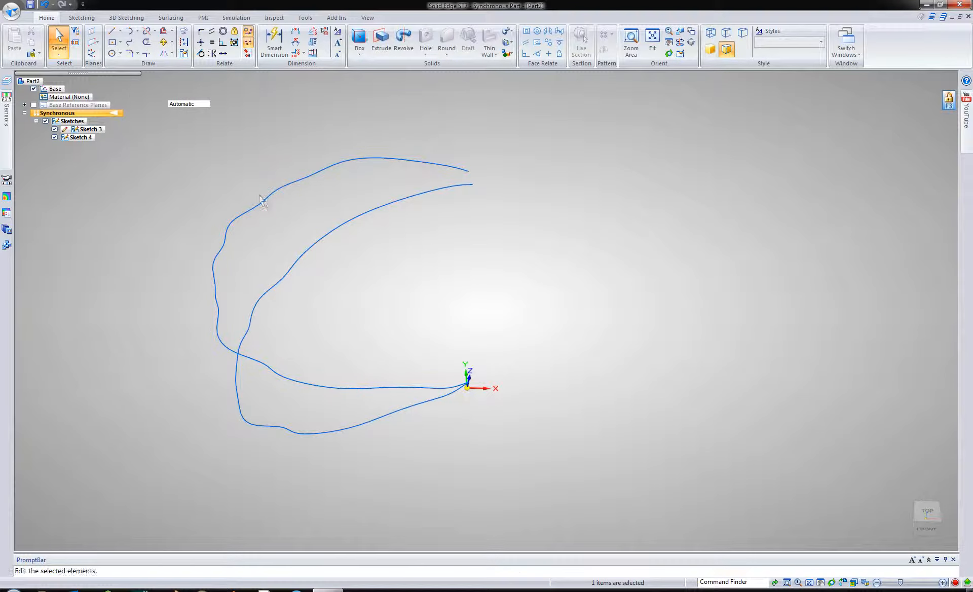
click(126, 135)
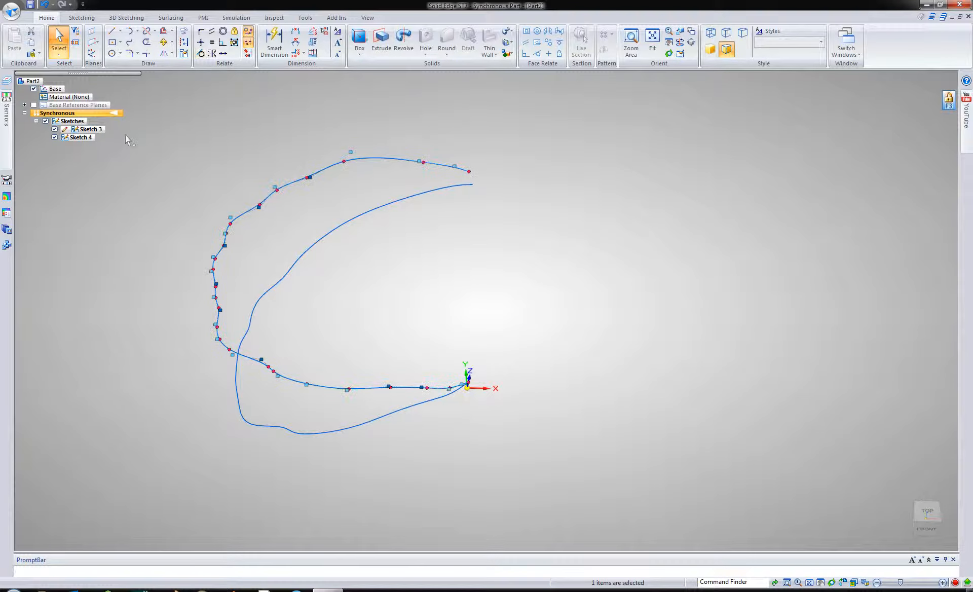
click(89, 129)
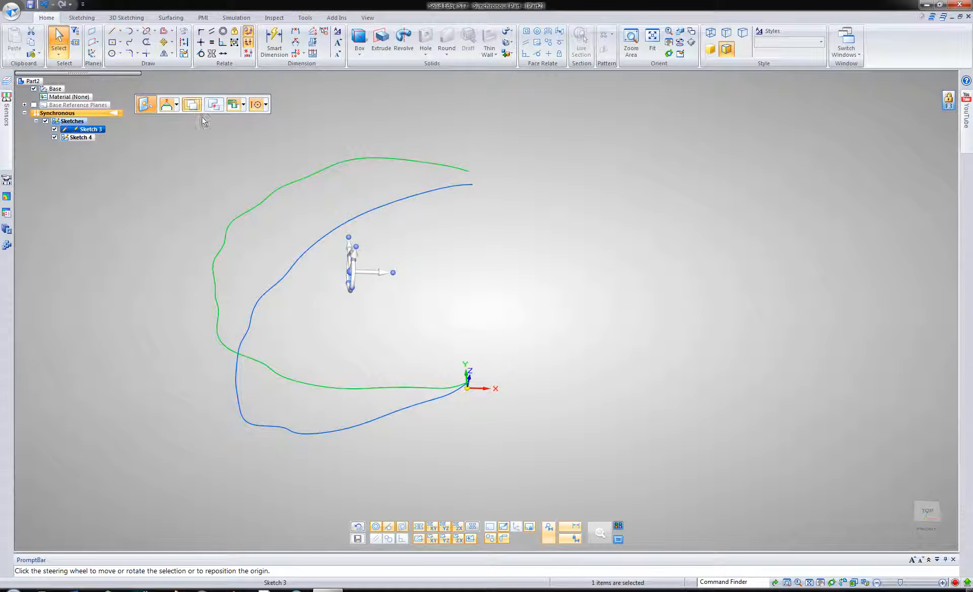
click(351, 272)
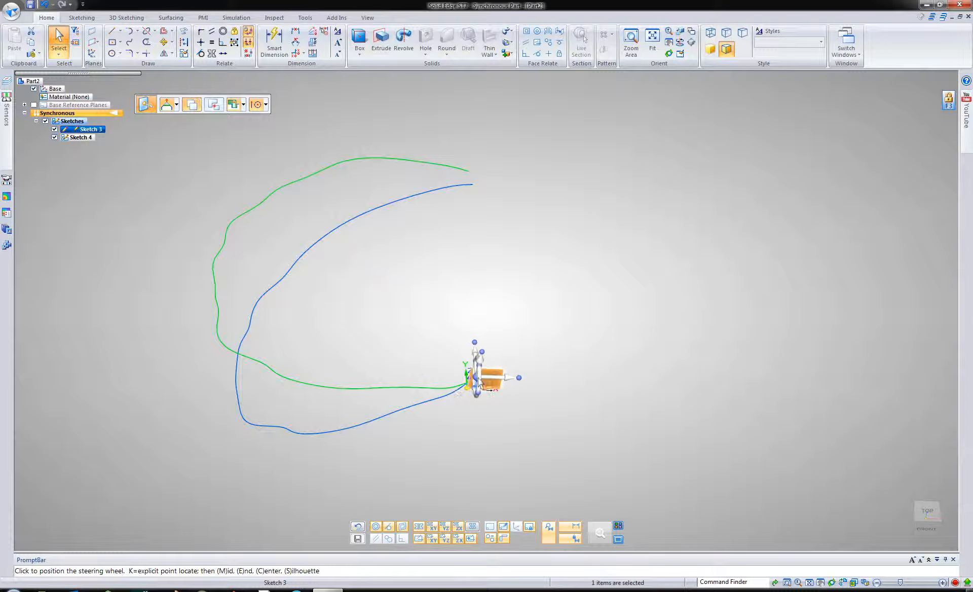
click(461, 388)
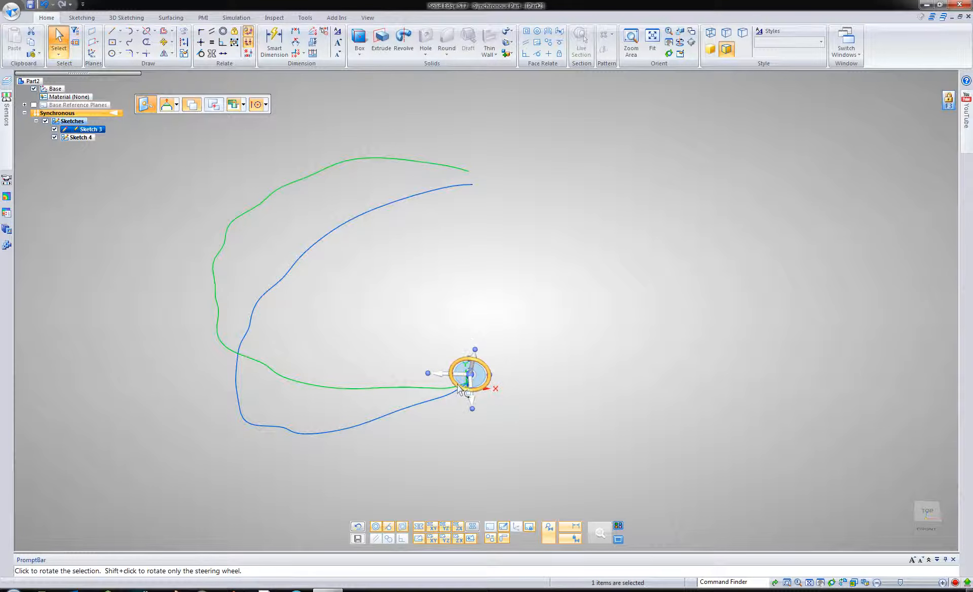
click(430, 388)
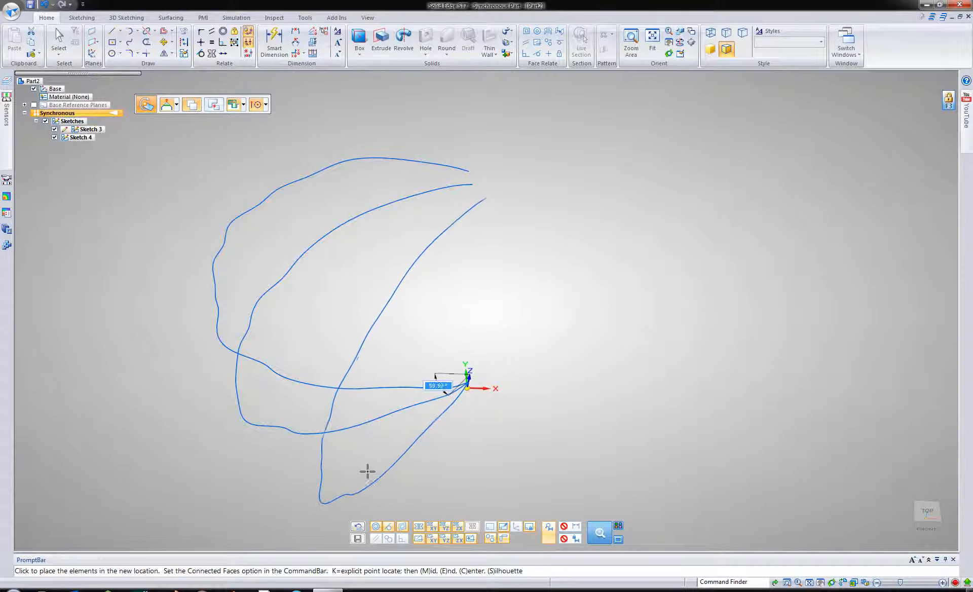
click(385, 474)
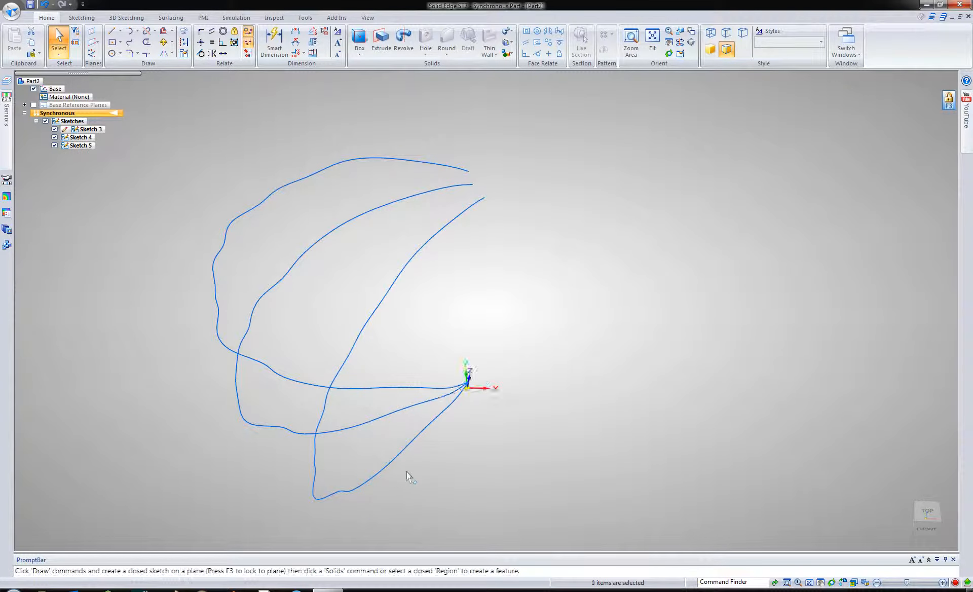
Smooth the lower bulge and outer side of the Sketch 5 curve by moving two control vertices outward
mouse_move(397, 479)
middle_down()
mouse_move(375, 431)
mouse_move(326, 180)
mouse_move(342, 388)
middle_up()
click(335, 386)
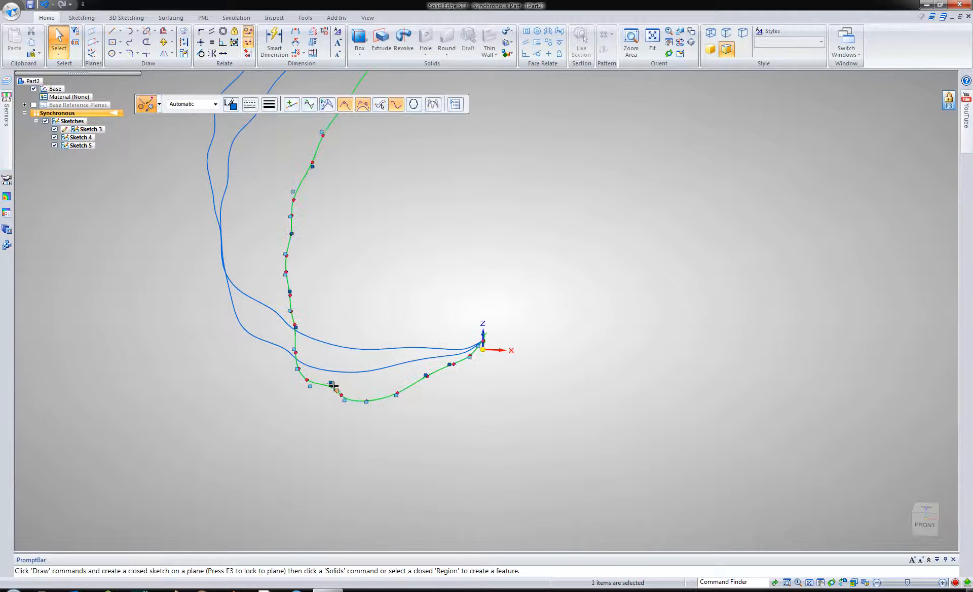
drag(334, 387, 329, 397)
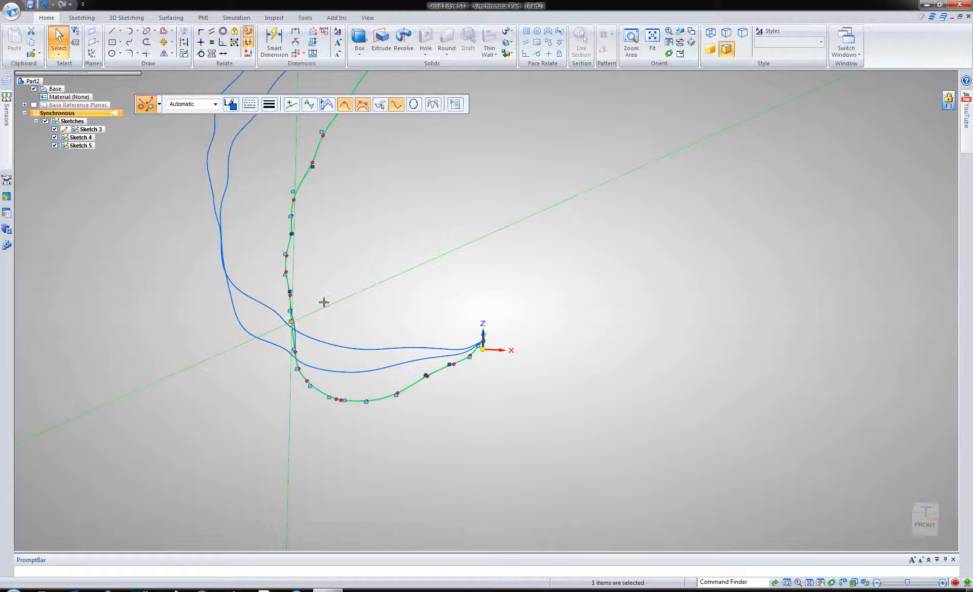
click(360, 282)
middle_drag(384, 271, 385, 279)
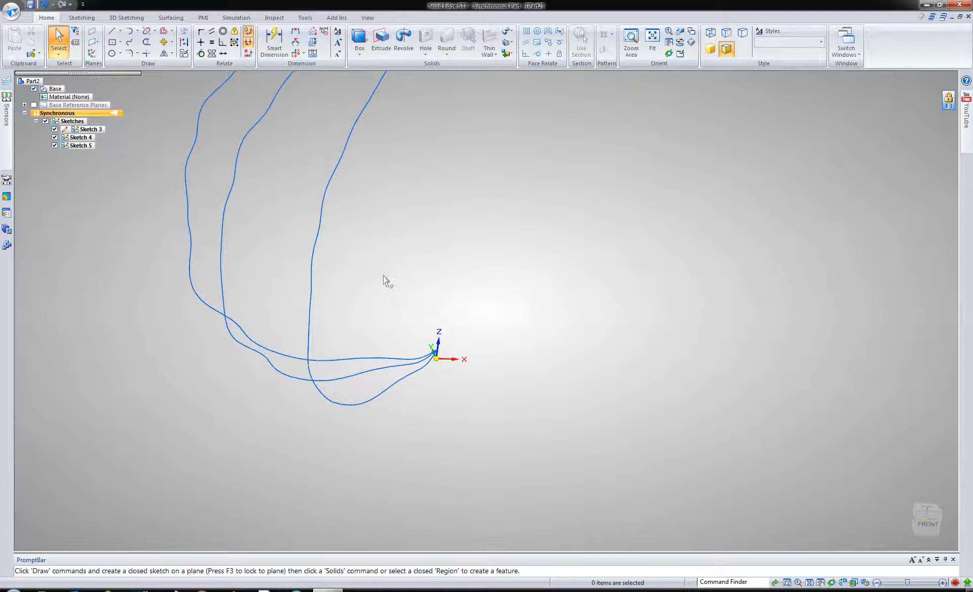
Select Sketch 3 and Sketch 4 together and reposition their steering wheel onto the base Z axis near the origin
key(ctrl+t)
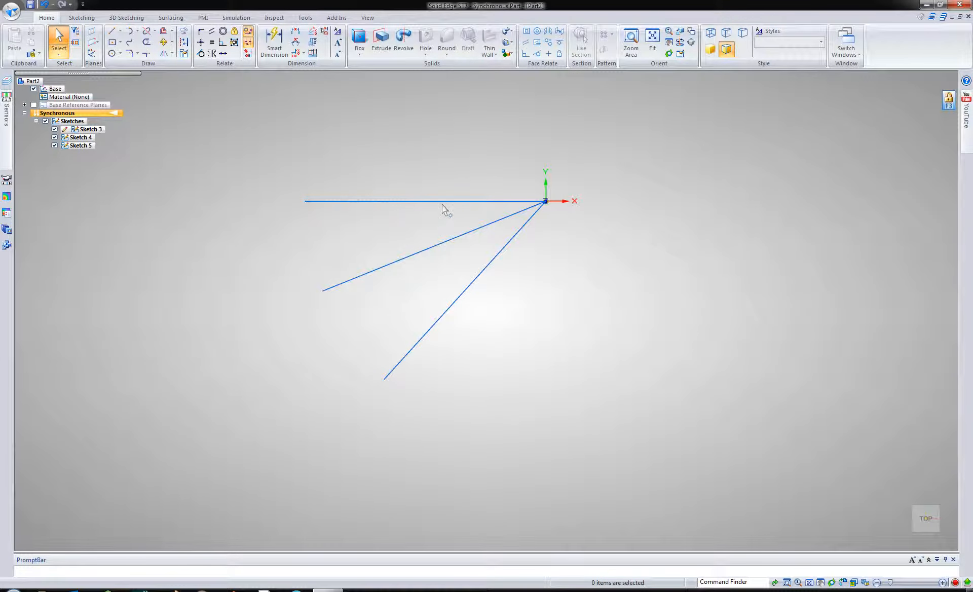
click(442, 201)
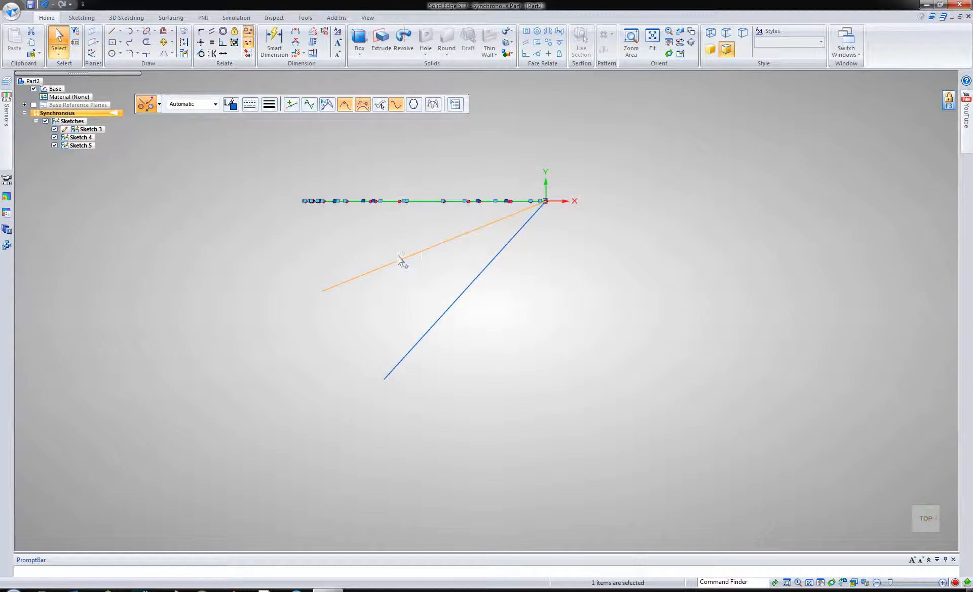
key(Escape)
click(89, 130)
ctrl+click(81, 137)
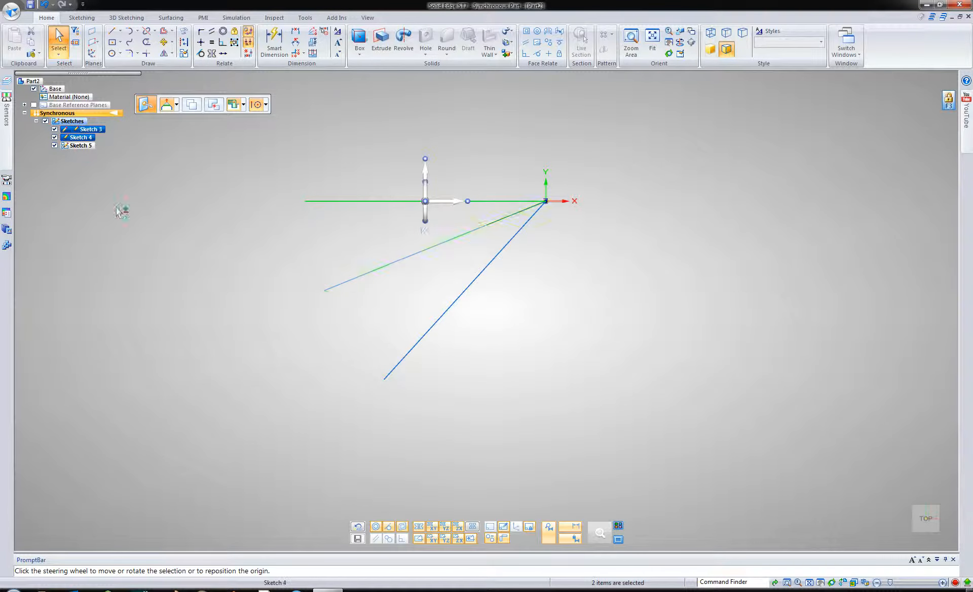
mouse_move(123, 210)
middle_down()
mouse_move(144, 183)
mouse_move(346, 218)
middle_up()
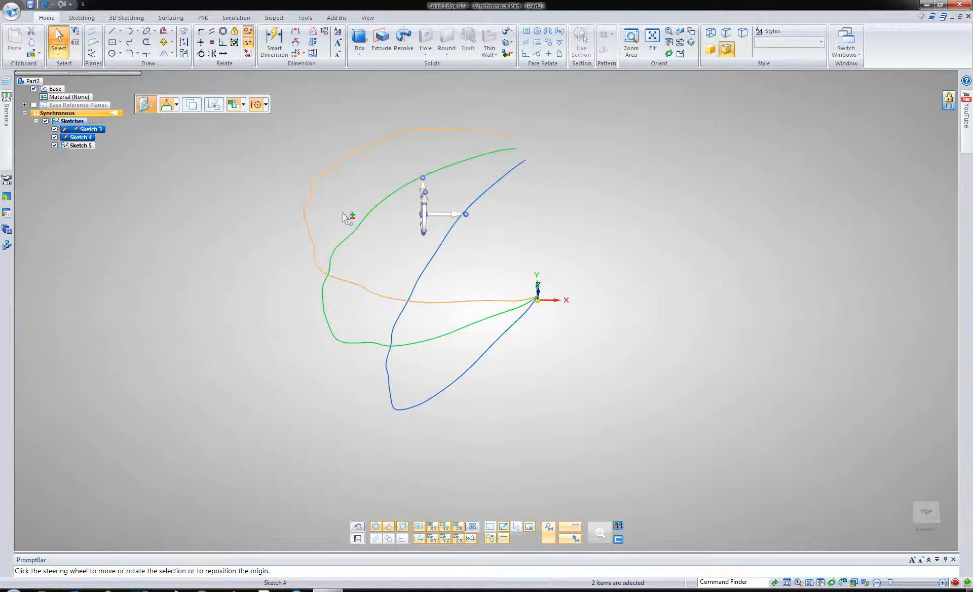
click(424, 214)
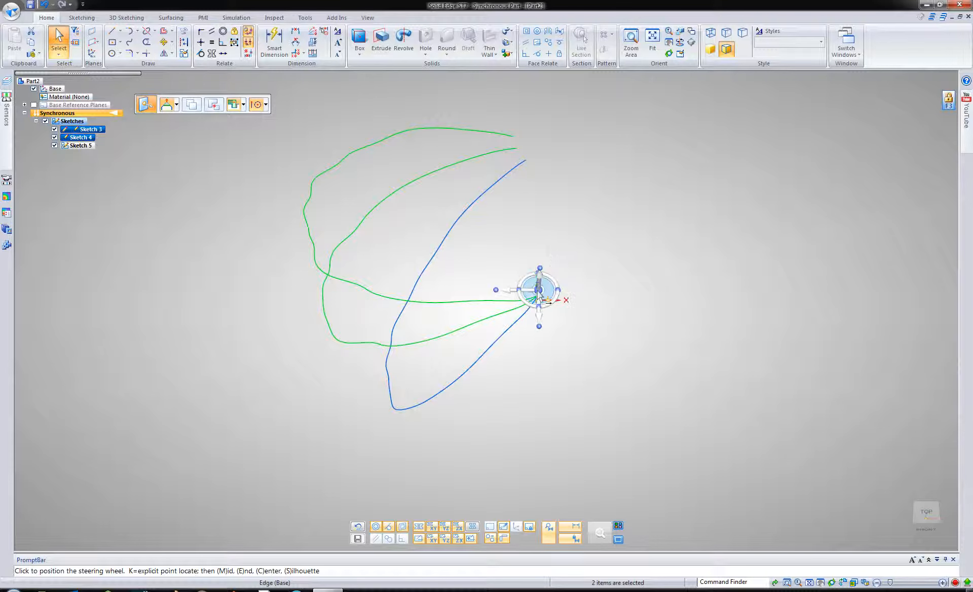
click(539, 291)
middle_drag(533, 297, 545, 289)
key(ctrl+t)
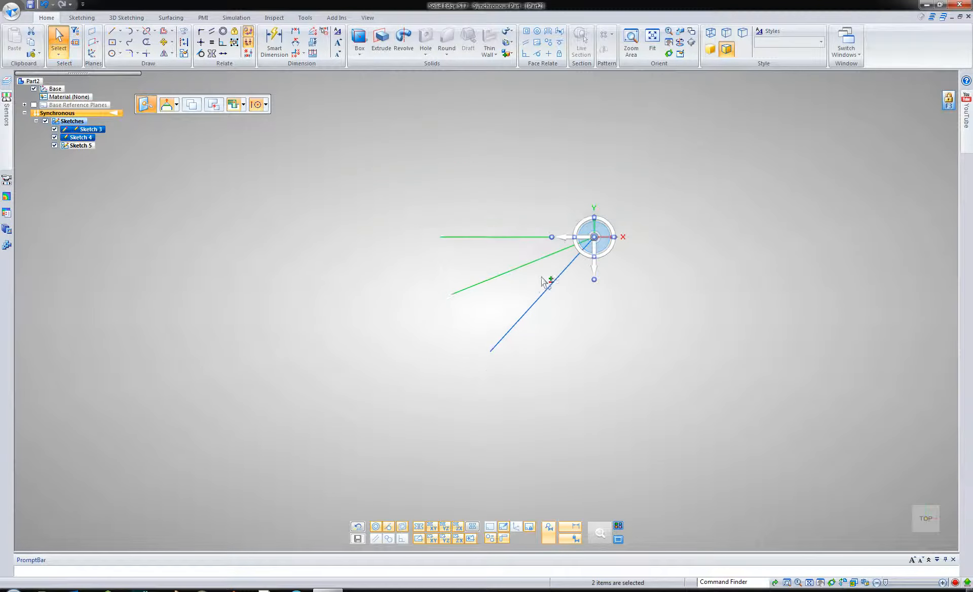
Rotate copies of Sketch 3 and Sketch 4 together about 69° around the Z axis
click(195, 110)
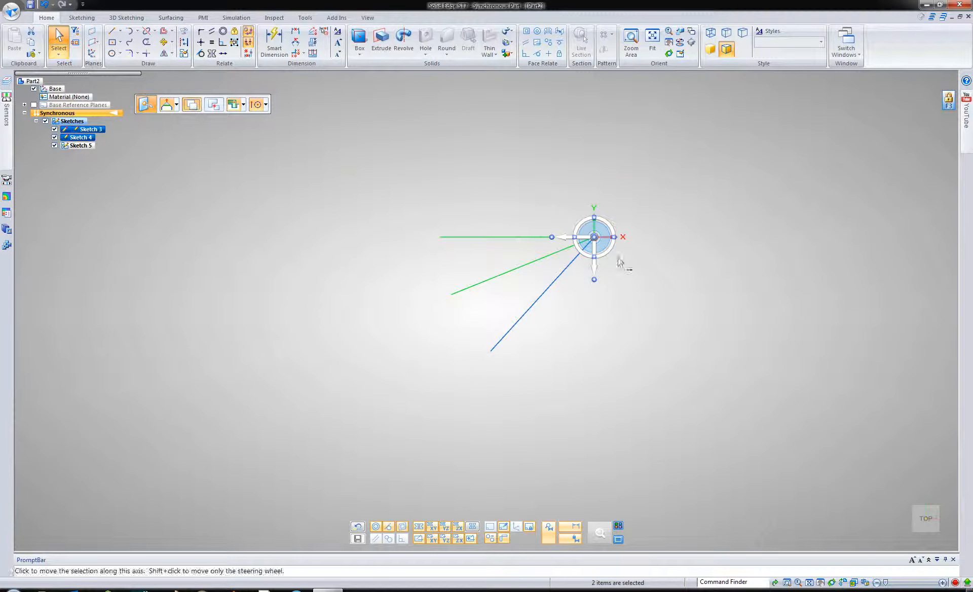
click(578, 253)
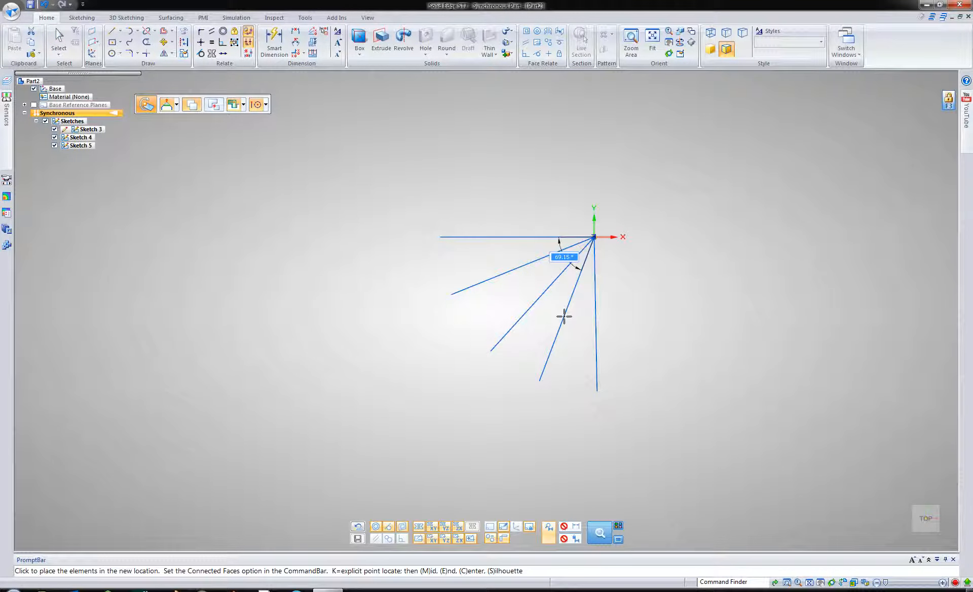
click(566, 322)
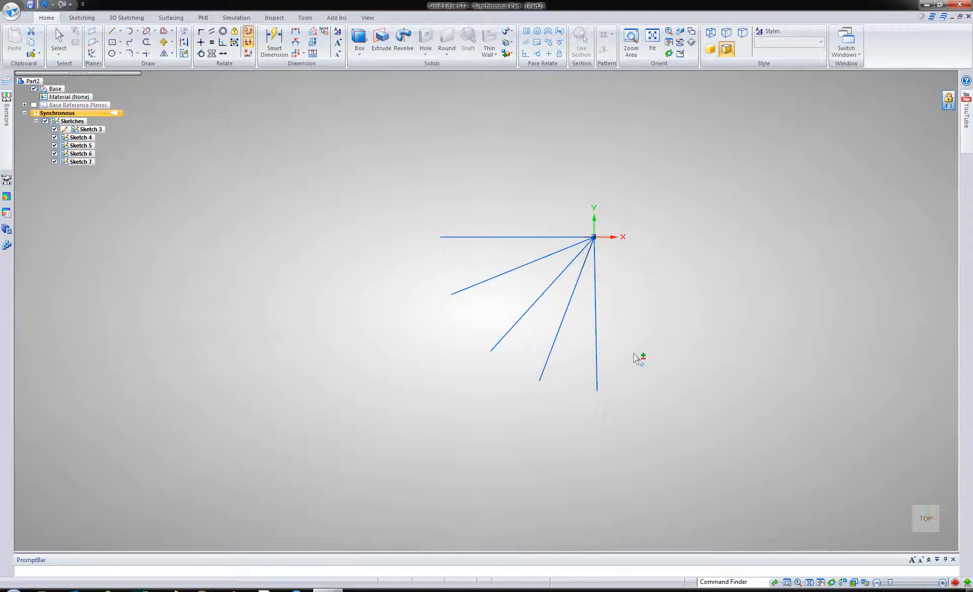
key(Escape)
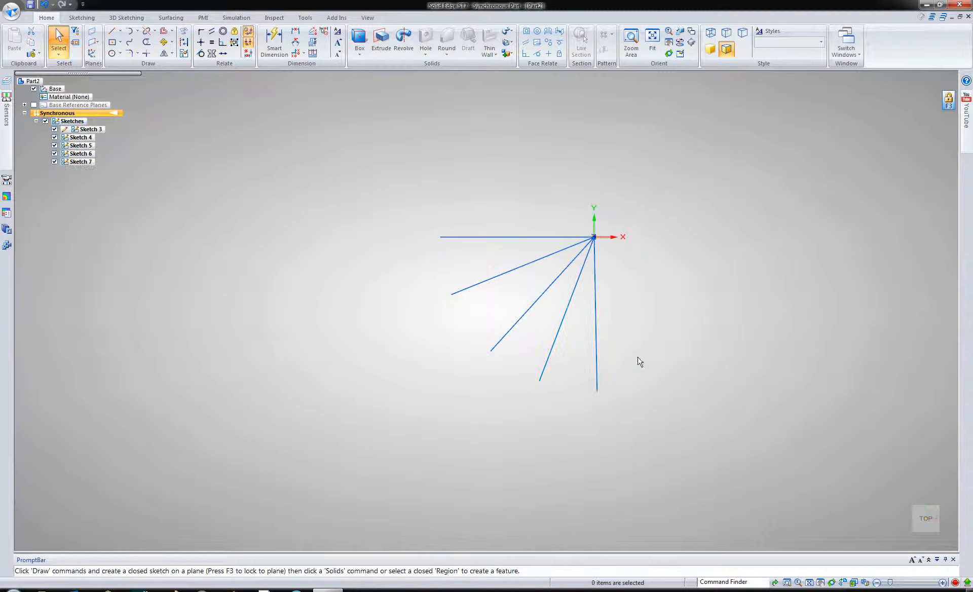
Inspect the five profile curves in 3D and switch the part from the synchronous to the ordered environment
mouse_move(640, 361)
middle_down()
mouse_move(639, 283)
mouse_move(664, 254)
mouse_move(607, 230)
mouse_move(618, 235)
mouse_move(647, 208)
mouse_move(624, 246)
mouse_move(615, 235)
mouse_move(488, 272)
middle_up()
scroll(363, 322, up, 2)
shift+middle_drag(352, 318, 298, 317)
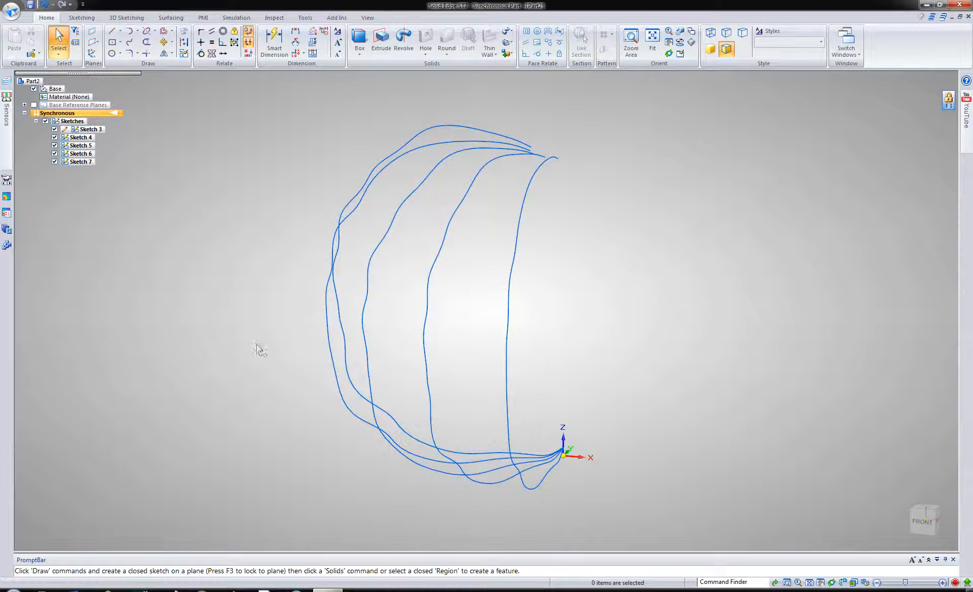
mouse_move(246, 339)
middle_down()
mouse_move(262, 310)
mouse_move(269, 338)
mouse_move(277, 329)
middle_up()
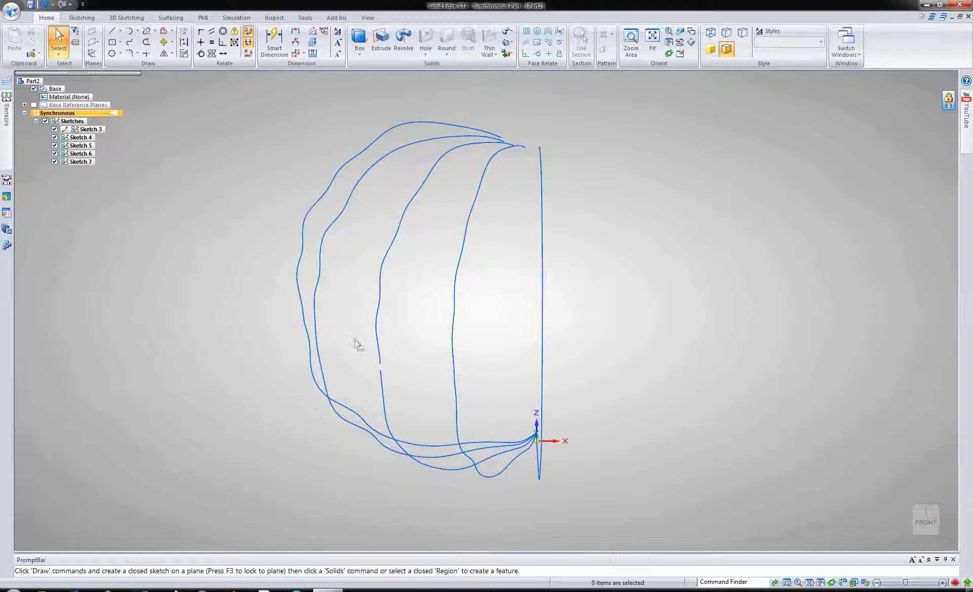
right_click(58, 113)
click(85, 214)
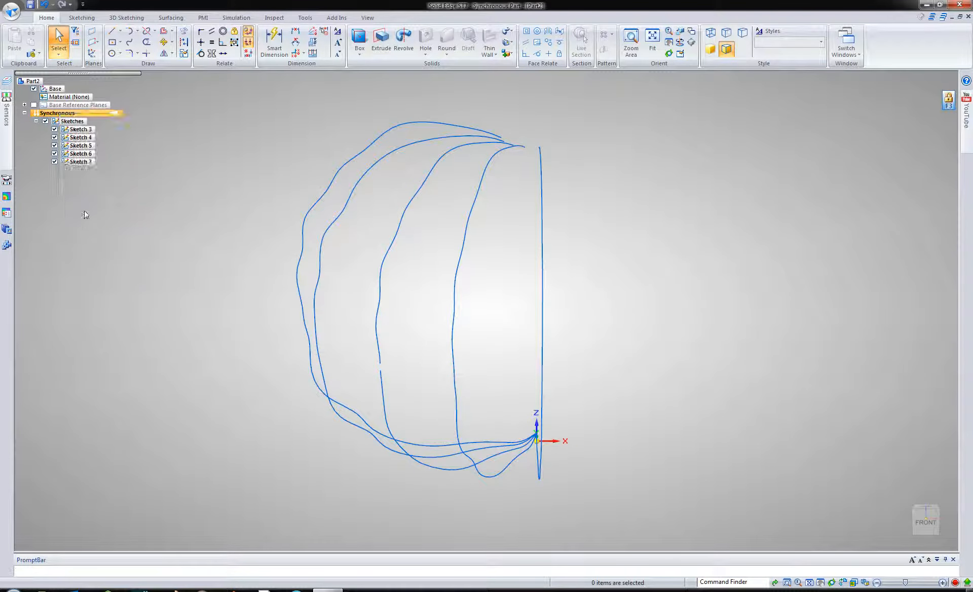
Create a BlueSurf surface between the adjacent Sketch 6 and Sketch 7 profile curves
scroll(141, 284, down, 1)
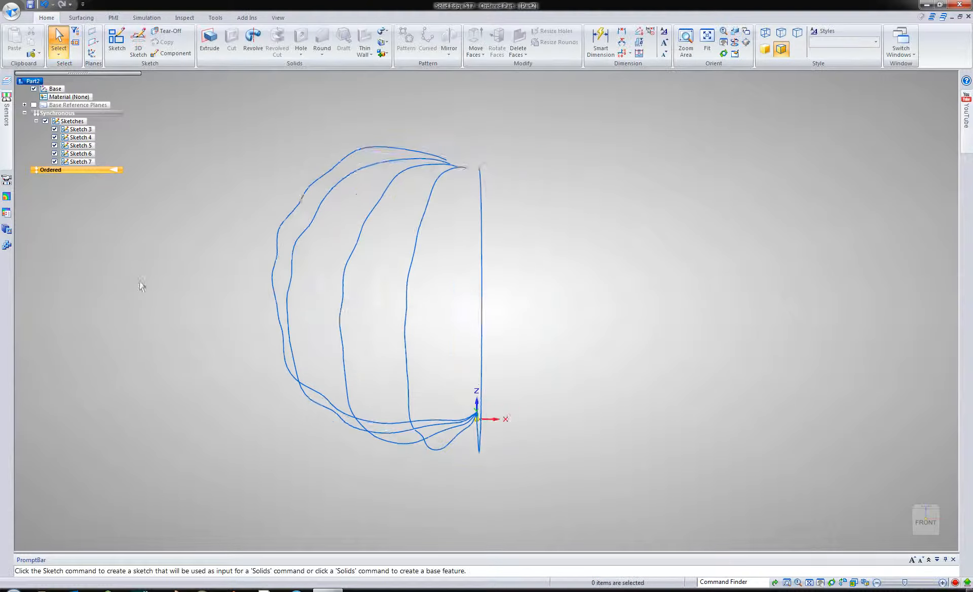
scroll(140, 298, up, 2)
mouse_move(155, 311)
middle_down()
mouse_move(206, 299)
mouse_move(152, 319)
mouse_move(146, 308)
mouse_move(169, 292)
mouse_move(168, 306)
mouse_move(191, 297)
mouse_move(167, 315)
middle_up()
click(81, 17)
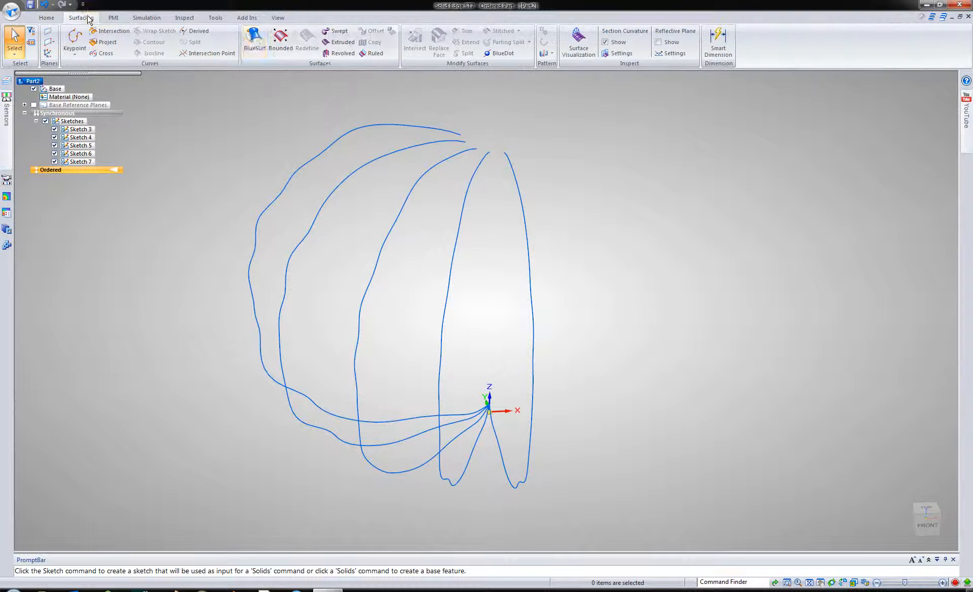
click(250, 49)
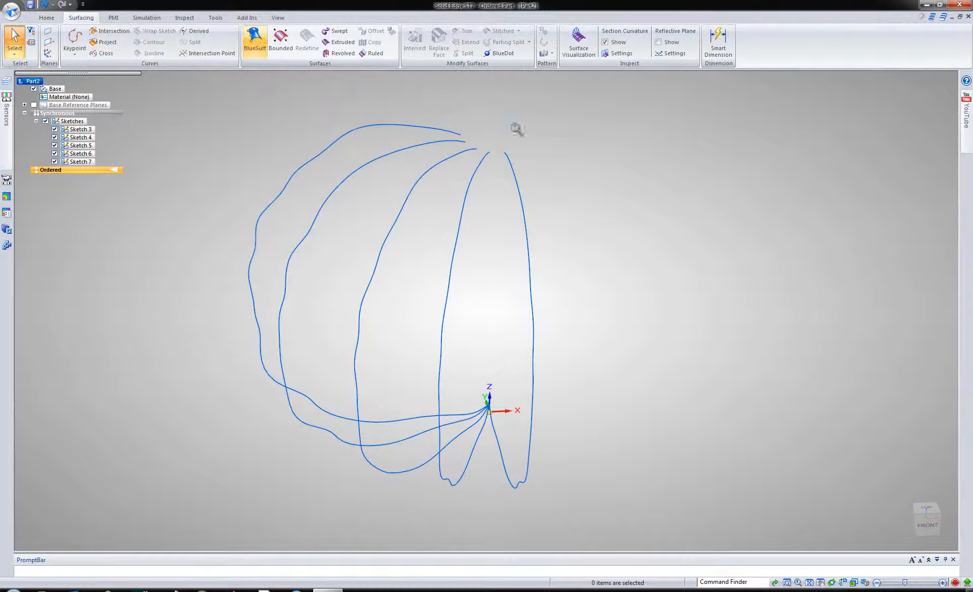
click(511, 166)
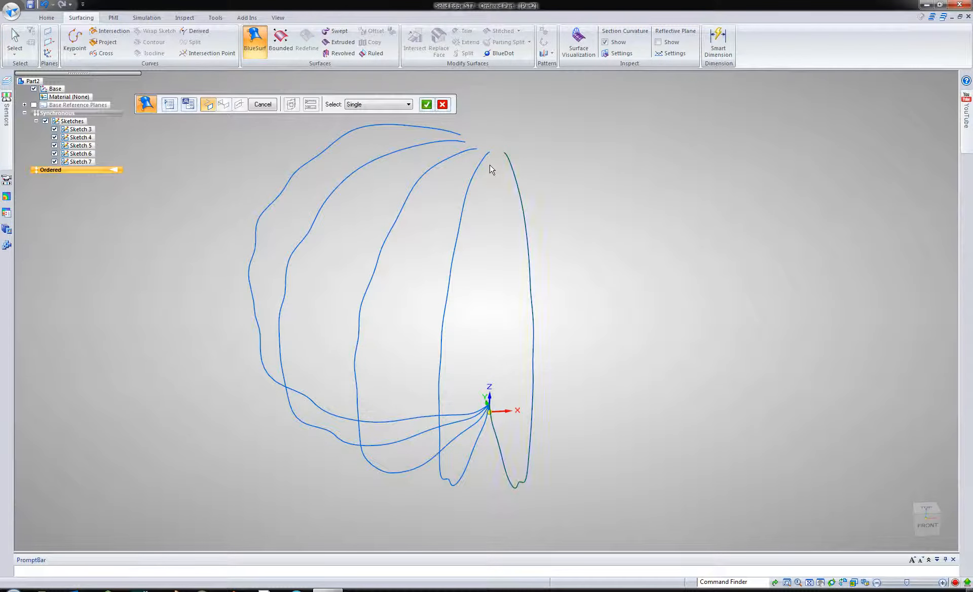
click(487, 161)
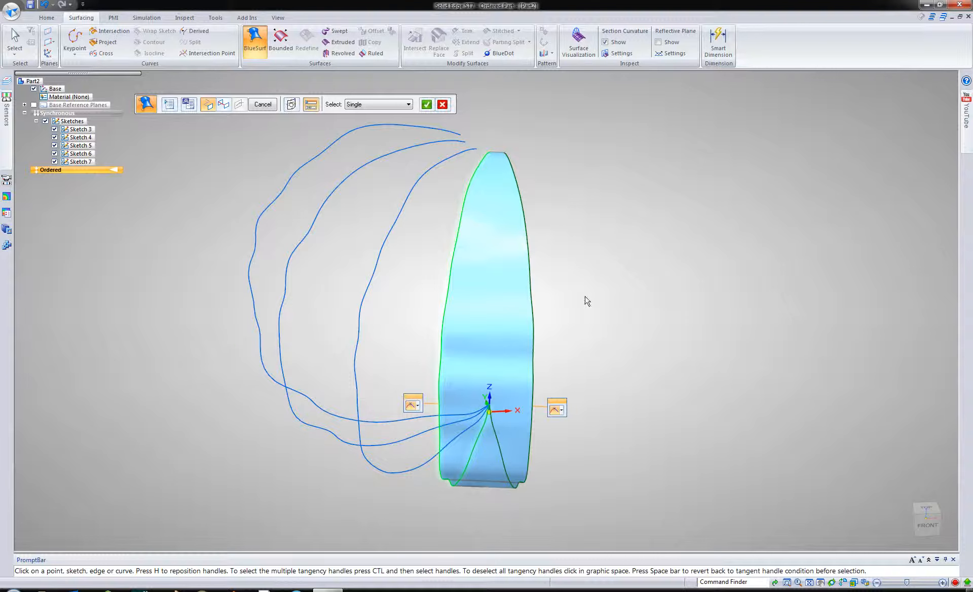
Set the tangency condition at both profile curves of the BlueSurf to Normal to Section
mouse_move(580, 278)
middle_down()
mouse_move(578, 260)
mouse_move(576, 288)
middle_up()
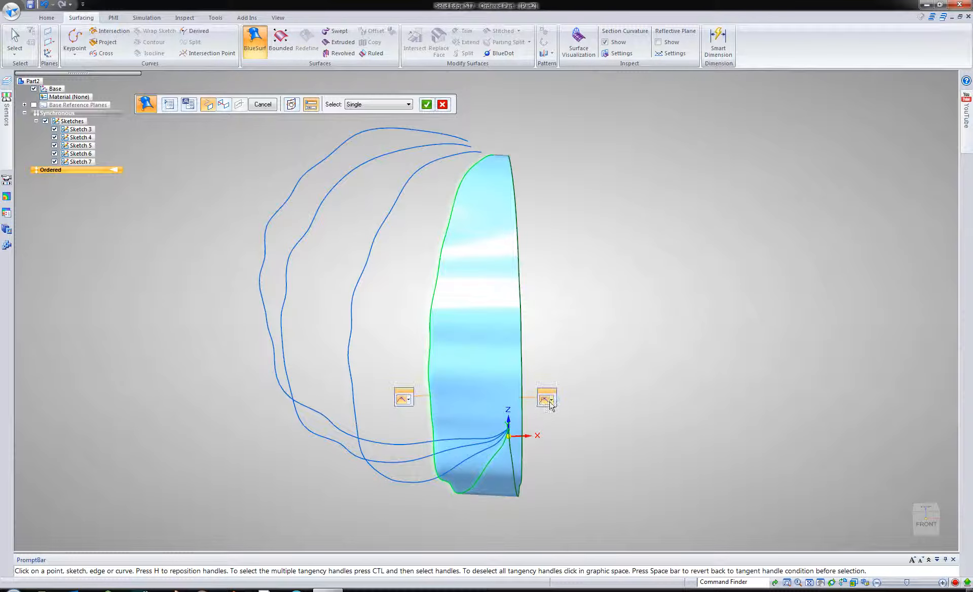
click(550, 402)
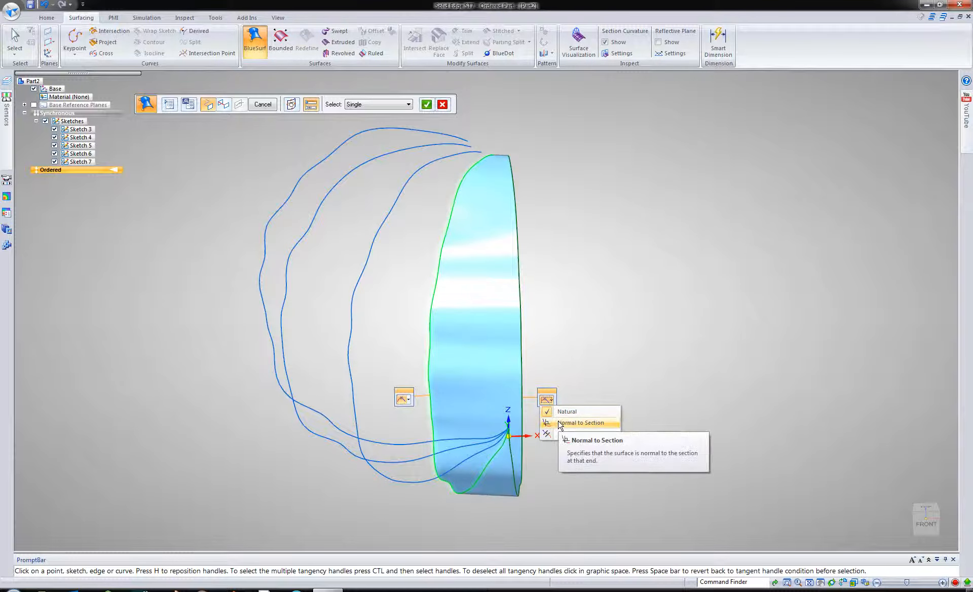
click(580, 423)
click(411, 401)
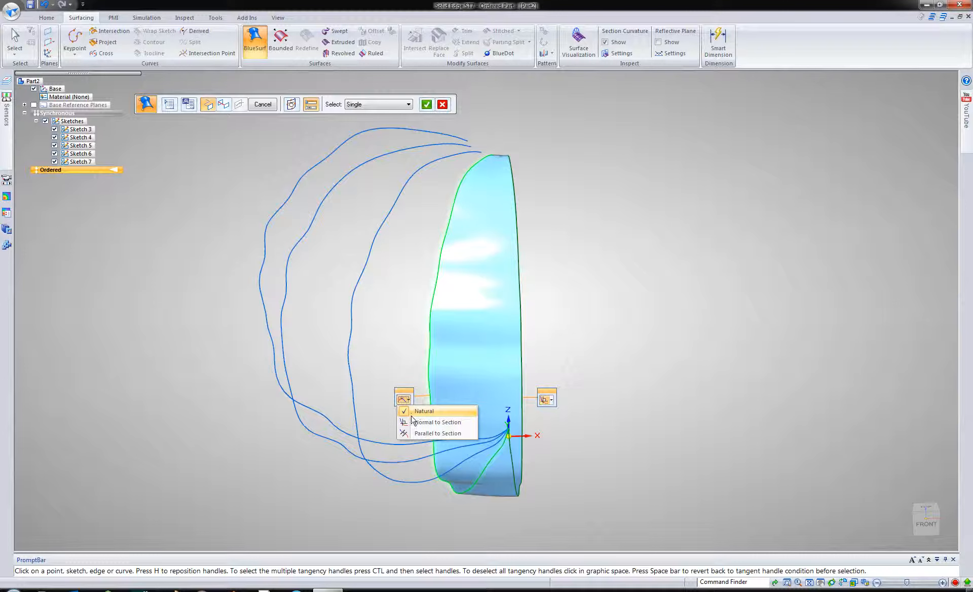
click(414, 419)
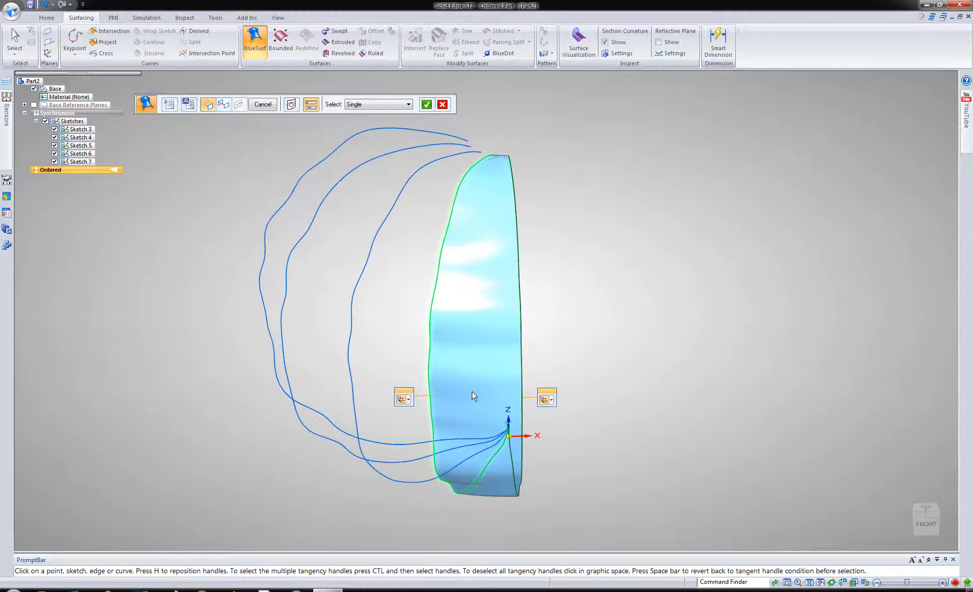
middle_drag(512, 383, 521, 415)
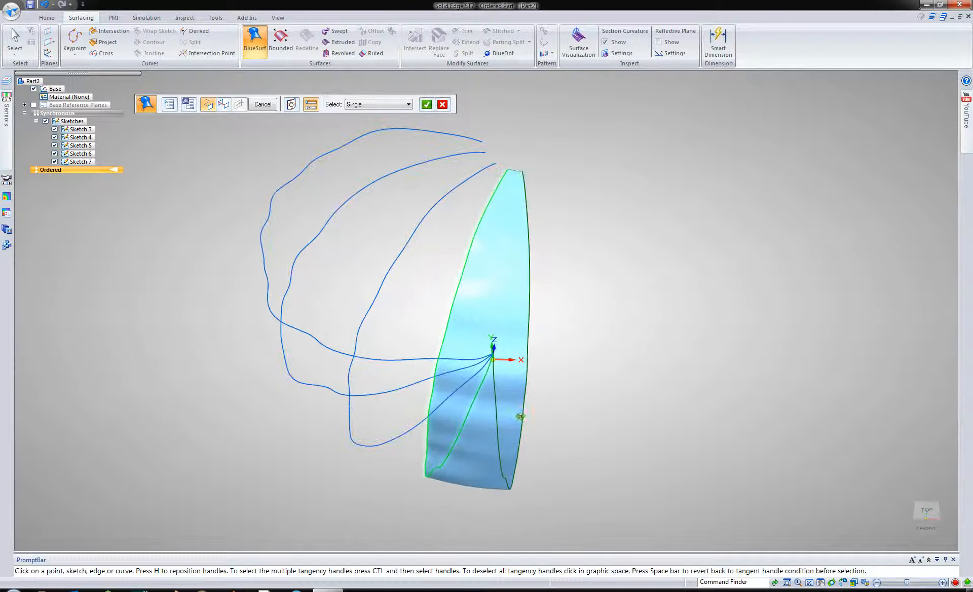
Accept the cross sections and insert a sketch across the BlueSurf on a plane normal to its side curve, at position about 0.474
middle_drag(529, 189, 251, 173)
right_click(251, 174)
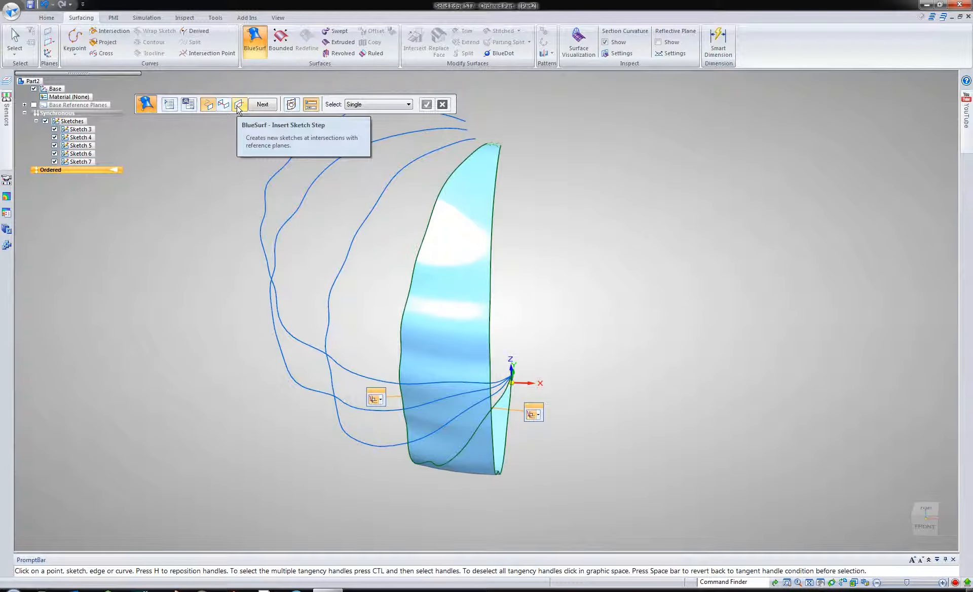
click(239, 105)
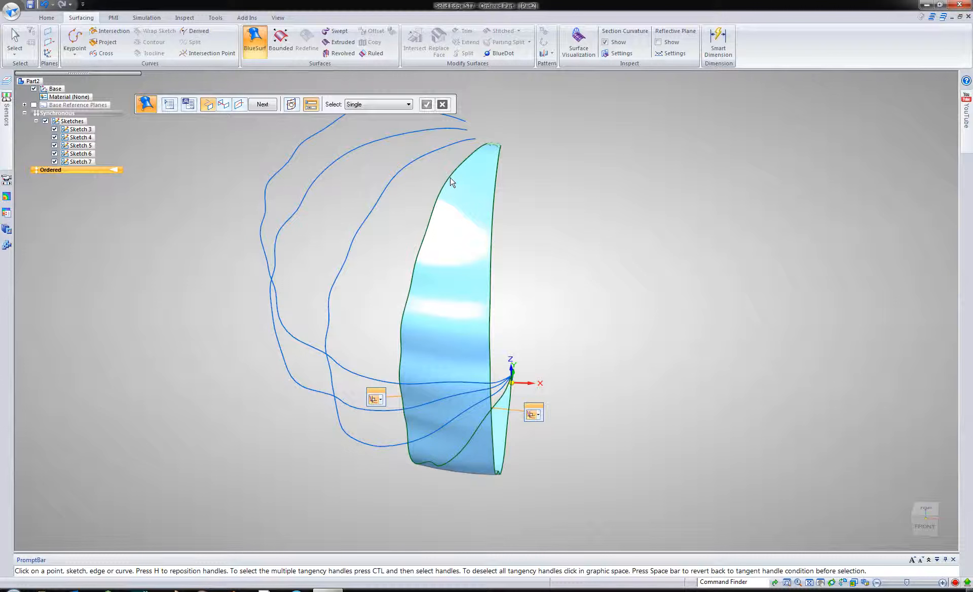
click(257, 104)
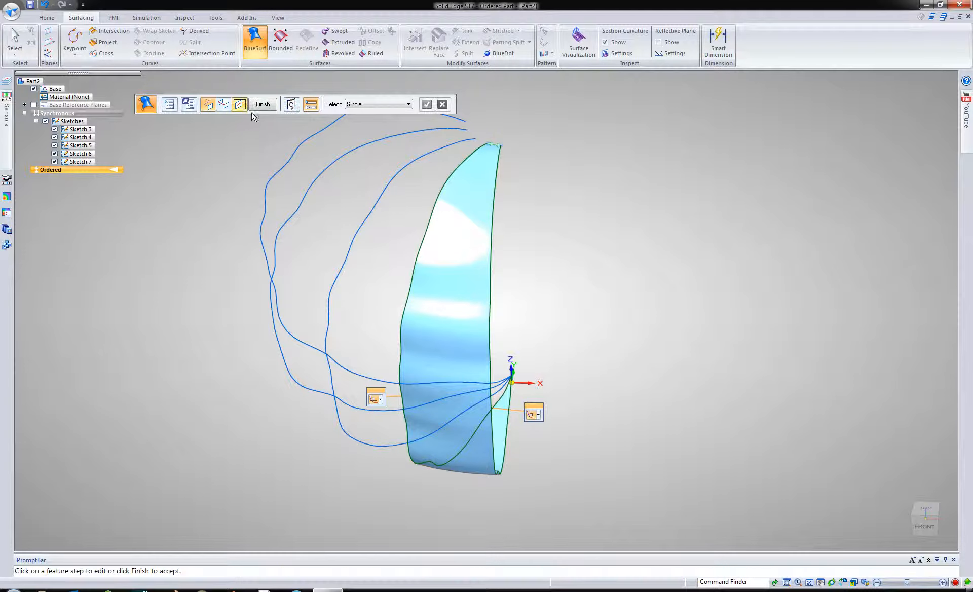
click(462, 166)
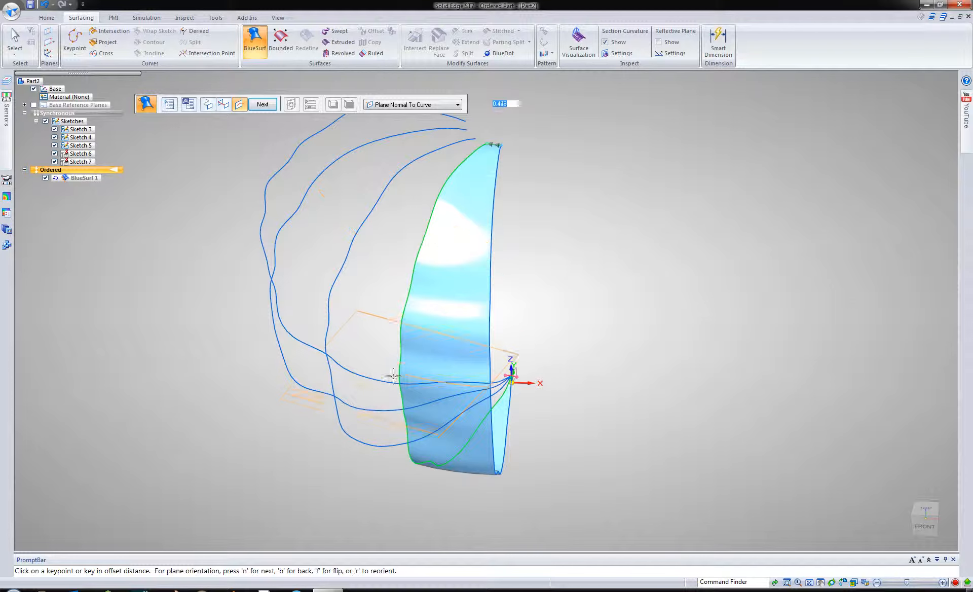
middle_drag(405, 373, 404, 319)
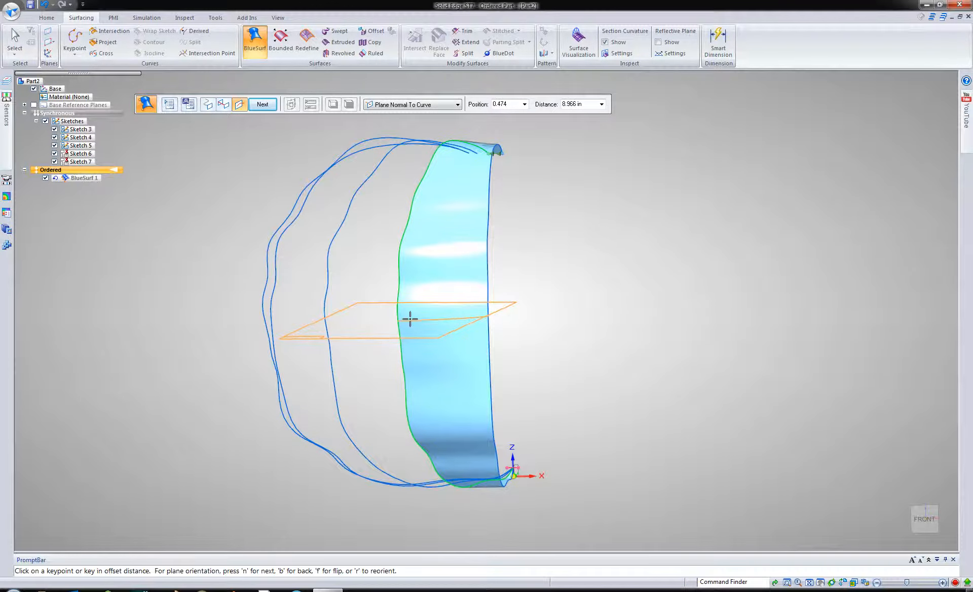
click(411, 319)
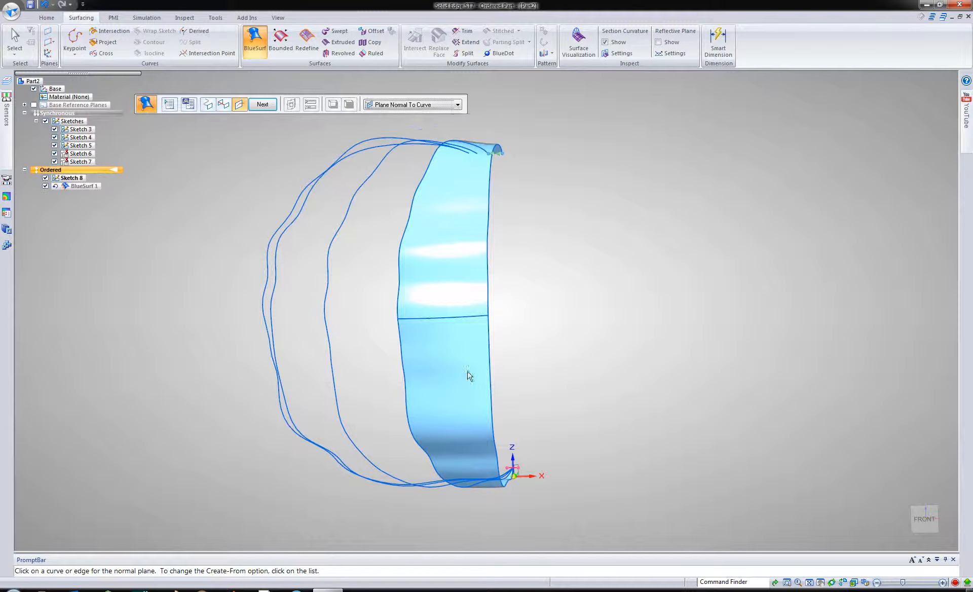
Bulge the BlueSurf outward by pulling the inserted sketch curve's control points away from the surface, and finish the feature
middle_drag(467, 374, 462, 482)
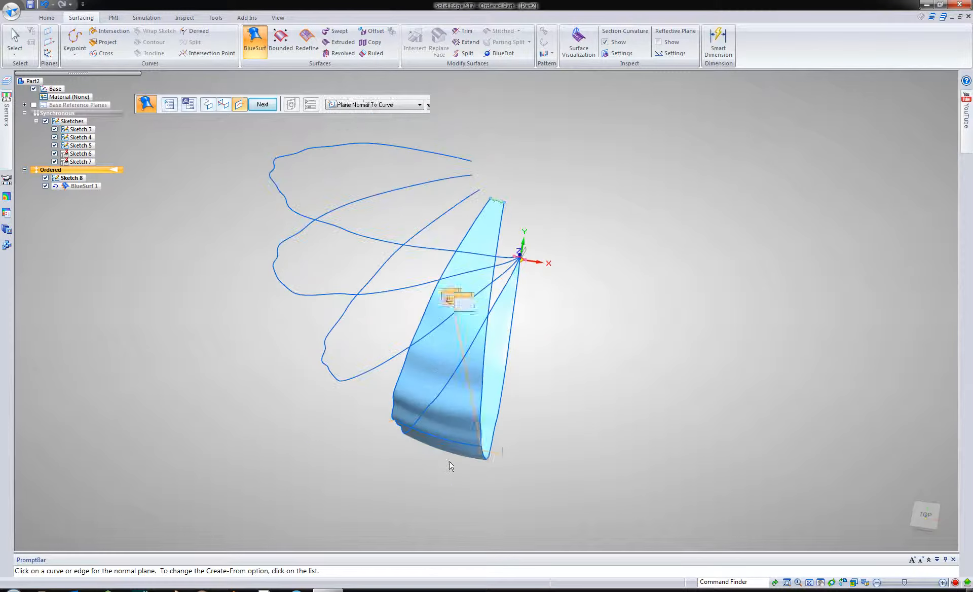
right_click(450, 462)
scroll(439, 443, up, 2)
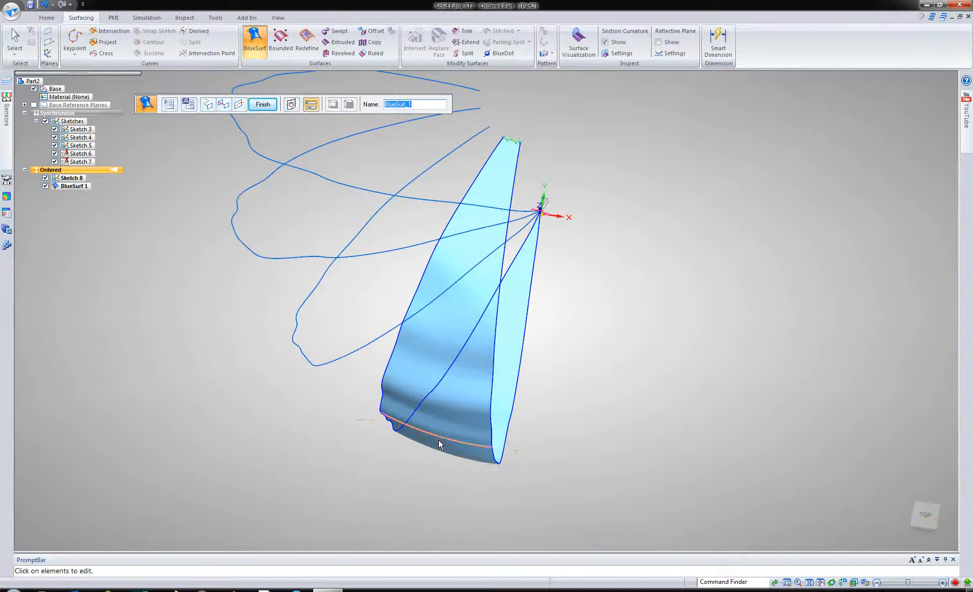
click(439, 435)
scroll(438, 436, up, 2)
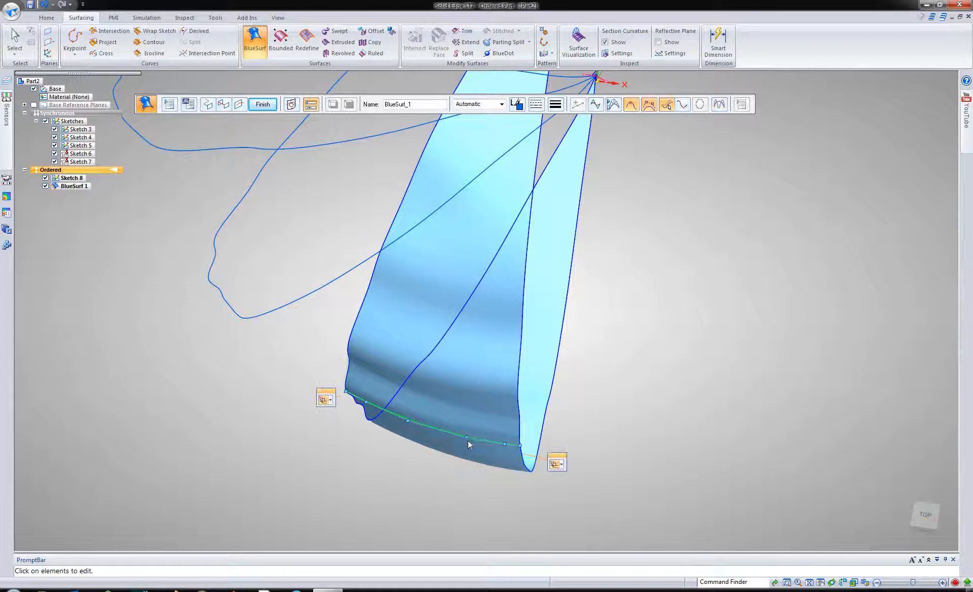
drag(462, 448, 443, 458)
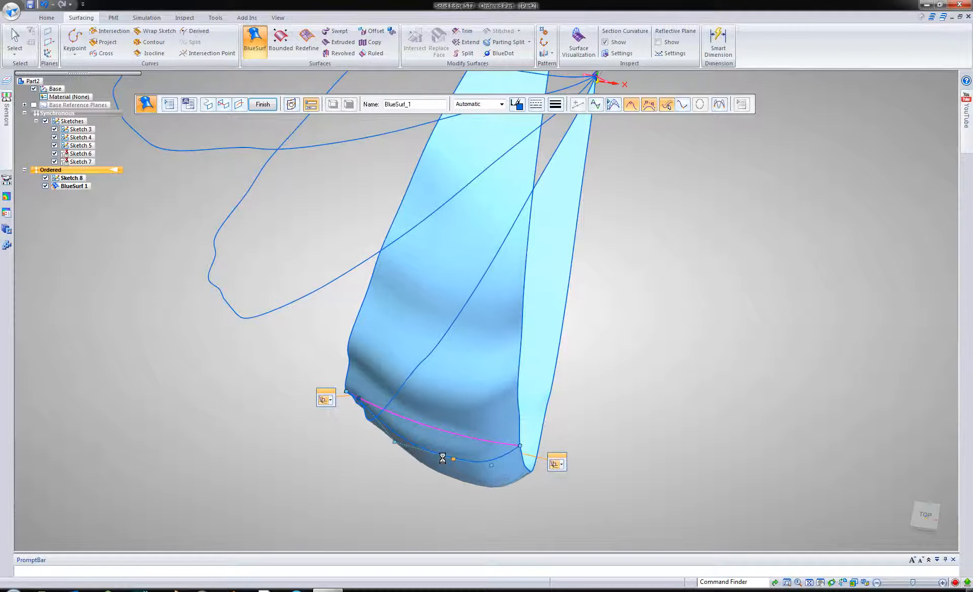
click(387, 435)
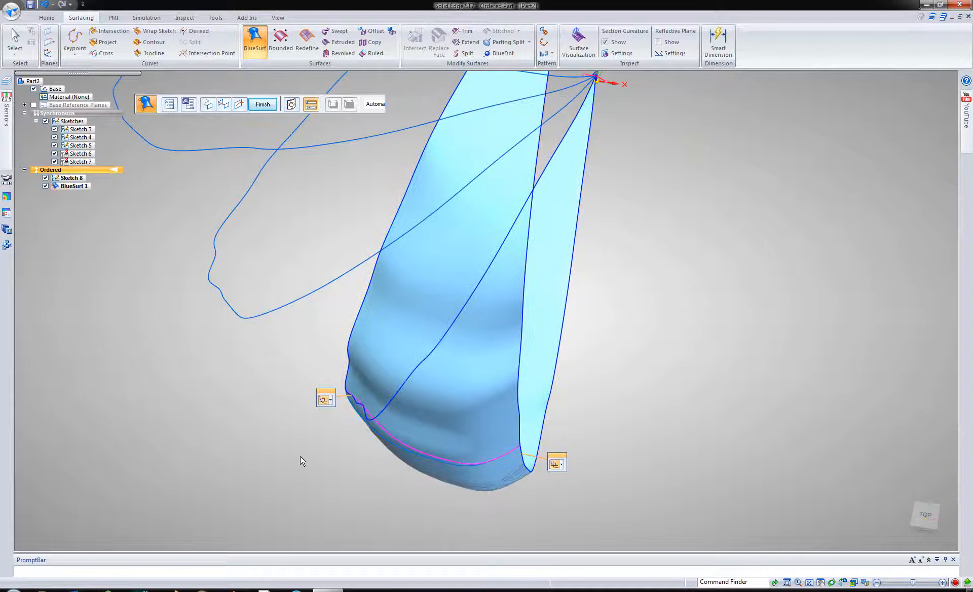
scroll(301, 461, down, 1)
right_click(300, 462)
scroll(298, 445, down, 3)
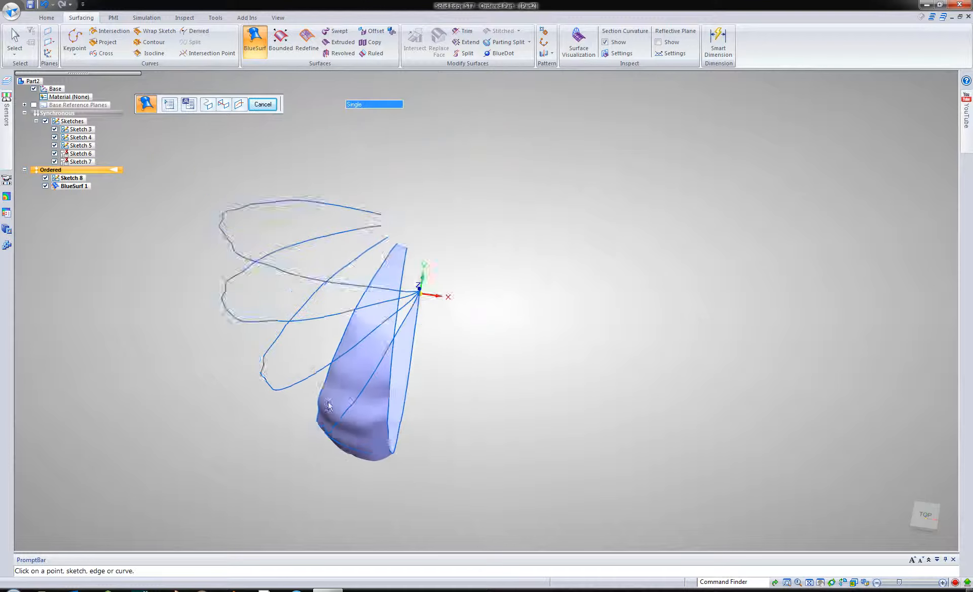
Switch to the open Jack O lantern.par document
middle_drag(328, 406, 354, 356)
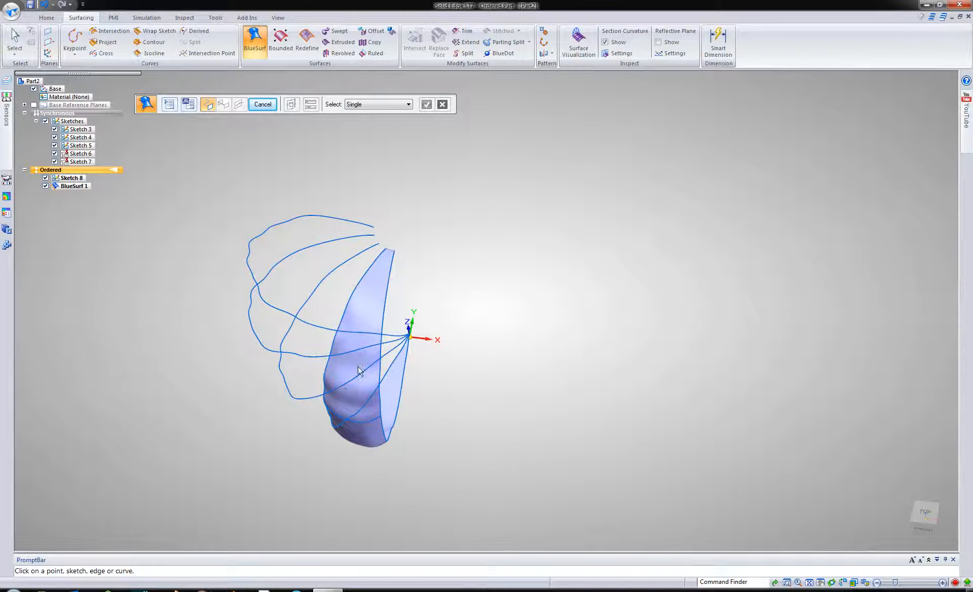
ctrl+middle_drag(345, 388, 385, 351)
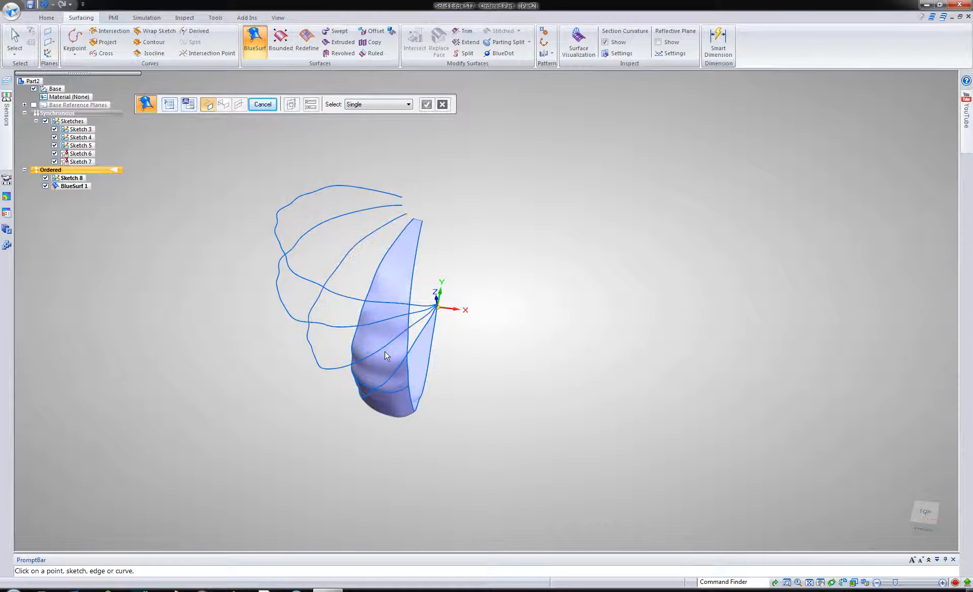
middle_drag(365, 373, 391, 304)
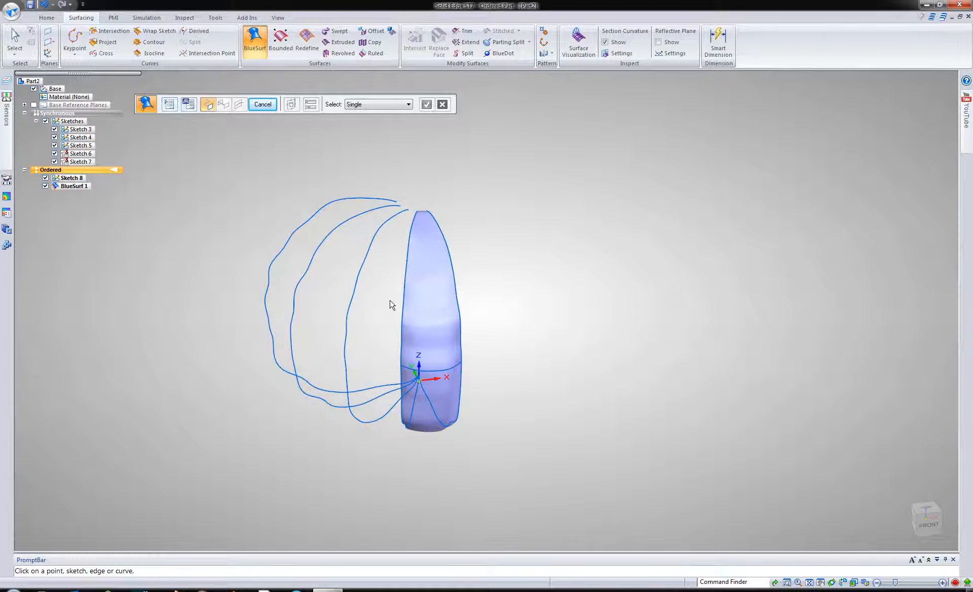
key(ctrl+Tab)
key(ctrl+Tab)
key(ctrl+Tab)
key(ctrl+Tab)
key(ctrl+Tab)
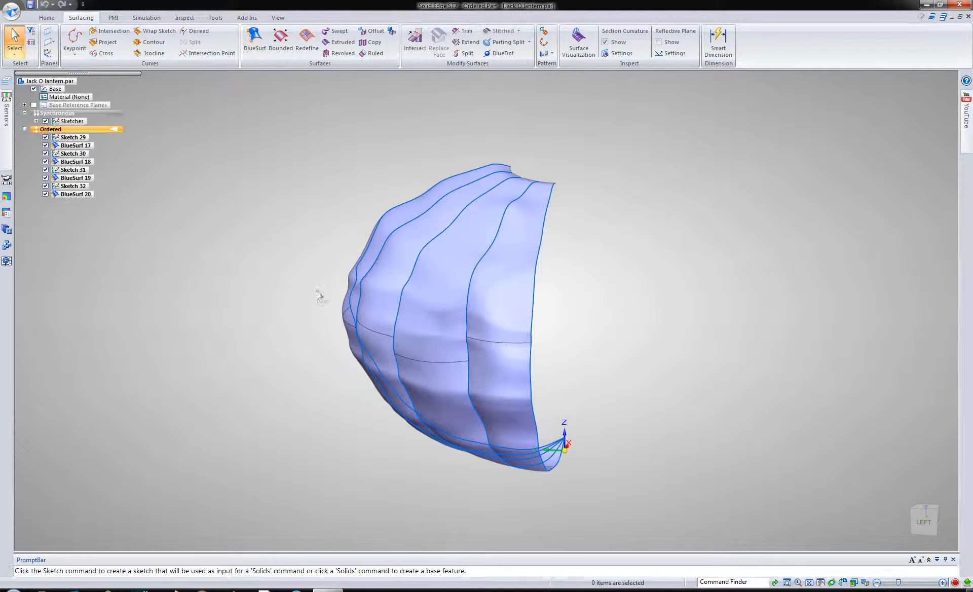
Examine the four adjoining BlueSurf patches and their inserted cross sketches from several directions
middle_drag(322, 257, 341, 320)
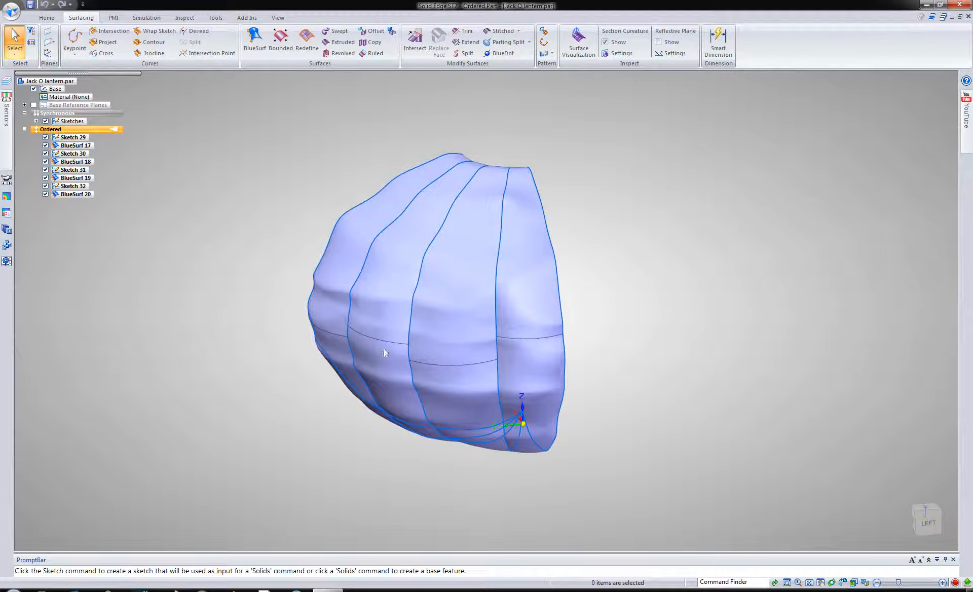
right_click(470, 369)
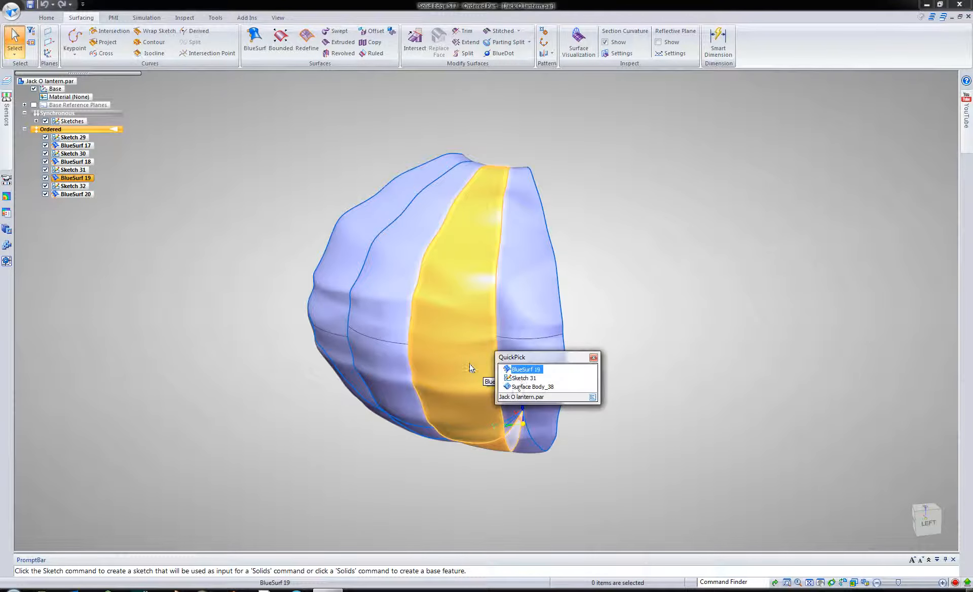
click(524, 378)
mouse_move(510, 406)
middle_down()
mouse_move(539, 455)
mouse_move(532, 497)
mouse_move(560, 509)
mouse_move(559, 470)
middle_up()
click(501, 480)
middle_drag(446, 479, 448, 320)
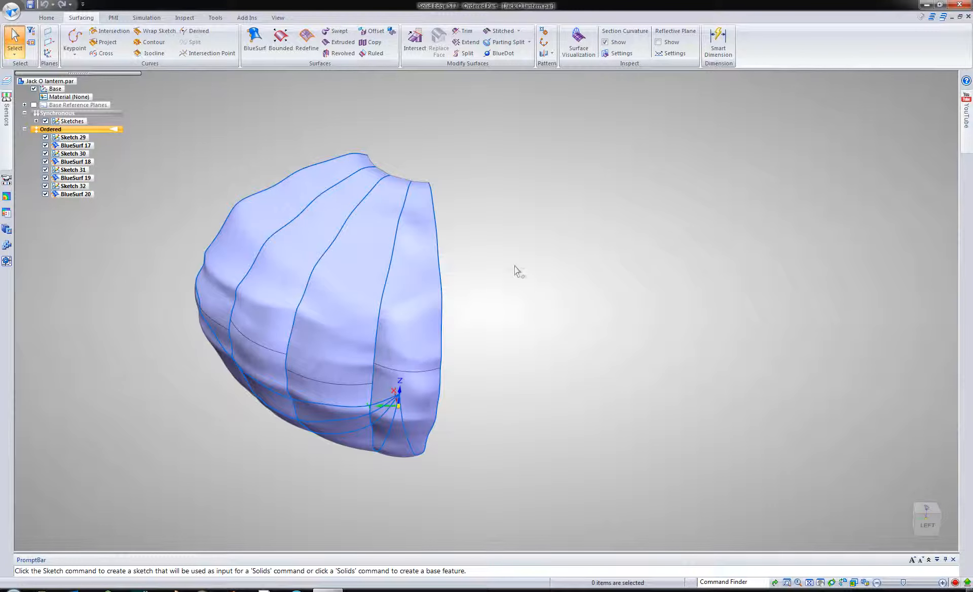
shift+middle_drag(517, 271, 538, 276)
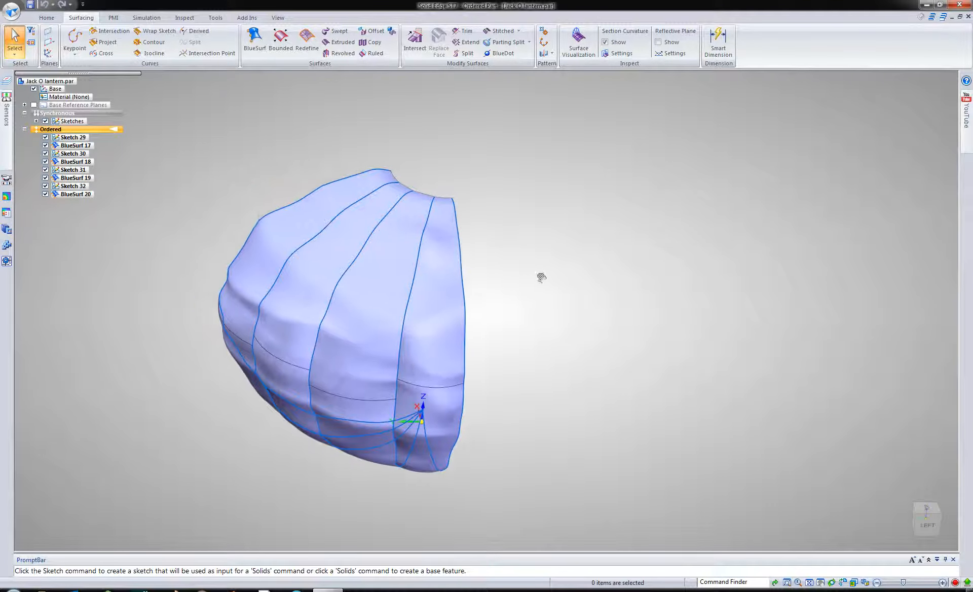
click(47, 18)
middle_drag(277, 154, 269, 149)
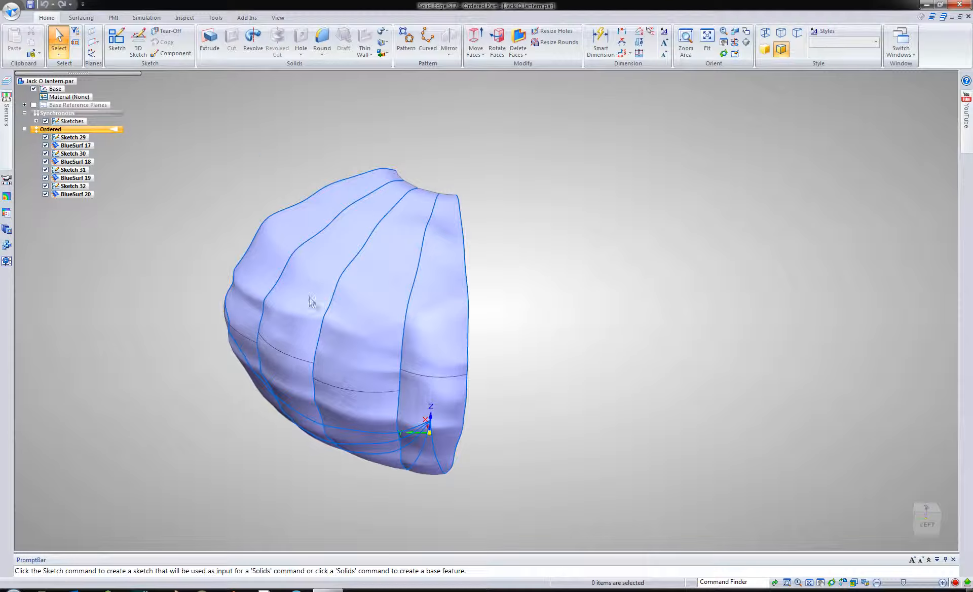
Minimize the program to look at the finished pumpkin rendering on the desktop, and restore the Jack O lantern.par window
click(926, 4)
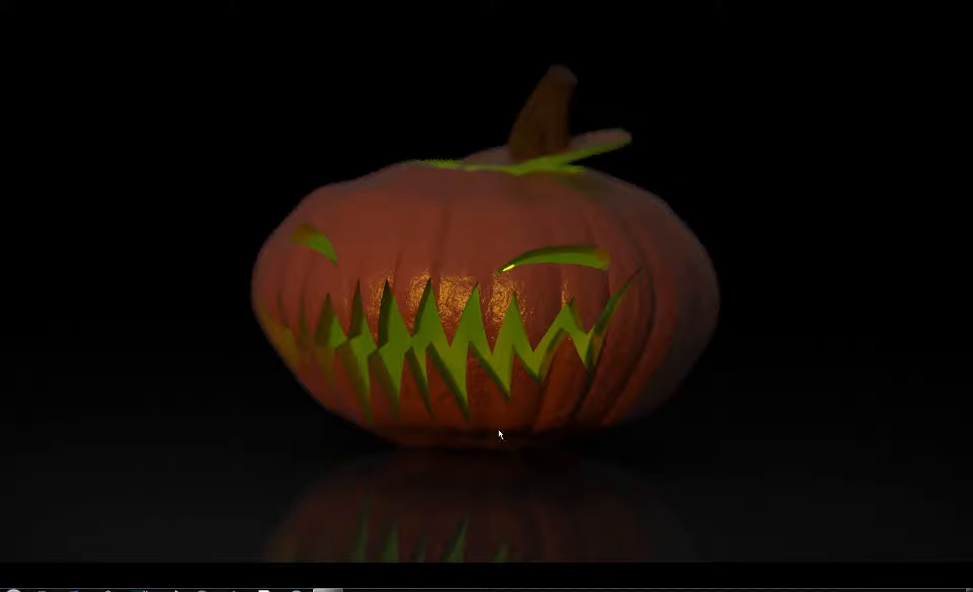
mouse_move(327, 589)
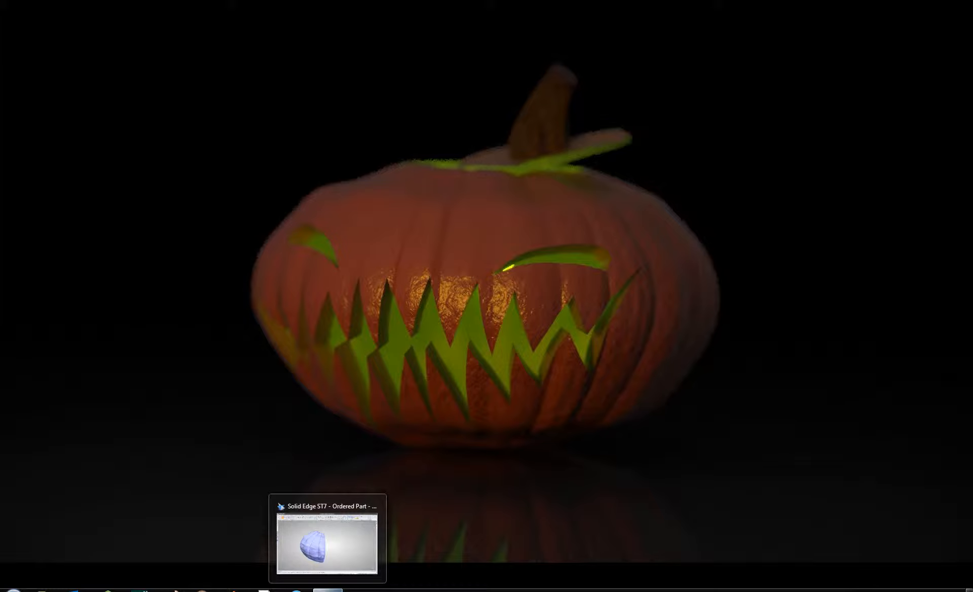
click(327, 537)
Mirror the three adjoining patches BlueSurf 18, 19 and 20 across the vertical base plane through the origin, leaving out BlueSurf 17
middle_drag(241, 266, 426, 120)
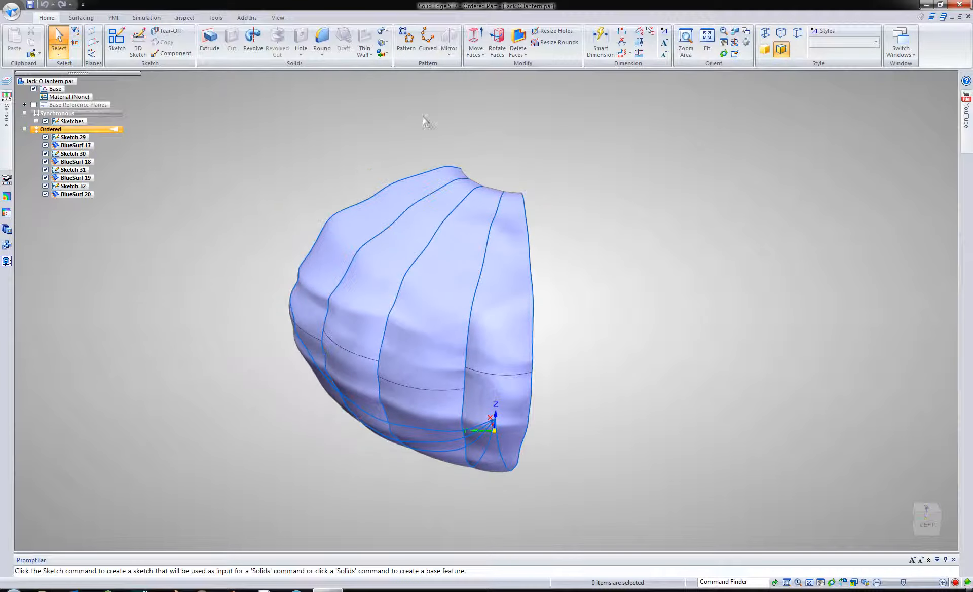
click(449, 54)
click(456, 81)
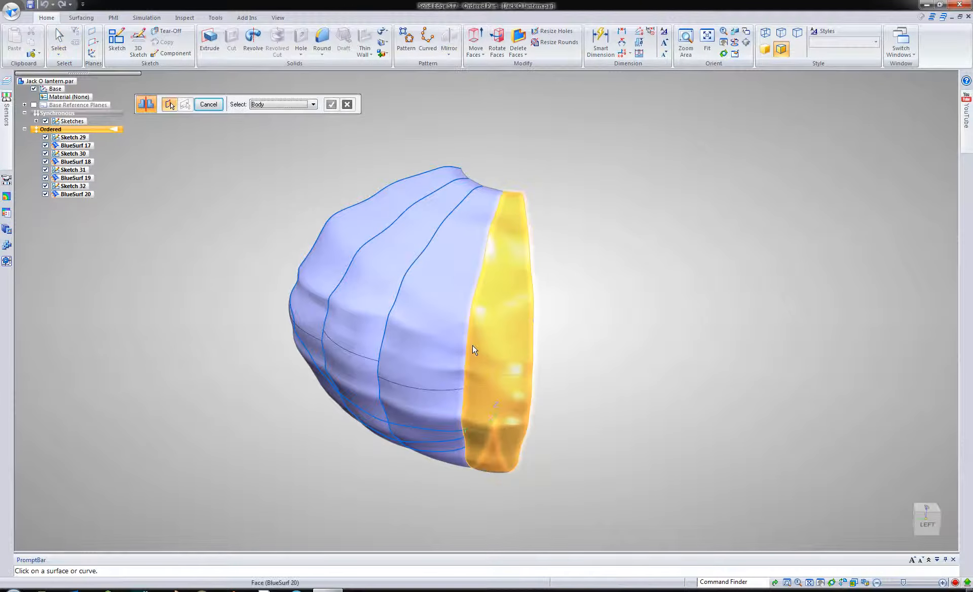
middle_drag(560, 393, 610, 467)
click(374, 349)
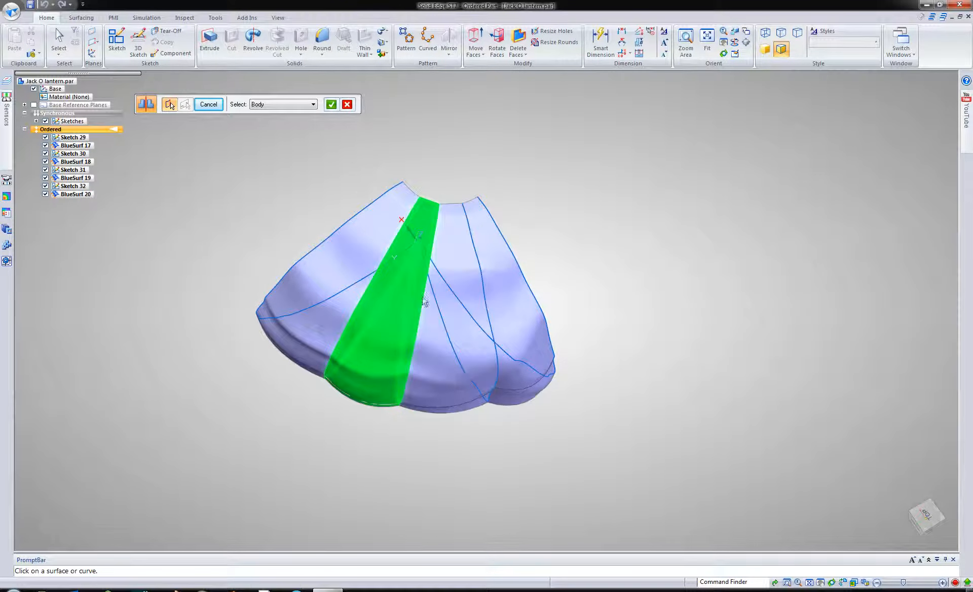
click(435, 325)
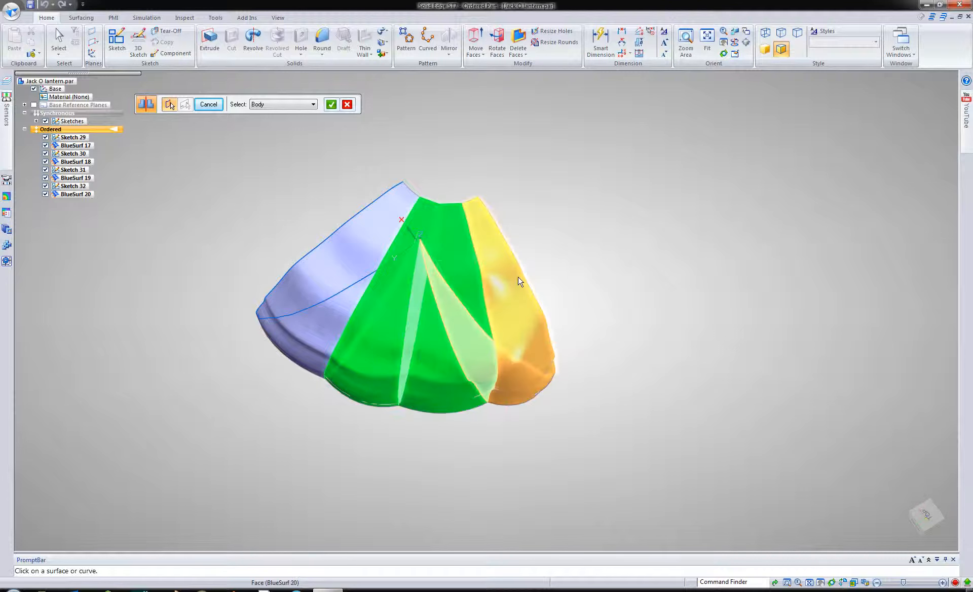
click(518, 280)
click(332, 105)
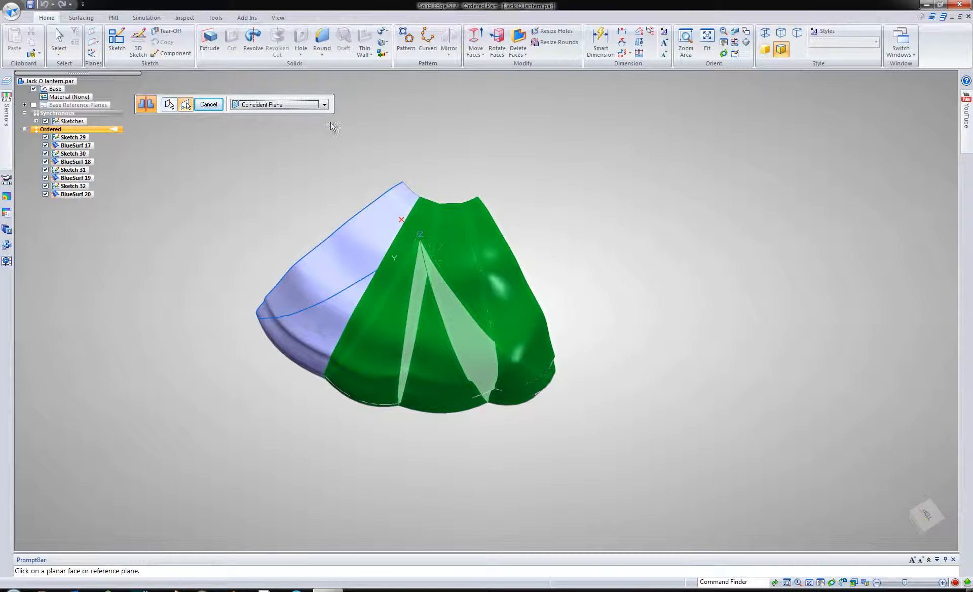
middle_drag(321, 181, 396, 203)
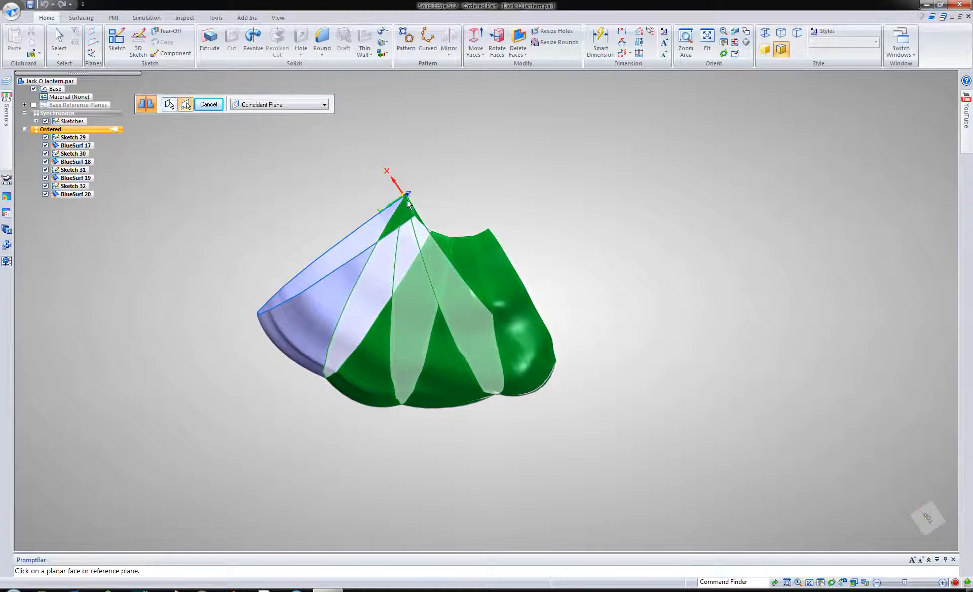
middle_drag(404, 200, 423, 206)
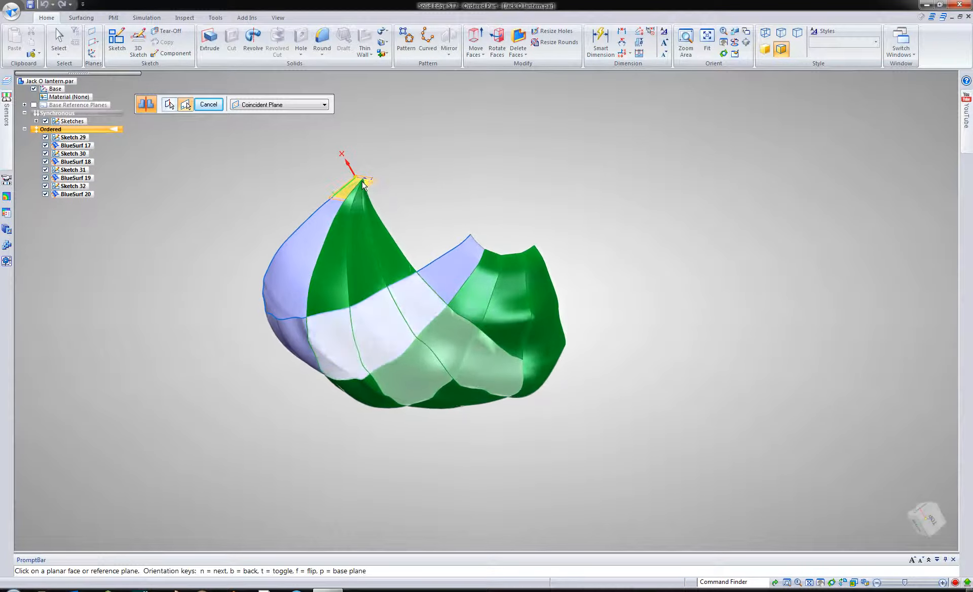
click(362, 181)
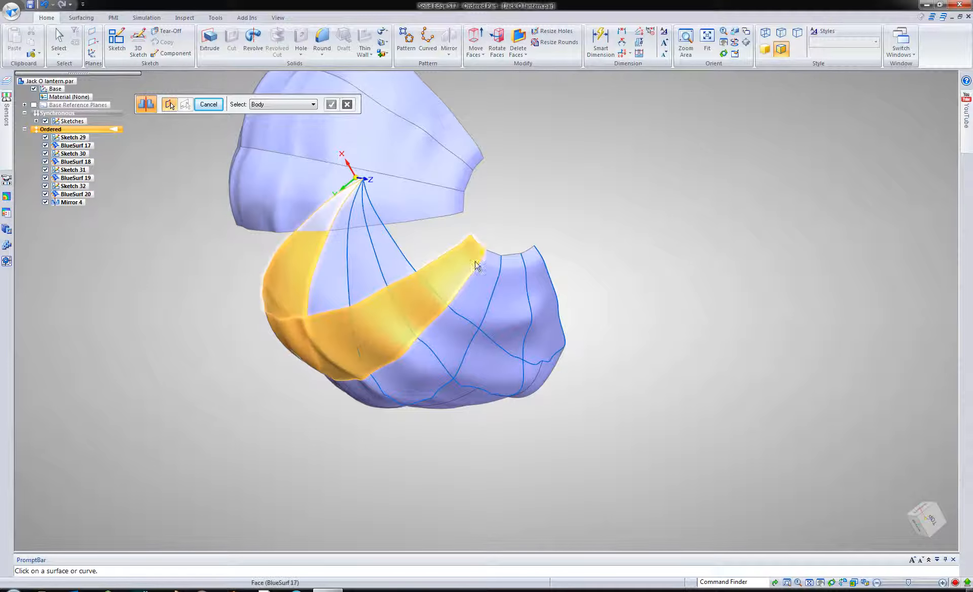
middle_drag(475, 255, 449, 256)
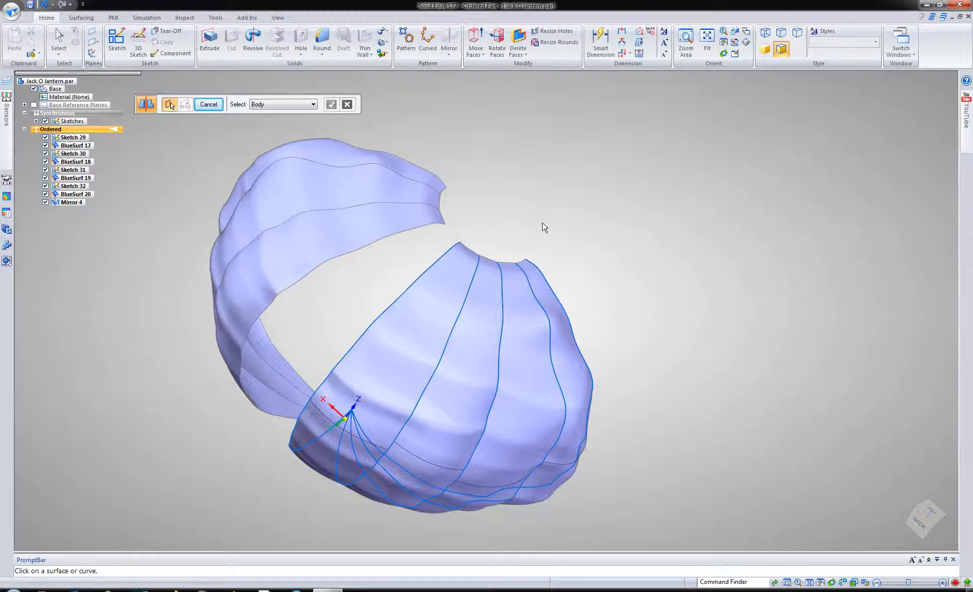
key(Escape)
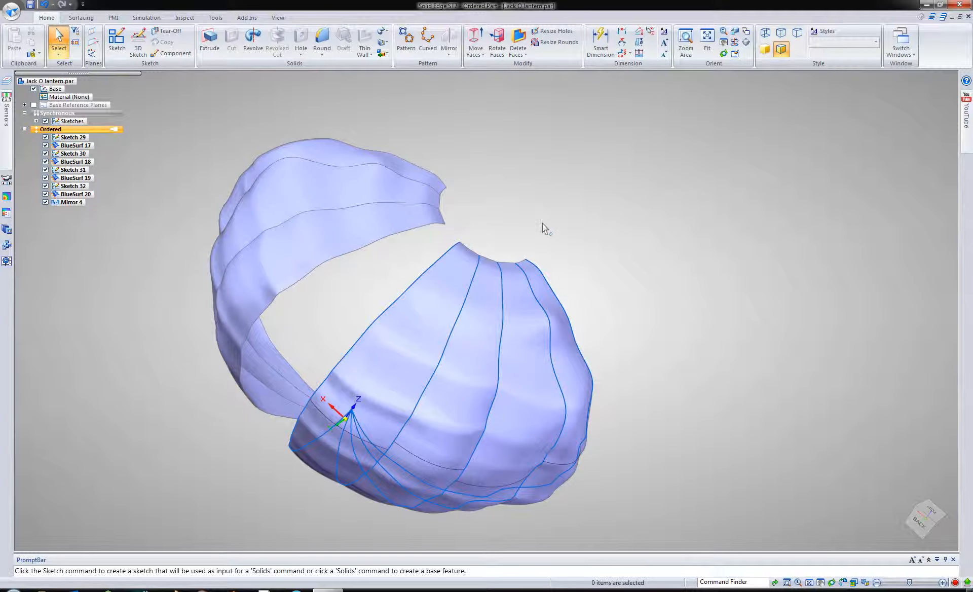
Create a BlueSurf bridging the gap between the end edge of the mirrored patches and the facing edge of the original patches
middle_drag(545, 228, 416, 263)
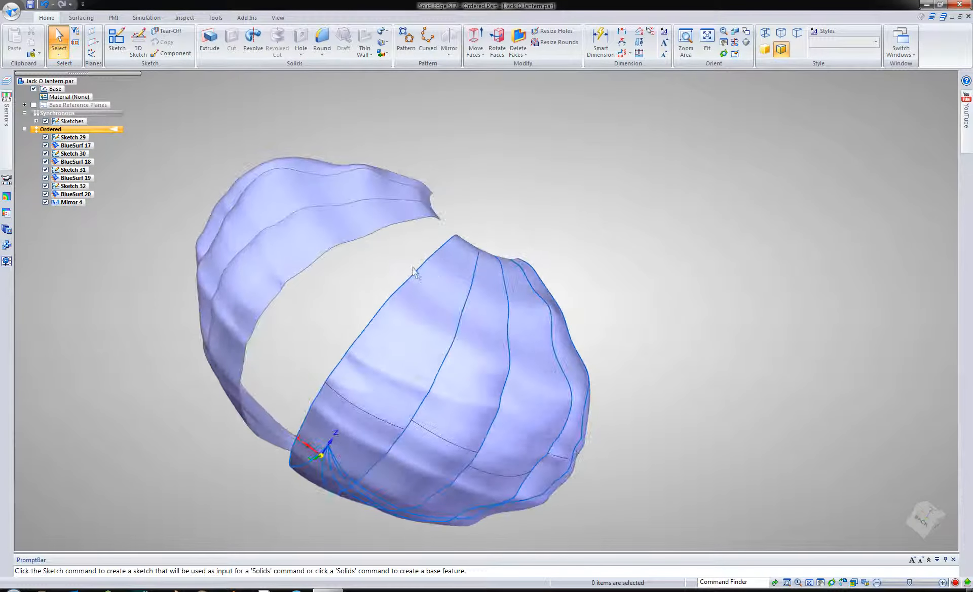
scroll(426, 268, up, 3)
scroll(397, 264, down, 1)
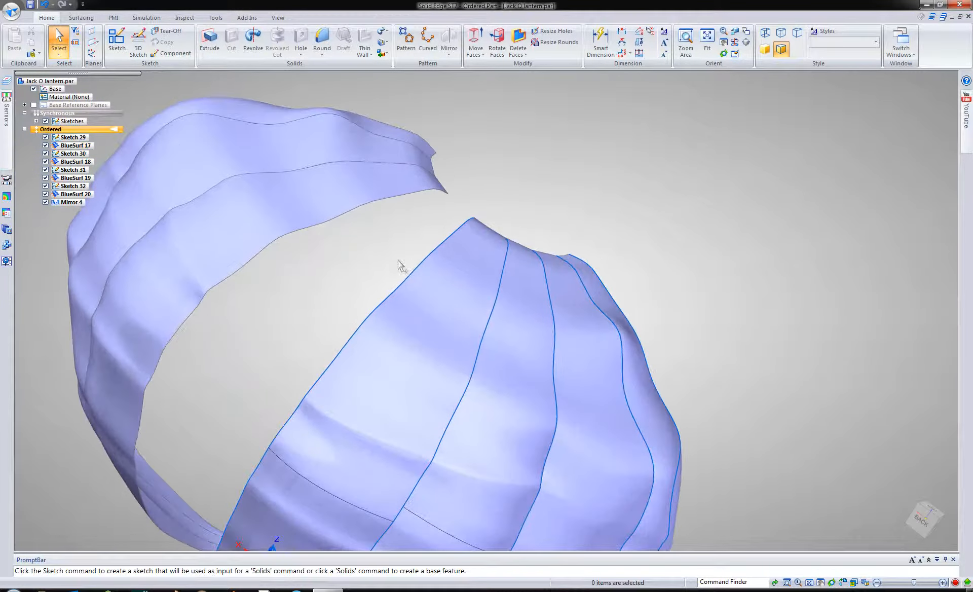
shift+middle_drag(399, 260, 449, 209)
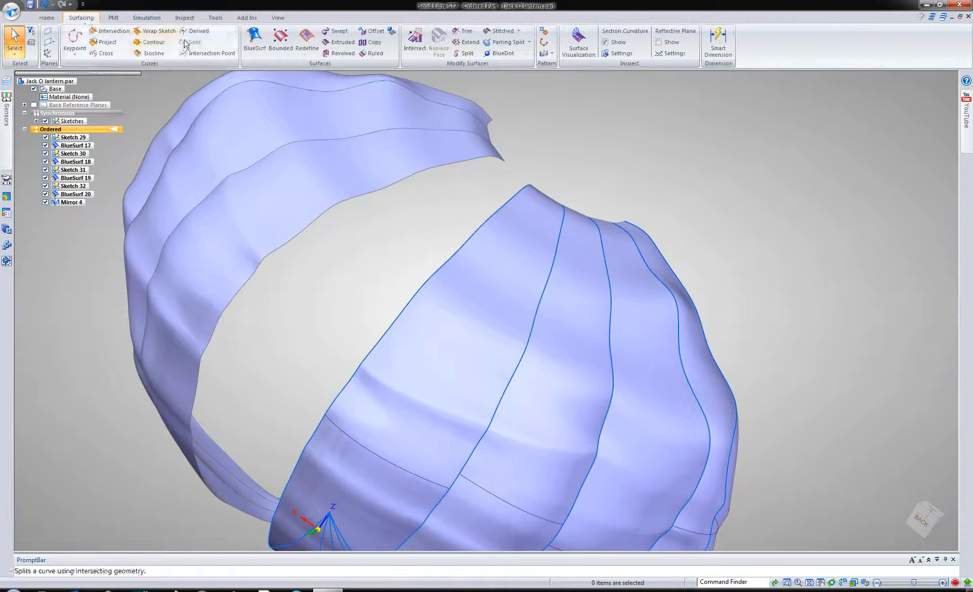
click(263, 42)
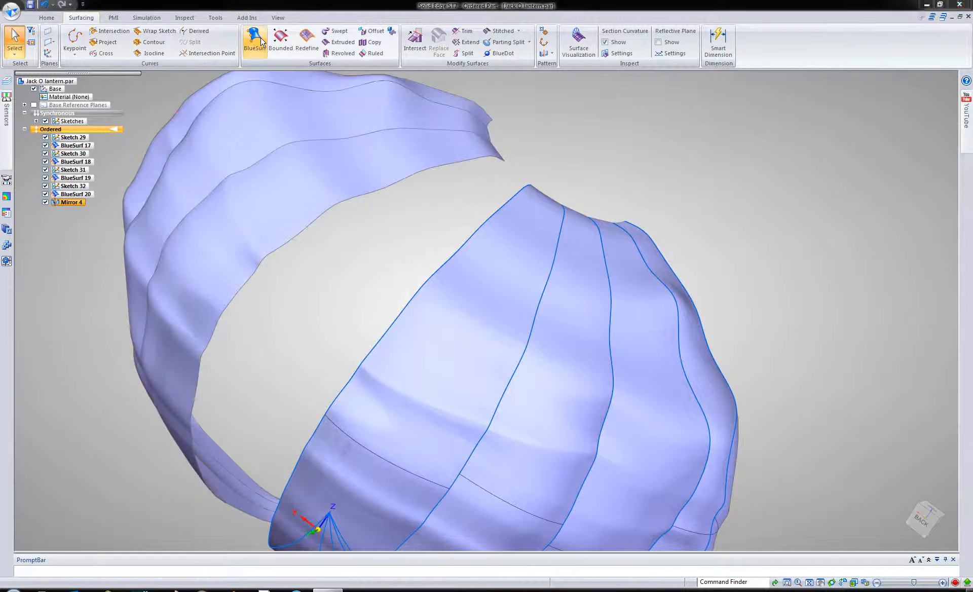
click(492, 160)
click(523, 188)
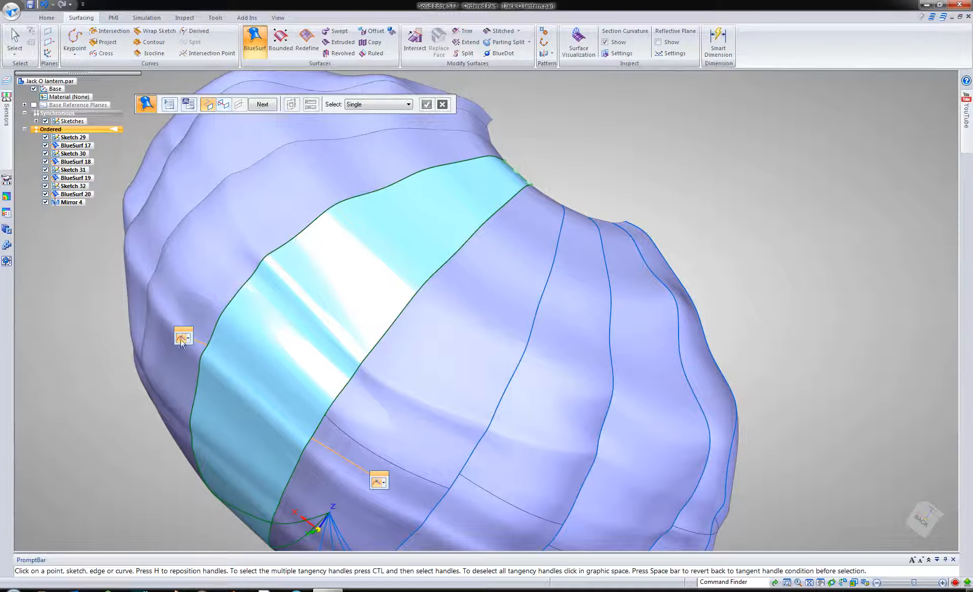
Set the tangency condition of both edges of the bridging BlueSurf to Normal to Section
click(184, 343)
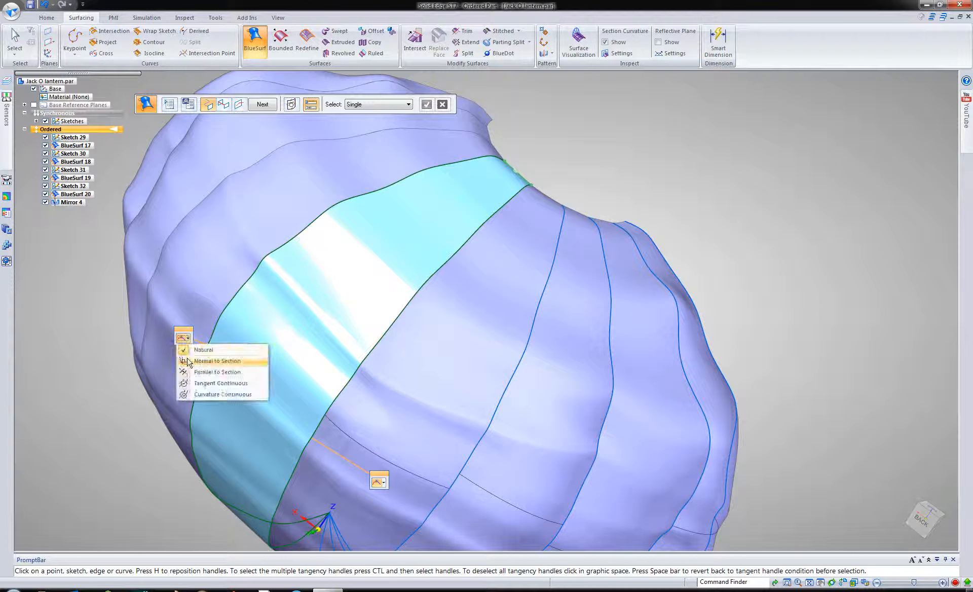
click(208, 361)
click(379, 482)
click(403, 500)
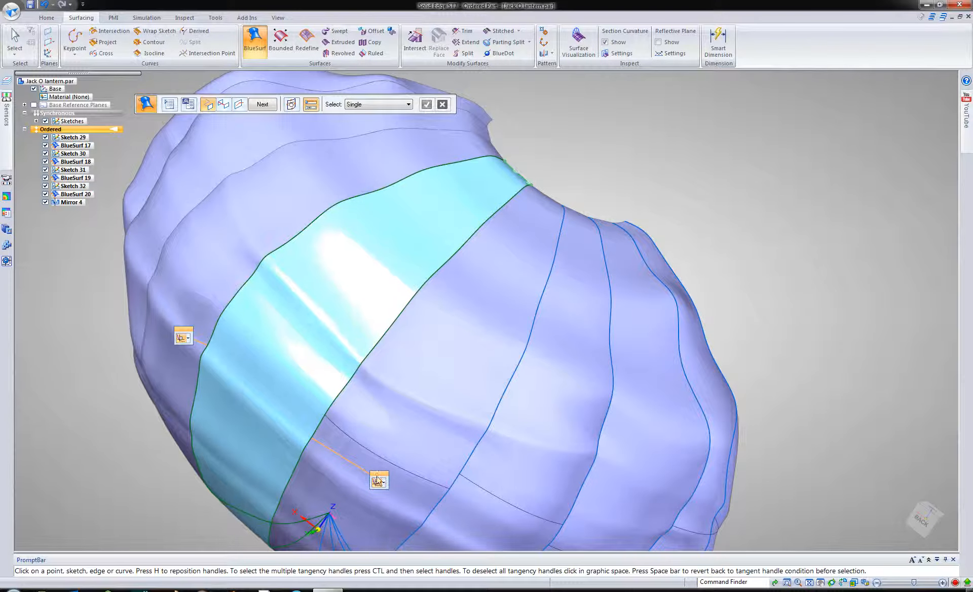
Insert a cross sketch across the lower half of the bridging BlueSurf on a plane normal to its edge curve, and finish the surface
click(239, 105)
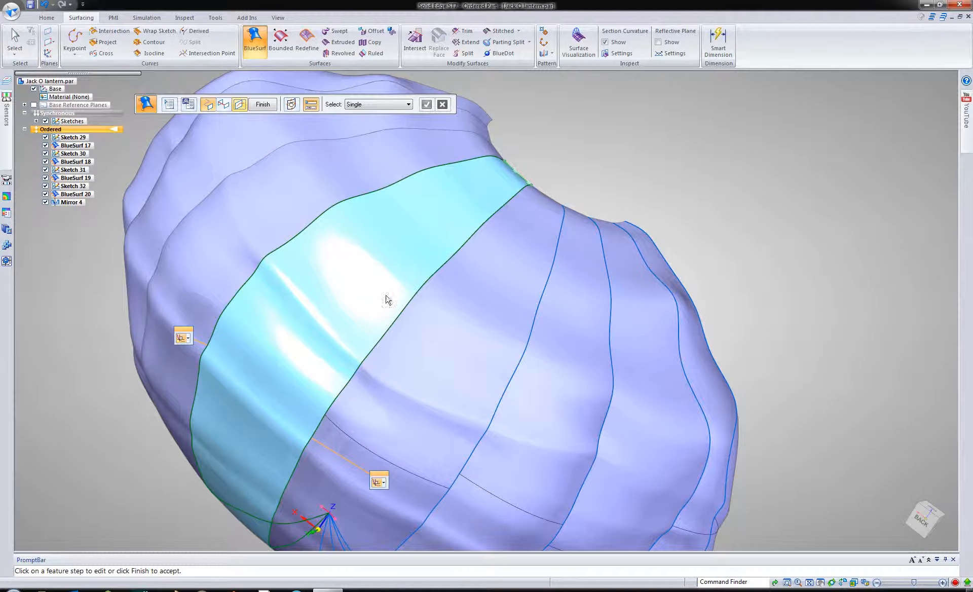
right_click(315, 224)
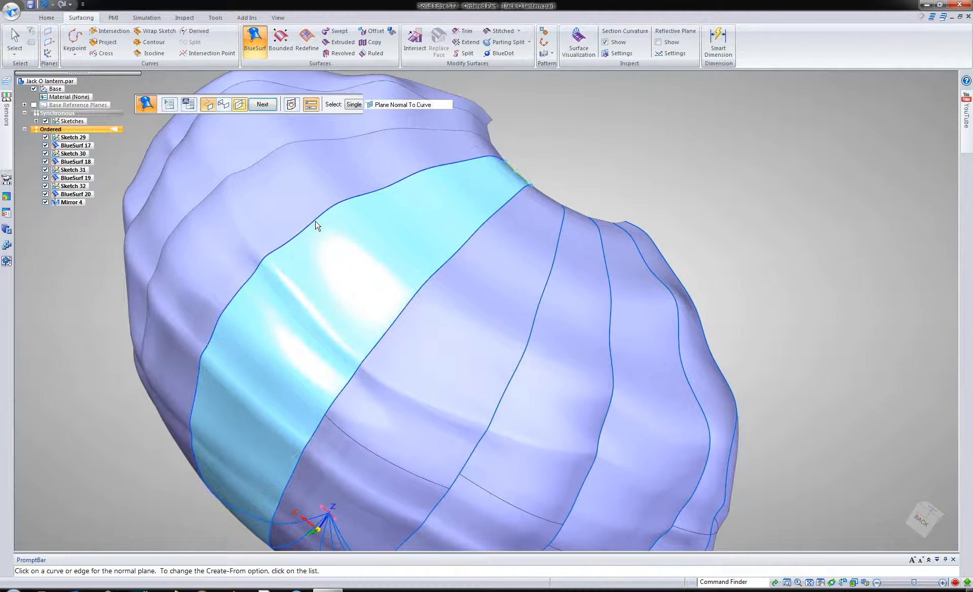
click(293, 244)
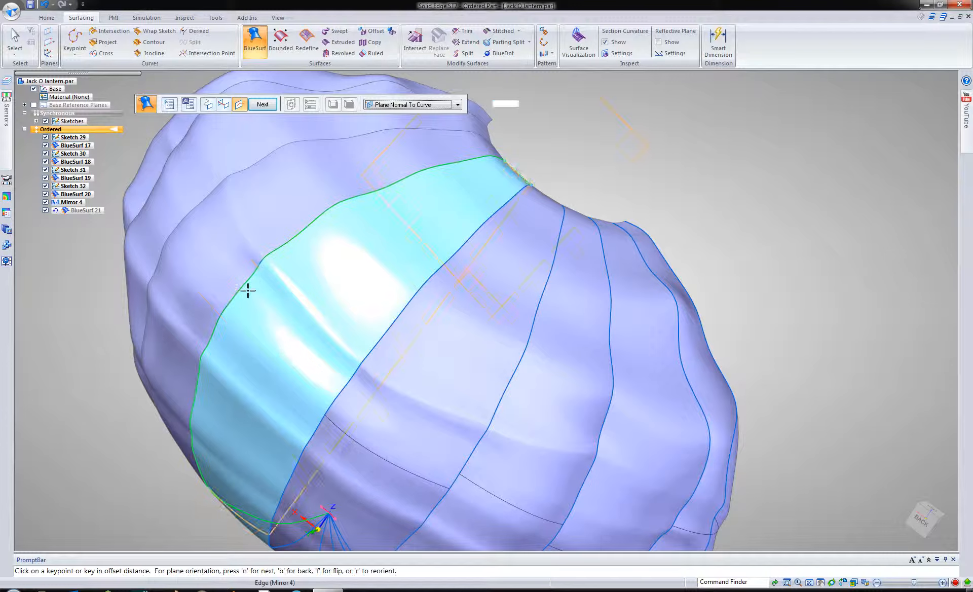
click(268, 379)
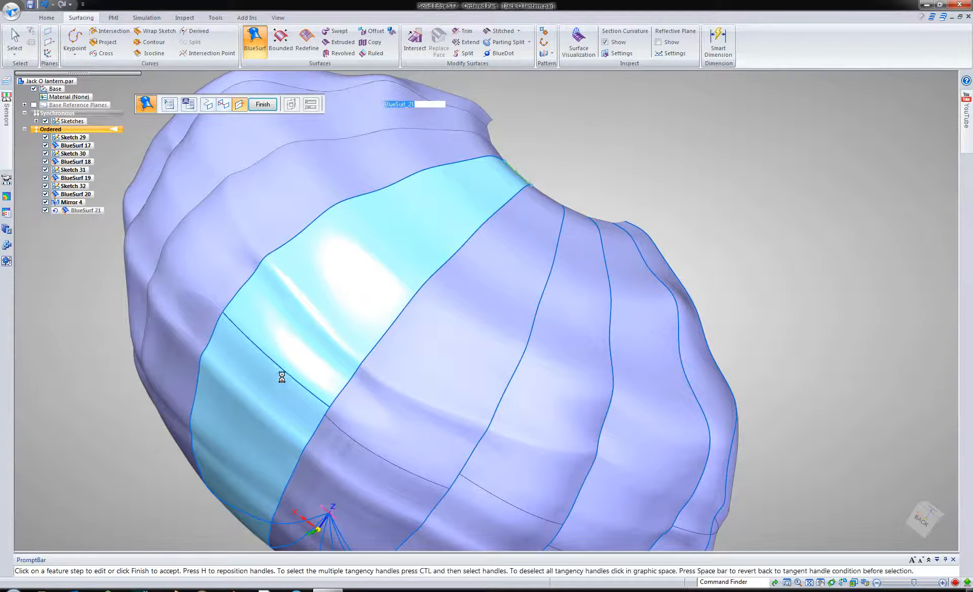
mouse_move(328, 297)
middle_down()
mouse_move(336, 282)
mouse_move(331, 291)
mouse_move(305, 281)
middle_up()
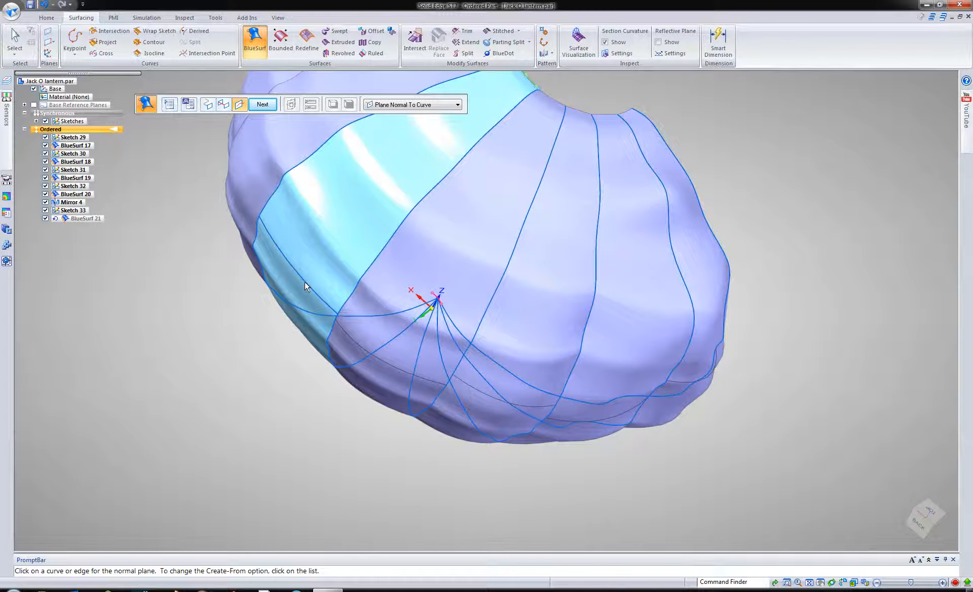
click(305, 281)
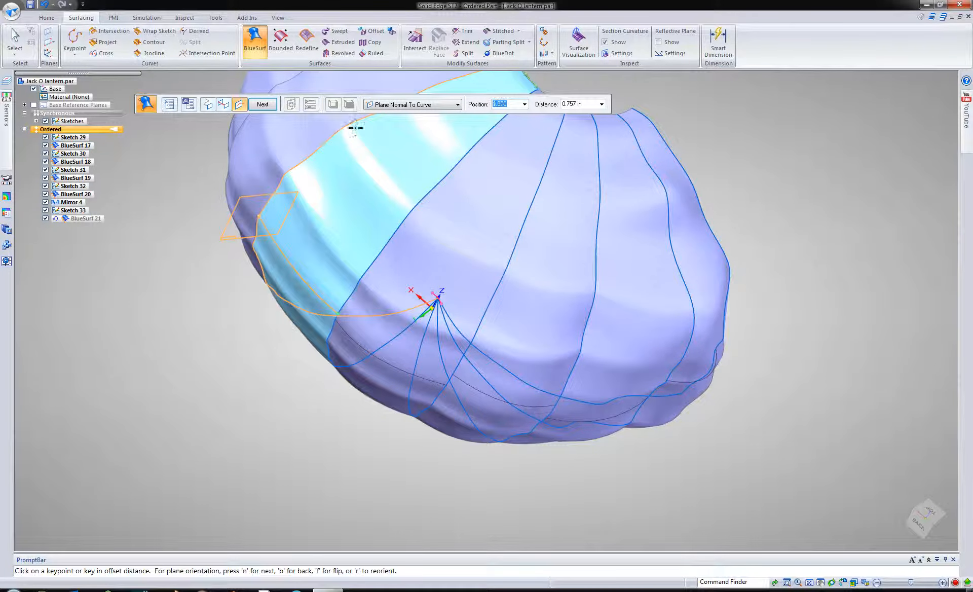
click(293, 237)
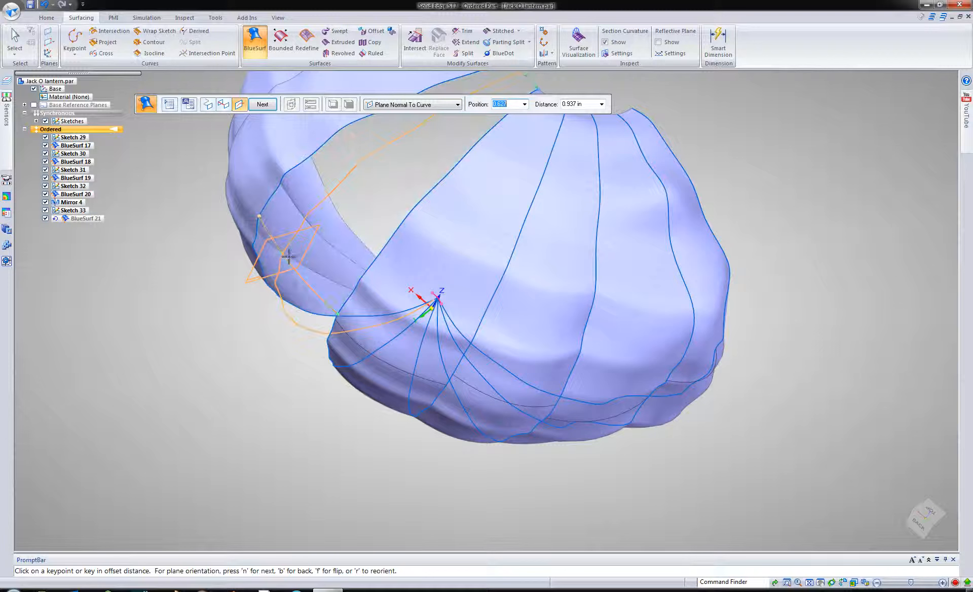
right_click(289, 264)
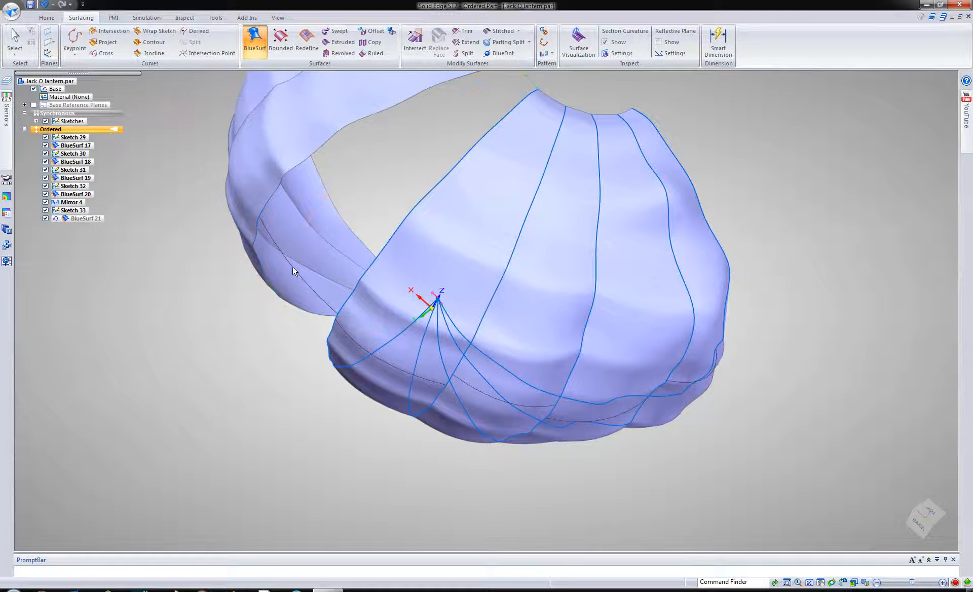
Dynamically edit the cross sketch inserted in the bridging patch, pulling its curve away from the surface to bulge the patch outward
click(76, 211)
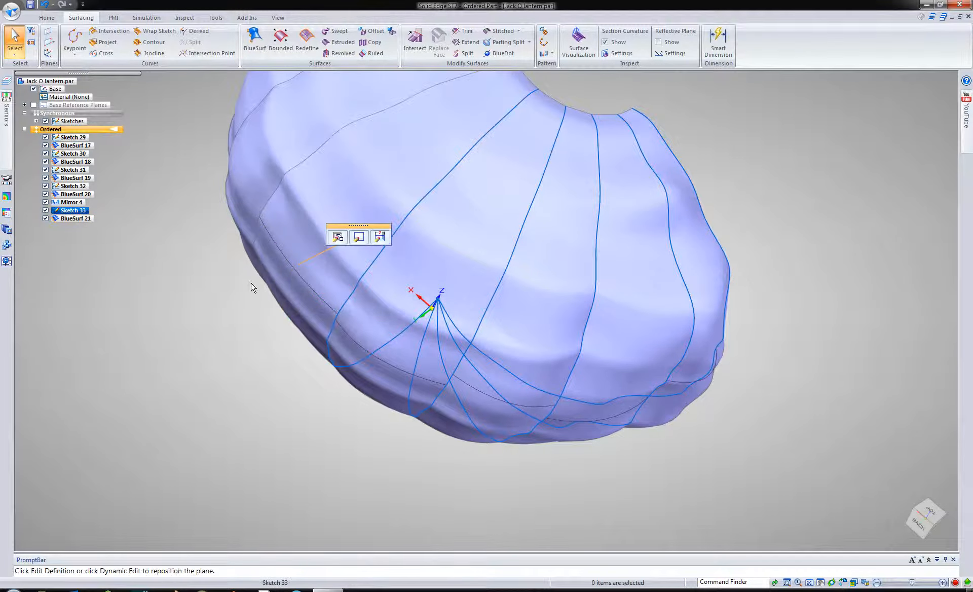
click(380, 238)
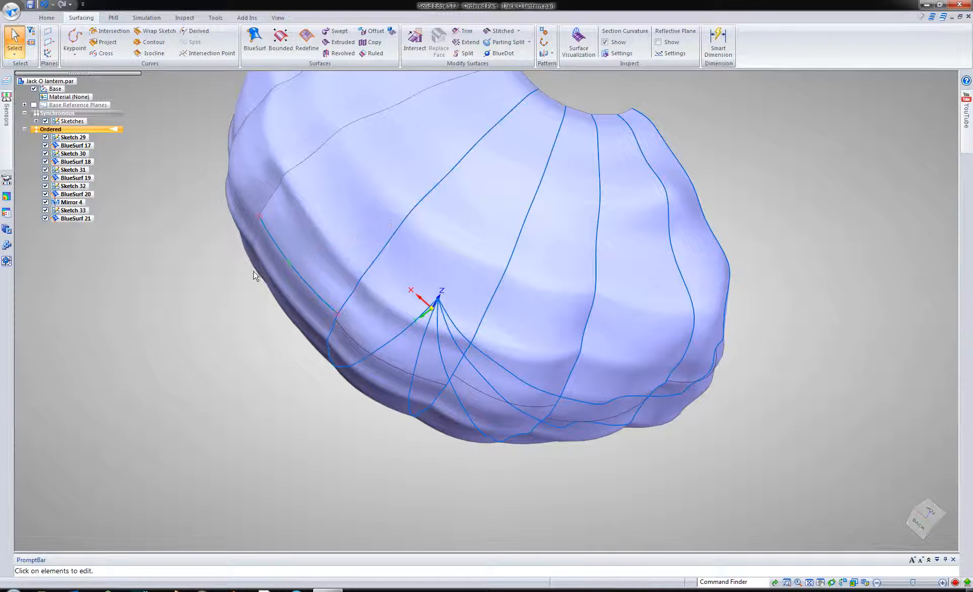
click(296, 276)
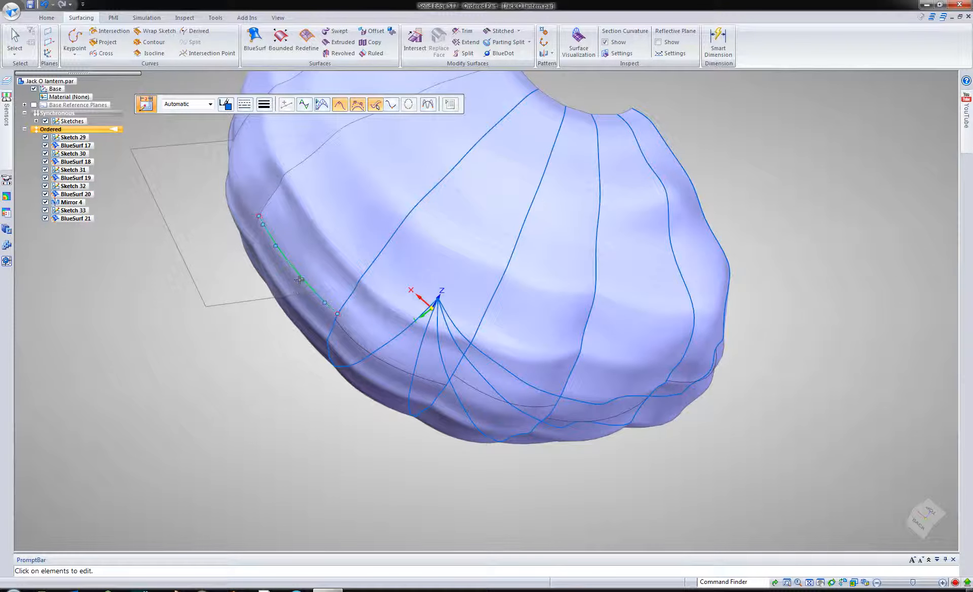
drag(295, 284, 274, 339)
middle_drag(261, 416, 314, 437)
right_click(313, 436)
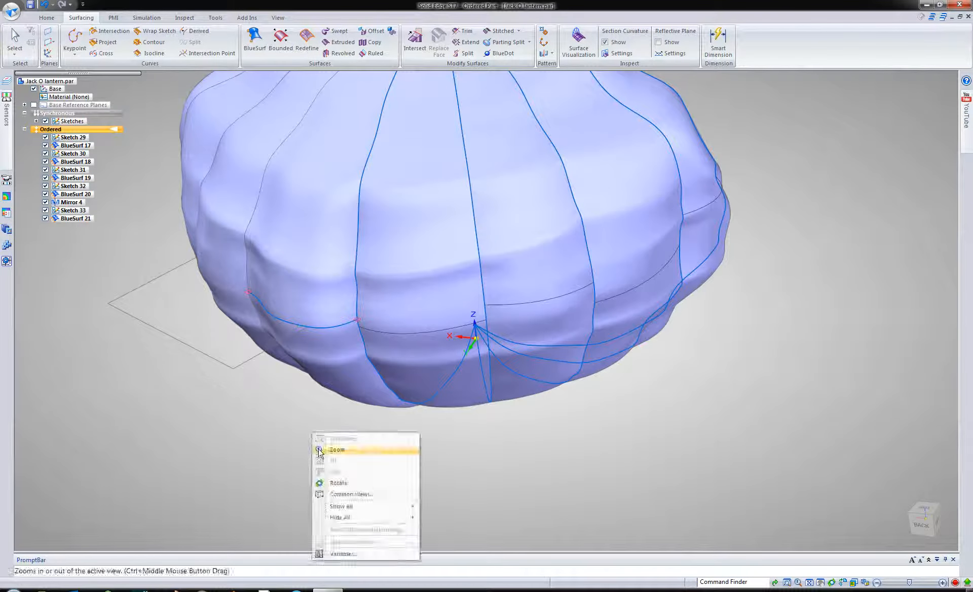
click(454, 445)
scroll(454, 444, down, 3)
mouse_move(451, 451)
shift+middle_down()
mouse_move(312, 474)
mouse_move(475, 462)
shift+middle_up()
click(544, 52)
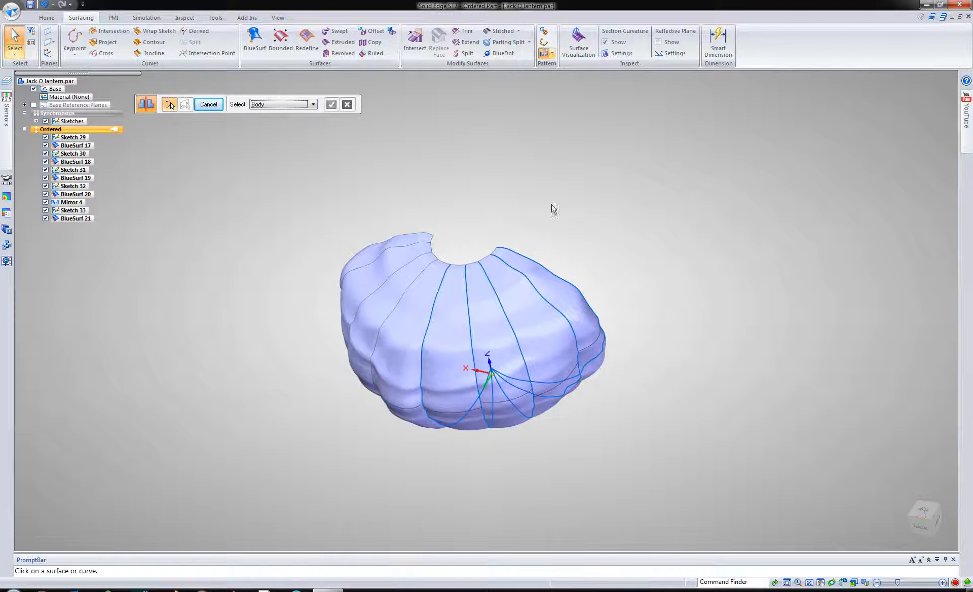
click(548, 339)
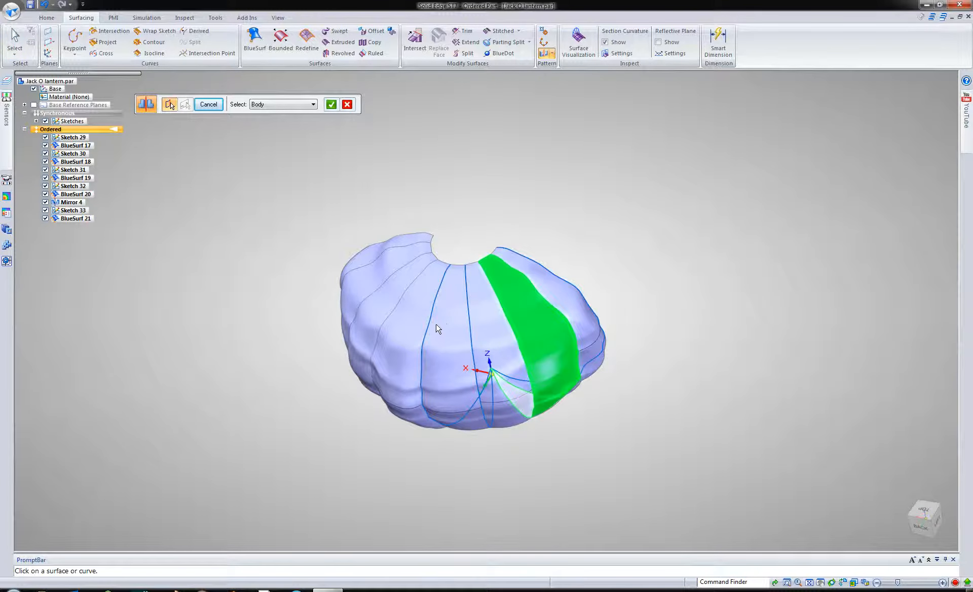
right_click(553, 181)
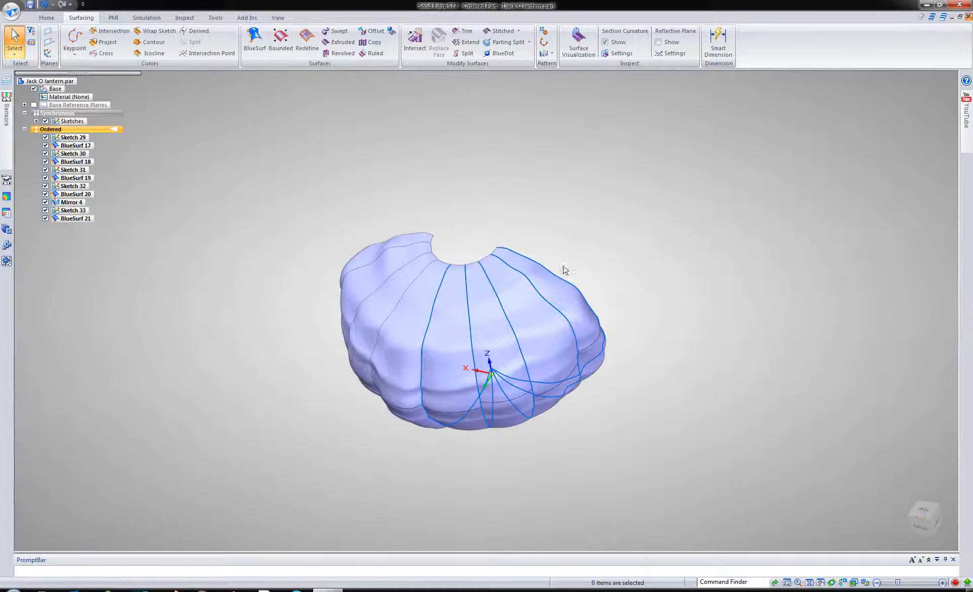
Close the Jack O lantern.par document, switch to Jack O lantern2.par, and view the completed pumpkin shell from above
click(522, 340)
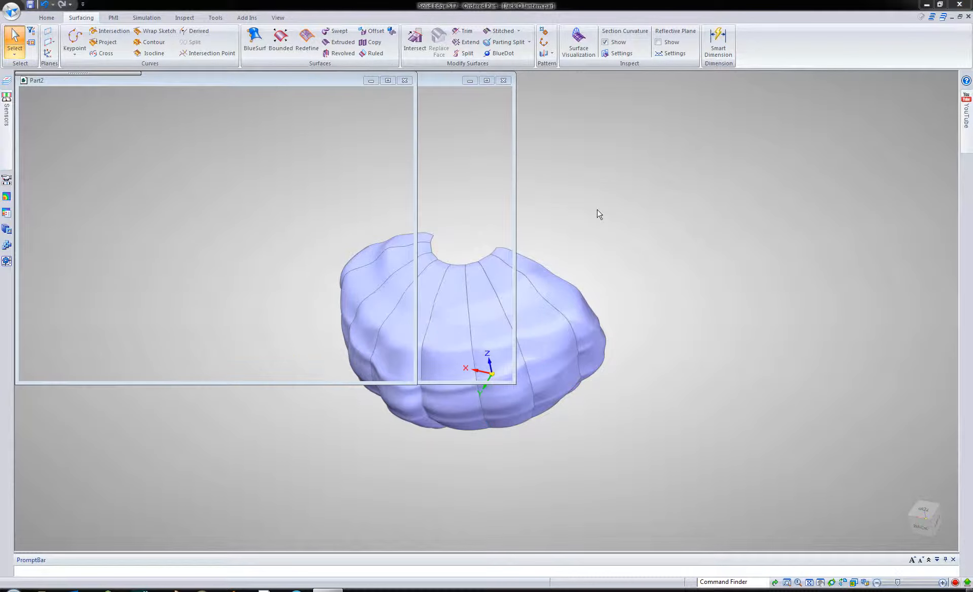
click(969, 17)
click(498, 340)
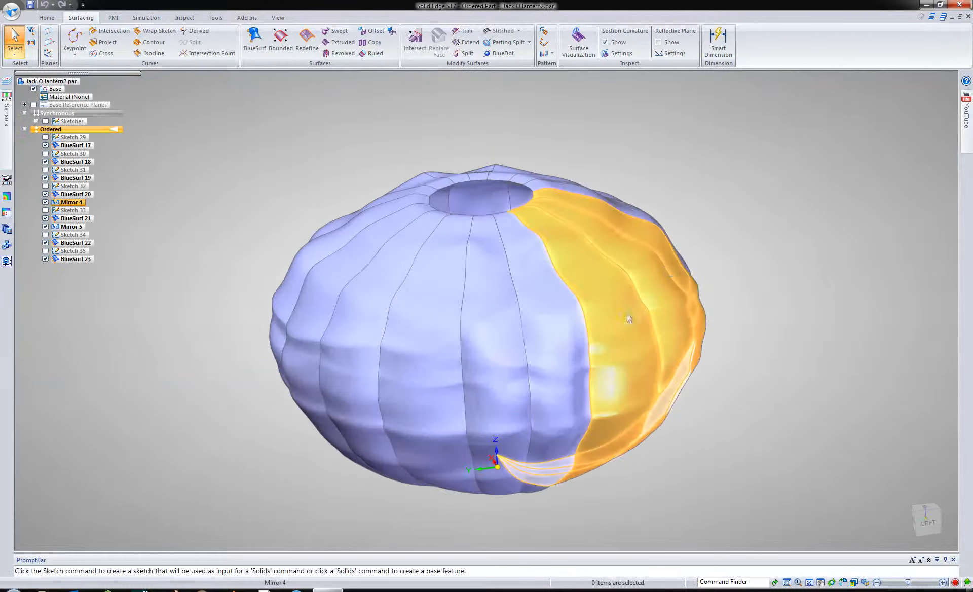
middle_drag(673, 247, 672, 225)
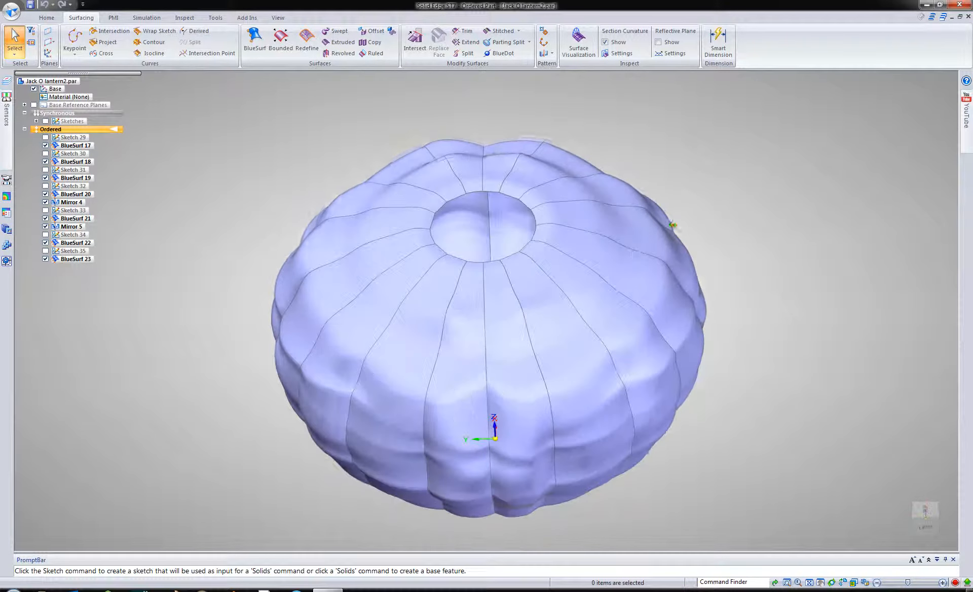
middle_drag(299, 297, 193, 221)
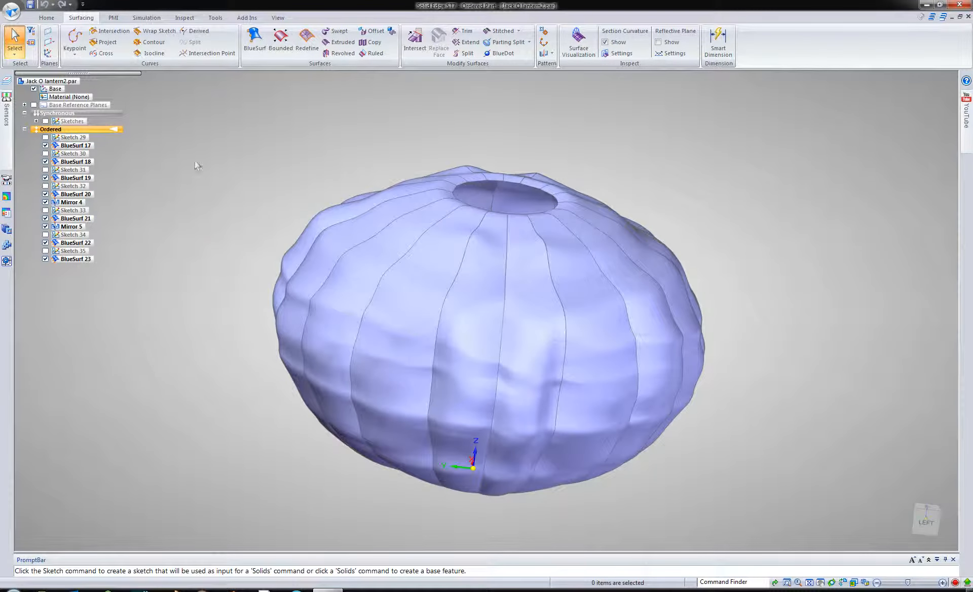
click(46, 18)
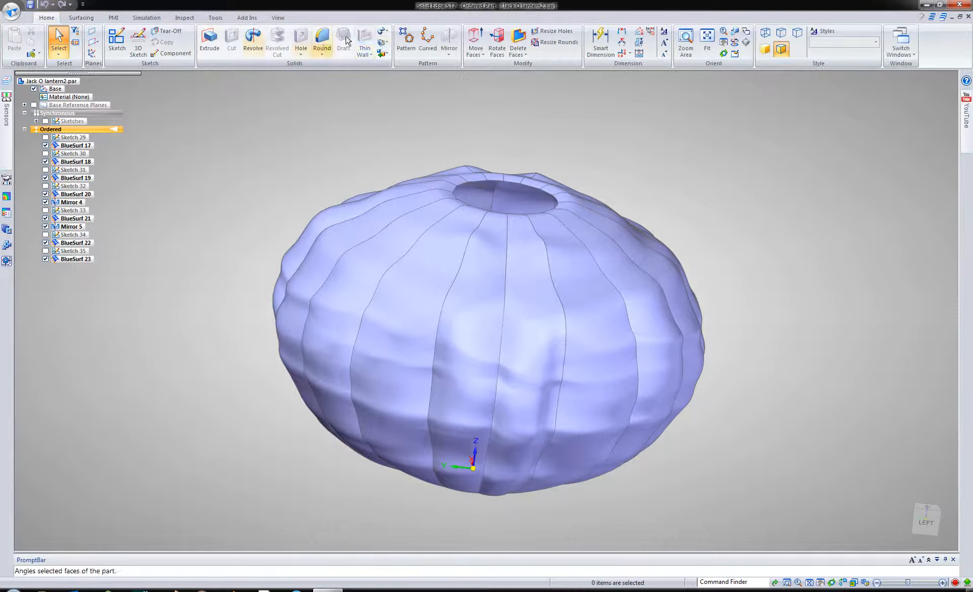
click(382, 31)
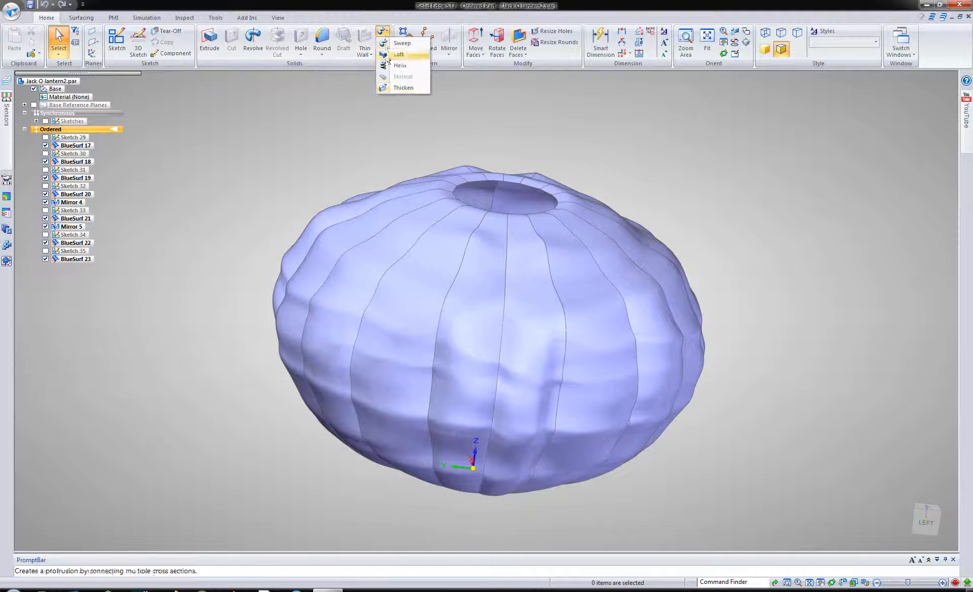
click(400, 88)
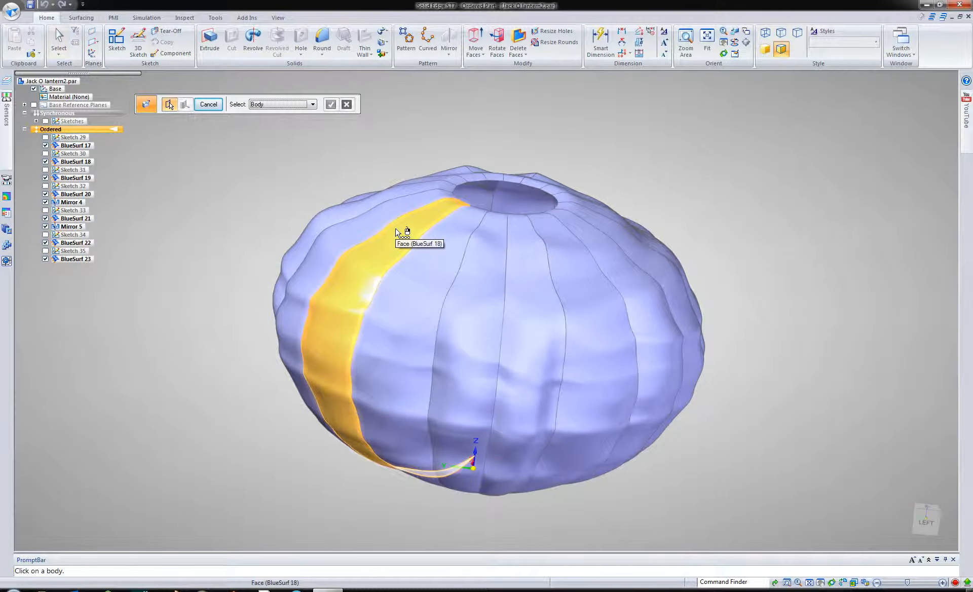
Stitch all the BlueSurf and mirrored patches of the pumpkin into one surface, using a stitch tolerance of 3.937e-005 in without healing
click(78, 19)
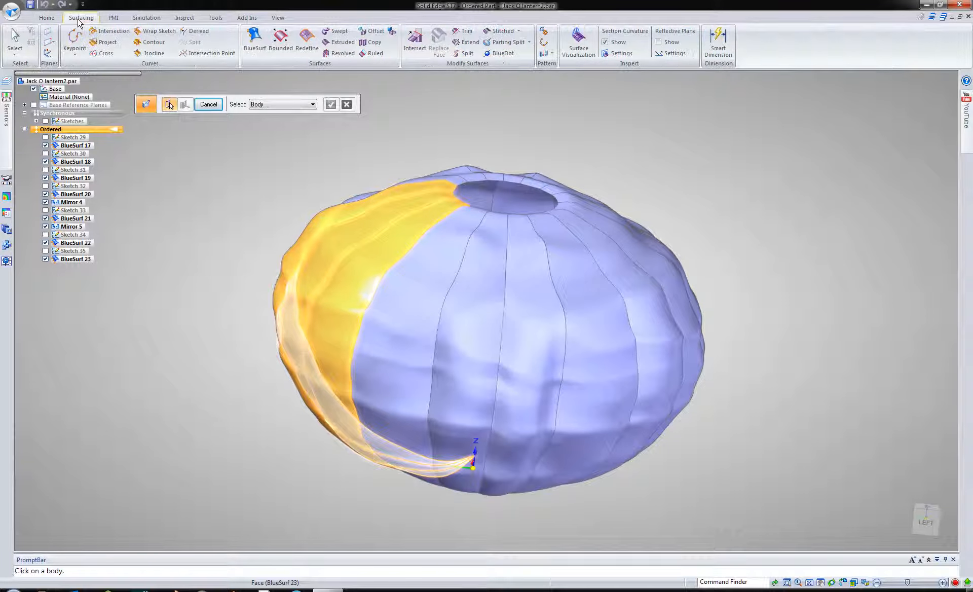
click(492, 37)
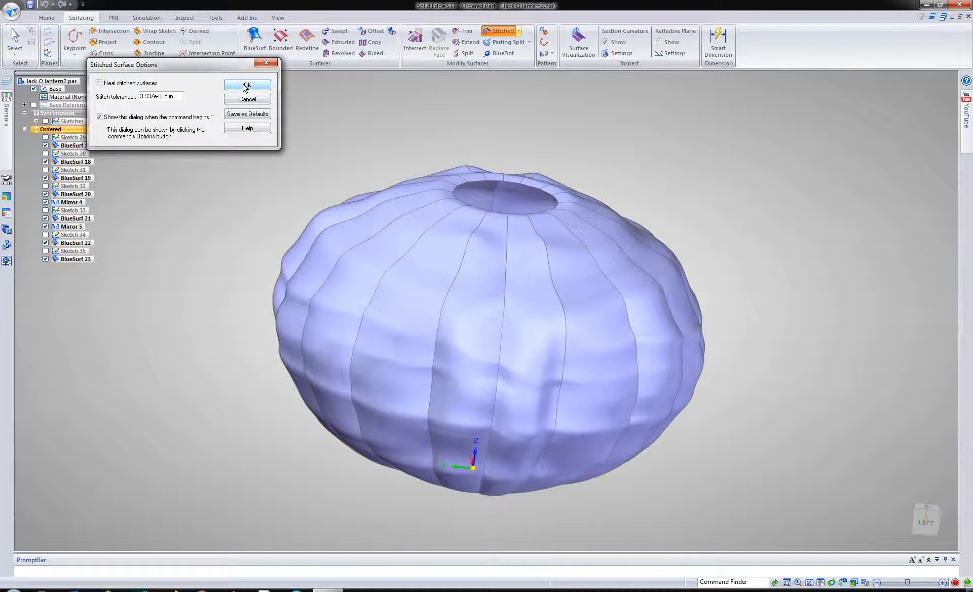
click(246, 86)
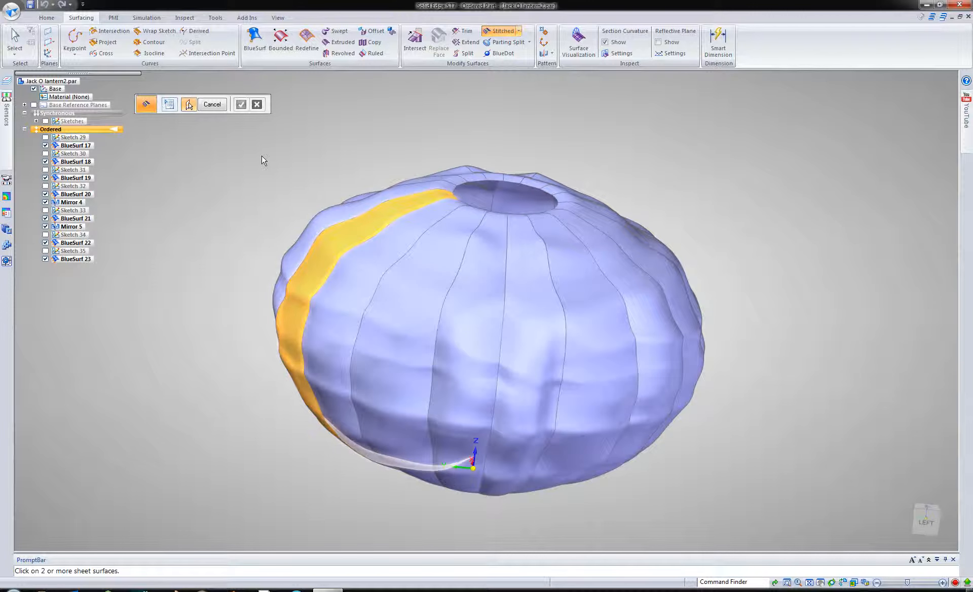
drag(245, 154, 732, 507)
right_click(732, 507)
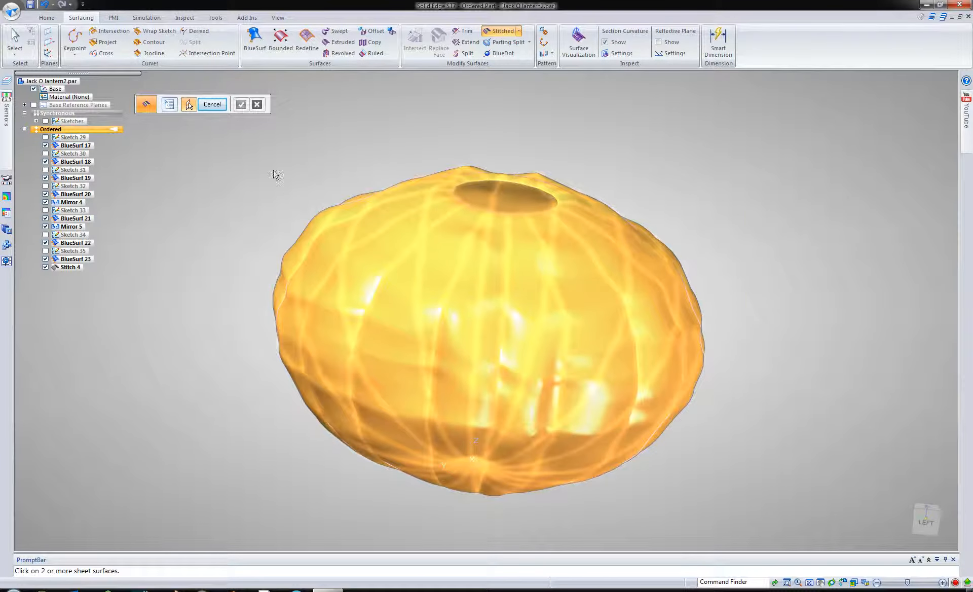
click(47, 17)
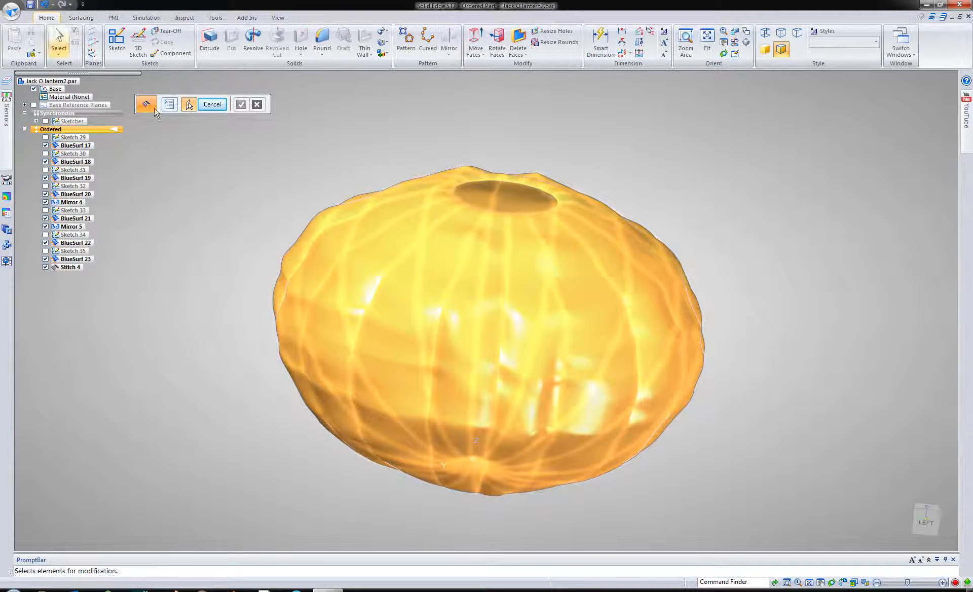
click(387, 36)
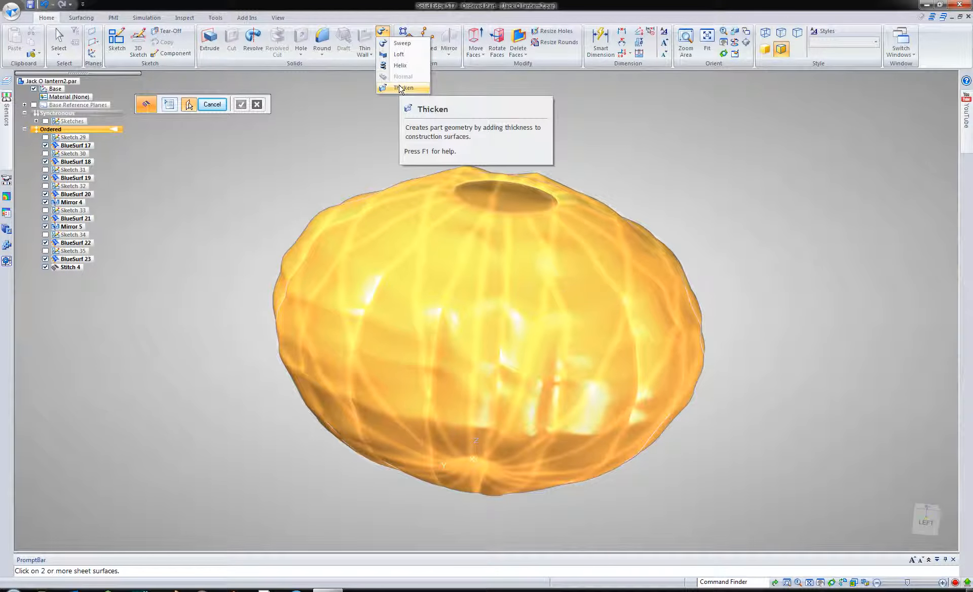
click(805, 283)
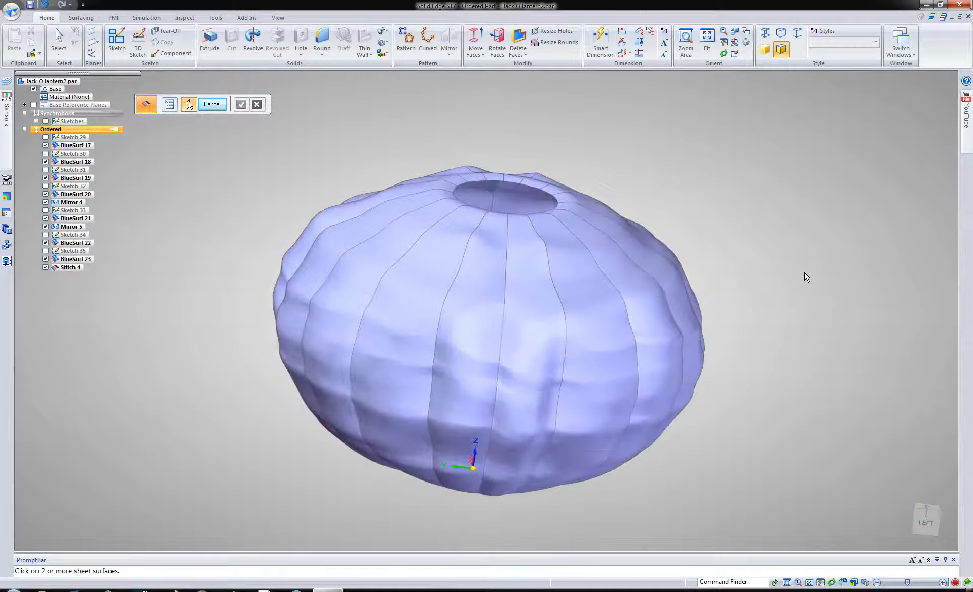
key(Escape)
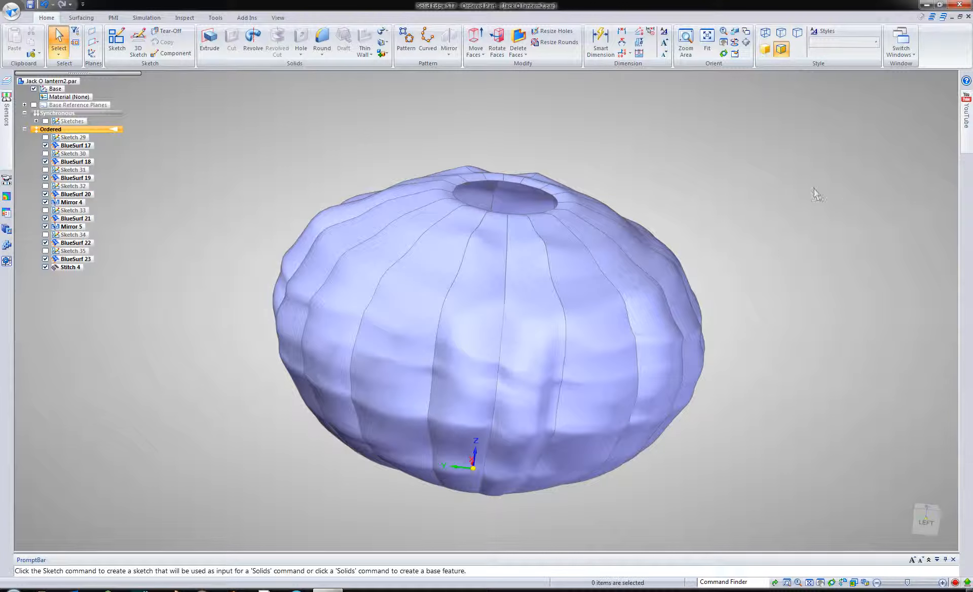
Examine the ribs and seams along the lower outer edge of the stitched pumpkin shell up close
middle_drag(783, 217, 697, 195)
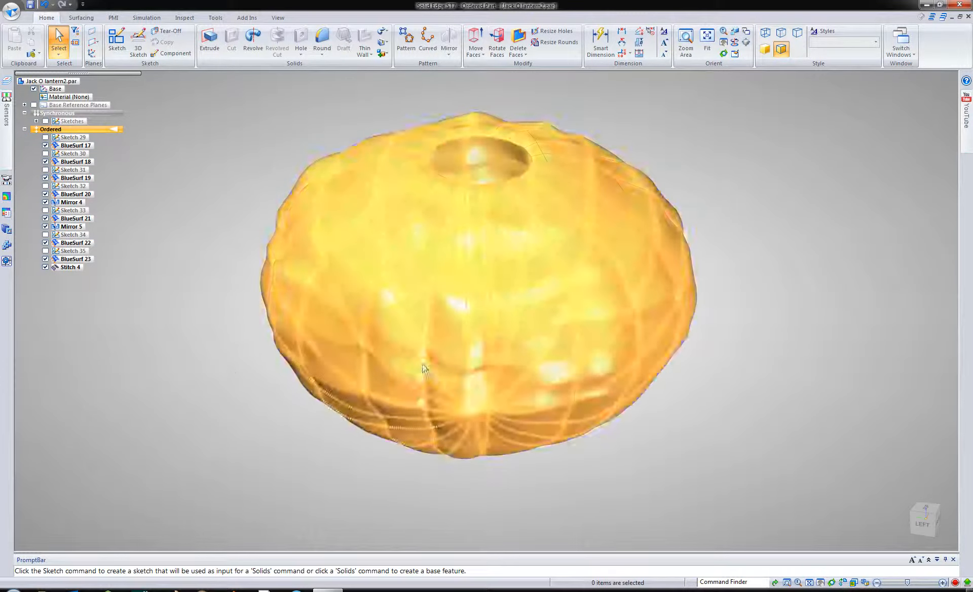
scroll(375, 408, up, 2)
middle_drag(365, 411, 366, 445)
scroll(385, 423, up, 6)
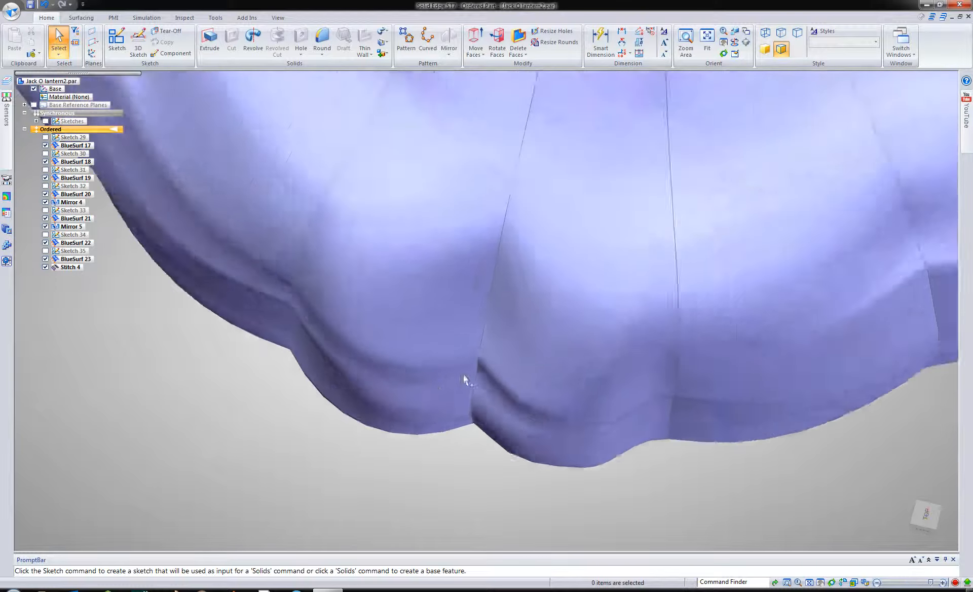
scroll(471, 387, down, 3)
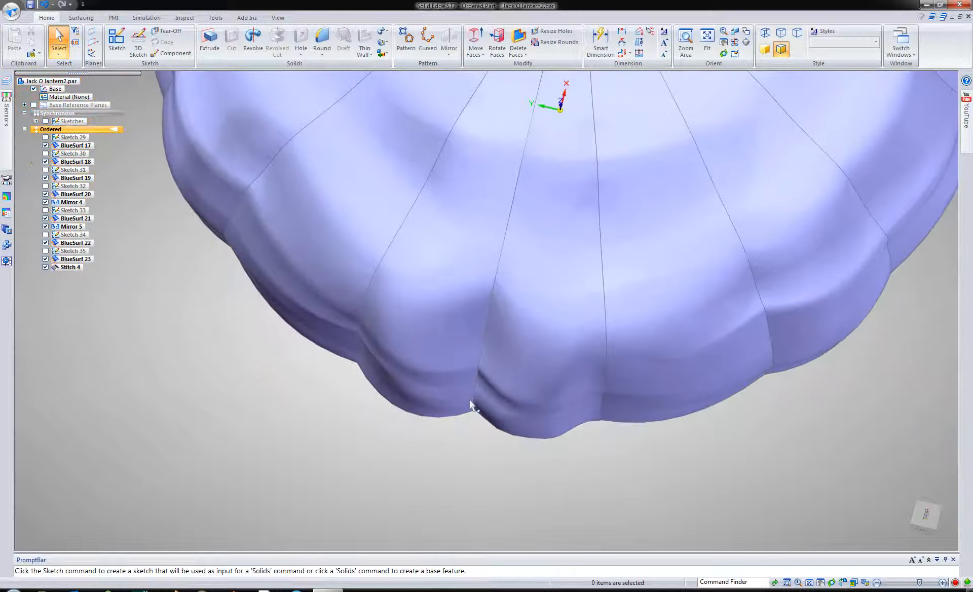
scroll(428, 440, down, 2)
shift+middle_drag(348, 453, 311, 469)
scroll(288, 481, down, 2)
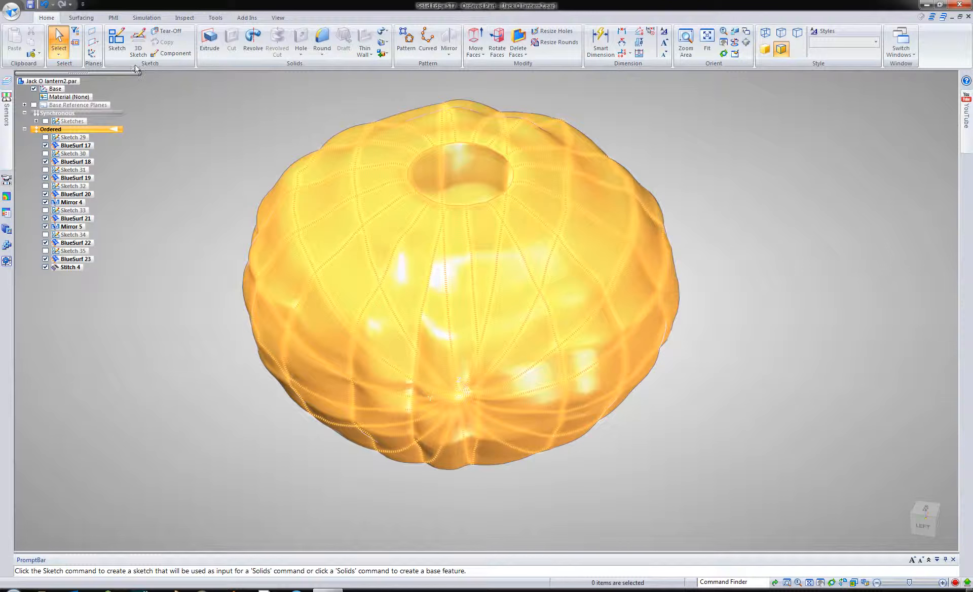
click(92, 19)
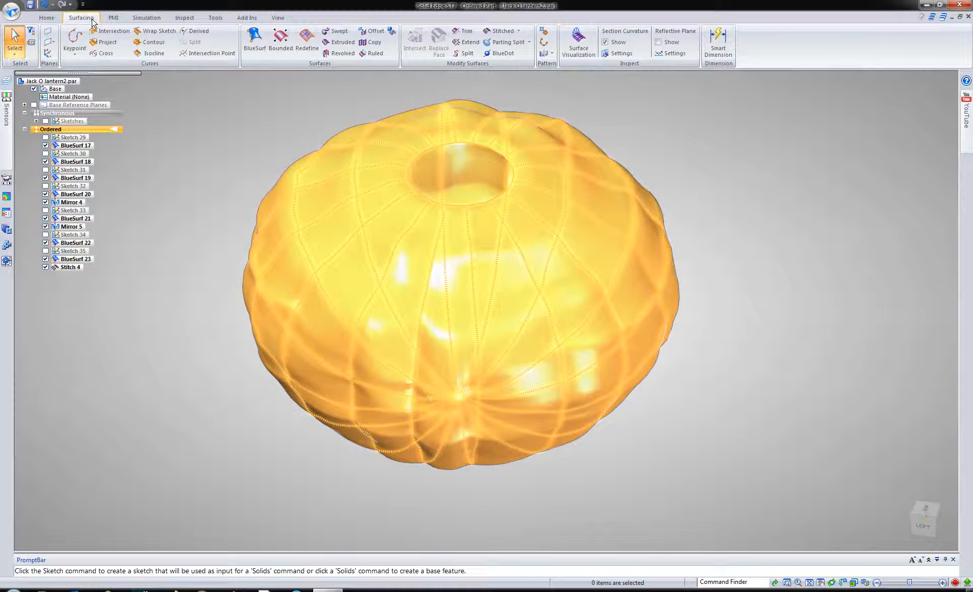
click(46, 18)
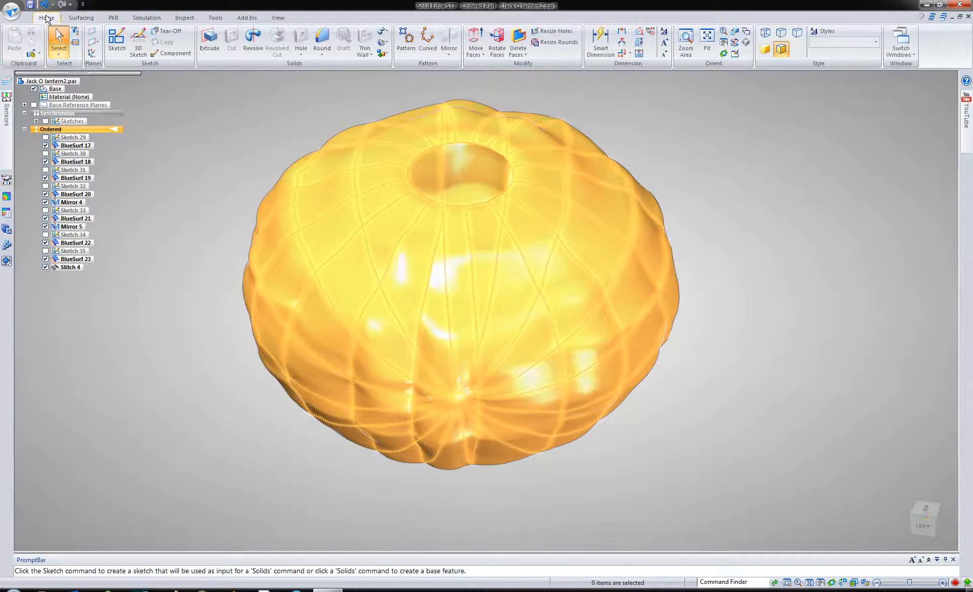
click(387, 37)
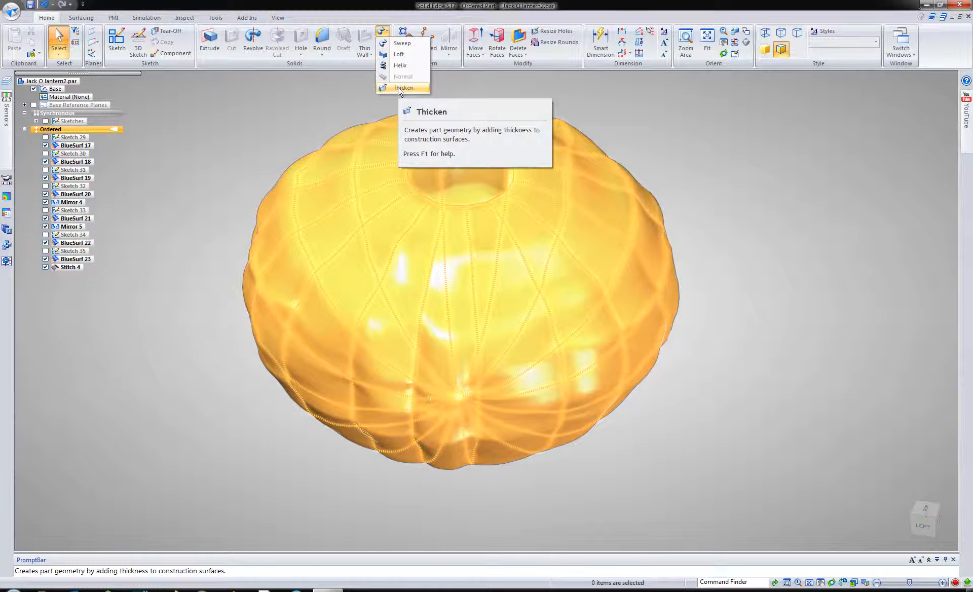
Cap the round opening at the top of the pumpkin with a Bounded surface built from its rim edges
click(81, 18)
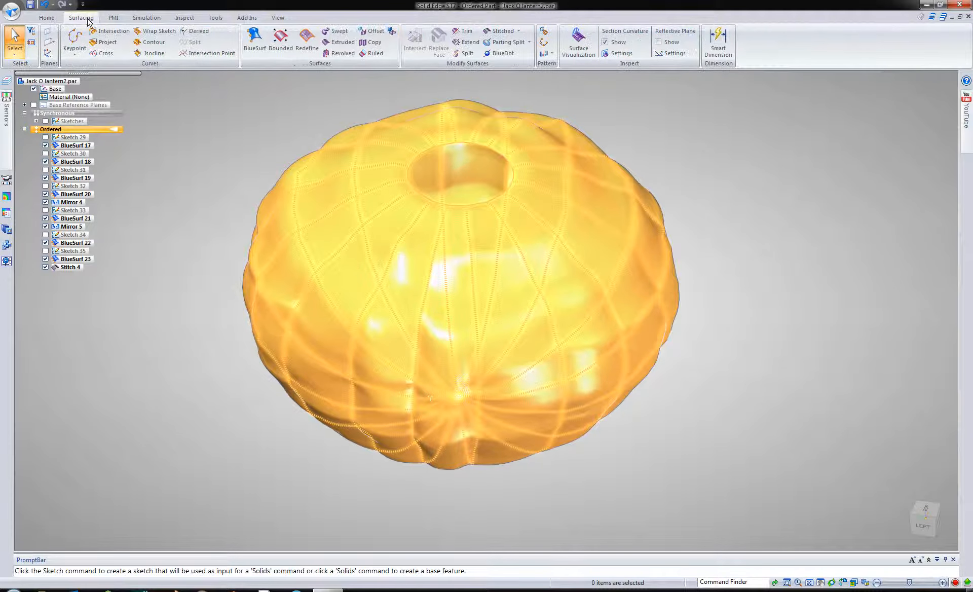
click(281, 39)
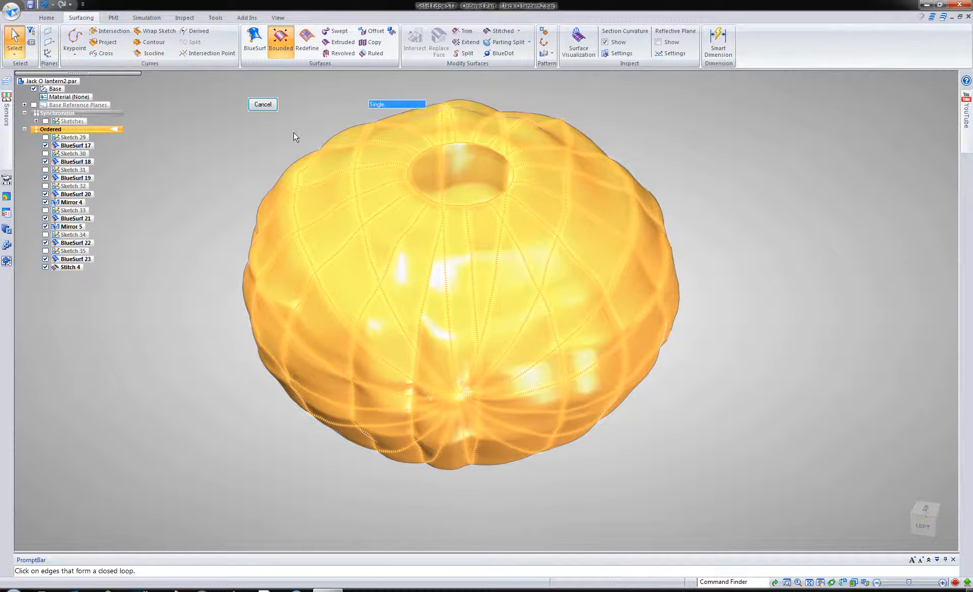
click(275, 41)
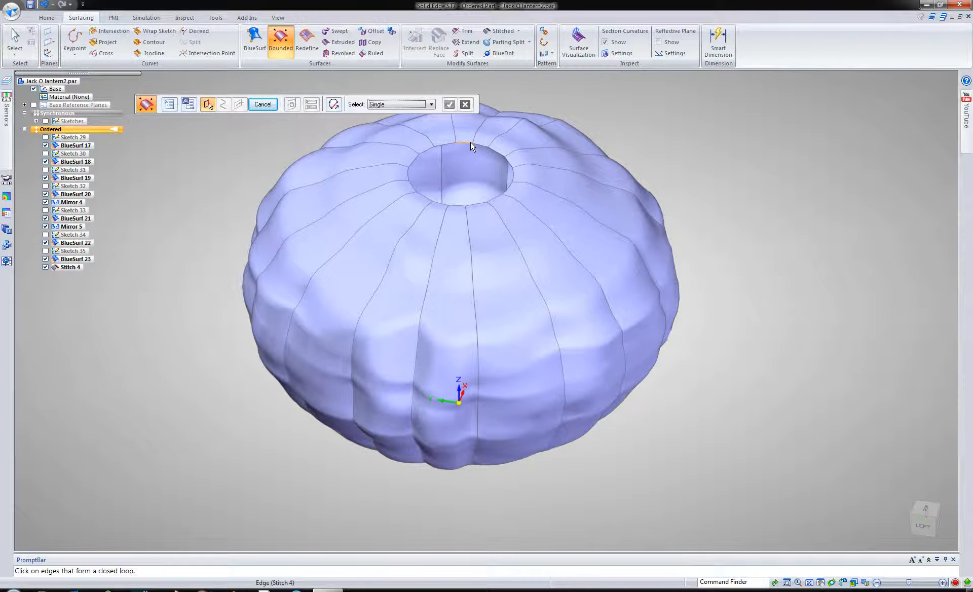
middle_drag(656, 355, 676, 365)
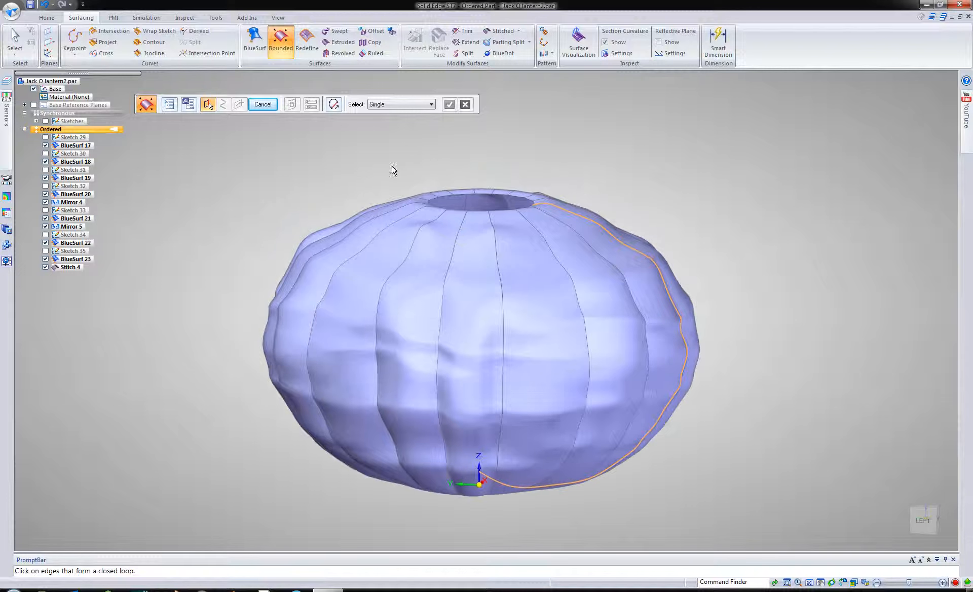
click(471, 208)
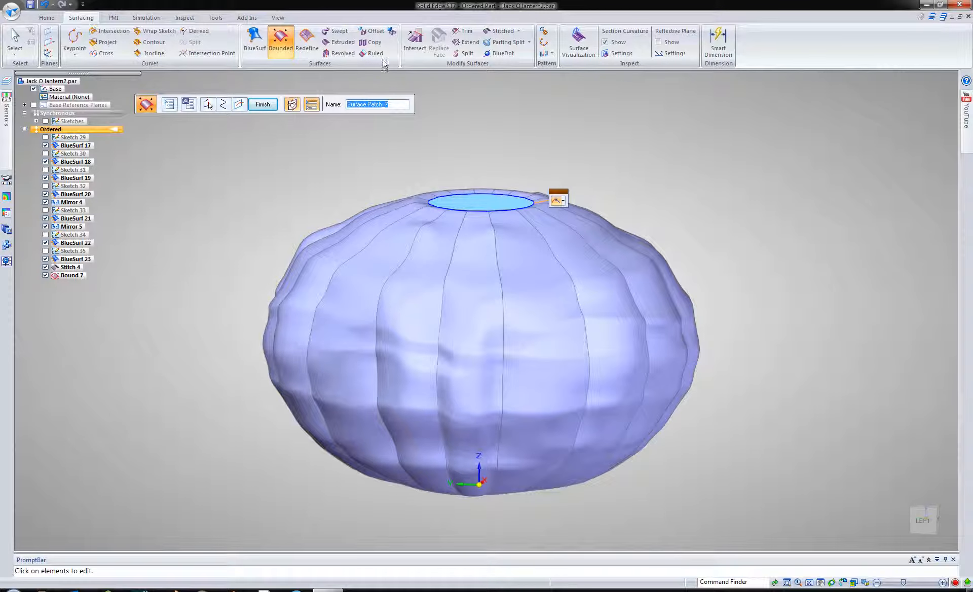
right_click(495, 148)
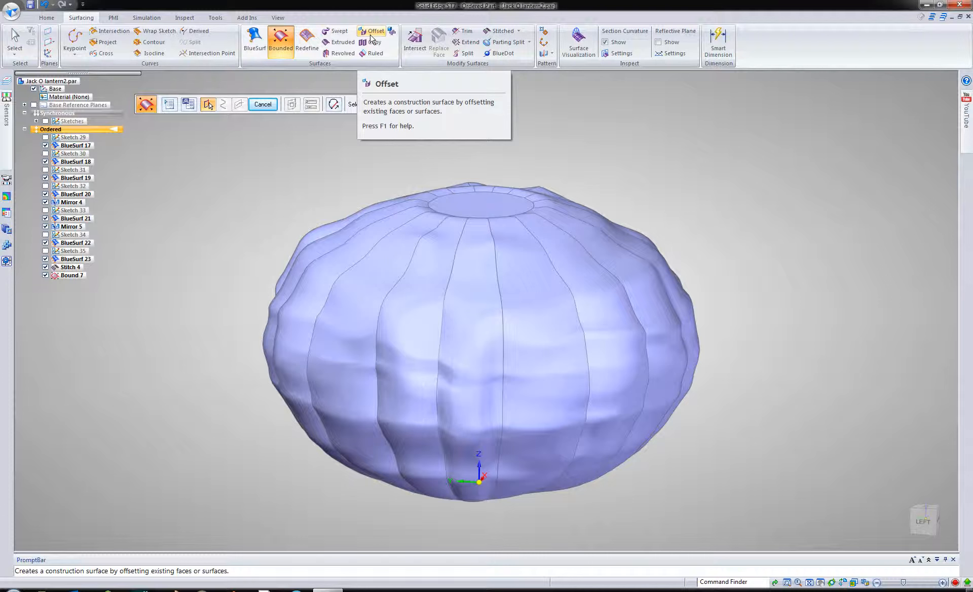
Stitch the top cap to the stitched pumpkin shell and make the resulting solid body the base feature
click(488, 38)
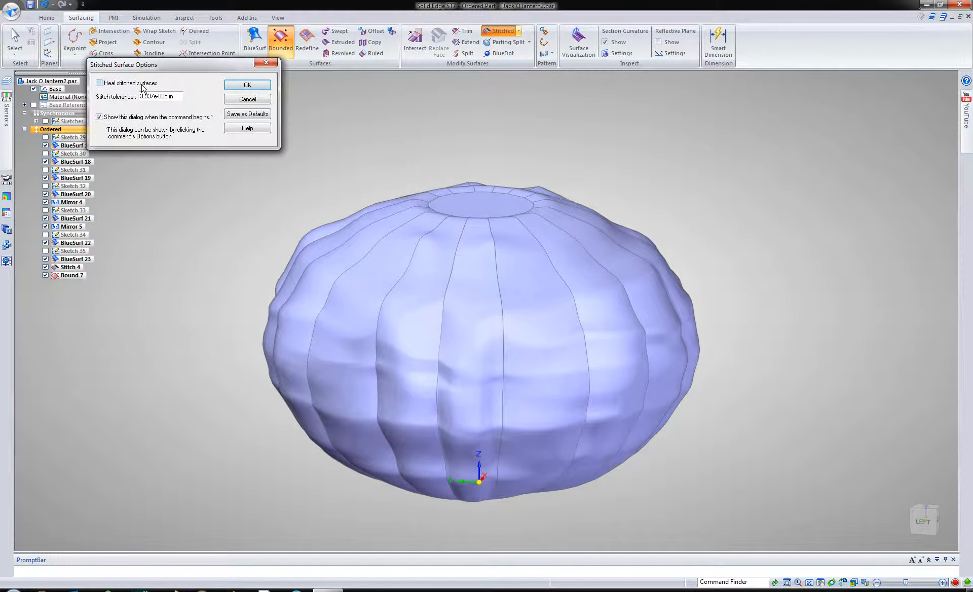
click(246, 86)
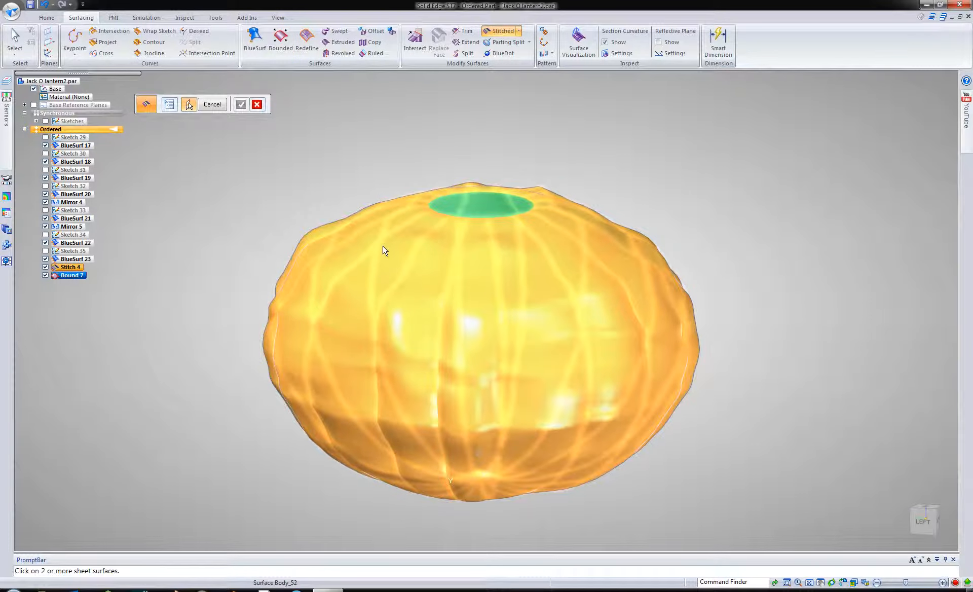
click(385, 249)
right_click(343, 168)
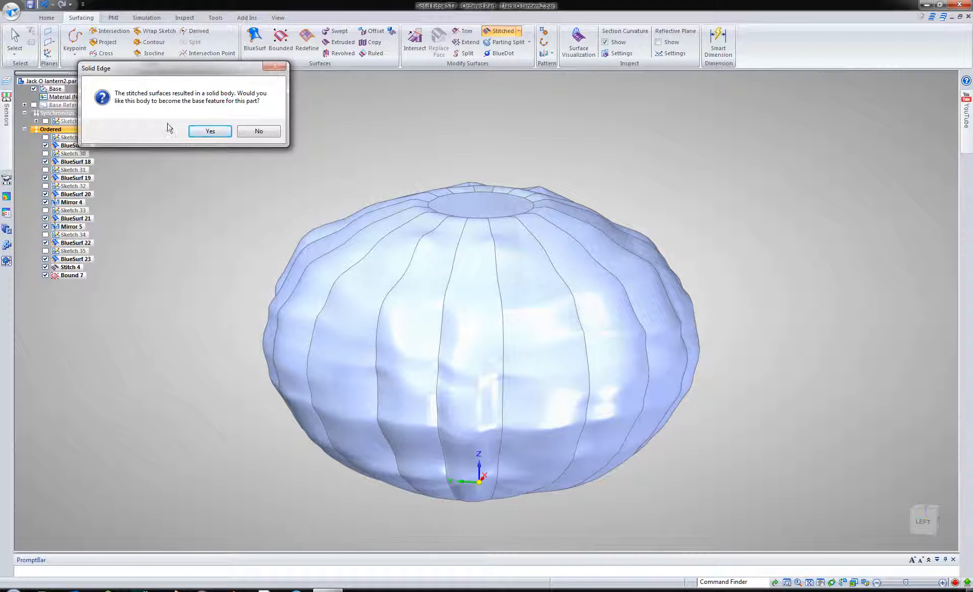
click(209, 132)
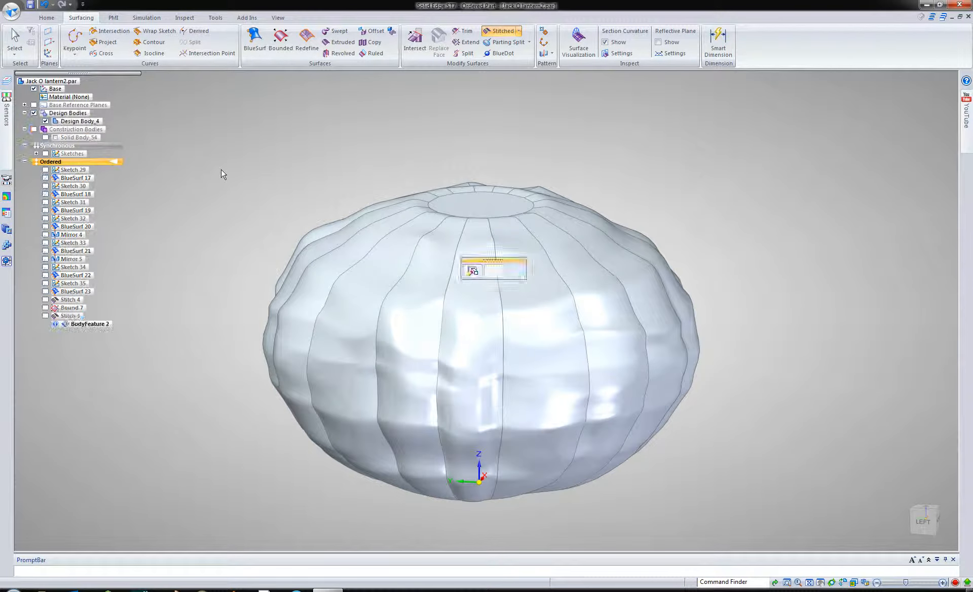
Start a Revolved Cut on the solid pumpkin and open its profile sketch on the vertical YZ plane through the origin
shift+middle_drag(227, 179, 243, 147)
click(244, 176)
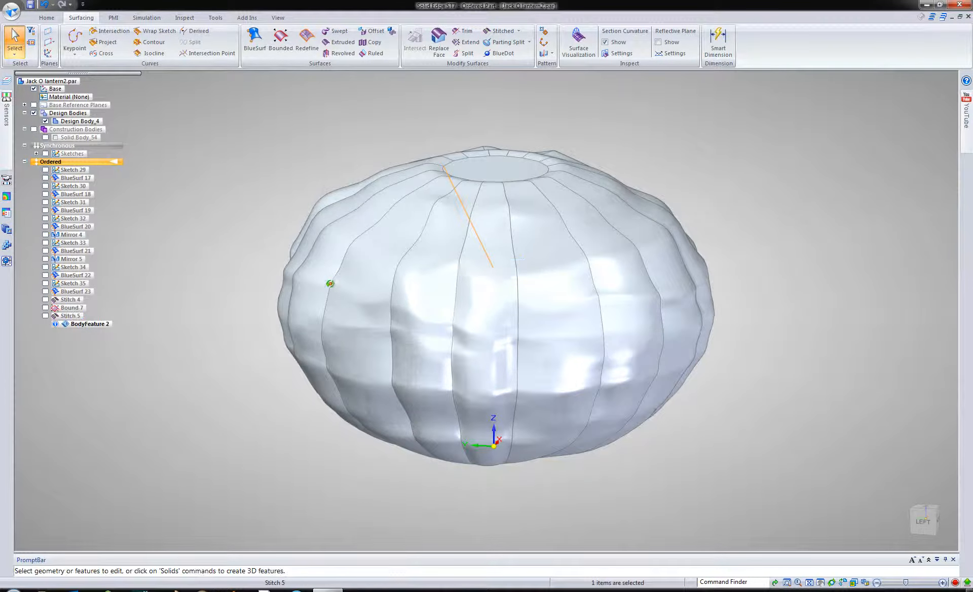
middle_drag(330, 282, 270, 205)
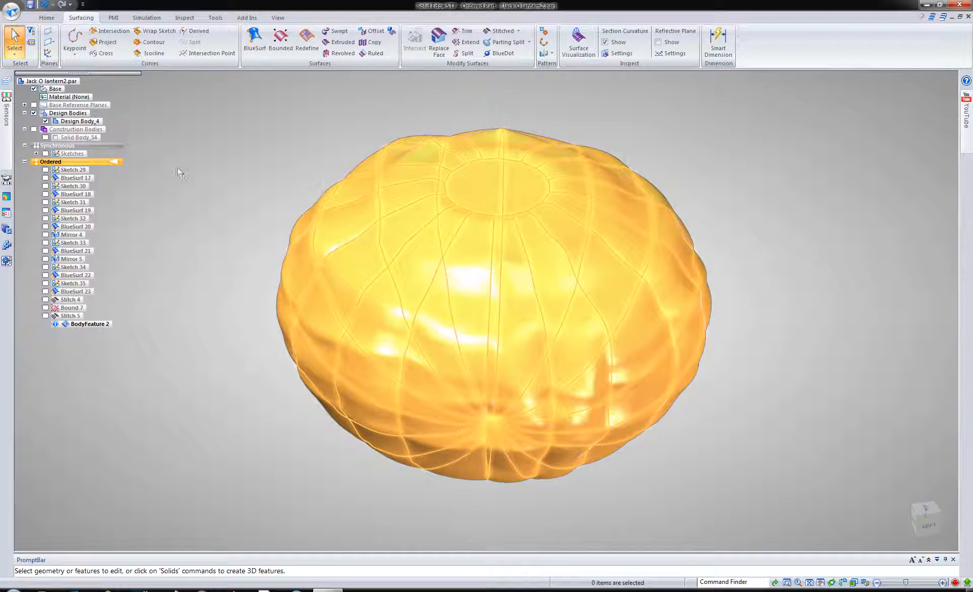
click(46, 18)
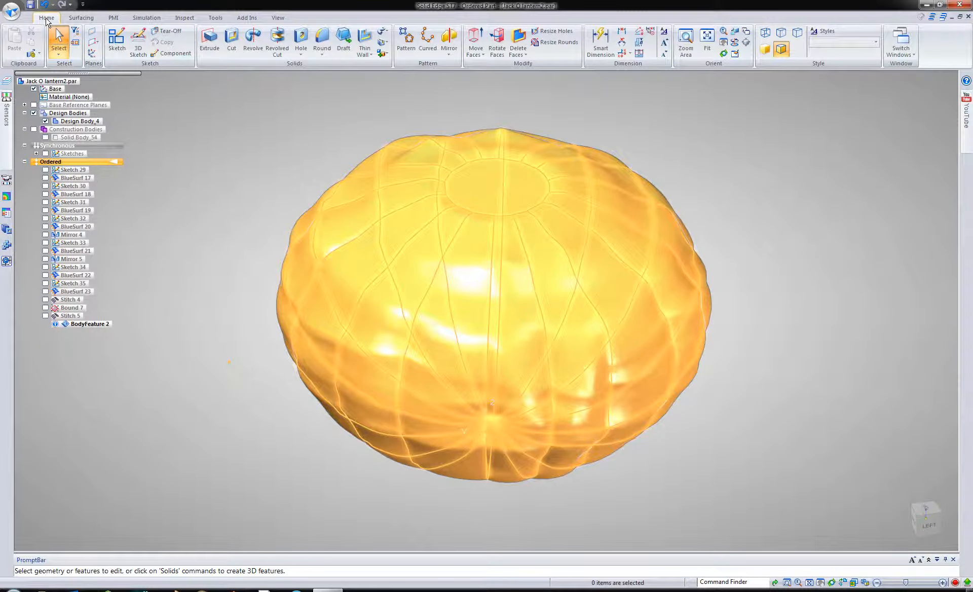
click(277, 53)
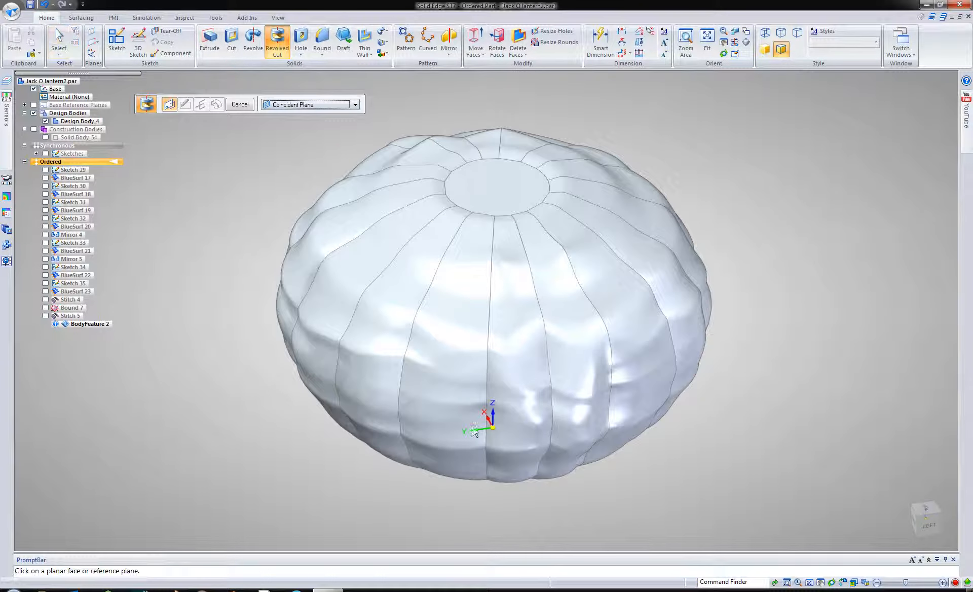
click(488, 427)
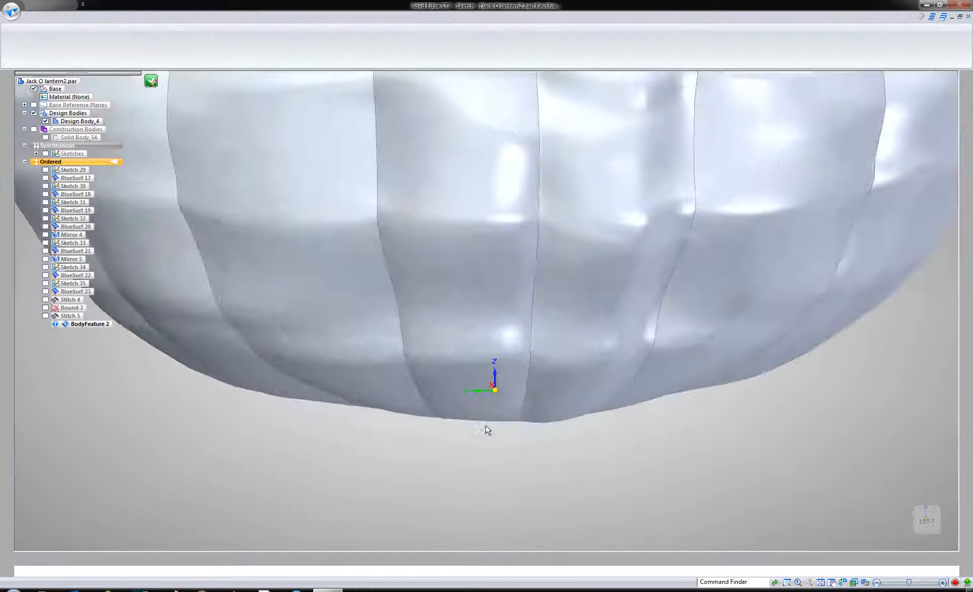
scroll(489, 446, down, 5)
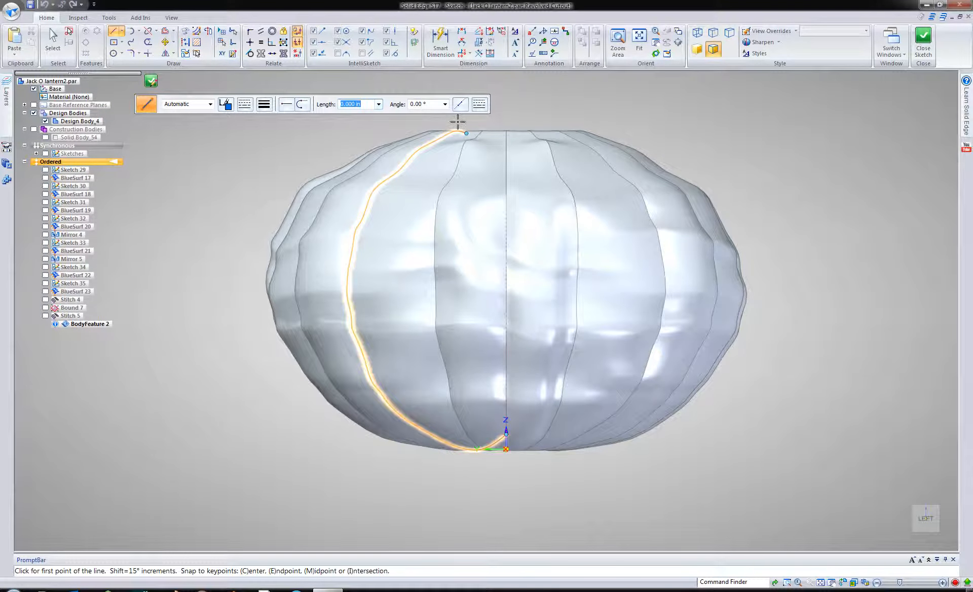
Sketch a vertical line about 0.48 in long down into the pumpkin's top and an arc of about 2.5 in radius inside the upper wall
key(Escape)
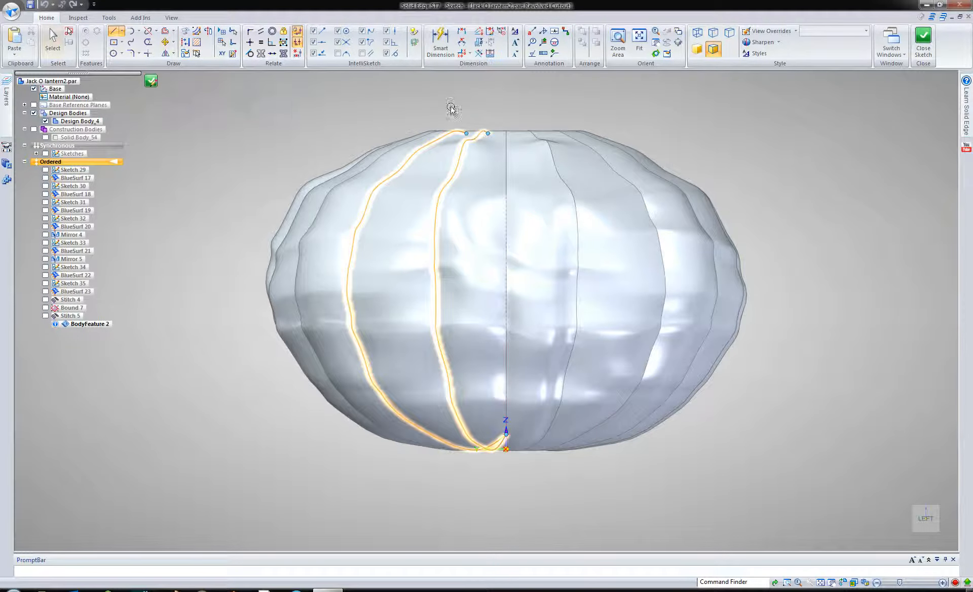
scroll(642, 340, down, 3)
shift+middle_drag(643, 457, 569, 487)
scroll(536, 307, up, 3)
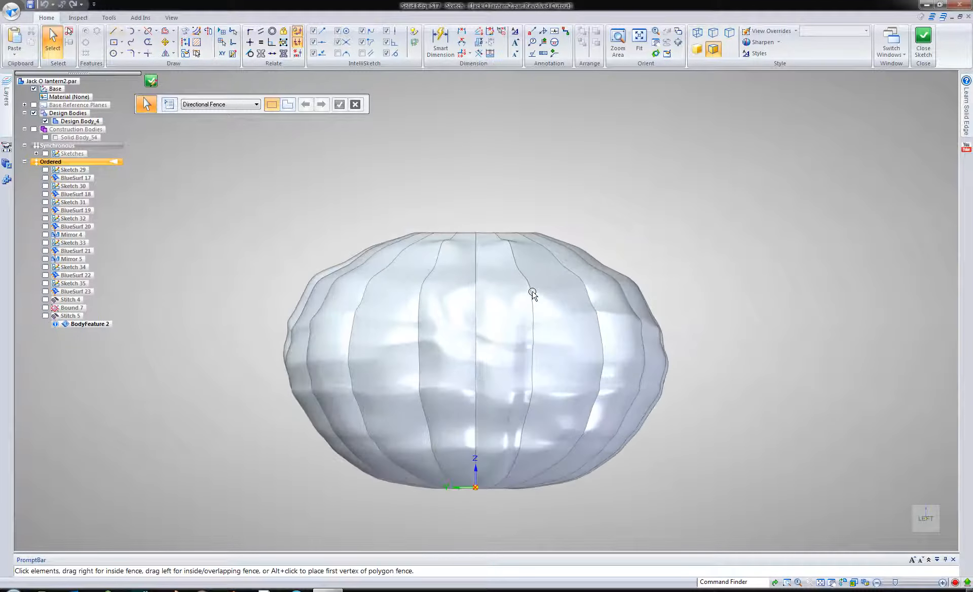
click(113, 31)
scroll(449, 204, up, 3)
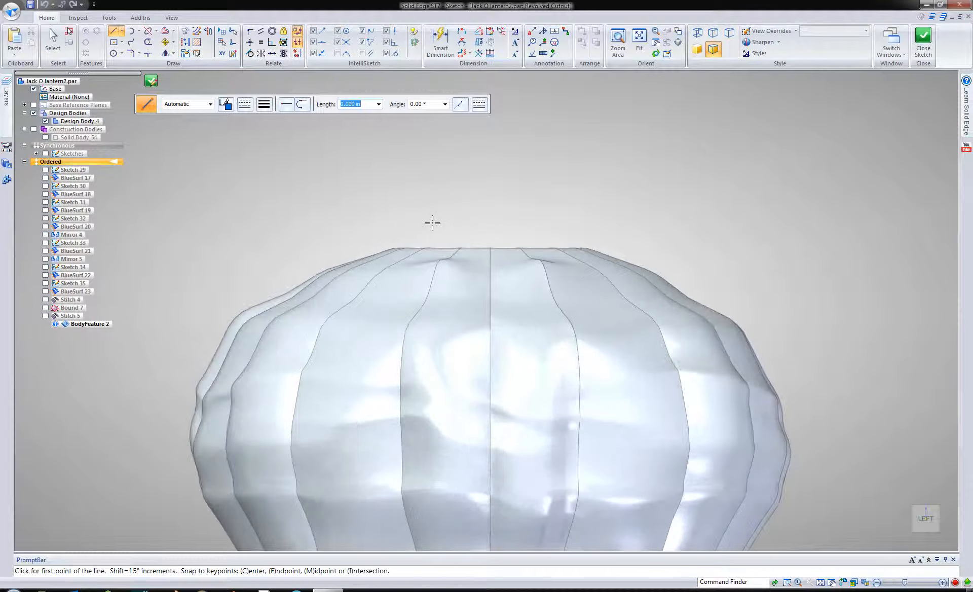
click(423, 217)
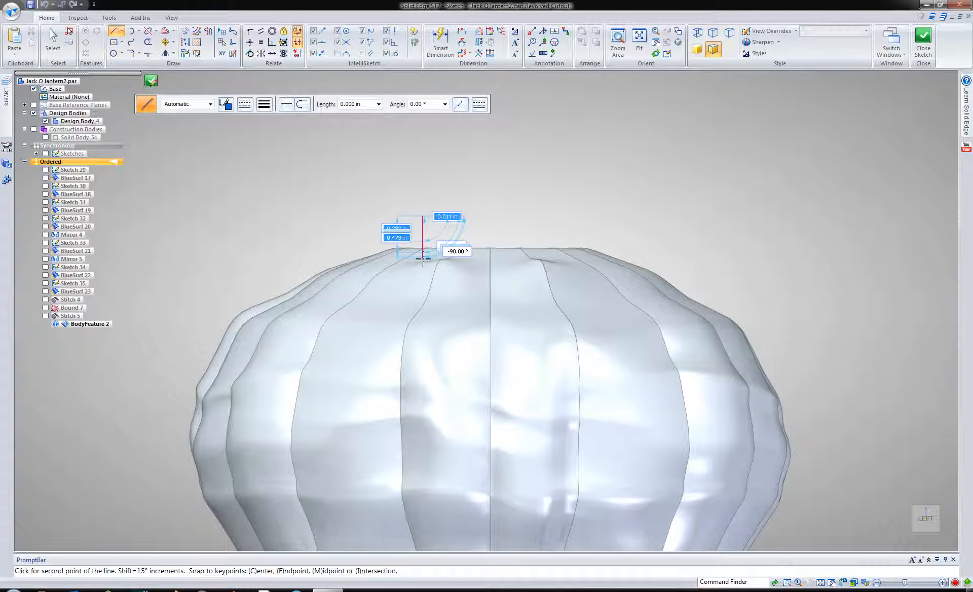
key(a)
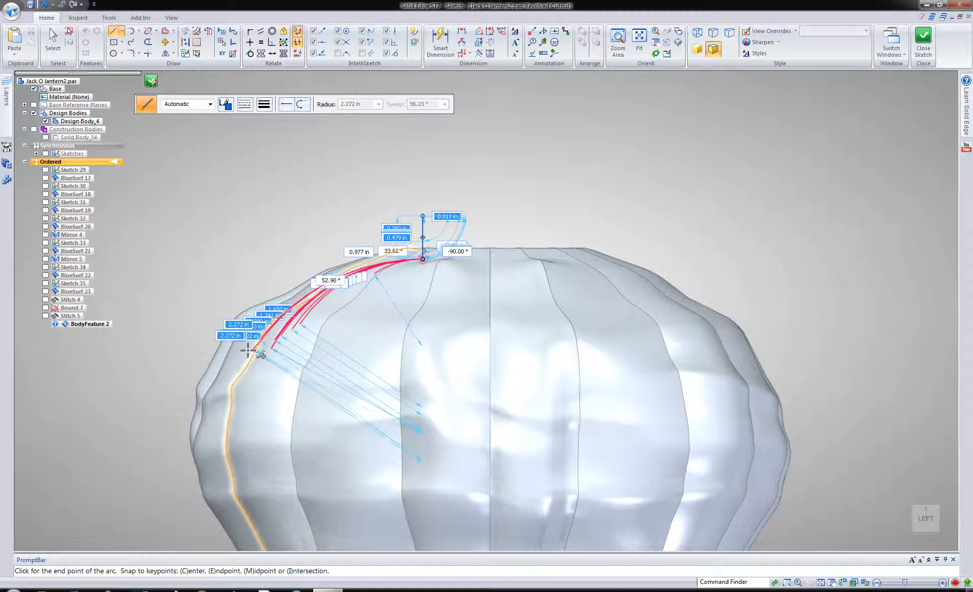
scroll(241, 360, up, 3)
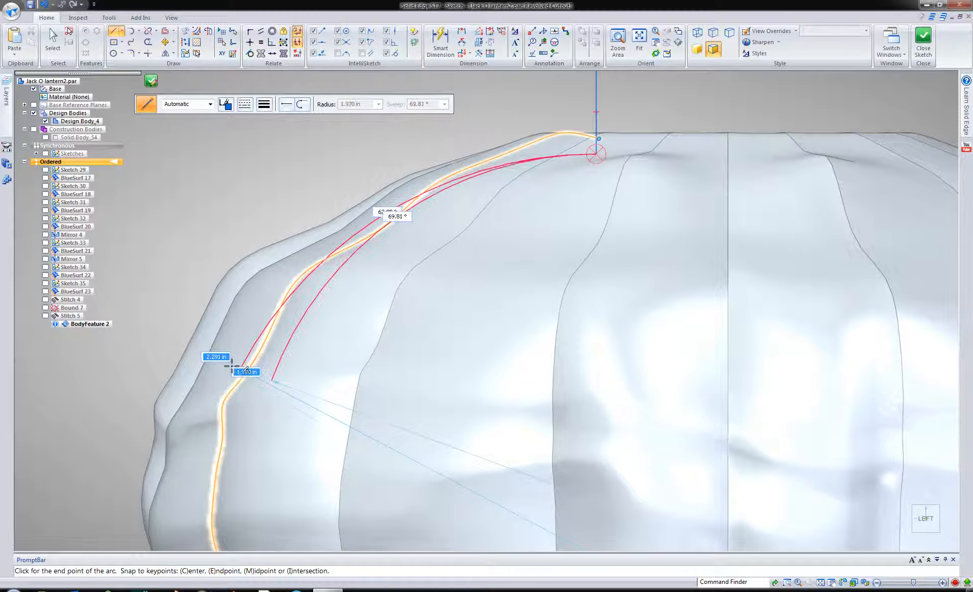
click(223, 363)
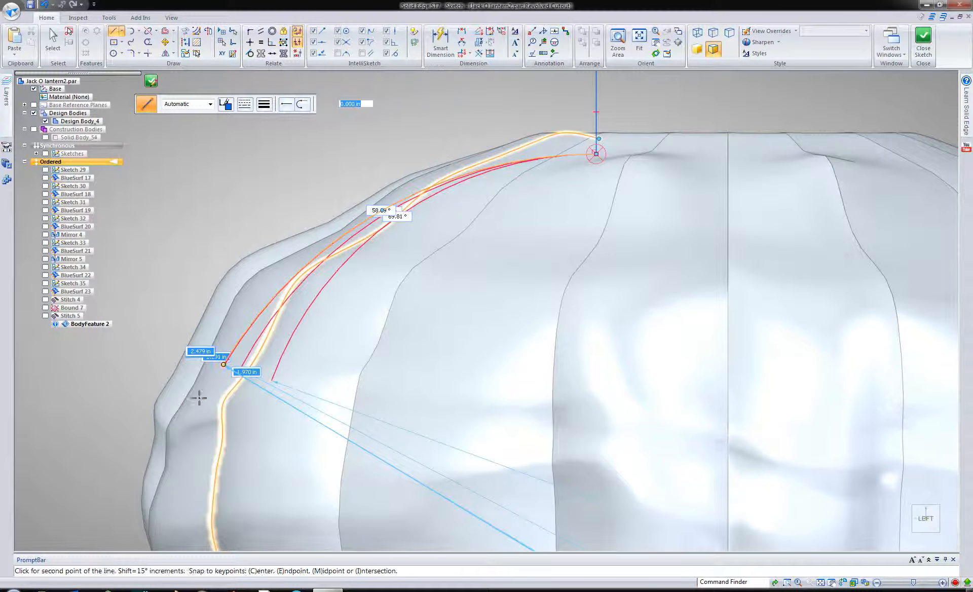
Continue the profile with a tangent arc of about 1.5 in radius around the pumpkin's widest part
scroll(191, 459, down, 5)
click(193, 459)
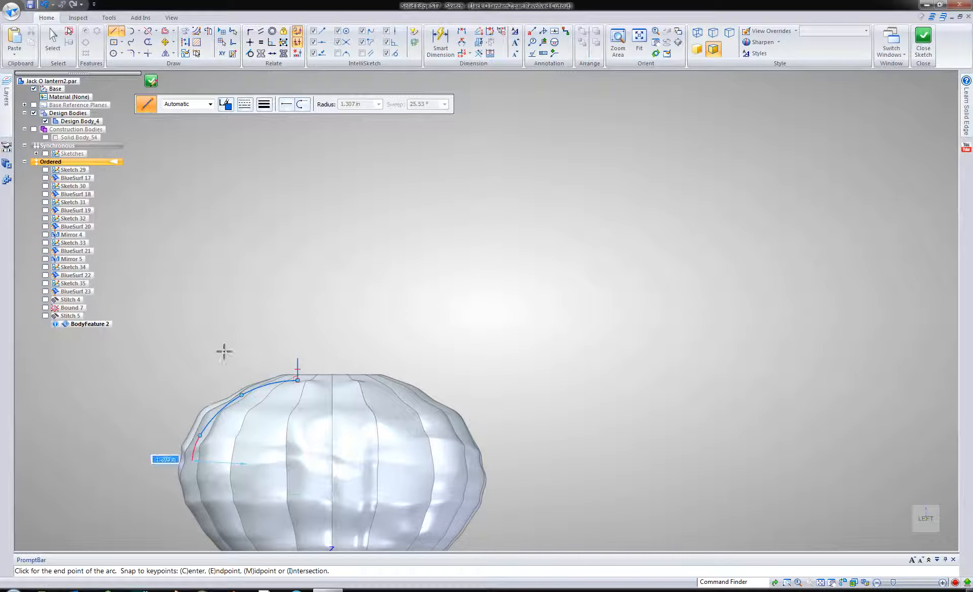
shift+middle_drag(232, 302, 295, 114)
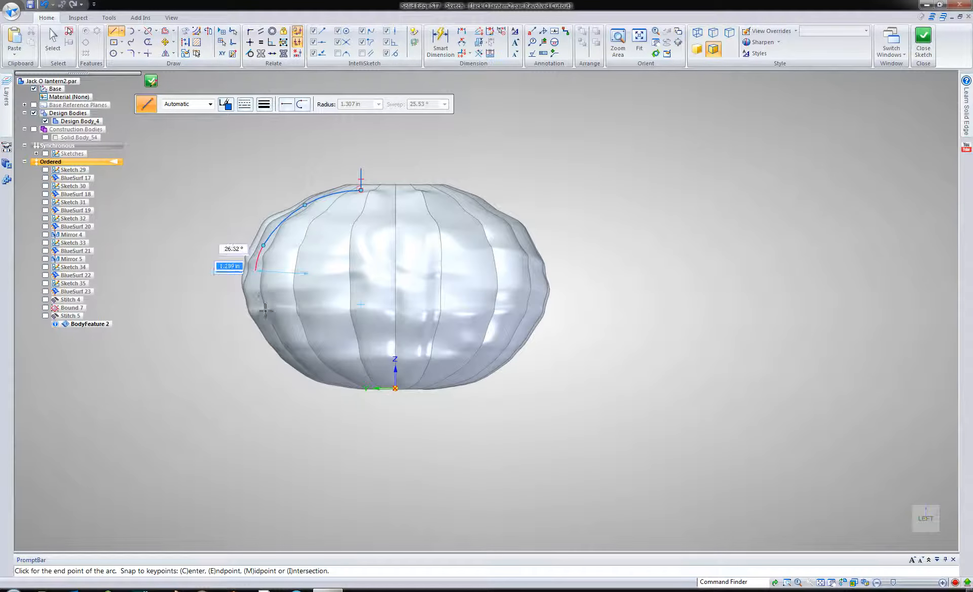
scroll(267, 320, up, 1)
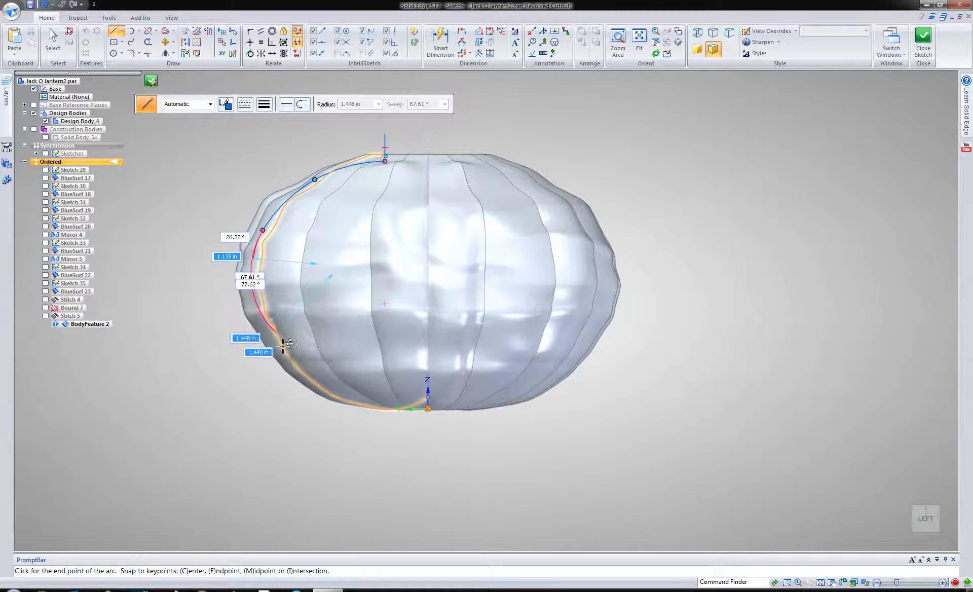
click(277, 336)
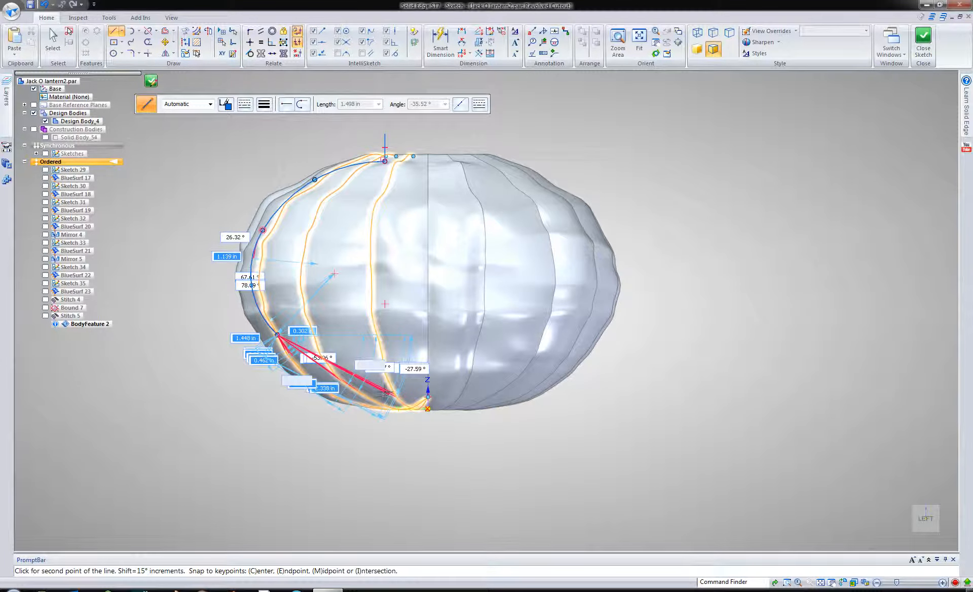
Finish the profile curve with an arc of about 4.1 in radius along the pumpkin's underside, ending on the vertical axis above the origin
key(a)
scroll(413, 393, up, 1)
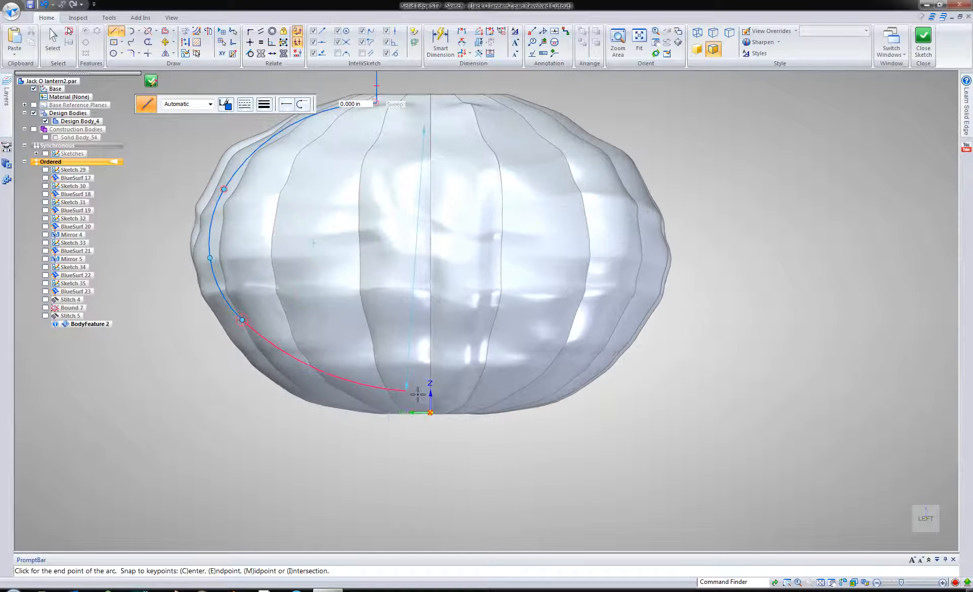
scroll(430, 395, up, 1)
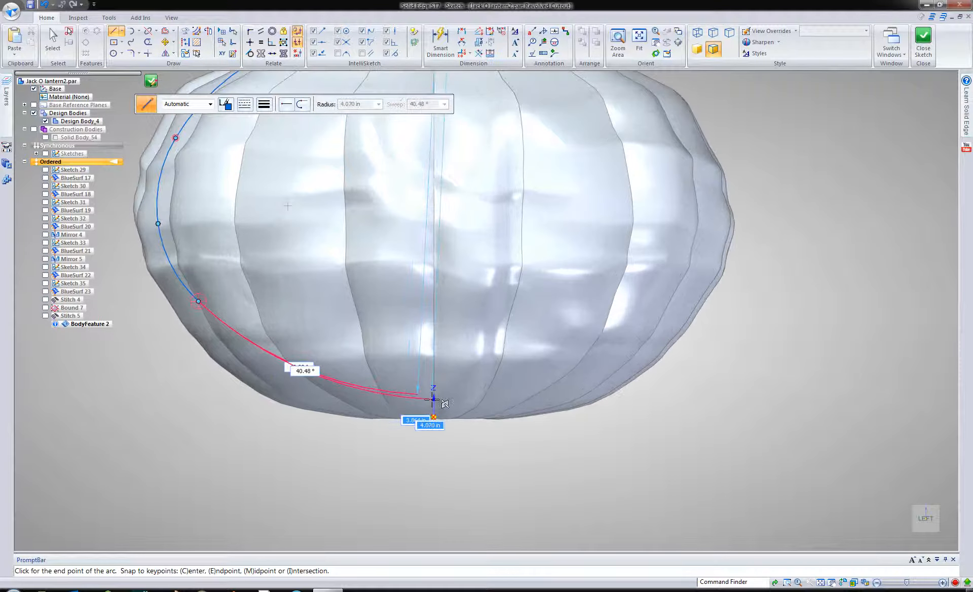
click(546, 439)
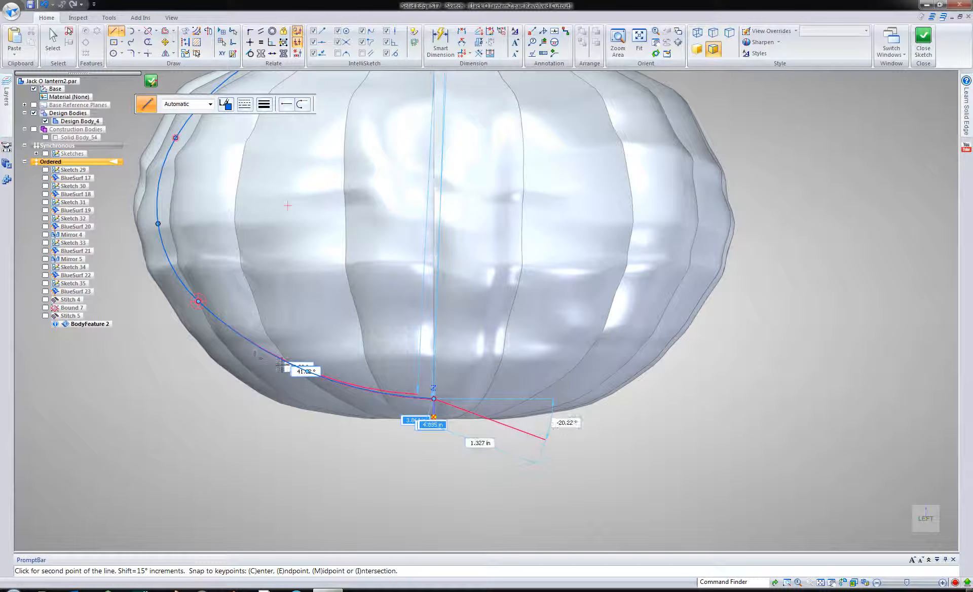
right_click(543, 443)
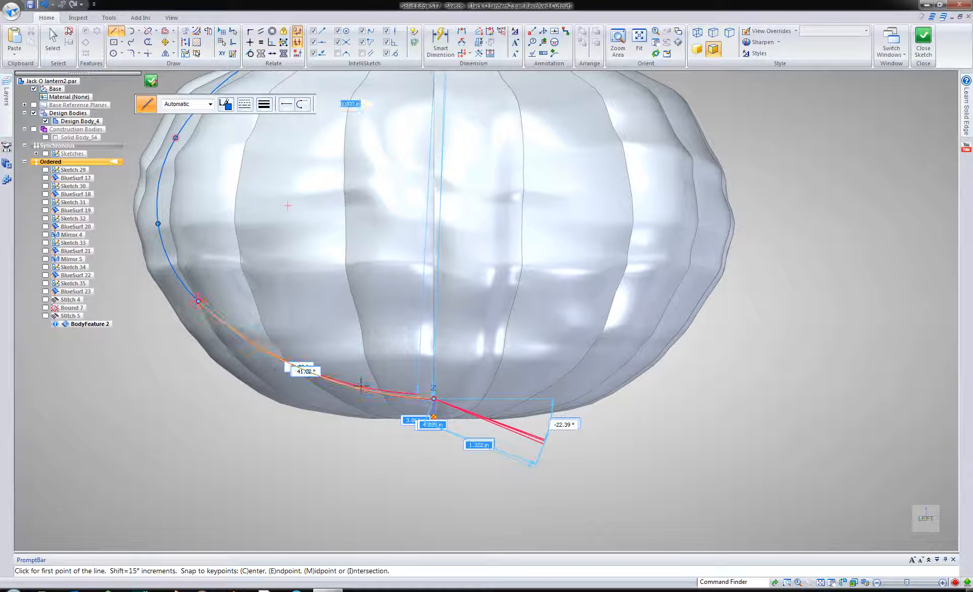
key(Escape)
scroll(343, 443, down, 5)
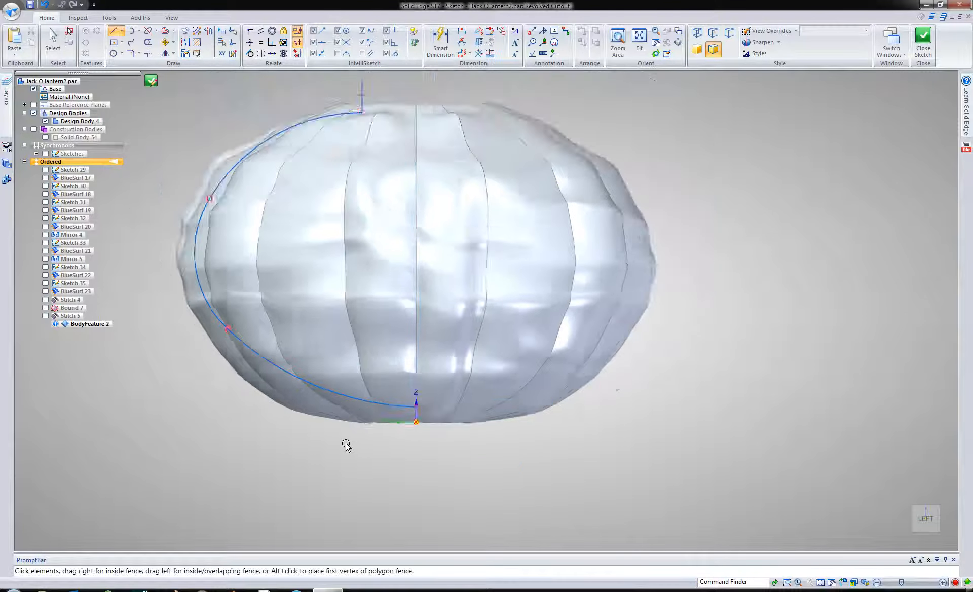
Exit the profile sketch and abandon the revolved cut, keeping the part document open
click(208, 31)
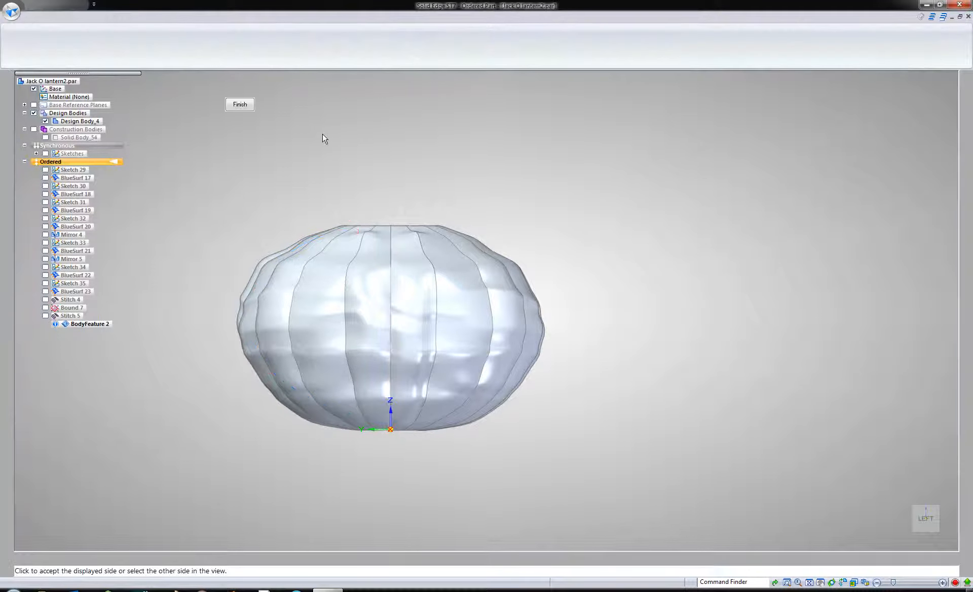
middle_drag(794, 219, 917, 124)
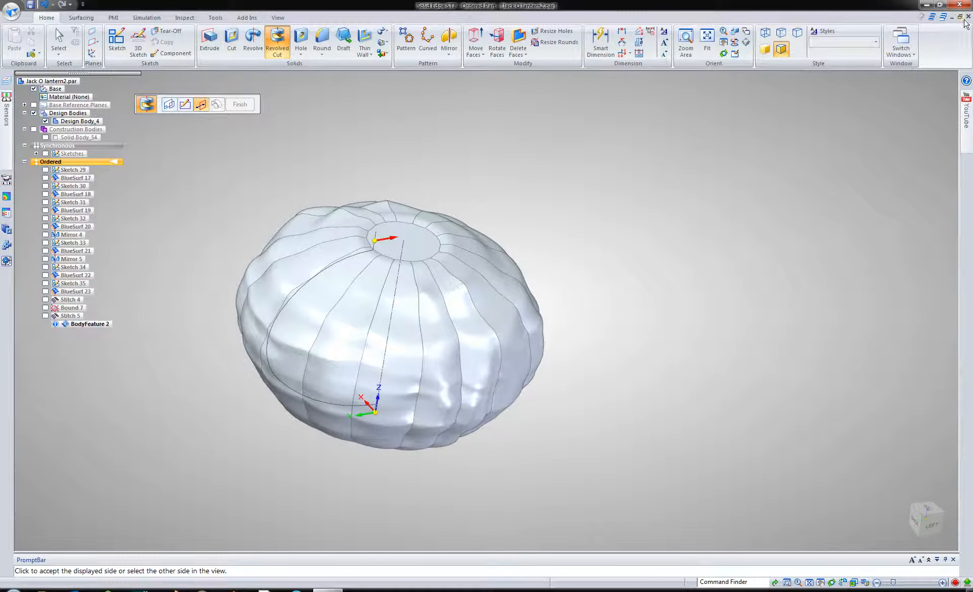
key(Escape)
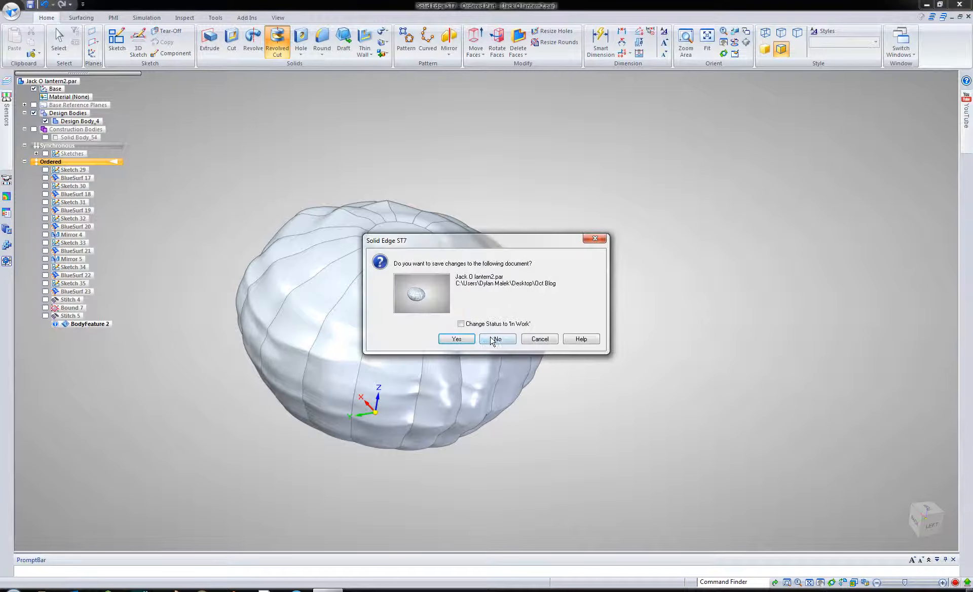
click(540, 339)
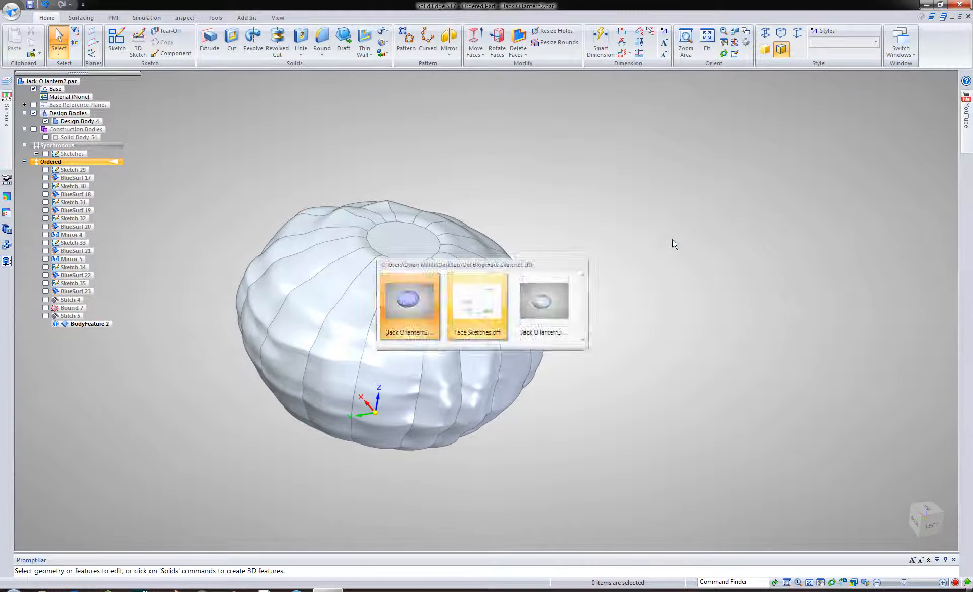
Switch to Jack O lantern3.par to inspect its Cutout 3 feature, and close Jack O lantern2.par without saving
key(ctrl+Tab)
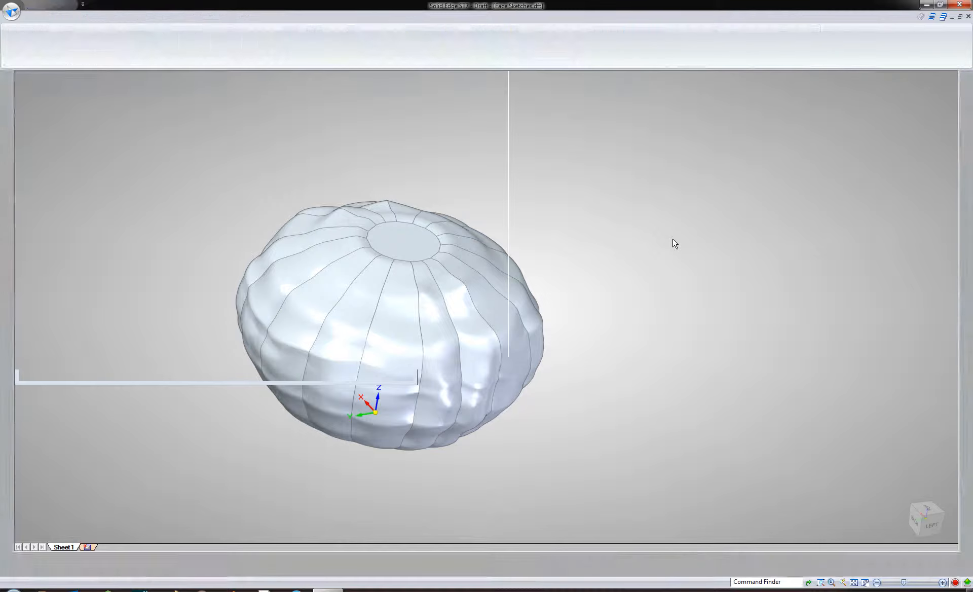
key(ctrl+Tab)
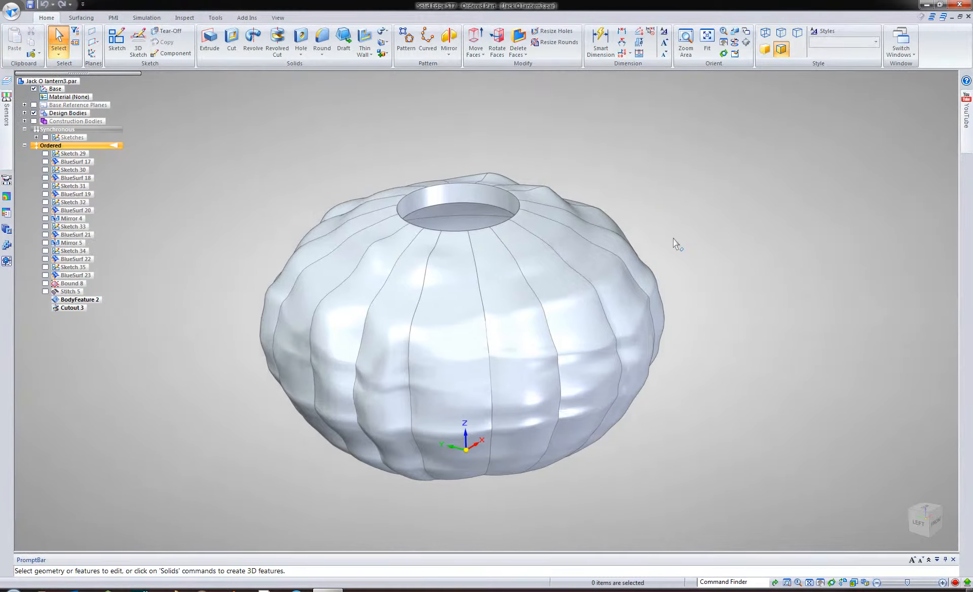
middle_drag(674, 241, 668, 216)
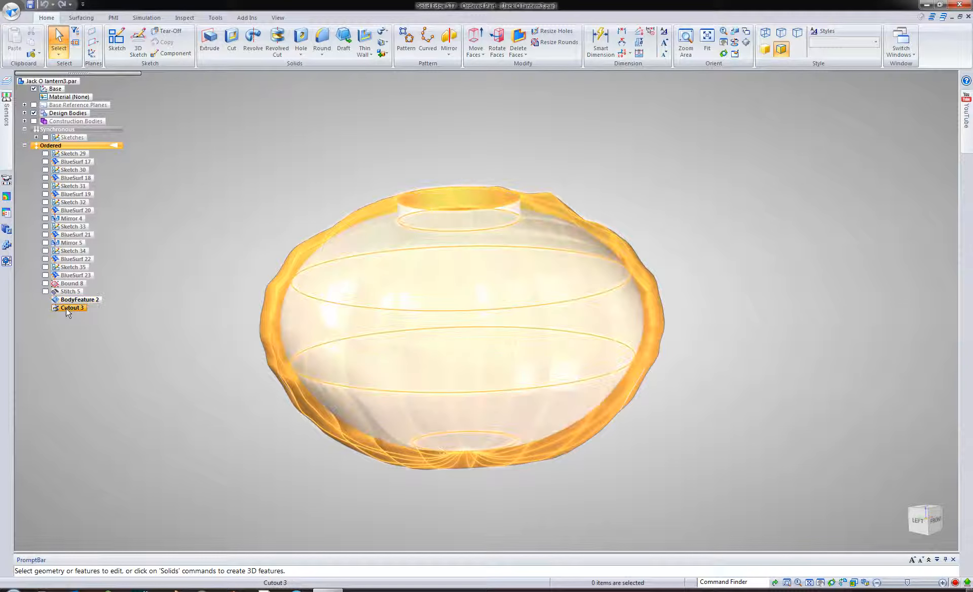
click(66, 308)
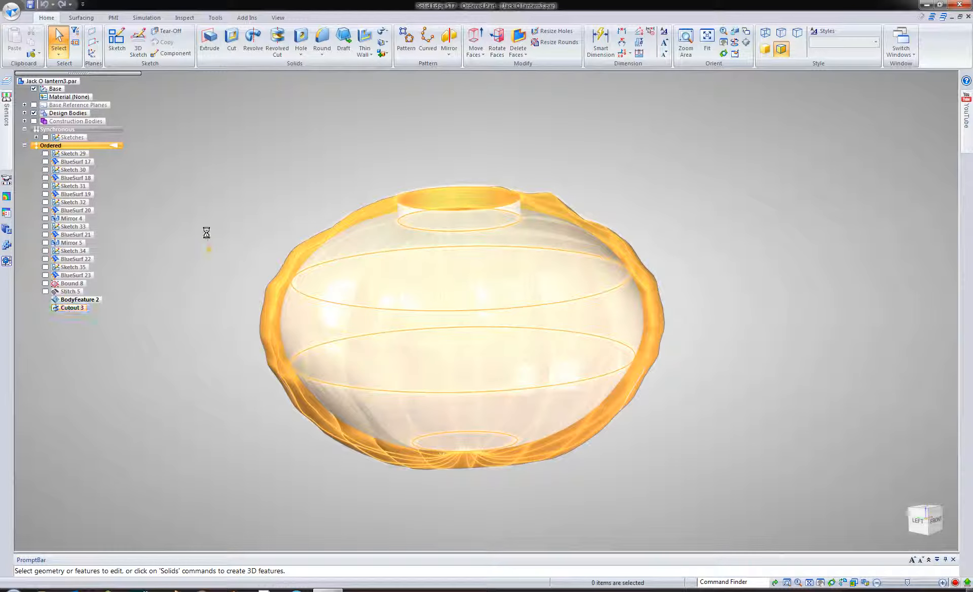
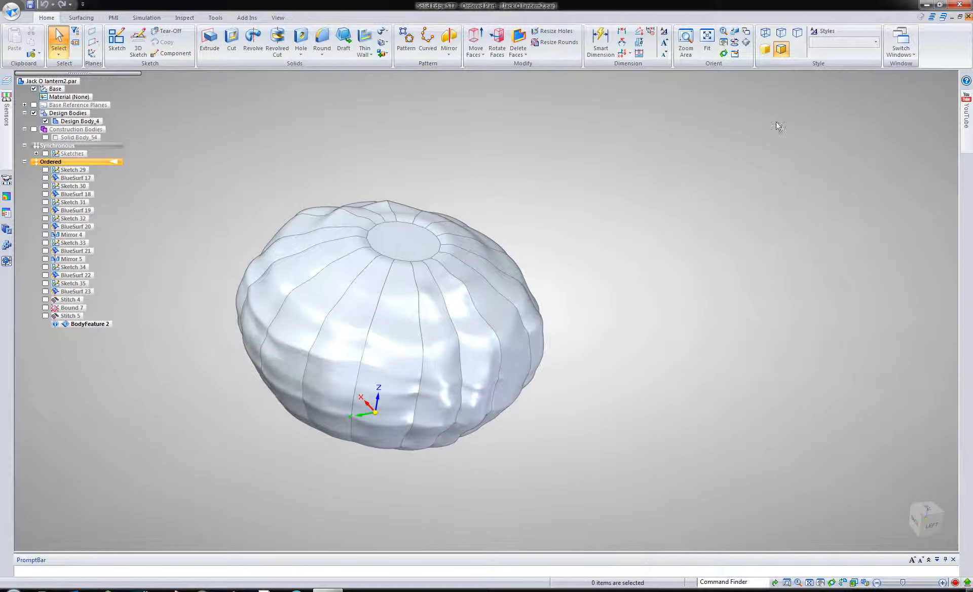
click(495, 341)
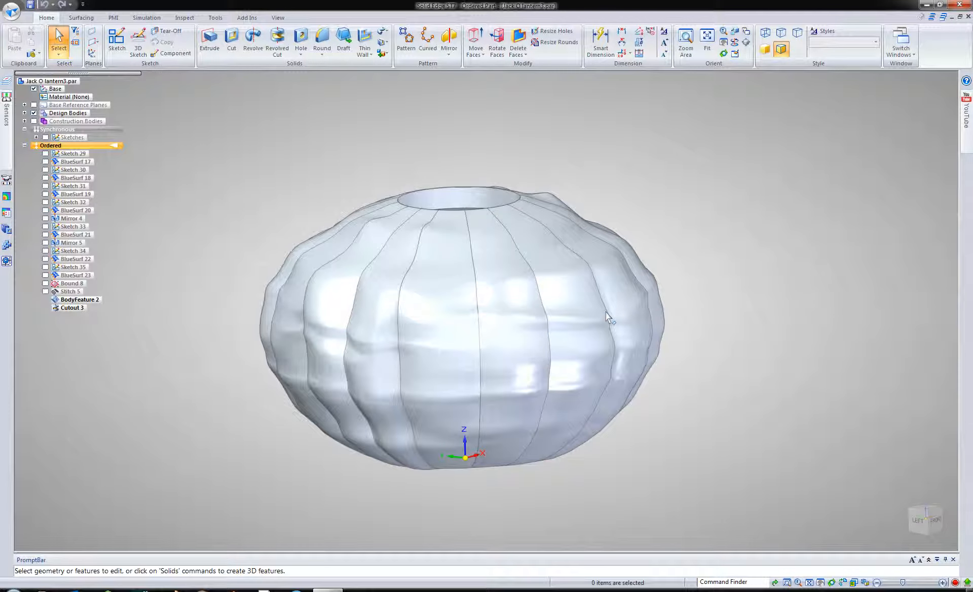
Start a cut on a plane parallel to the vertical base plane, offset about 5.24 in in front of the pumpkin
middle_drag(374, 304, 428, 330)
scroll(428, 330, down, 2)
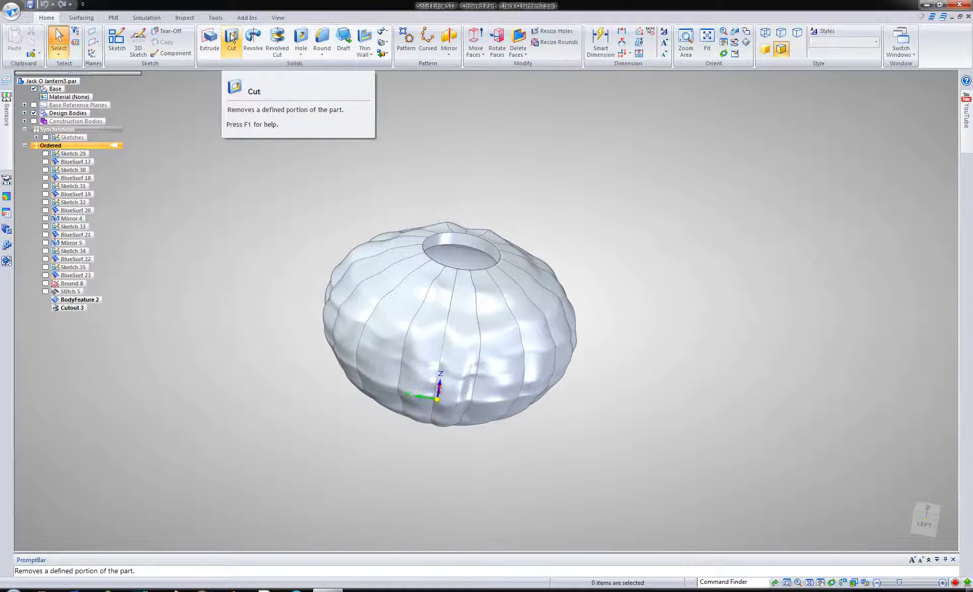
click(231, 37)
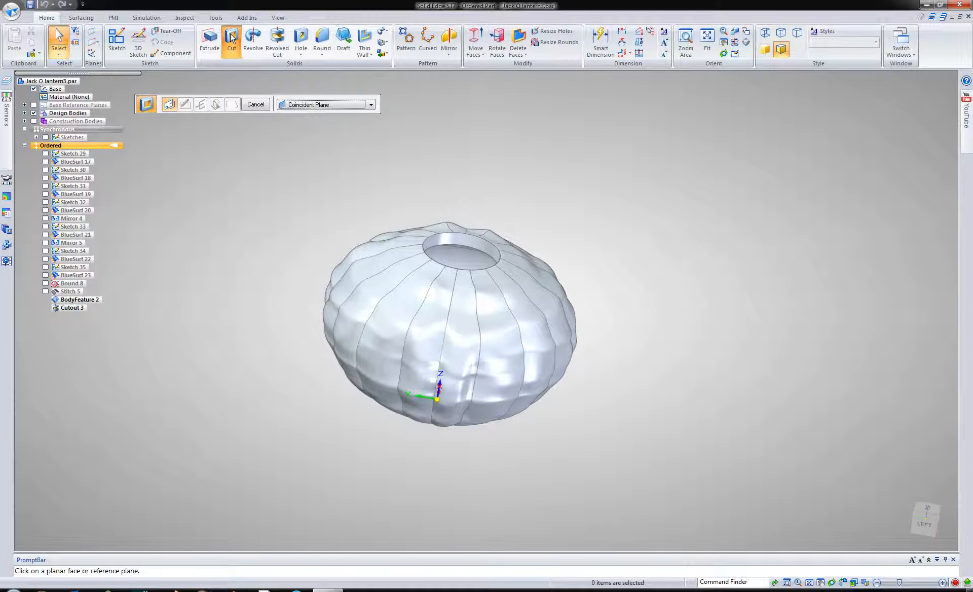
click(302, 106)
click(305, 130)
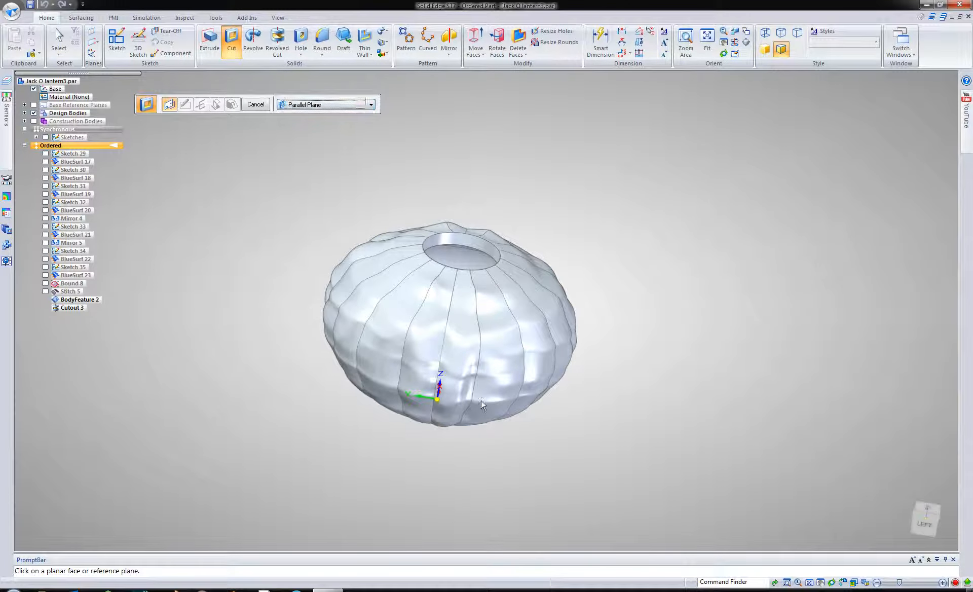
middle_drag(481, 401, 485, 409)
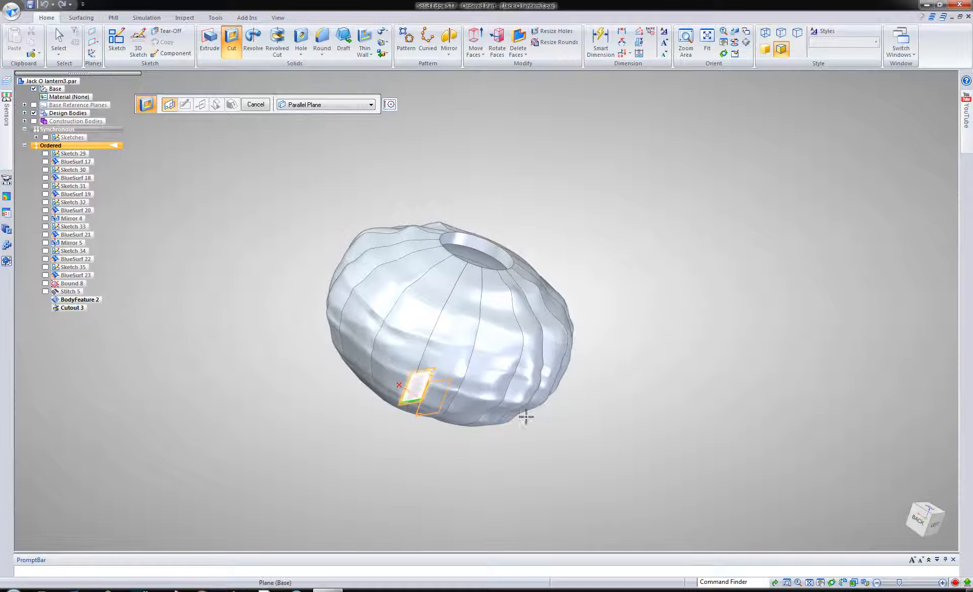
click(525, 412)
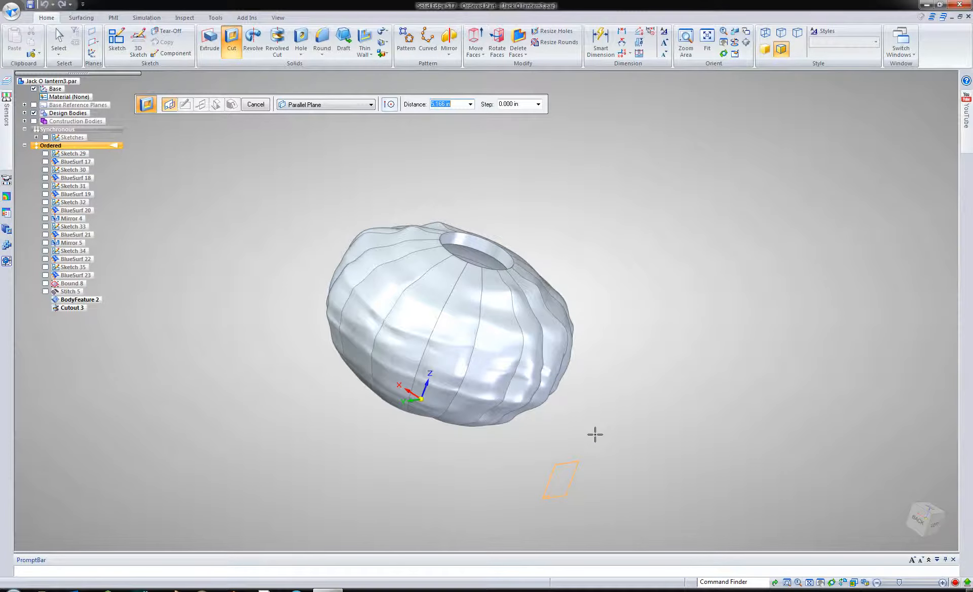
middle_drag(619, 428, 636, 428)
click(619, 426)
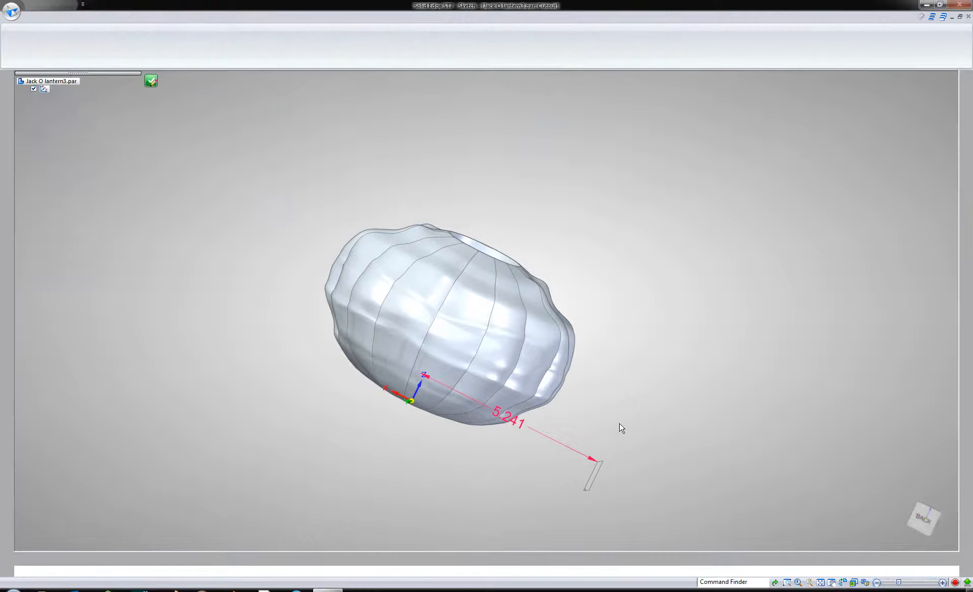
Paste the copied eye and jagged mouth profiles into the cut sketch, placing them over the pumpkin's front
scroll(556, 450, down, 7)
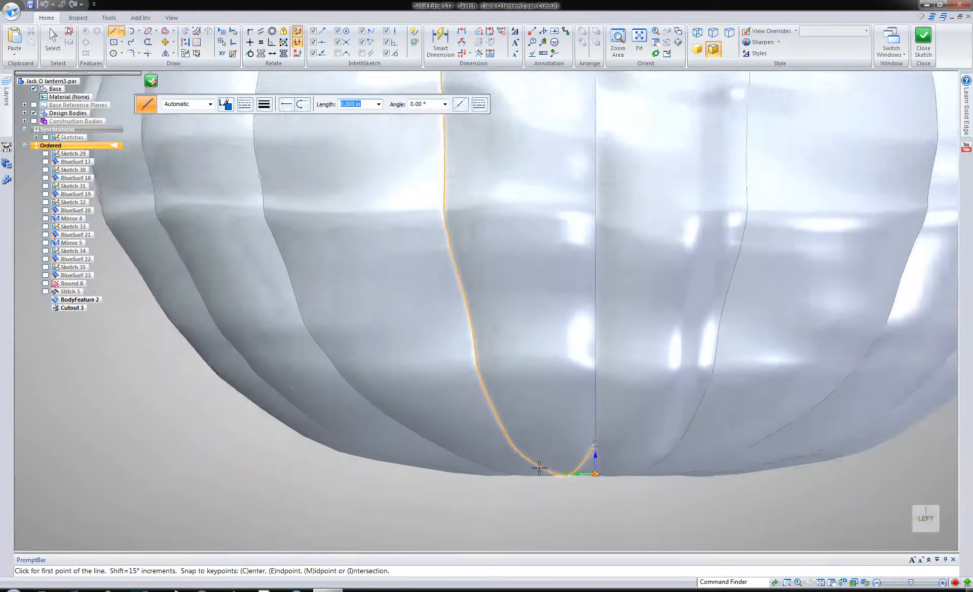
scroll(543, 468, down, 3)
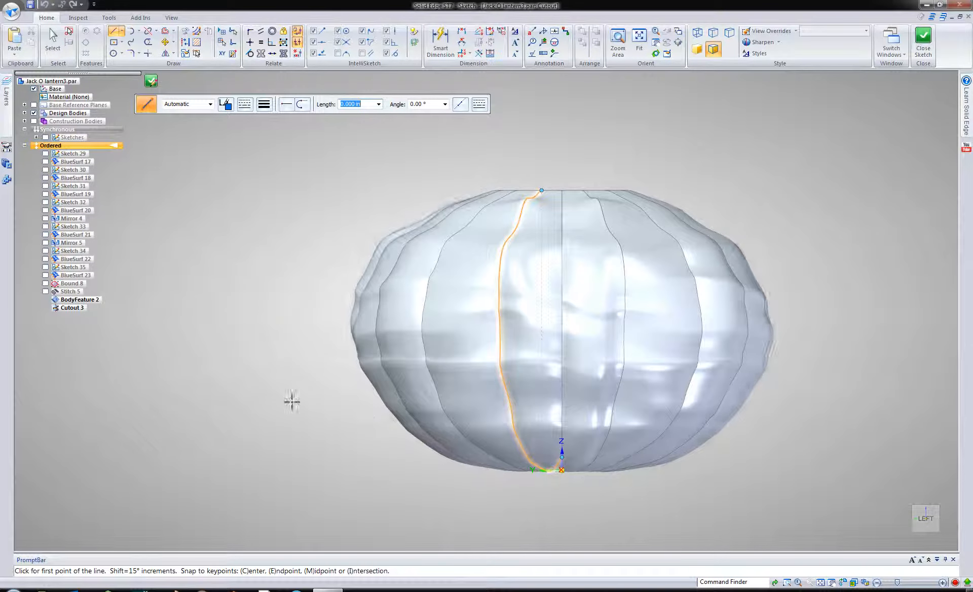
shift+middle_drag(288, 289, 237, 302)
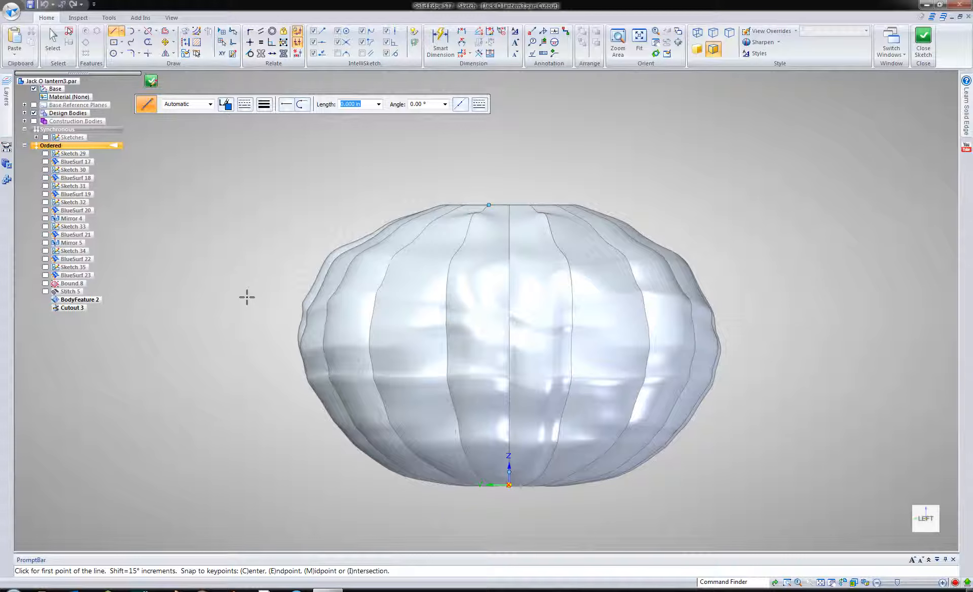
key(Escape)
key(ctrl+v)
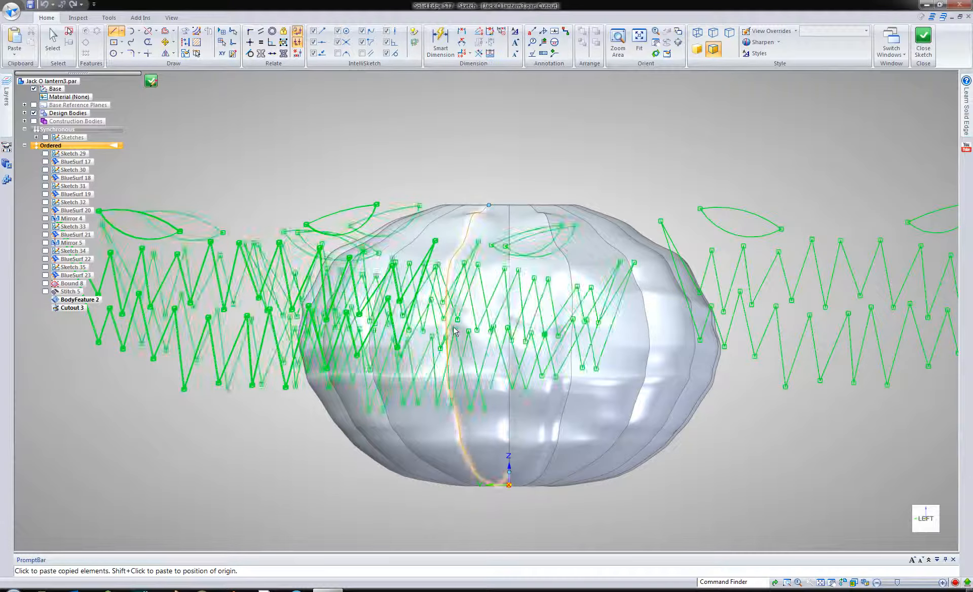
scroll(454, 328, down, 3)
scroll(471, 343, up, 5)
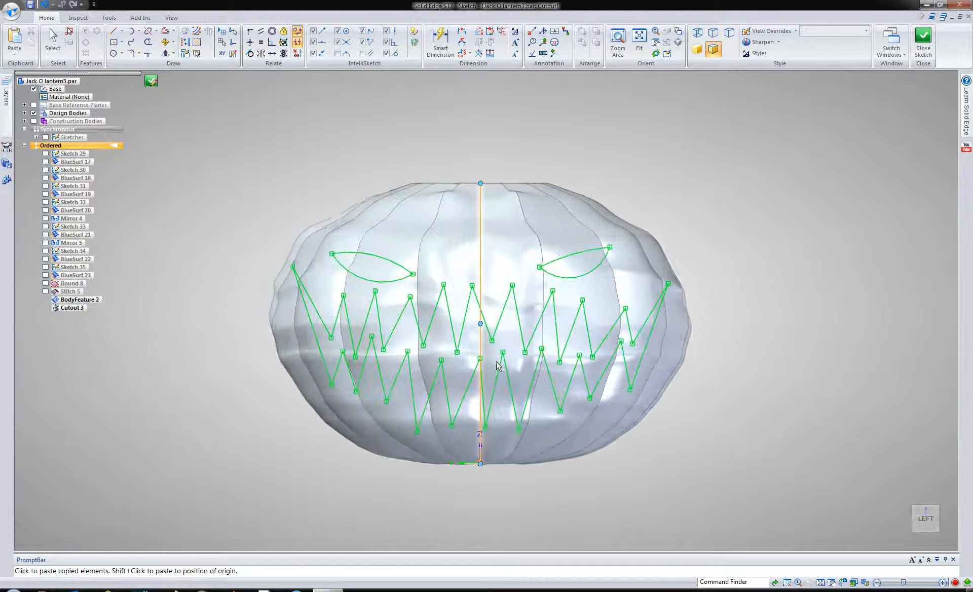
scroll(496, 365, down, 2)
scroll(491, 359, up, 2)
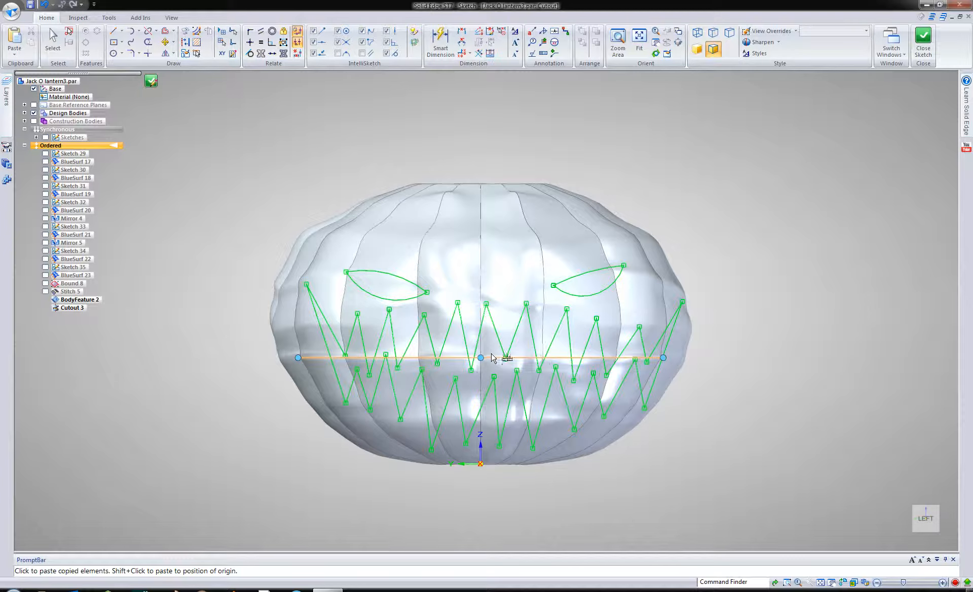
scroll(603, 377, up, 2)
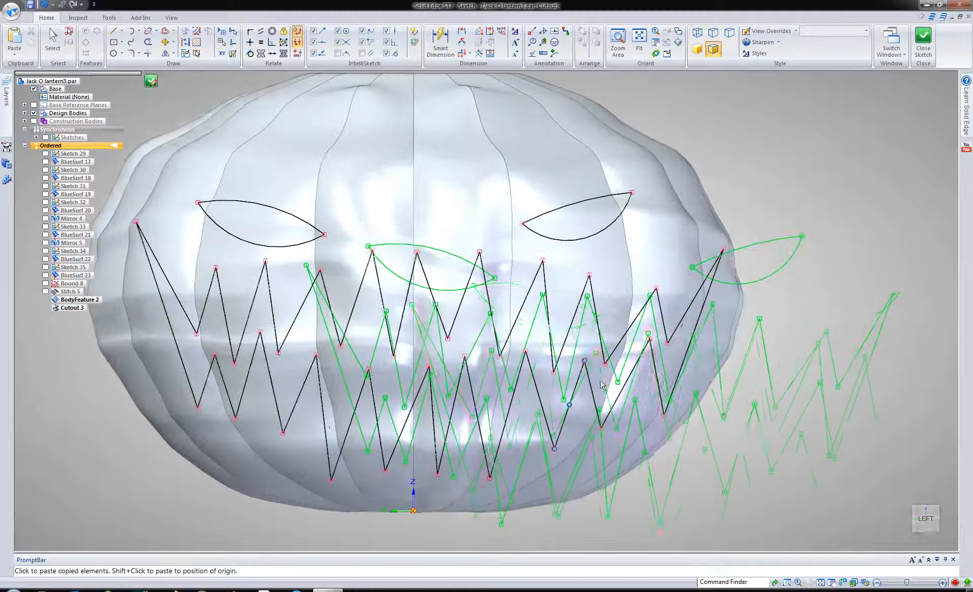
click(740, 421)
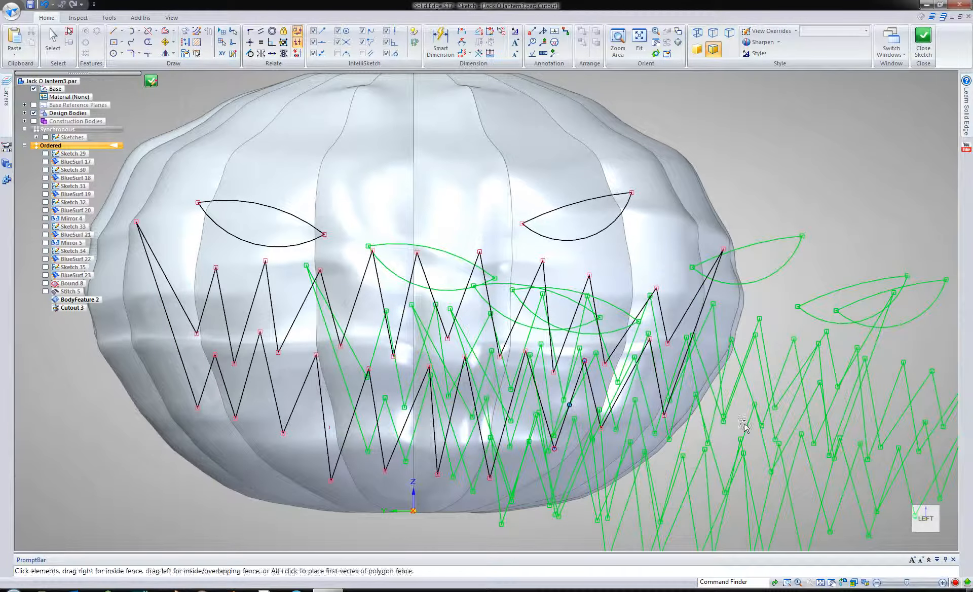
scroll(739, 419, down, 2)
key(Escape)
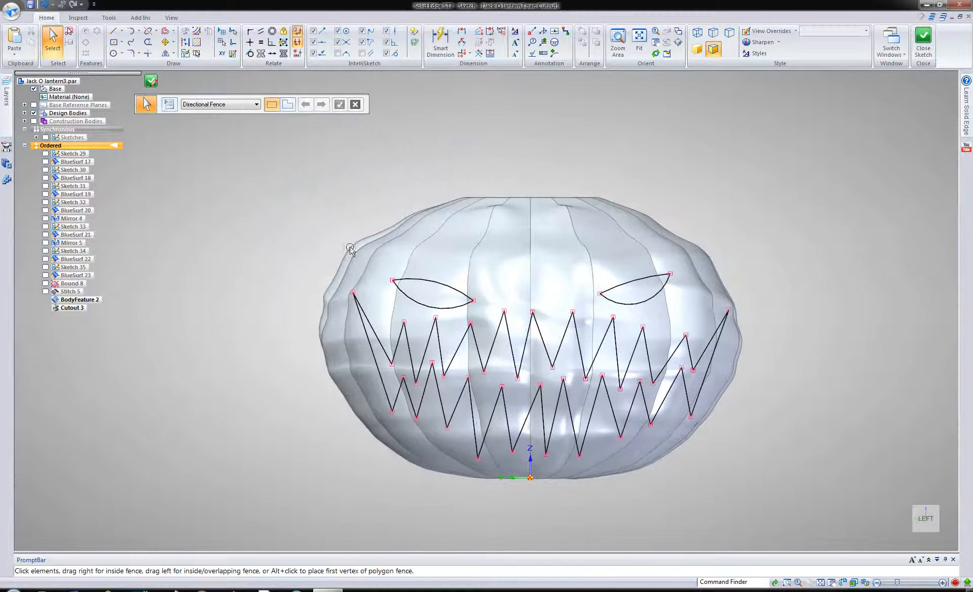
Move all the eye and mouth profiles together slightly to adjust the face's position on the pumpkin
click(165, 42)
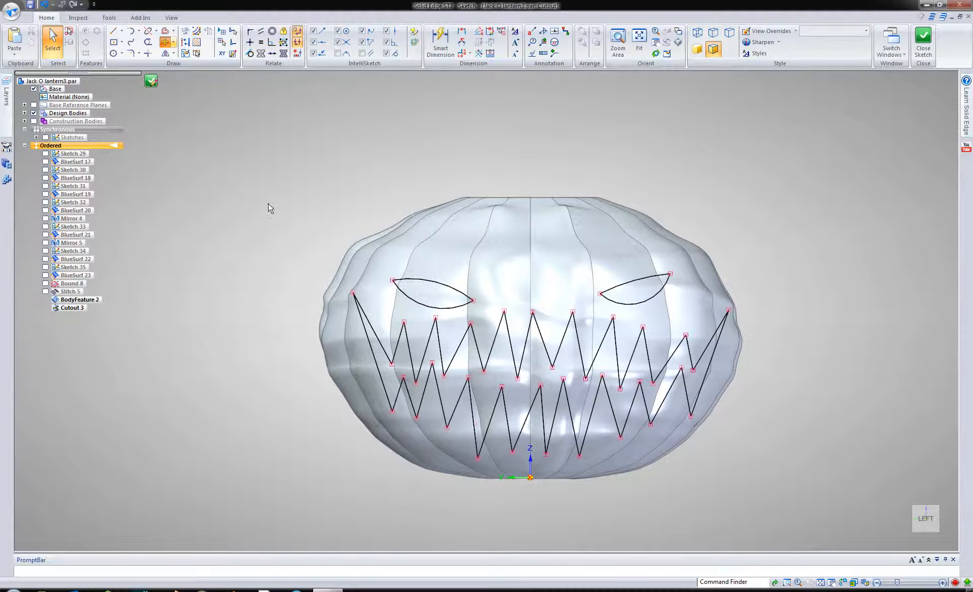
drag(280, 218, 422, 321)
drag(573, 392, 774, 510)
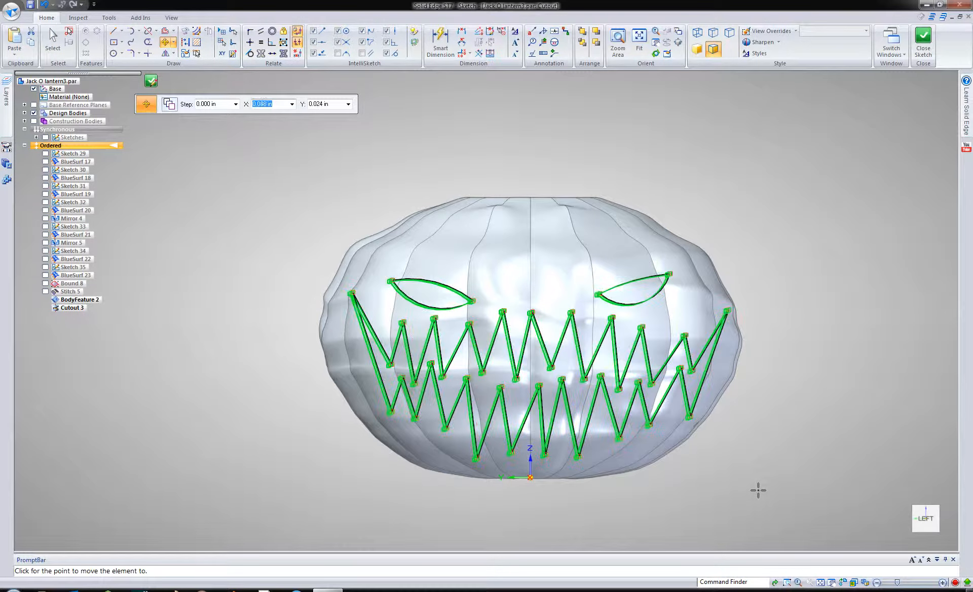
click(754, 495)
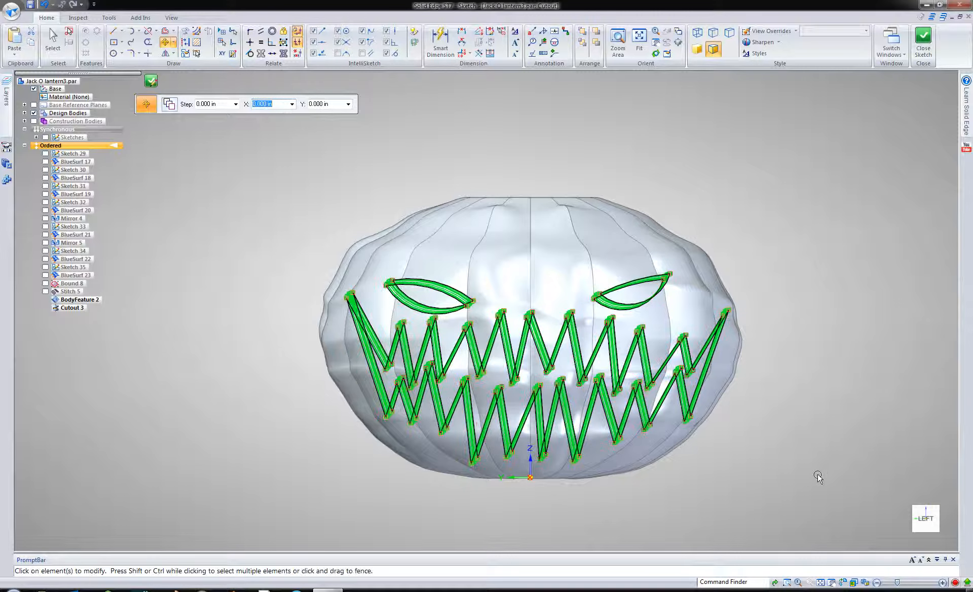
key(Escape)
scroll(791, 456, up, 2)
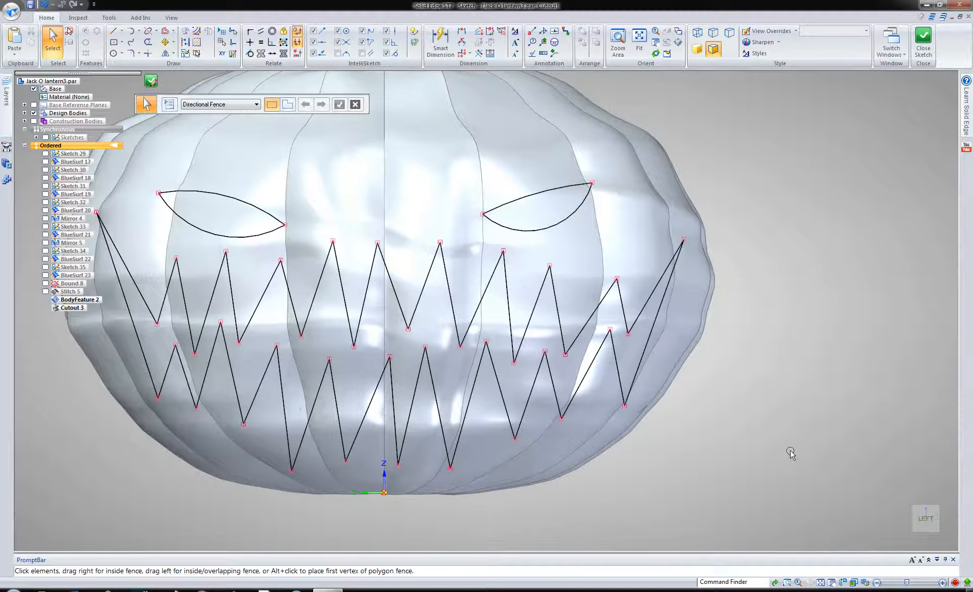
scroll(790, 453, down, 1)
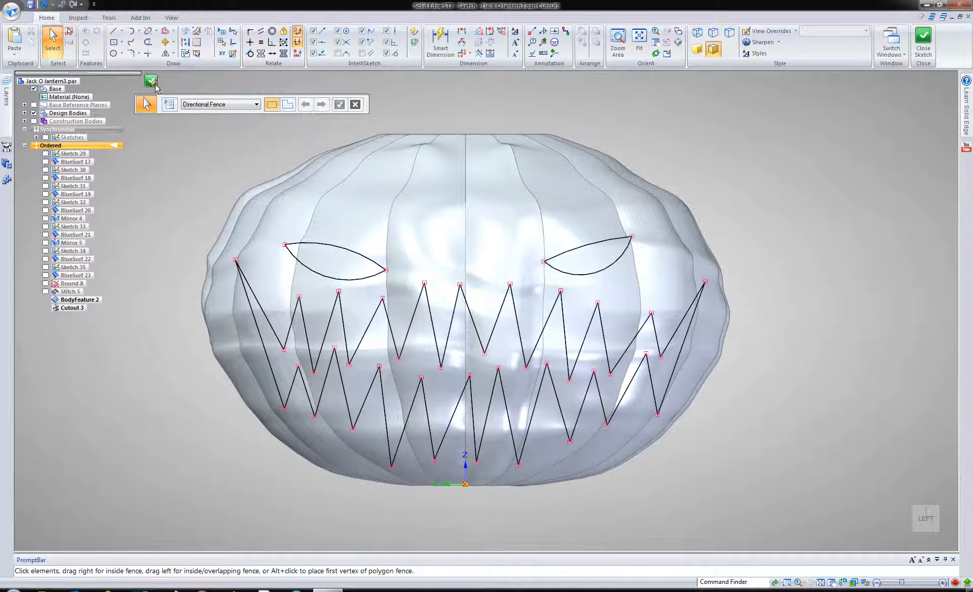
Close the sketch and cut the eyes and mouth through the pumpkin's front wall with a symmetric extent
click(155, 86)
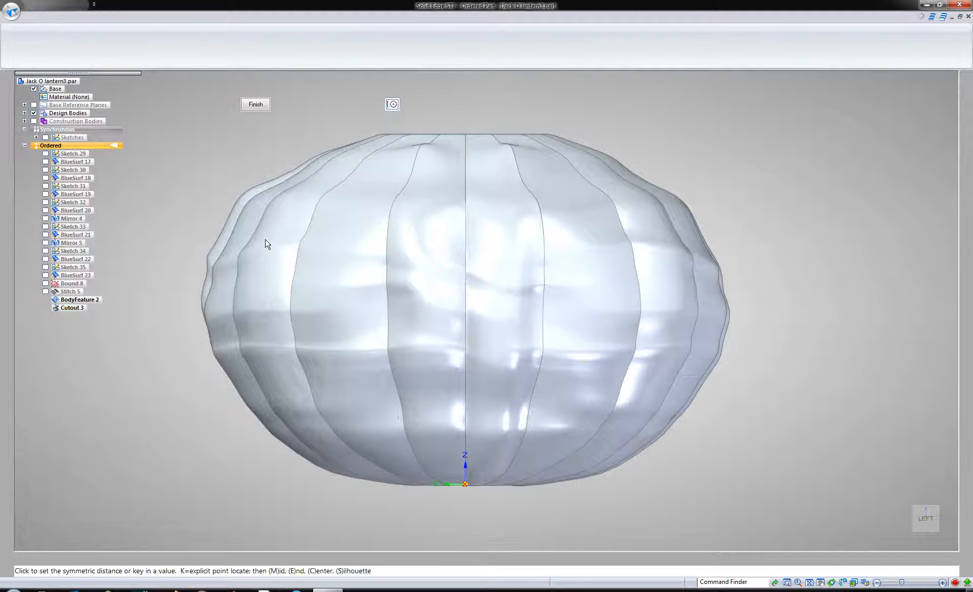
middle_drag(321, 218, 356, 255)
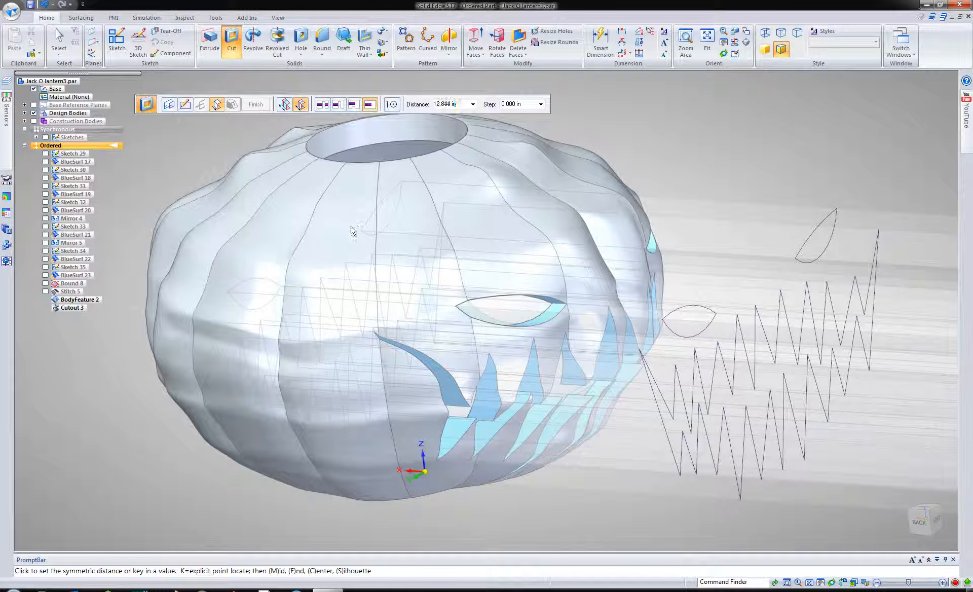
click(370, 161)
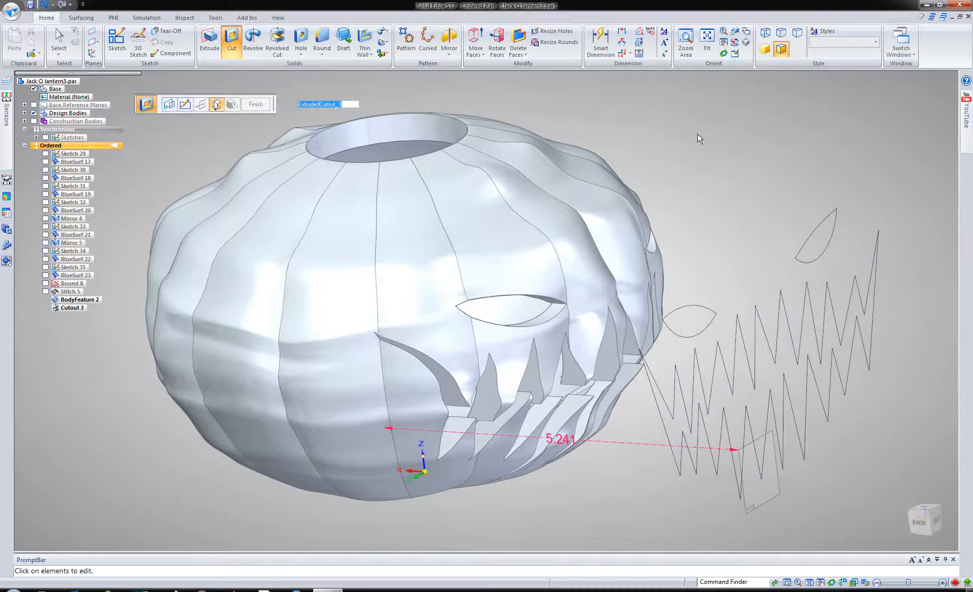
right_click(697, 134)
middle_drag(693, 136, 613, 167)
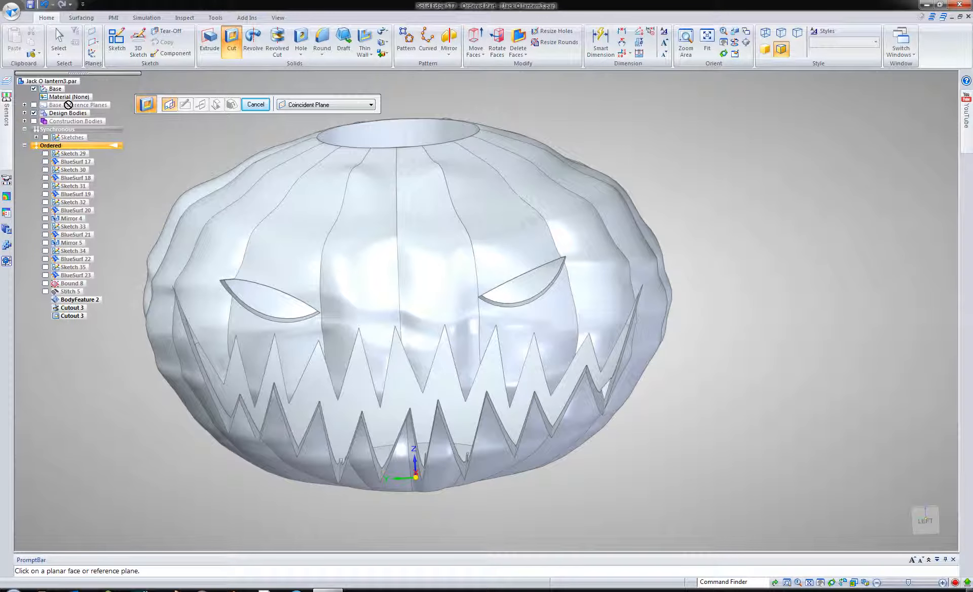
click(59, 40)
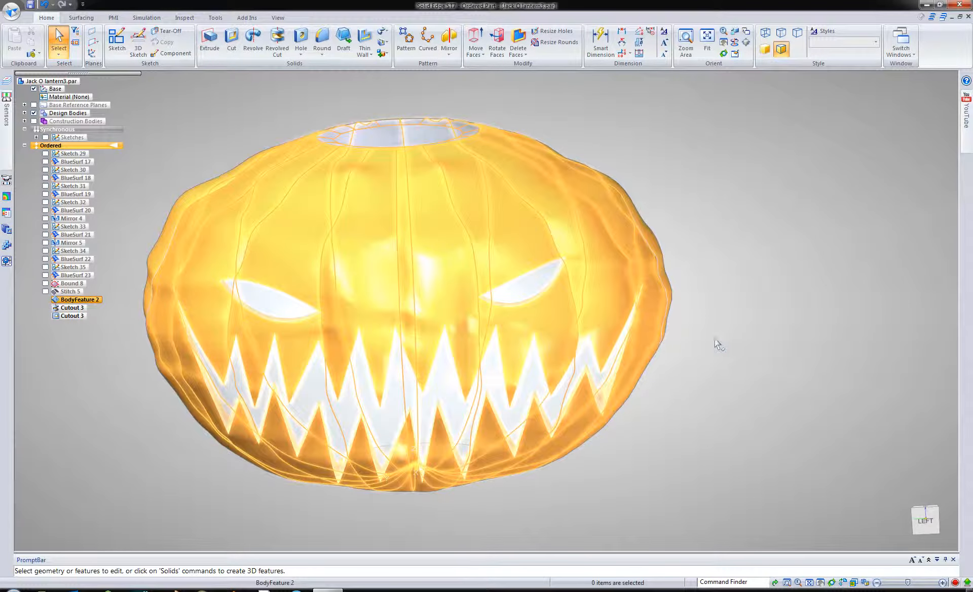
Compare the carved pumpkin with the rendered pumpkin on the desktop background, and examine its face and top opening from several angles
scroll(723, 345, down, 2)
middle_drag(726, 354, 820, 4)
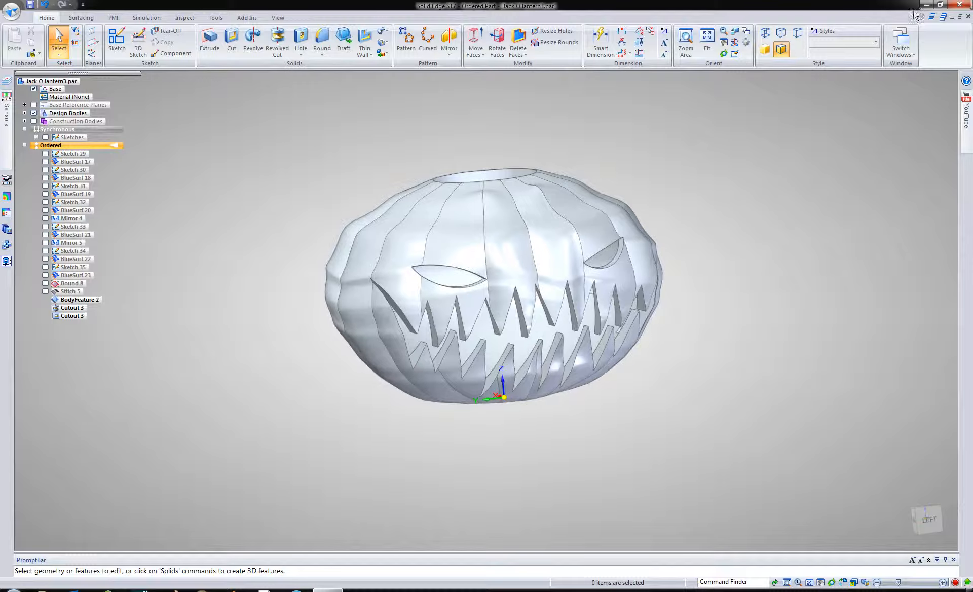
click(929, 6)
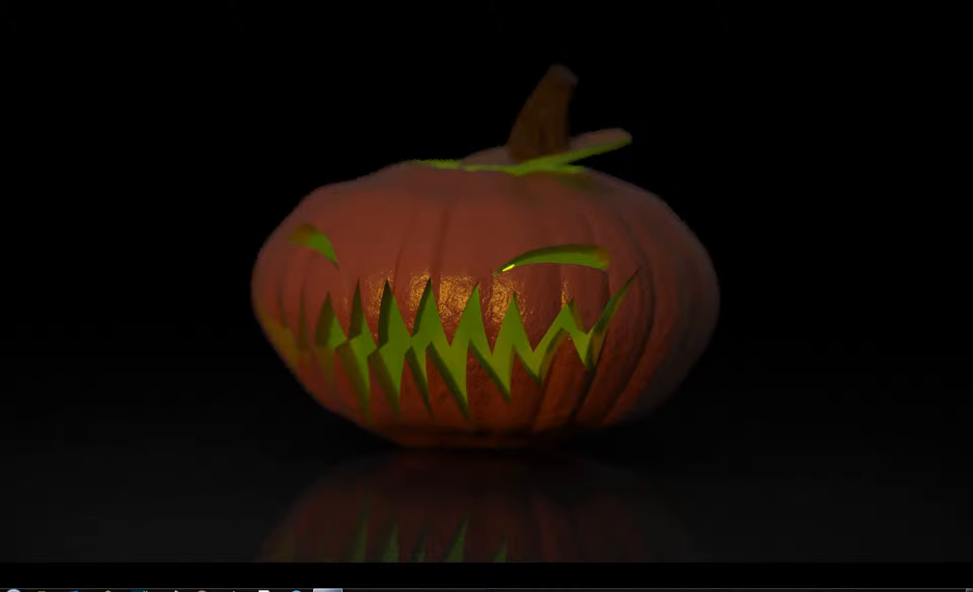
click(327, 589)
middle_drag(612, 327, 715, 309)
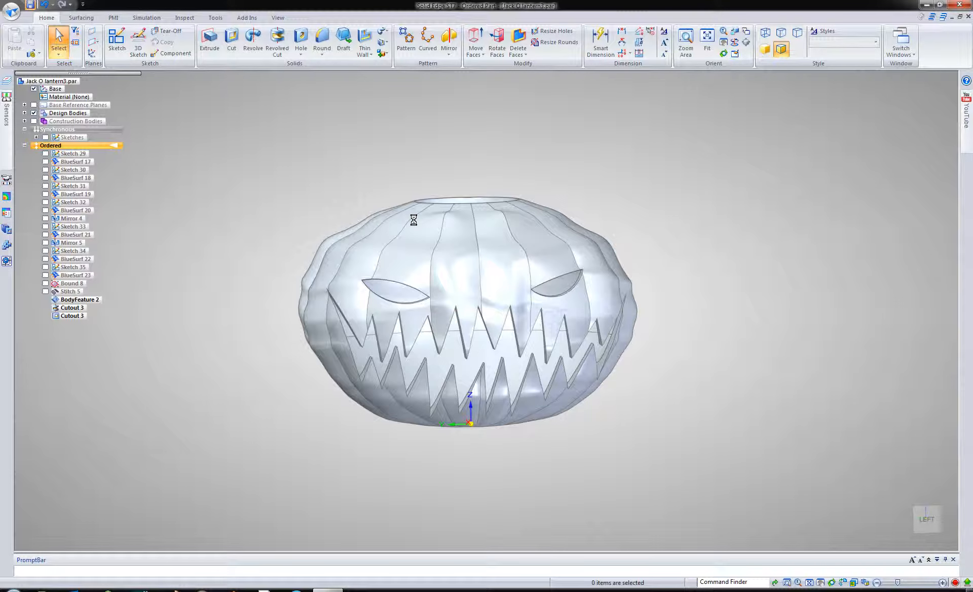
middle_drag(319, 213, 367, 219)
scroll(376, 166, up, 4)
shift+middle_drag(375, 164, 249, 84)
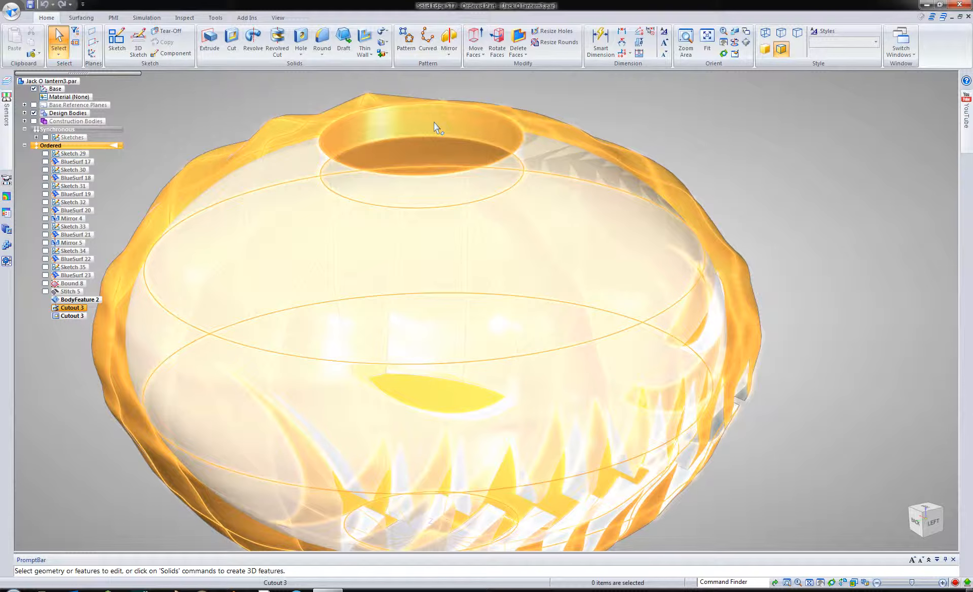
shift+middle_drag(434, 123, 451, 159)
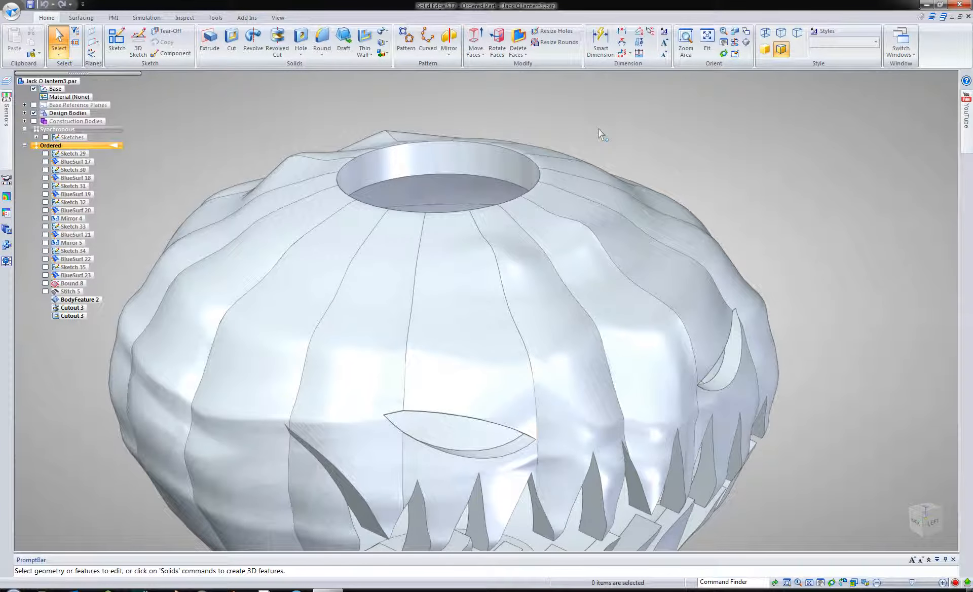
scroll(599, 132, down, 2)
shift+middle_drag(600, 133, 570, 159)
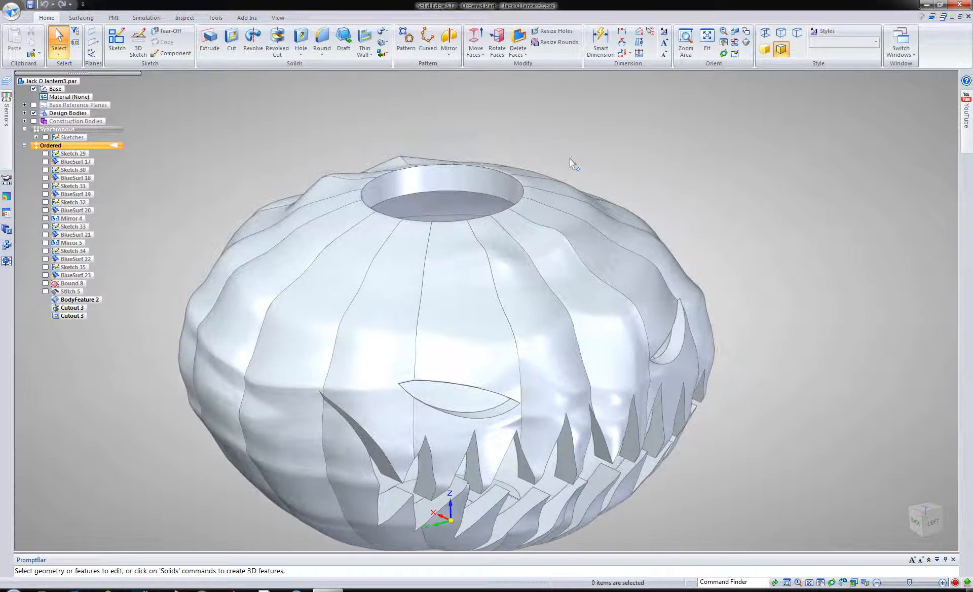
Add a new part body named Top and name the initial body Body
click(383, 54)
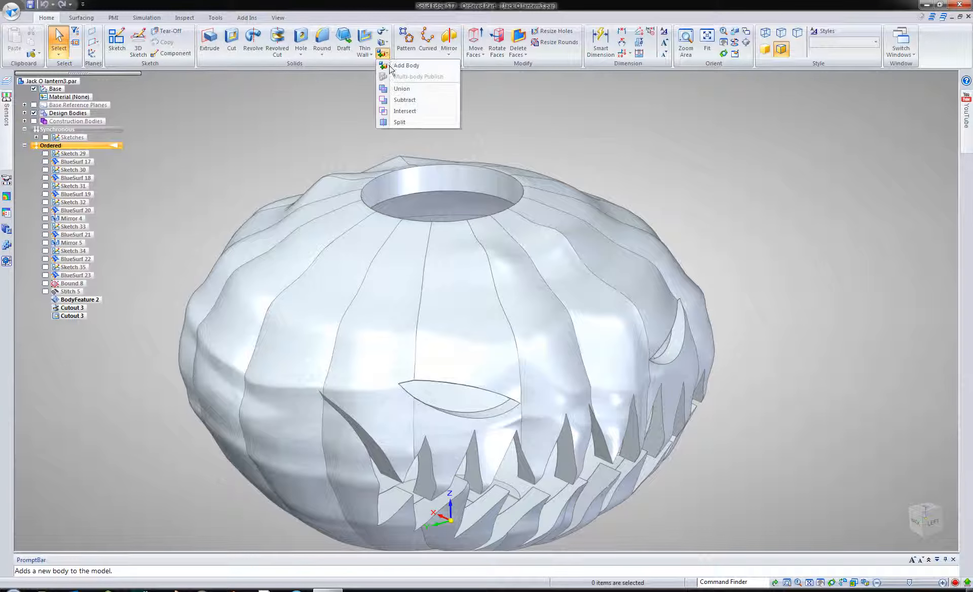
click(392, 69)
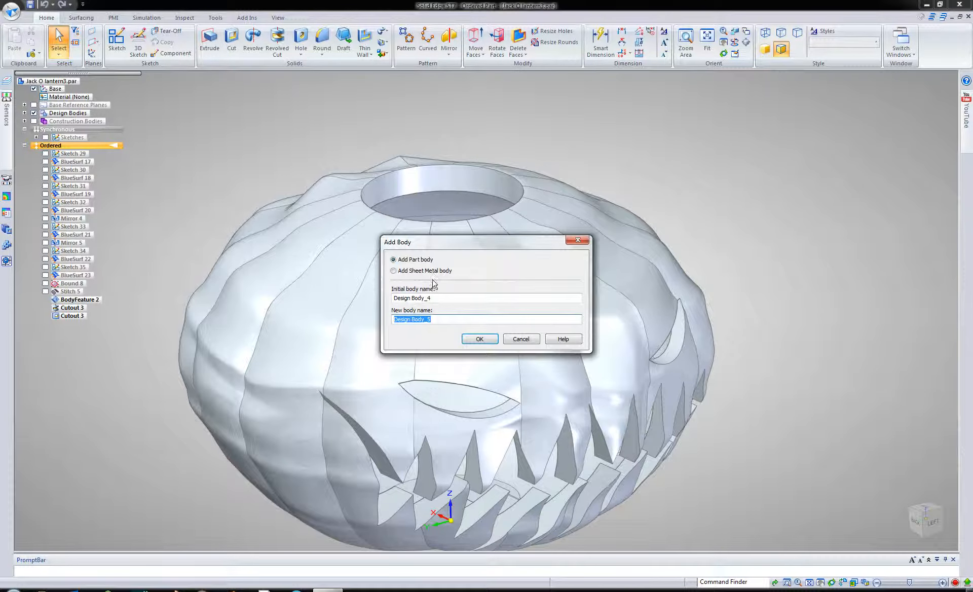
click(435, 296)
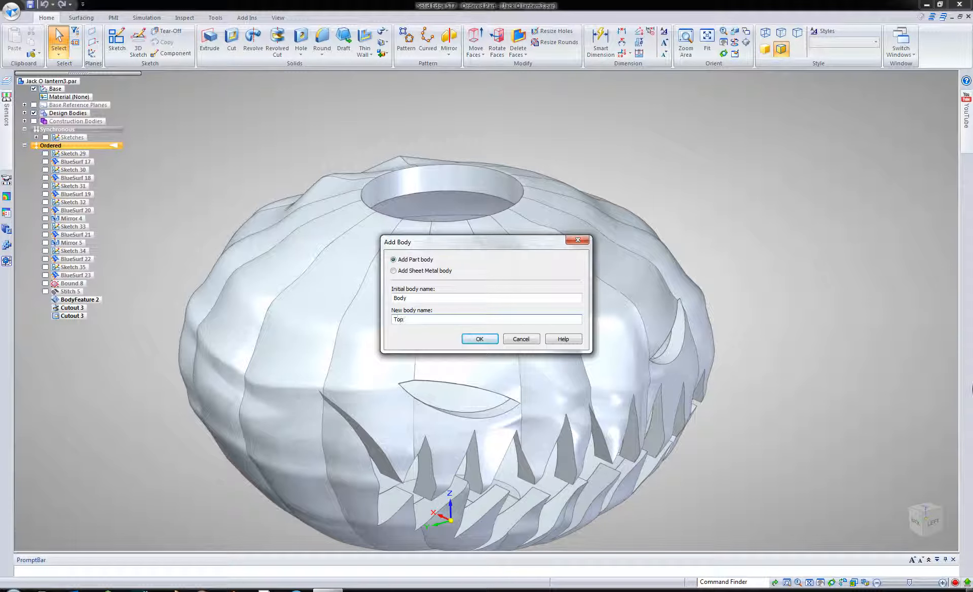
click(476, 339)
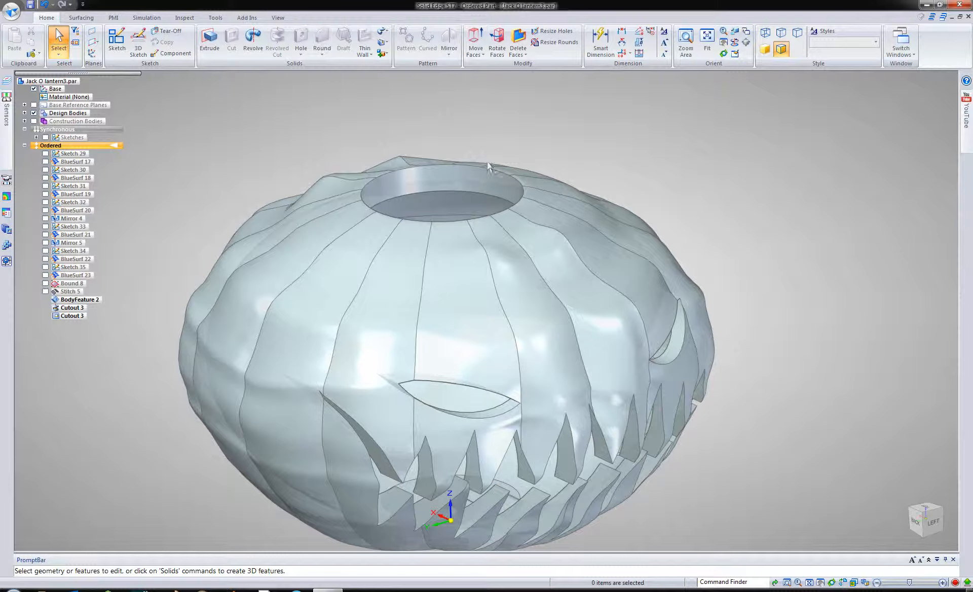
Start a sketch on a new plane parallel to the horizontal base plane, placed a short distance above the pumpkin's top opening
middle_drag(525, 211, 504, 205)
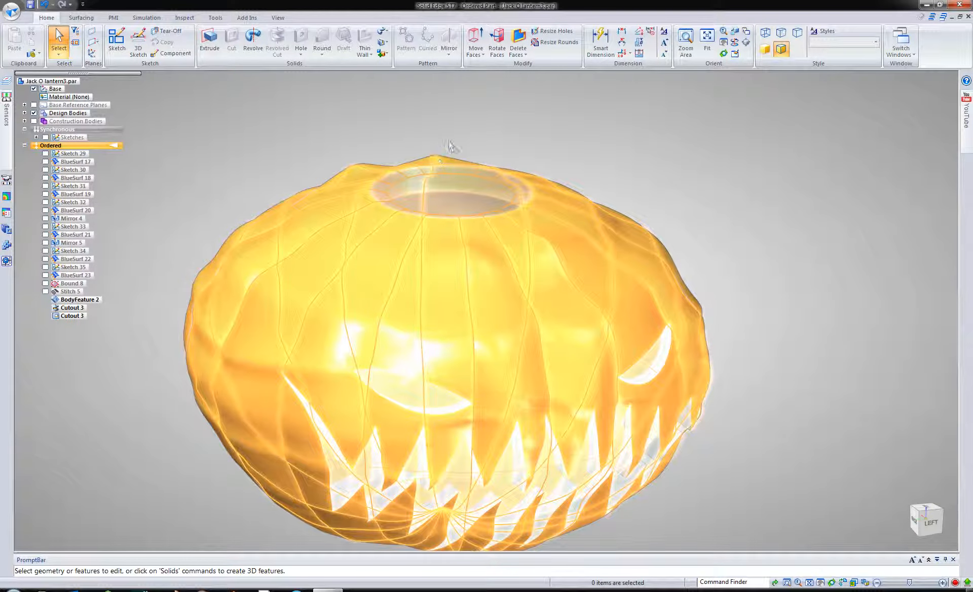
click(115, 46)
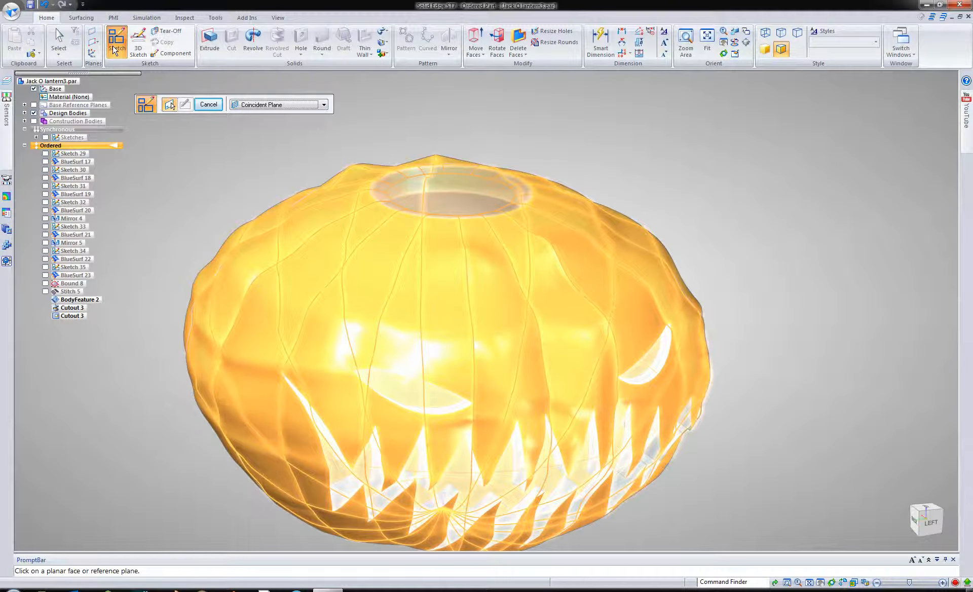
click(278, 105)
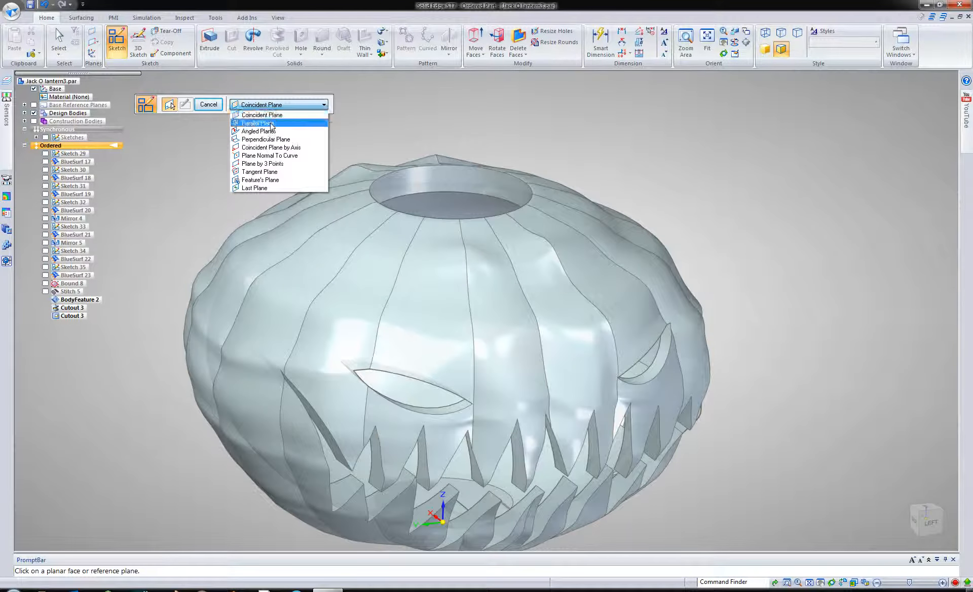
click(272, 124)
middle_drag(191, 160, 192, 138)
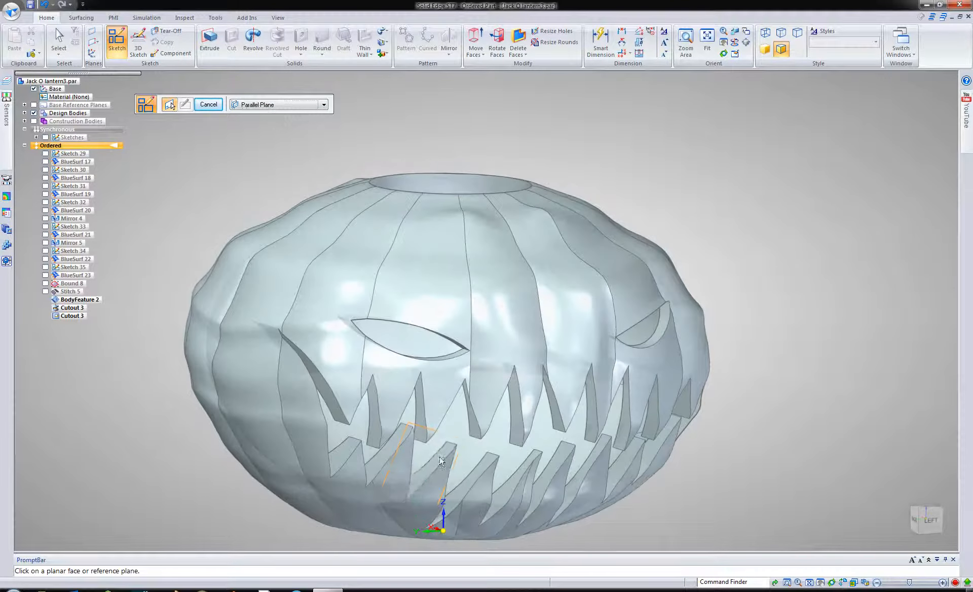
middle_drag(460, 529, 448, 519)
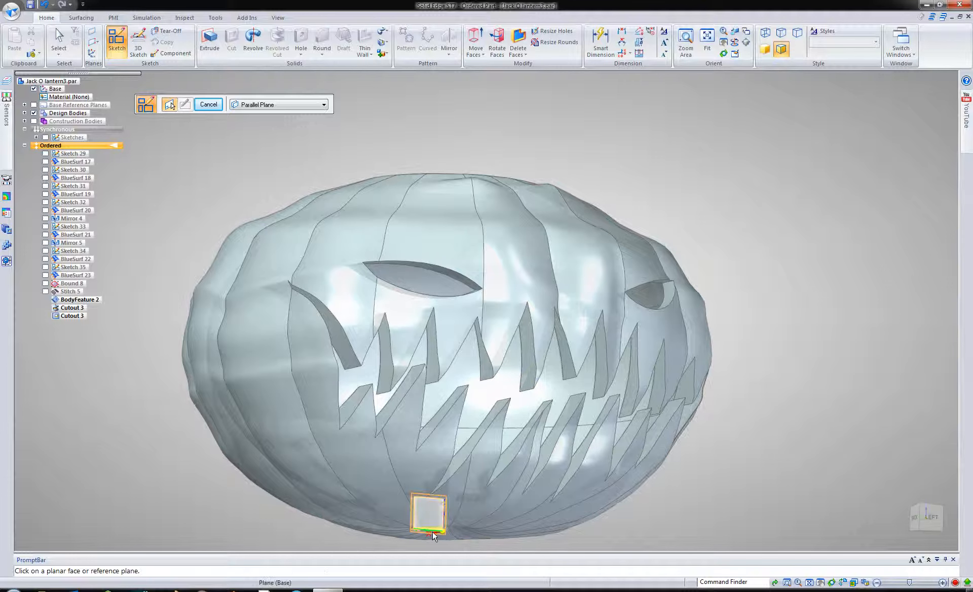
click(431, 537)
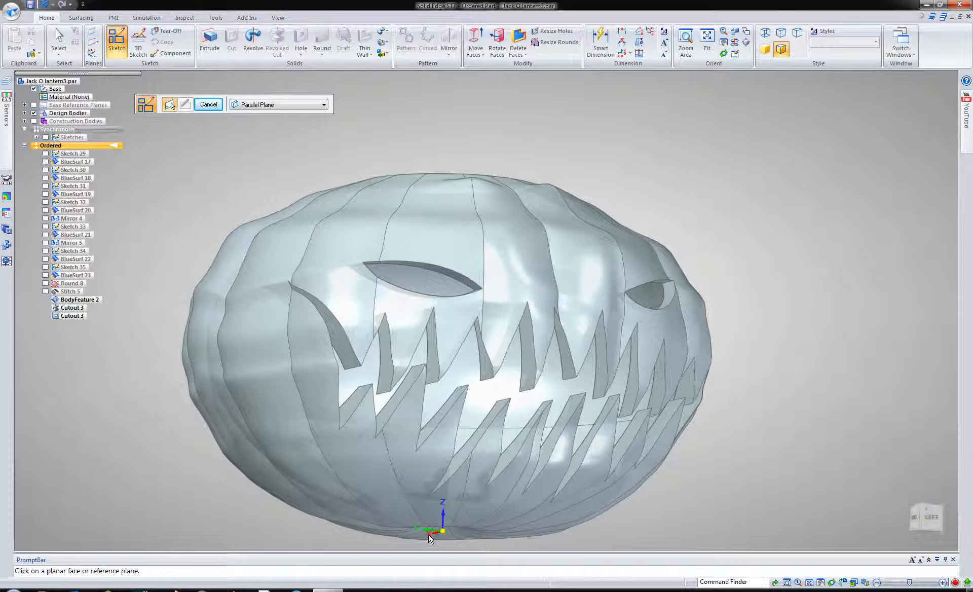
click(429, 536)
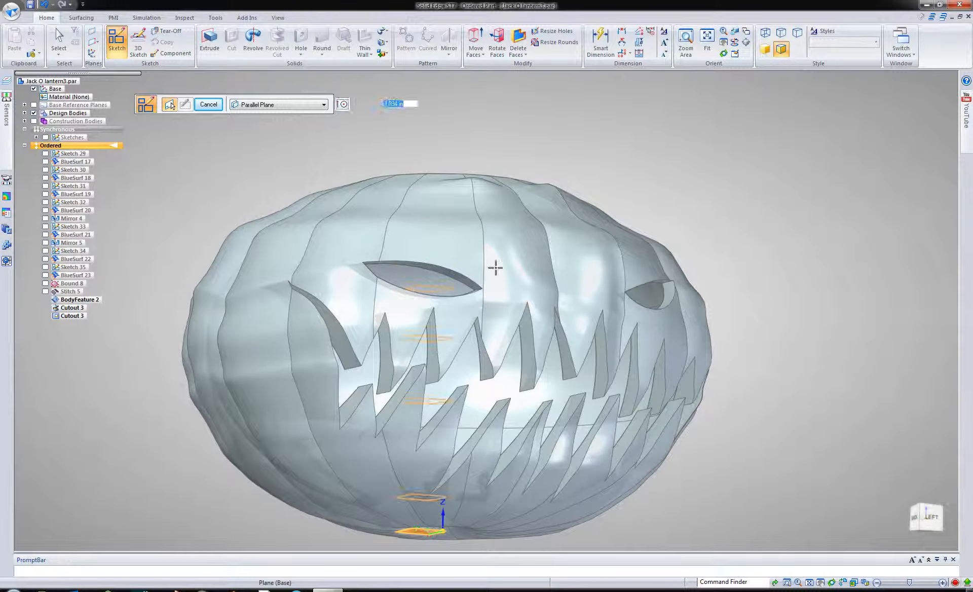
key(ctrl+f)
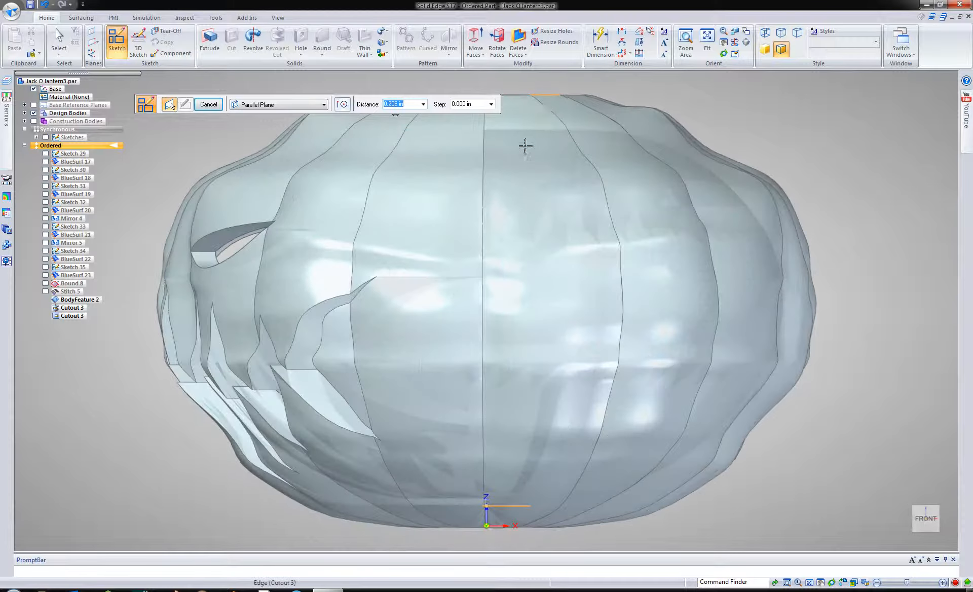
shift+middle_drag(548, 112, 531, 234)
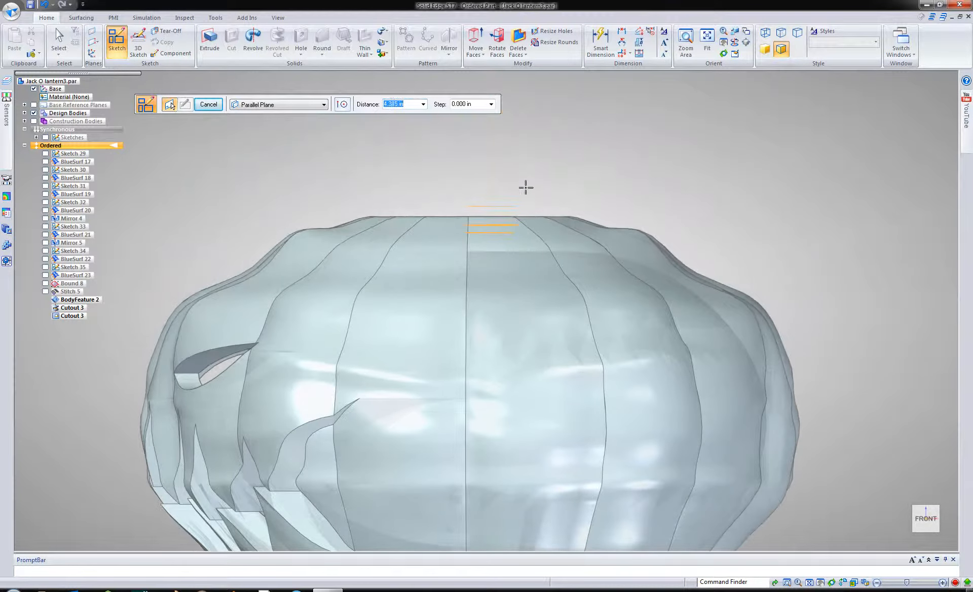
click(527, 158)
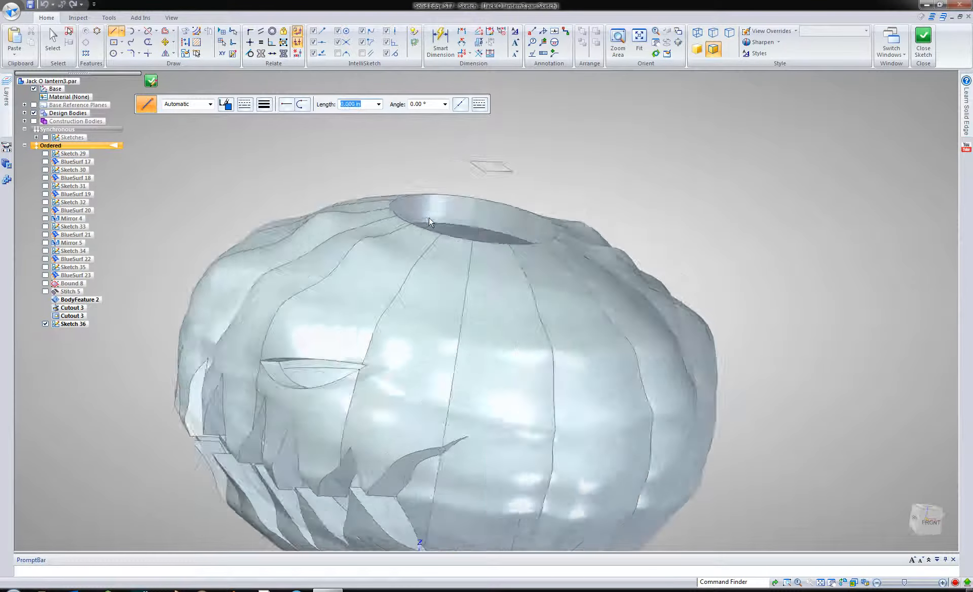
Draw a closed, wavy freeform curve around the origin, well inside the outline of the pumpkin's top opening as seen from above
scroll(435, 262, down, 4)
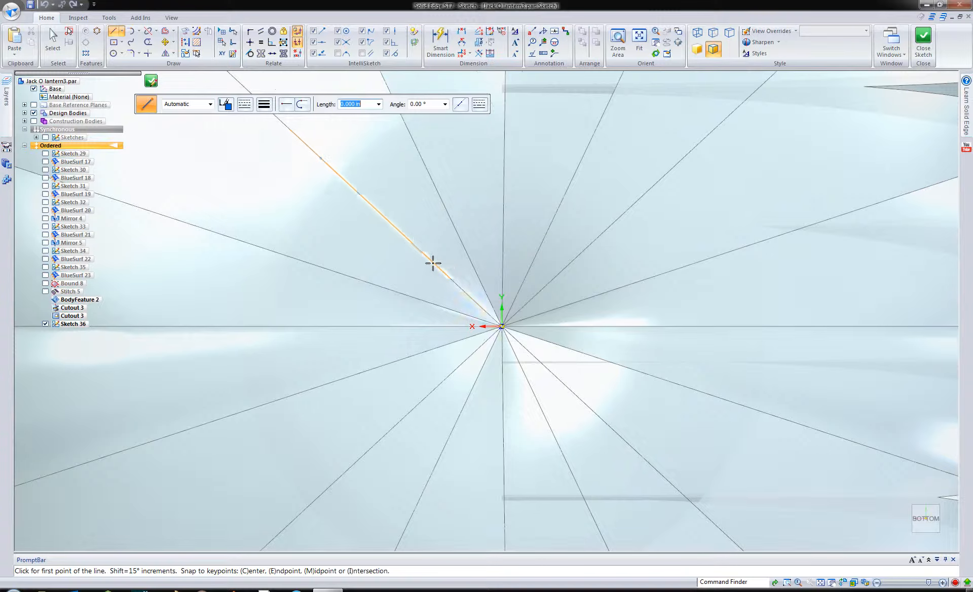
scroll(432, 263, down, 2)
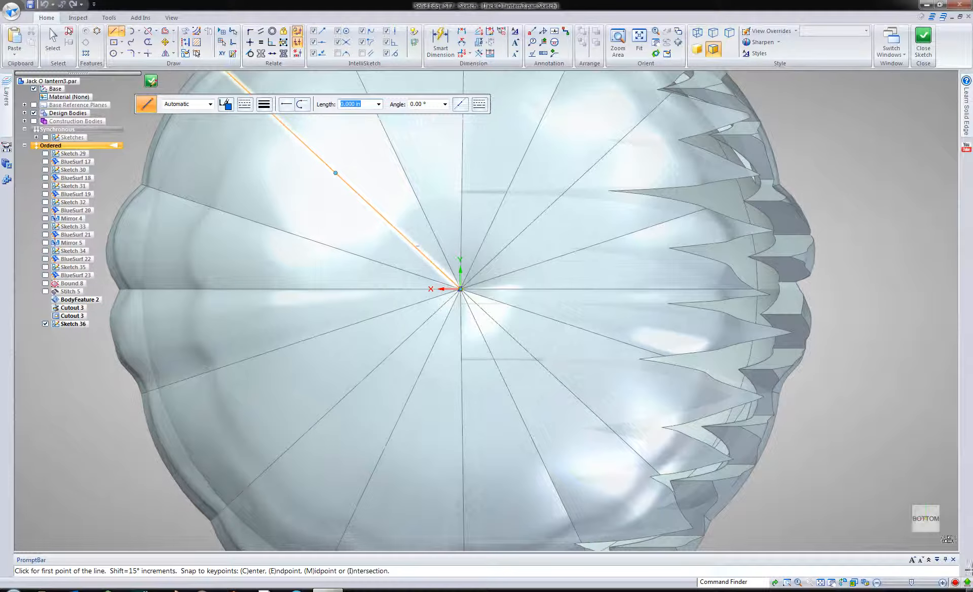
click(925, 523)
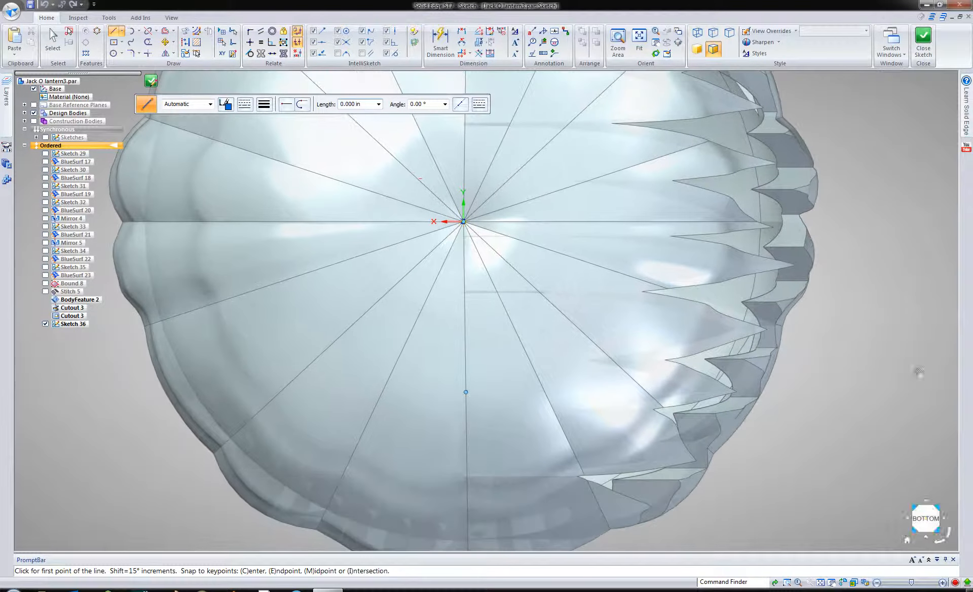
shift+middle_drag(919, 371, 908, 210)
scroll(851, 436, down, 3)
mouse_move(770, 380)
middle_down()
mouse_move(707, 114)
mouse_move(687, 172)
mouse_move(710, 160)
middle_up()
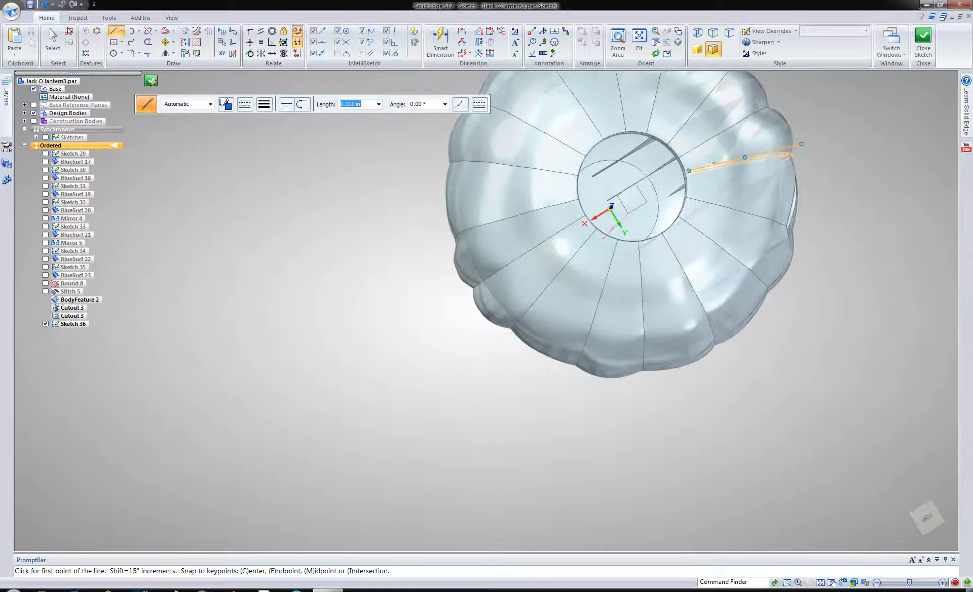
click(926, 518)
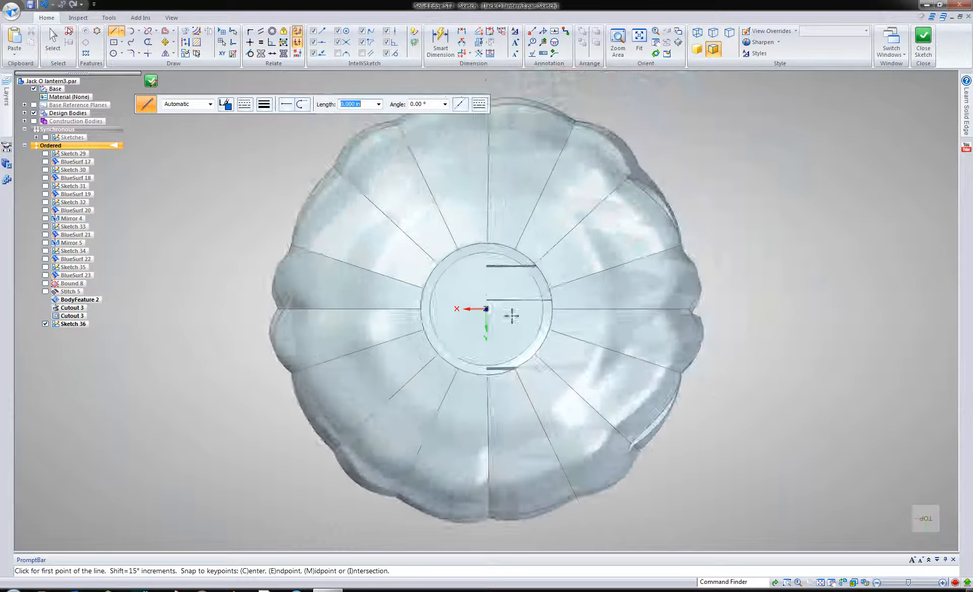
scroll(512, 316, up, 5)
scroll(474, 303, up, 1)
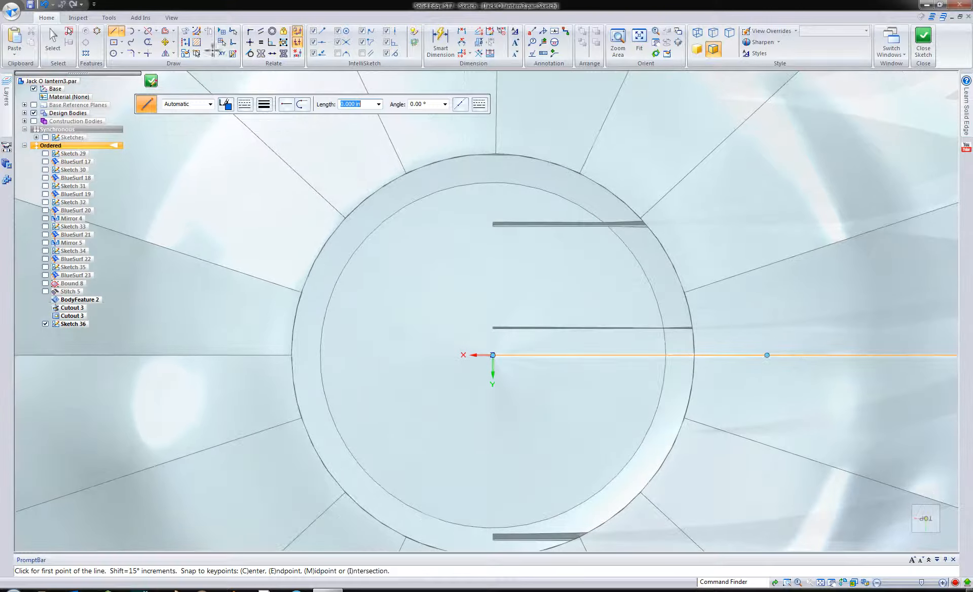
click(132, 43)
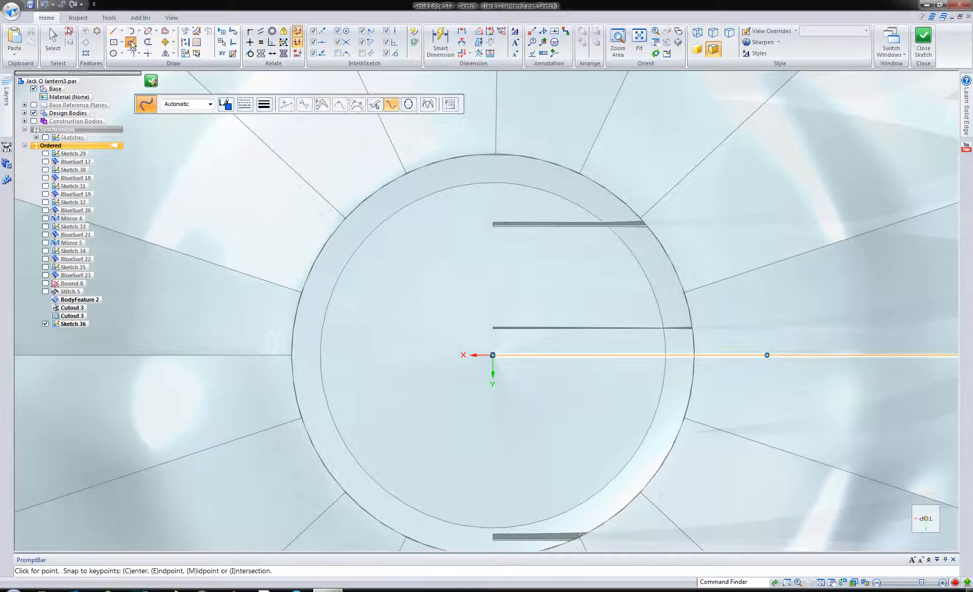
click(408, 105)
mouse_move(507, 275)
mouse_down()
mouse_move(506, 299)
mouse_move(477, 284)
mouse_move(424, 321)
mouse_move(408, 378)
mouse_move(450, 423)
mouse_move(492, 434)
mouse_up()
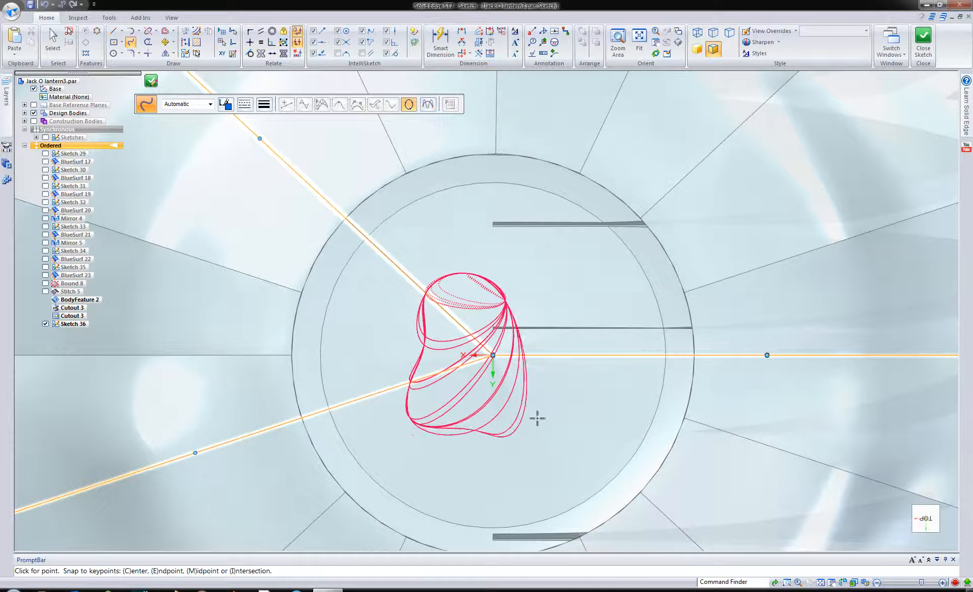
scroll(537, 418, up, 1)
click(547, 400)
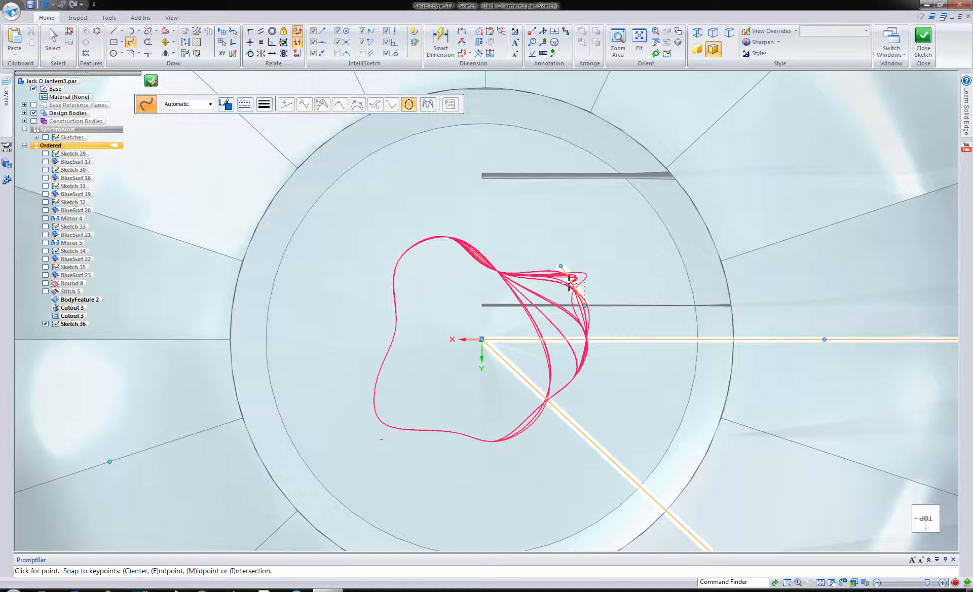
scroll(588, 401, down, 1)
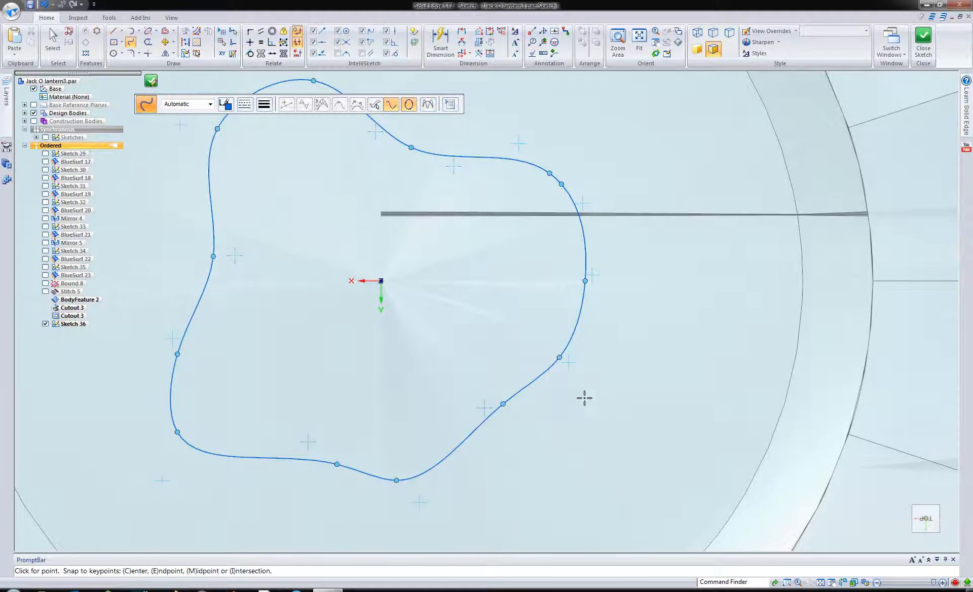
scroll(578, 393, down, 3)
key(Escape)
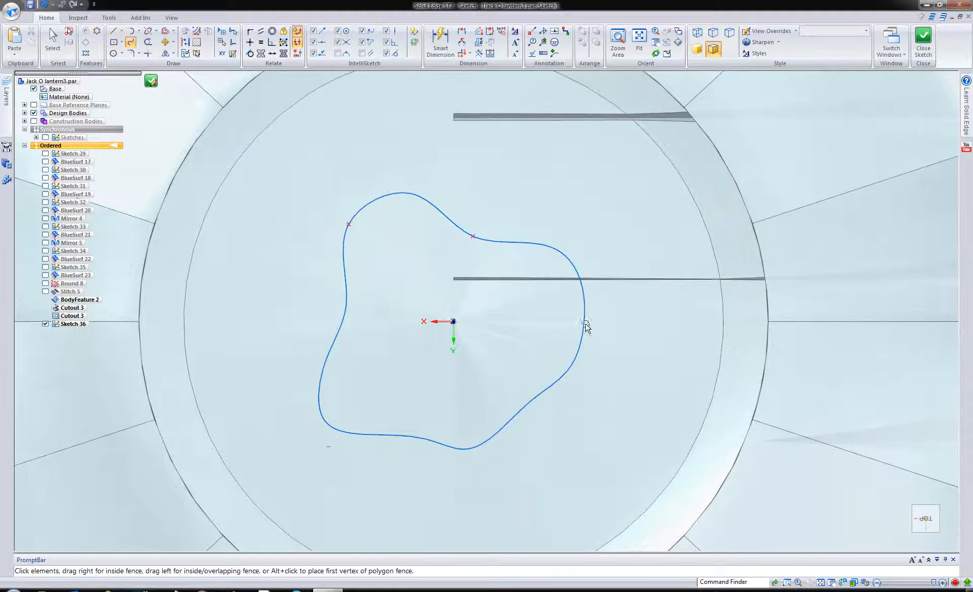
Select the closed curve to check its shape, then close and finish the sketch
click(572, 373)
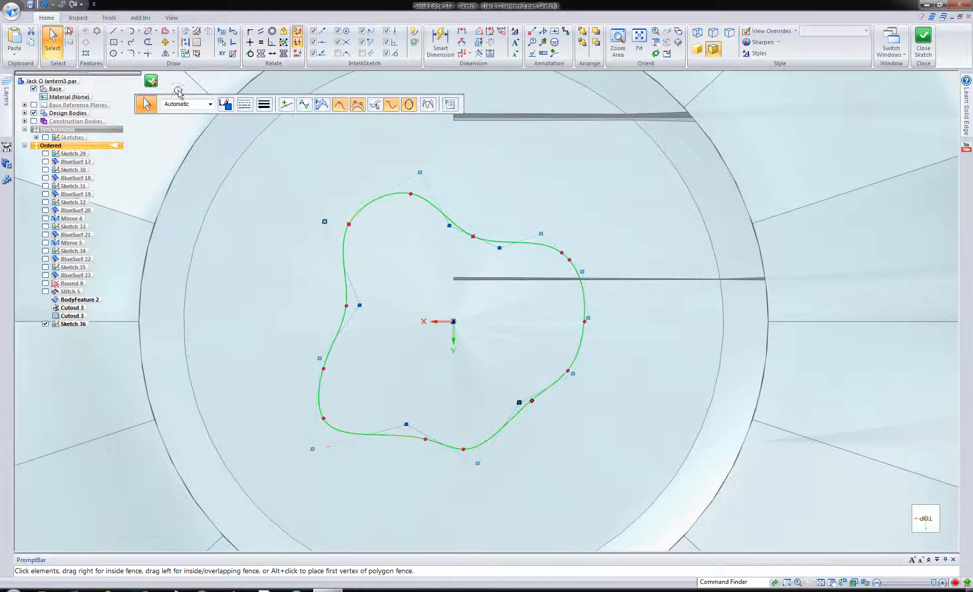
click(149, 81)
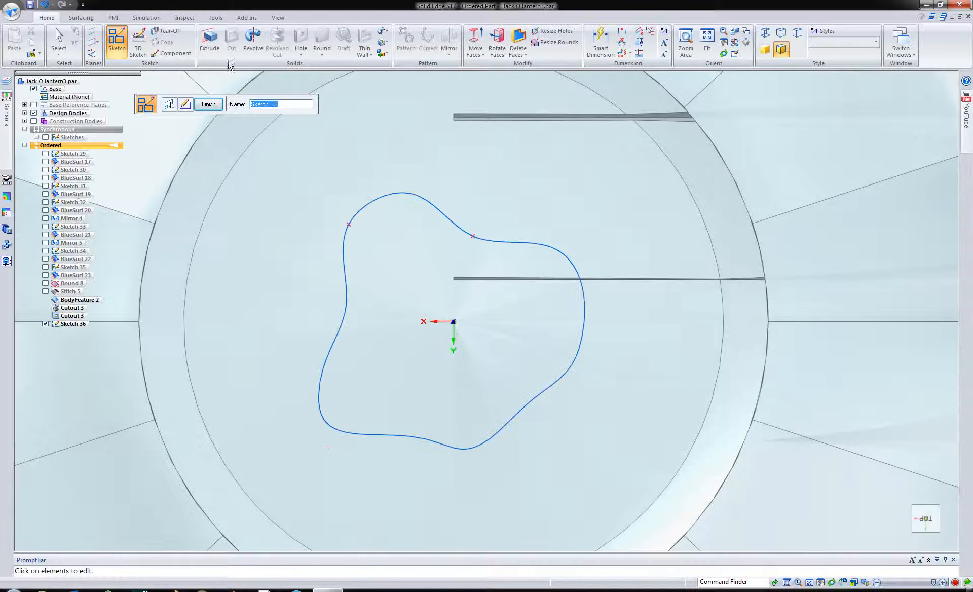
click(210, 104)
Start a BlueSurf and accept all outer rim edges of the pumpkin's top opening as its first cross section
scroll(398, 273, down, 5)
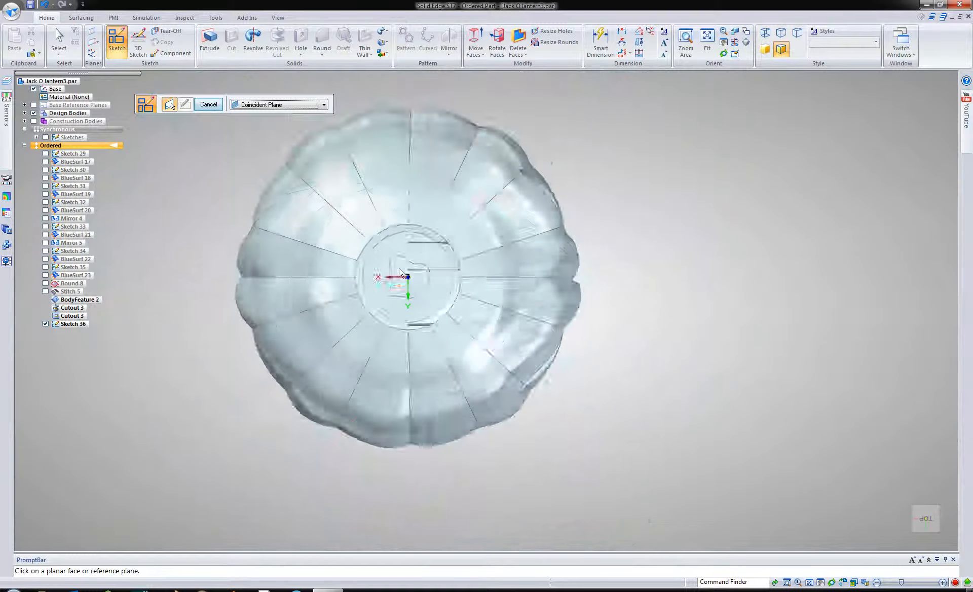
middle_drag(399, 274, 421, 188)
middle_drag(420, 188, 393, 191)
scroll(372, 170, up, 4)
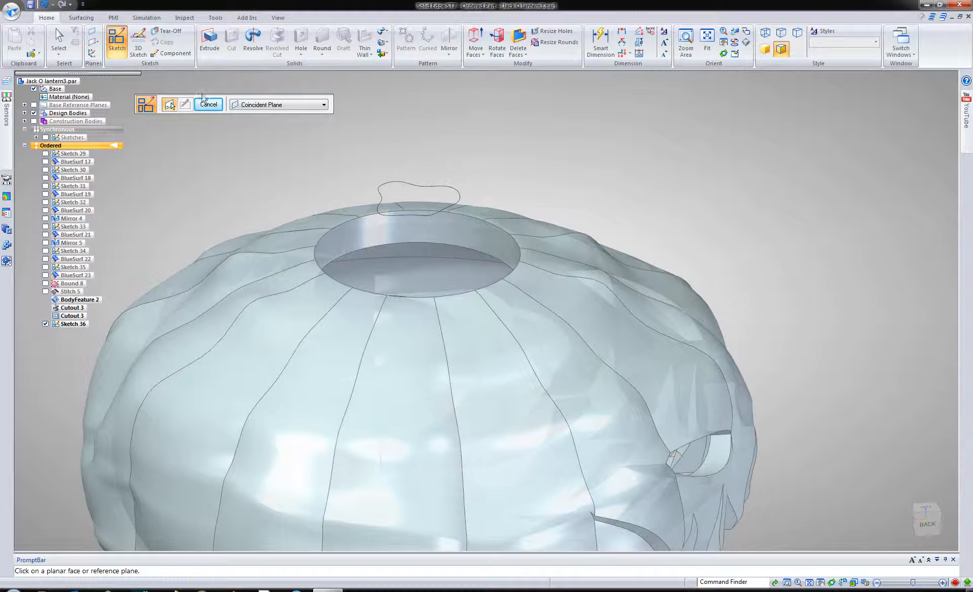
click(82, 17)
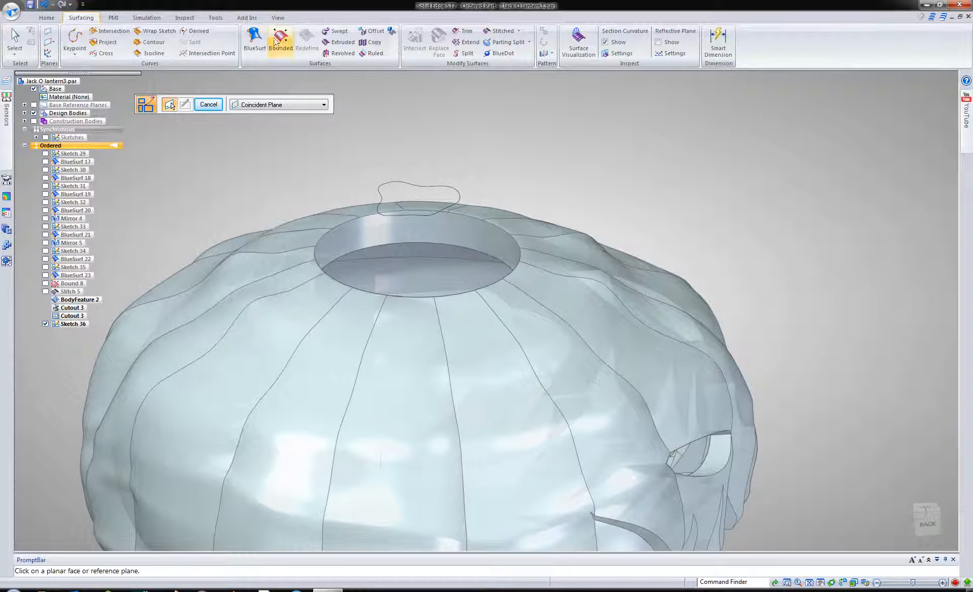
click(252, 42)
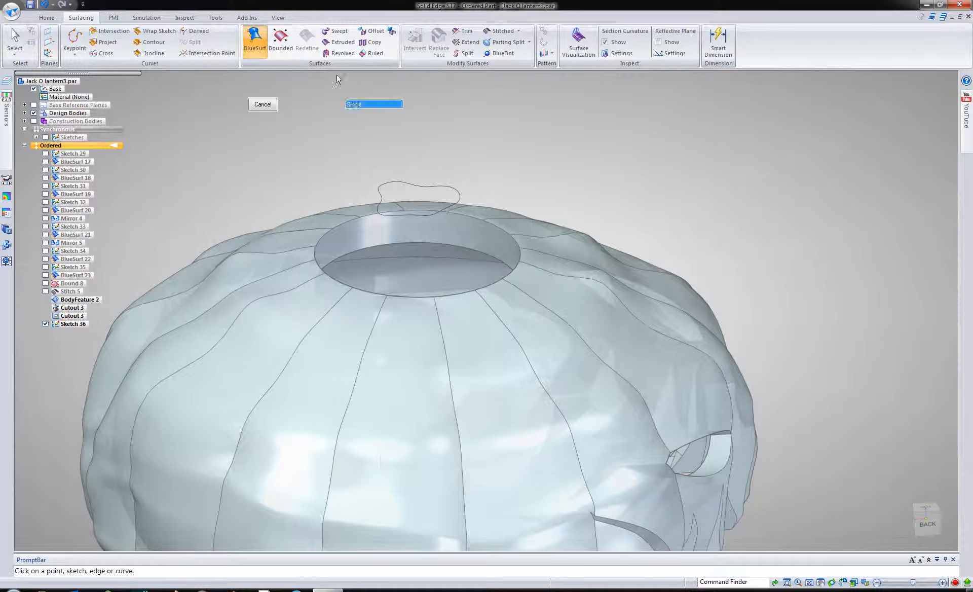
click(472, 219)
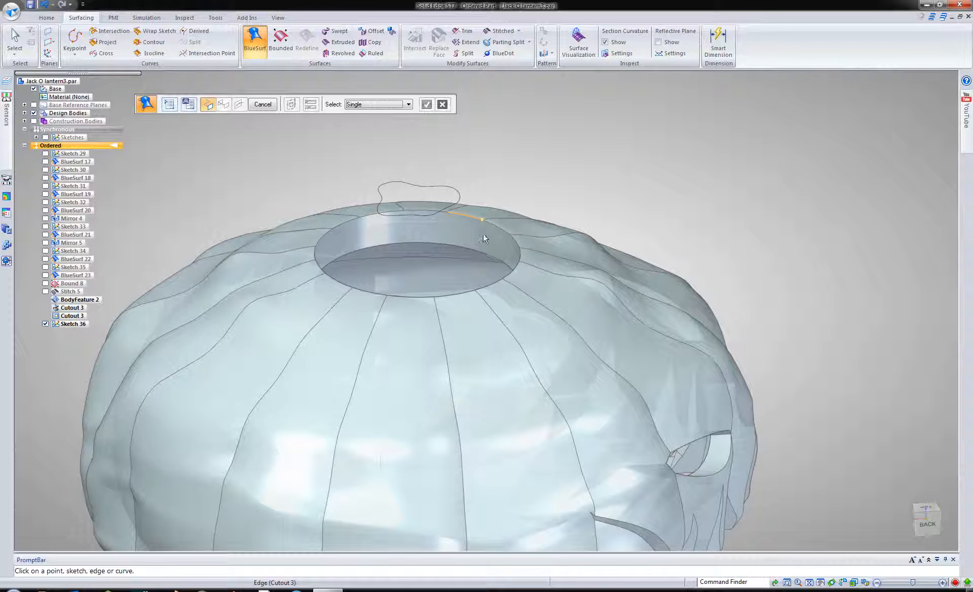
click(515, 243)
click(522, 254)
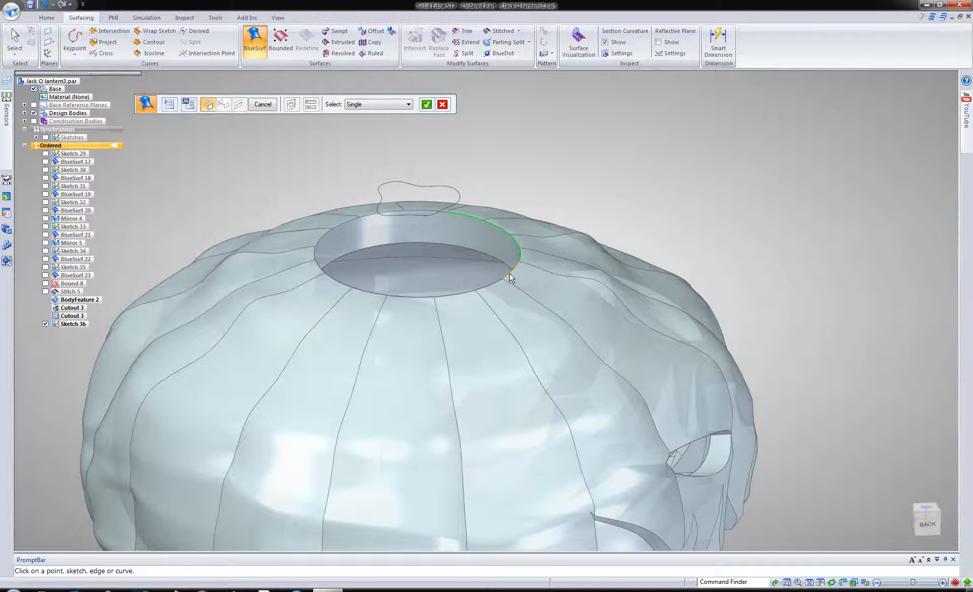
click(493, 286)
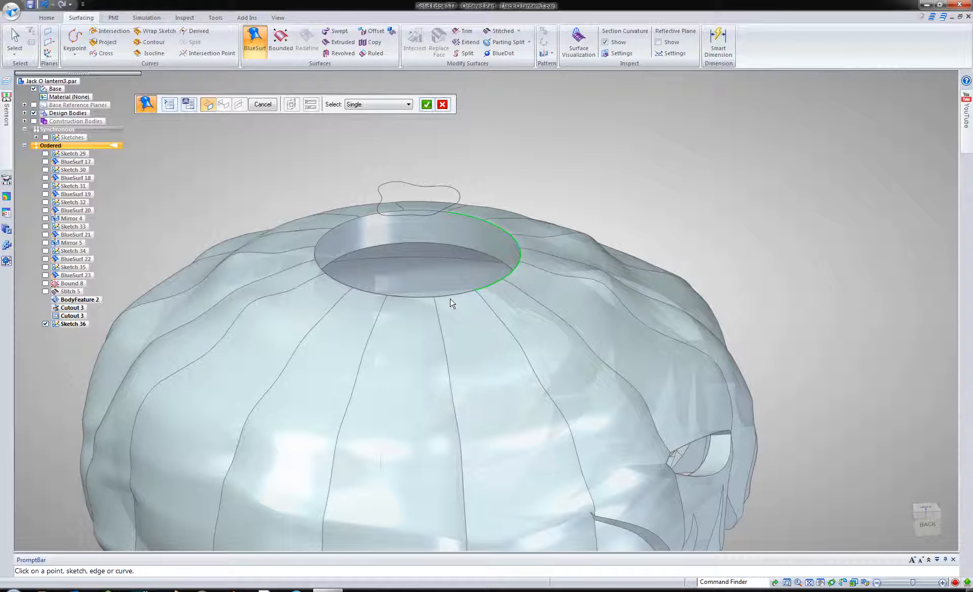
click(420, 299)
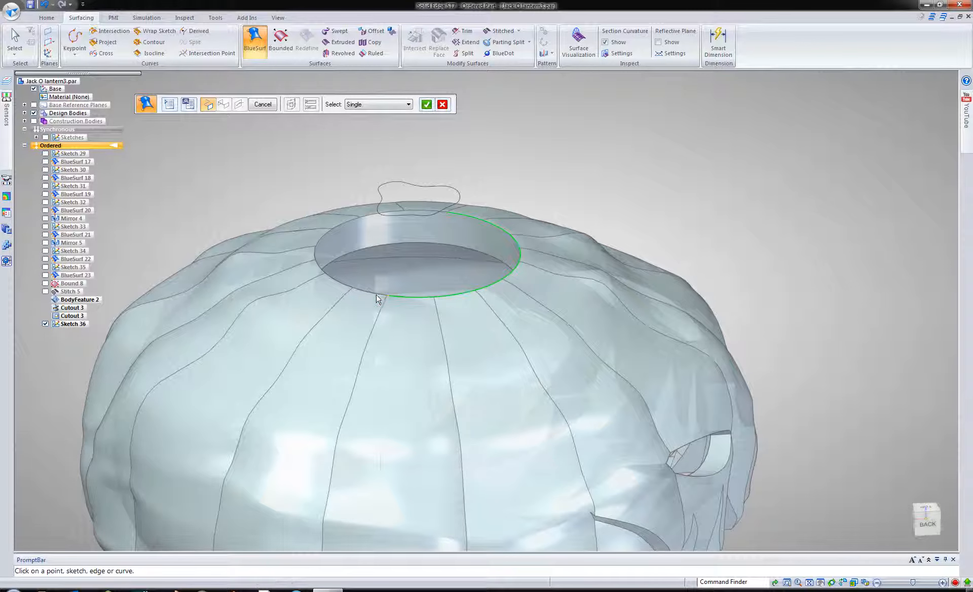
click(376, 298)
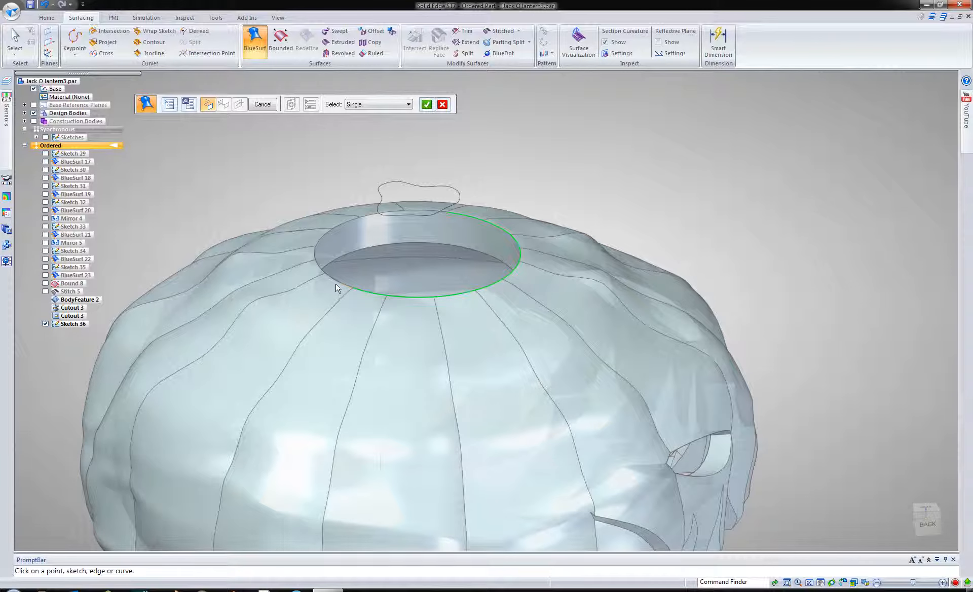
click(337, 287)
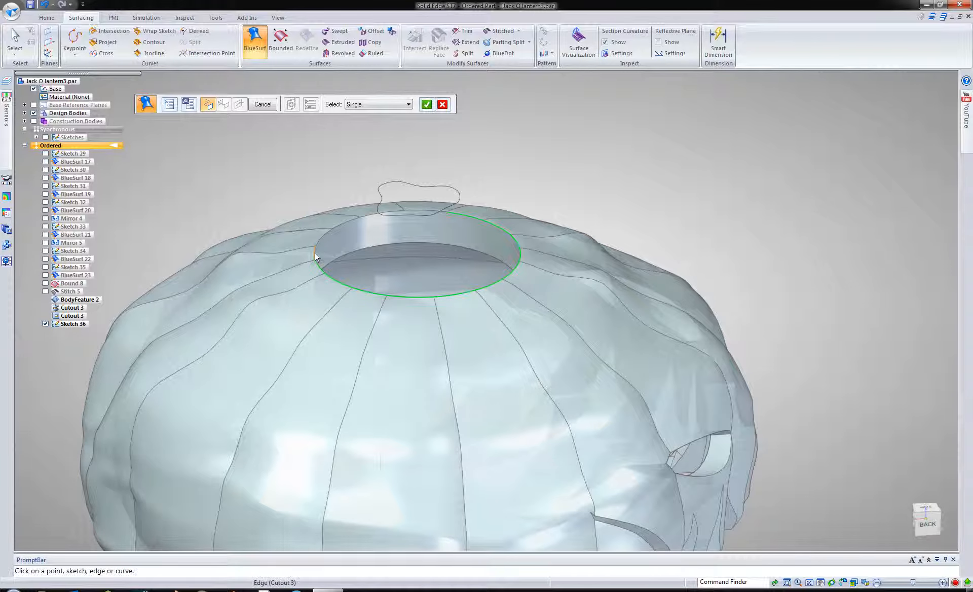
click(314, 252)
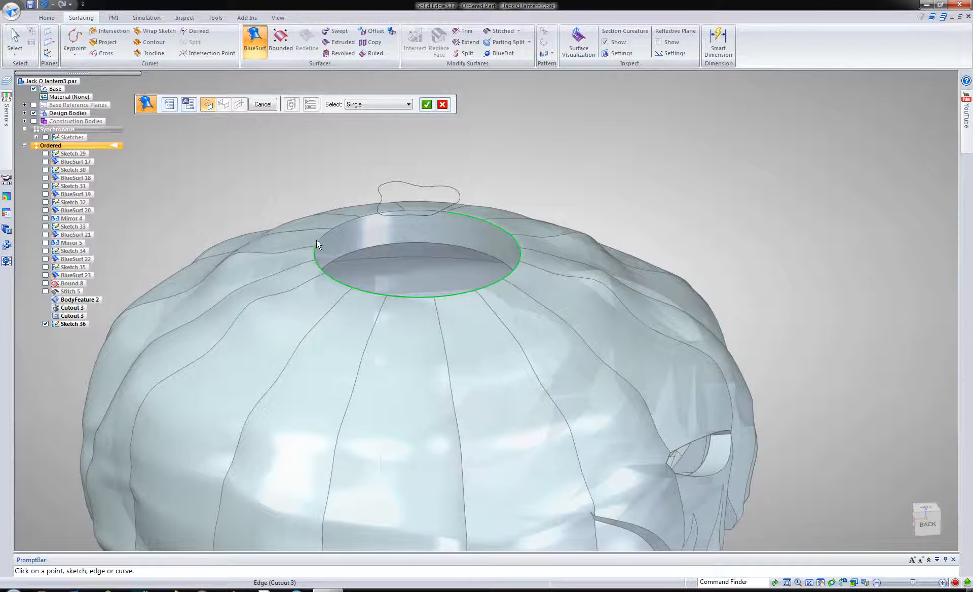
click(341, 223)
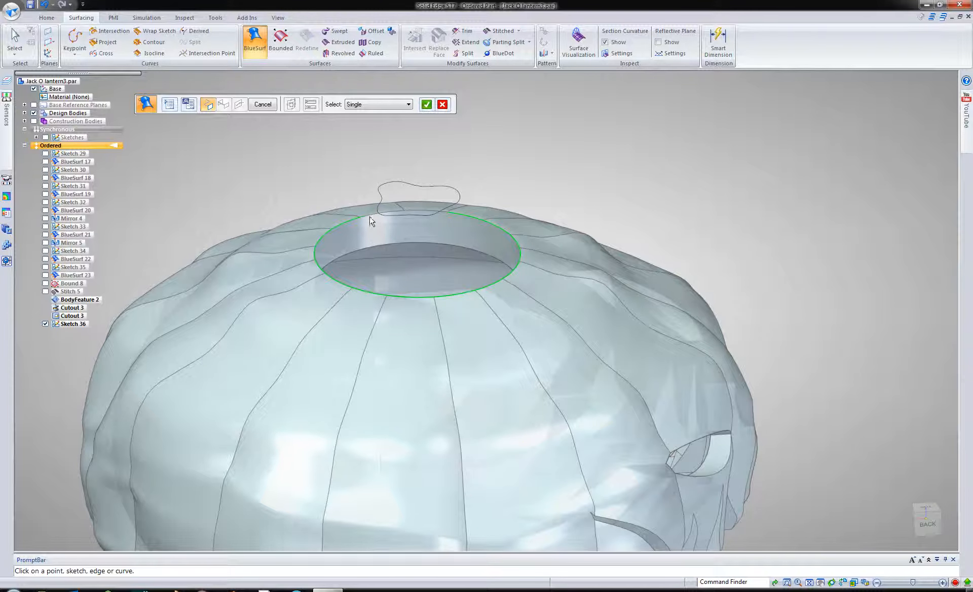
click(430, 211)
right_click(523, 156)
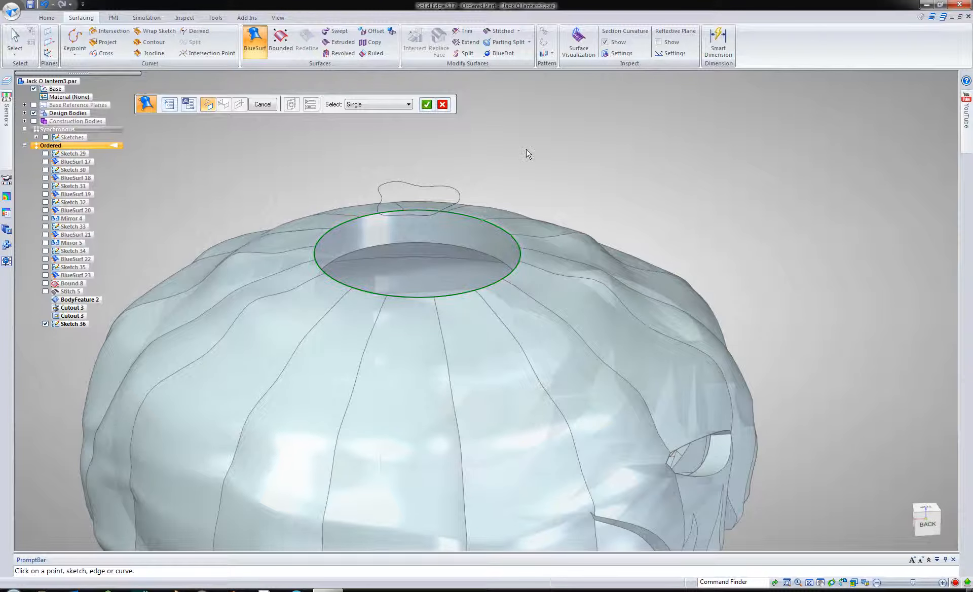
Add the closed wavy curve above the opening as the second cross section and generate the surface between both sections
click(455, 197)
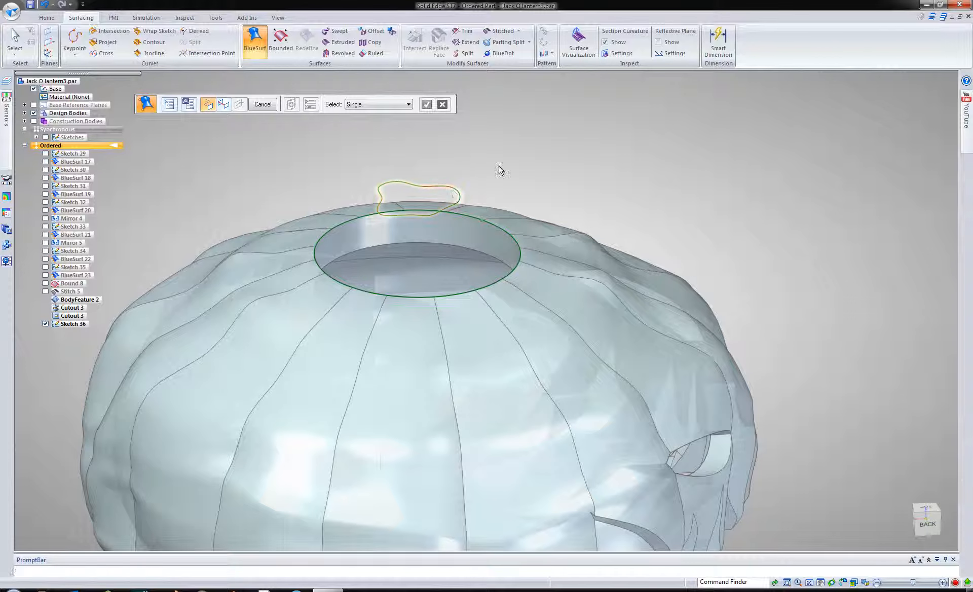
right_click(500, 171)
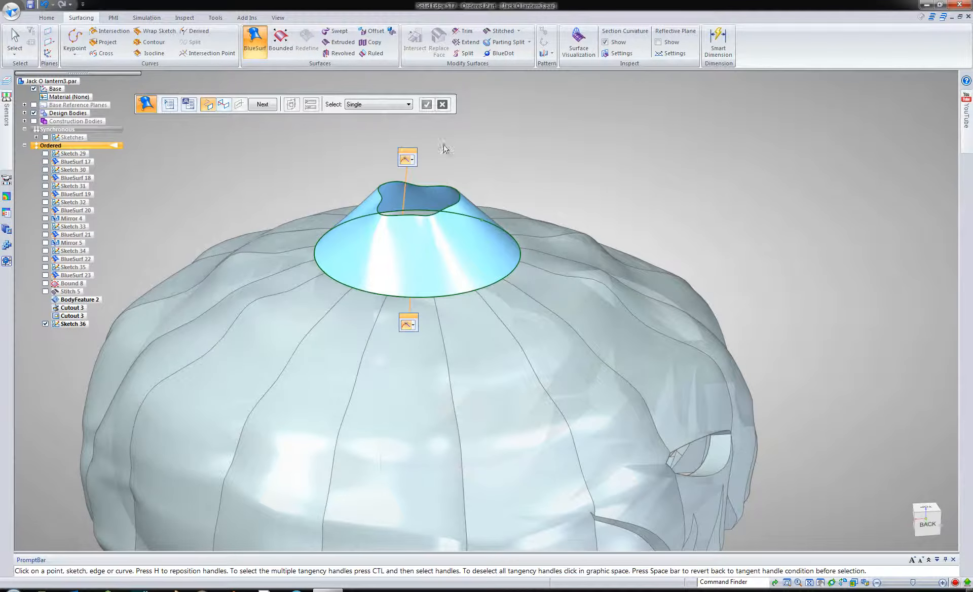
right_click(419, 136)
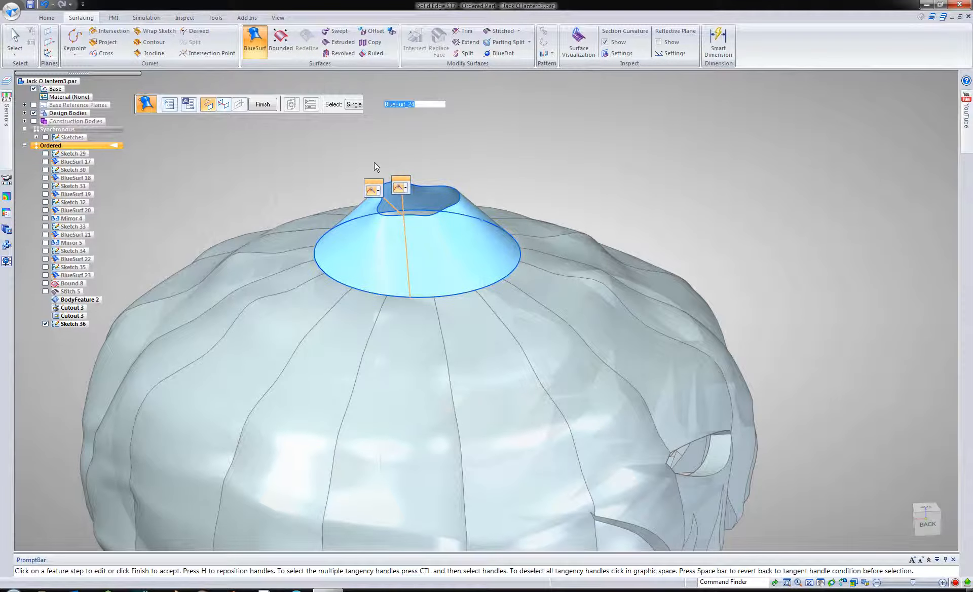
Change the surface's end condition at the wavy curve so it meets the curve's sketch plane perpendicularly
middle_drag(375, 167, 491, 182)
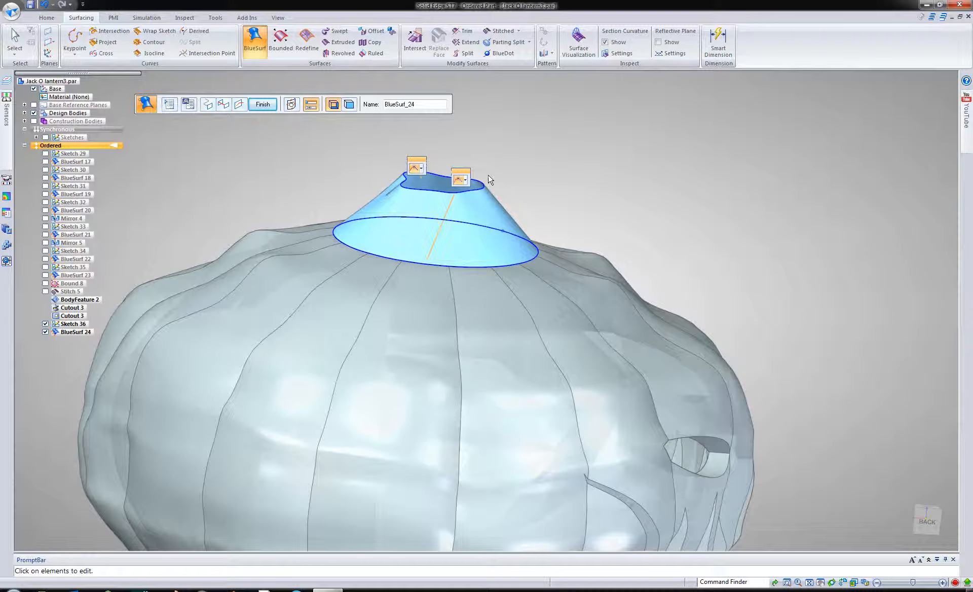
click(419, 168)
click(450, 191)
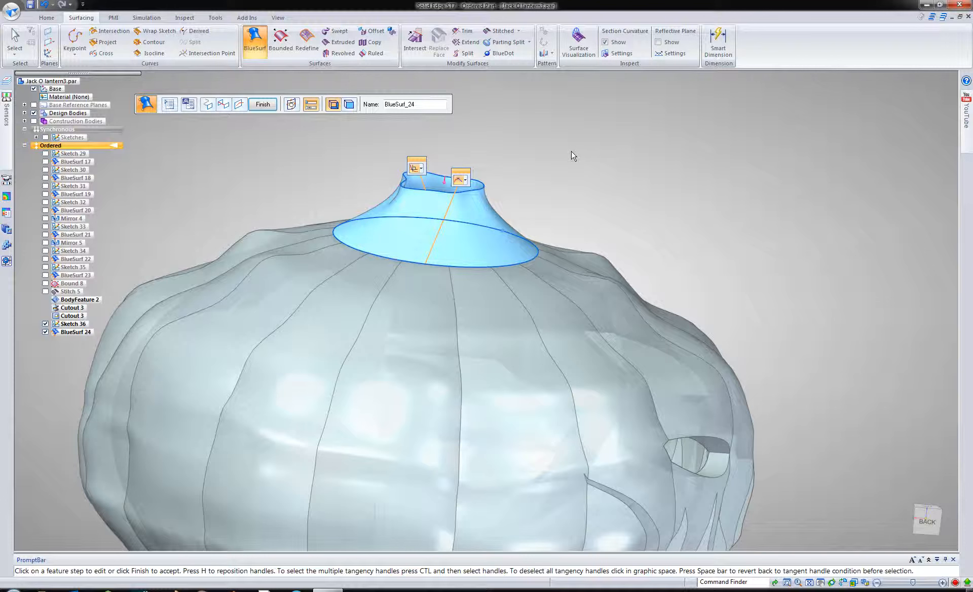
Try Tangent Continuous and Alternate Tangent Continuous as the surface's end condition at the opening rim
click(466, 182)
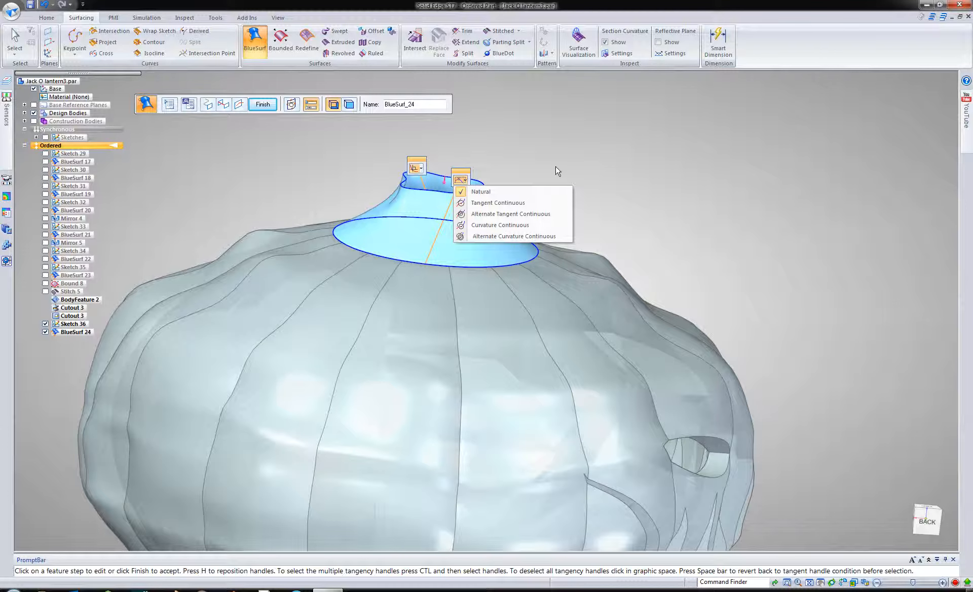
click(496, 212)
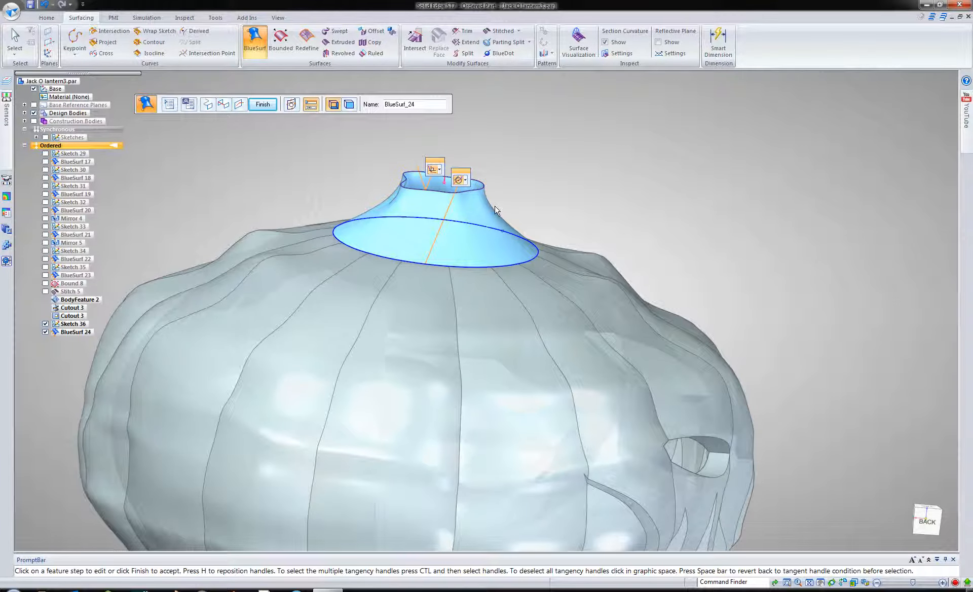
click(537, 362)
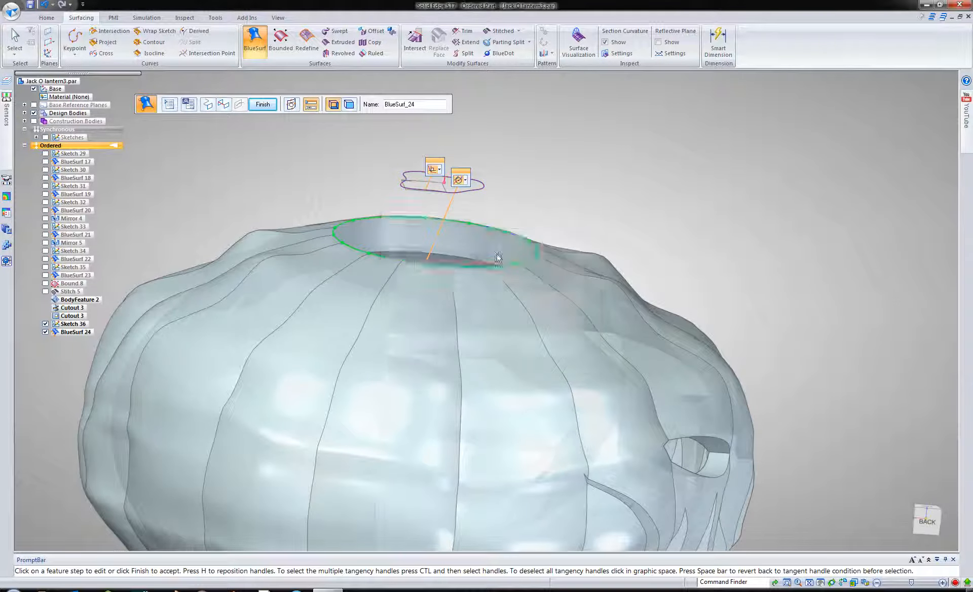
click(467, 182)
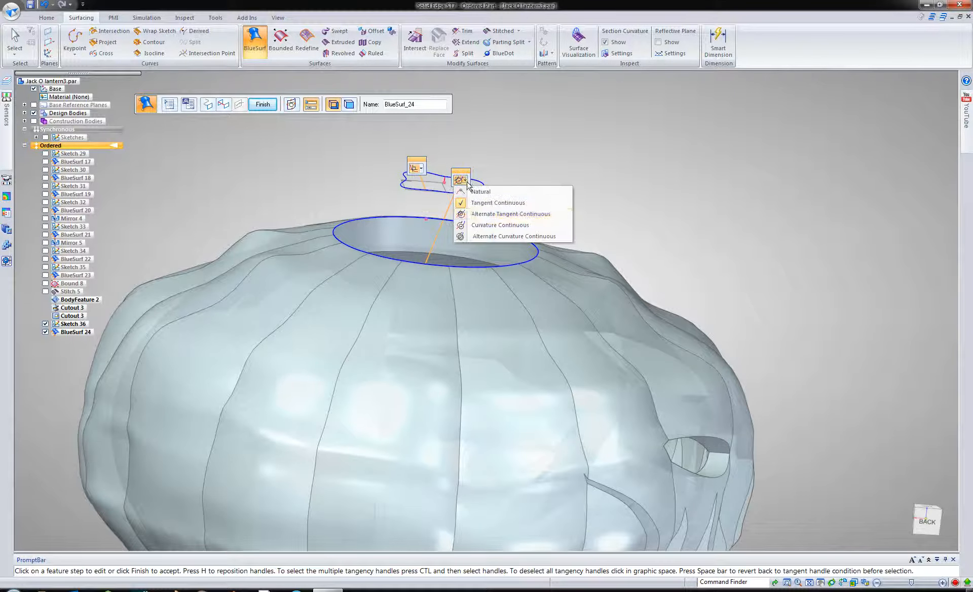
click(477, 215)
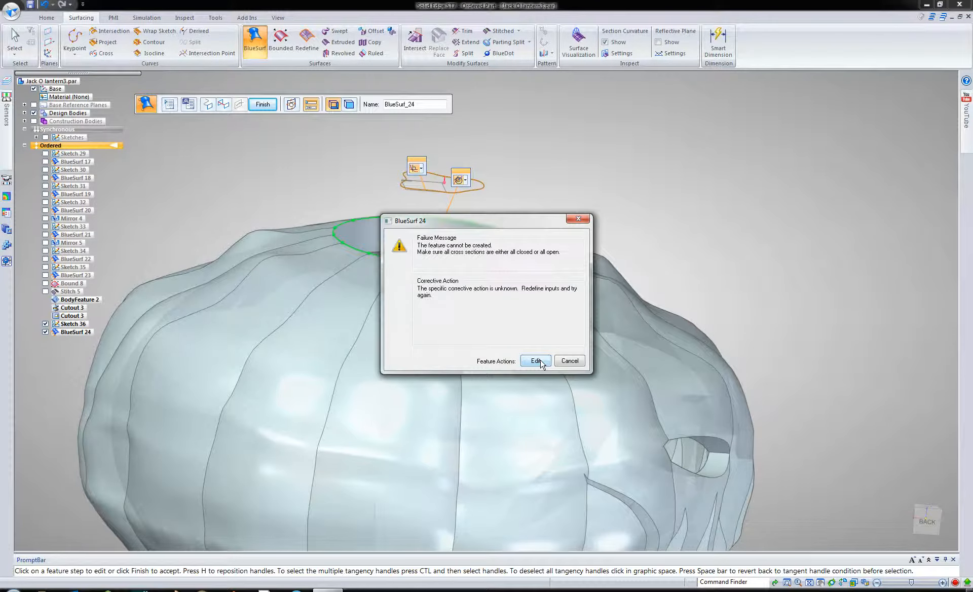
Try a different end condition for the BlueSurf where it meets the edge of the pumpkin's top opening
click(541, 361)
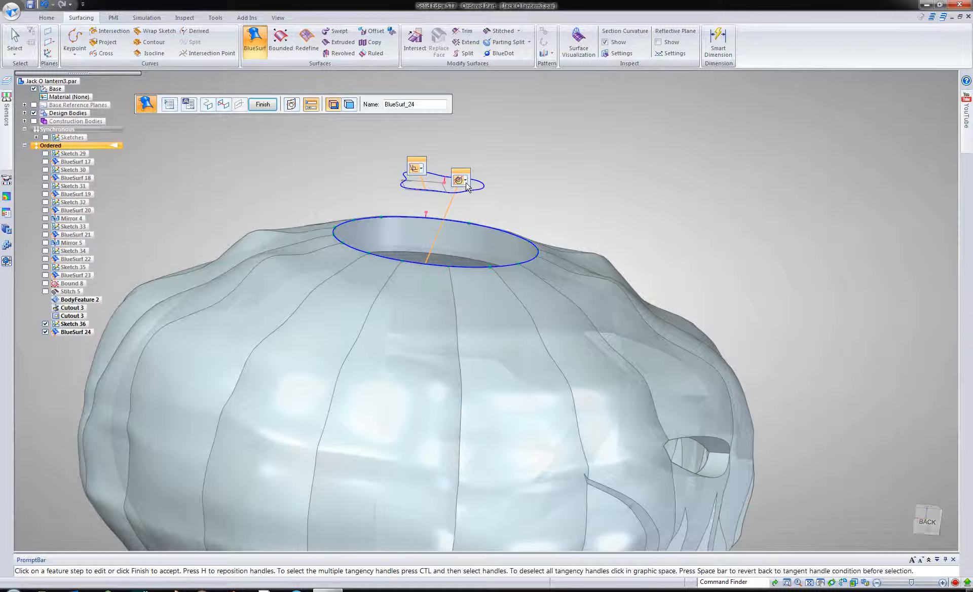
click(465, 180)
click(479, 226)
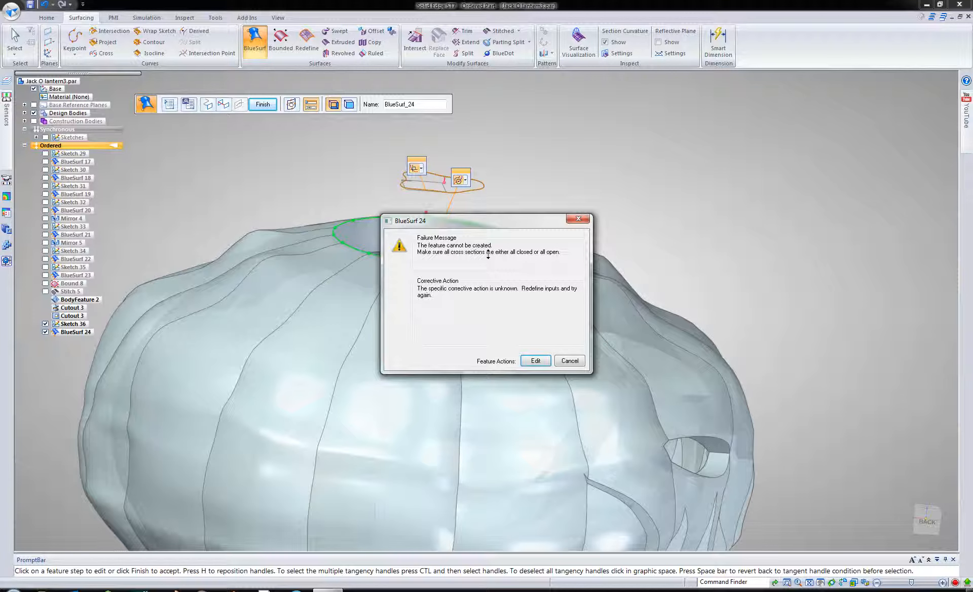
click(535, 361)
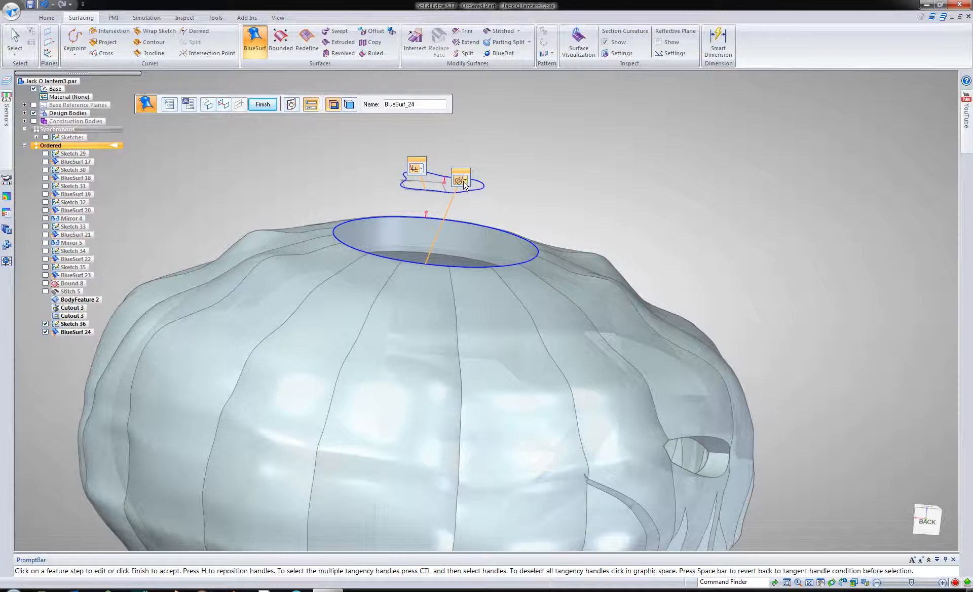
Change the BlueSurf's end condition at the pumpkin opening, set the tangency magnitude at the stem profile to 2.000, and finish the surface
click(465, 182)
click(467, 192)
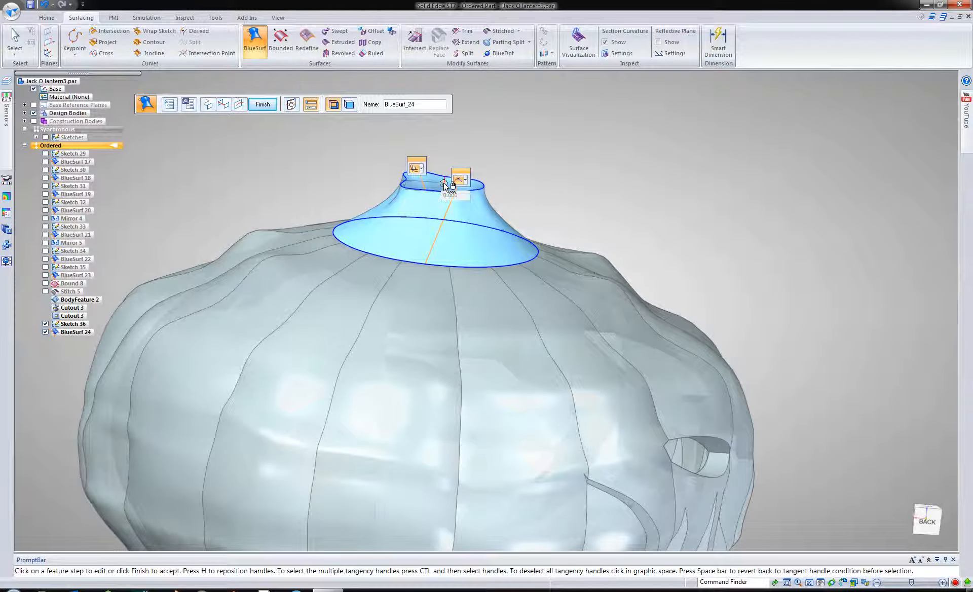
click(445, 186)
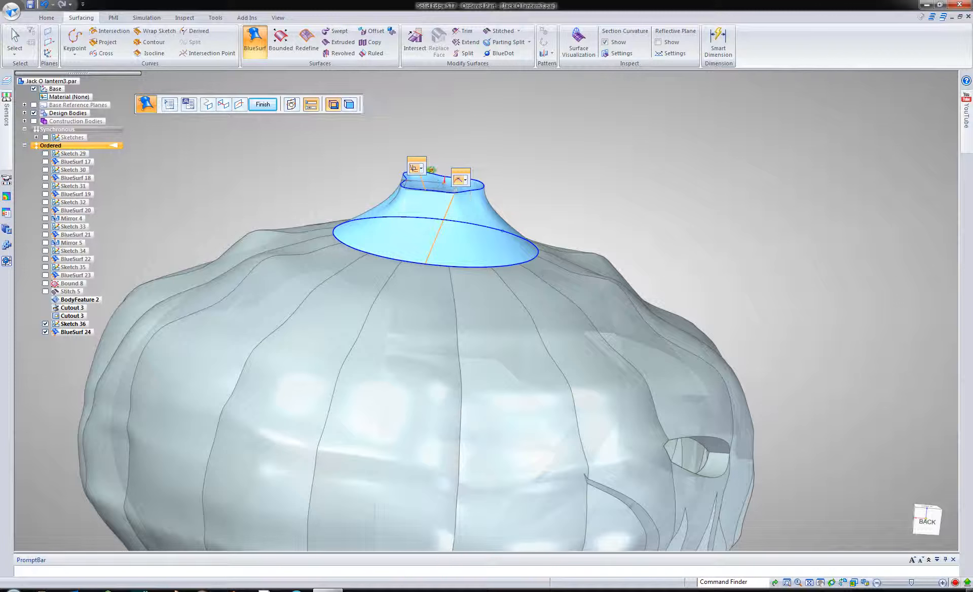
click(444, 183)
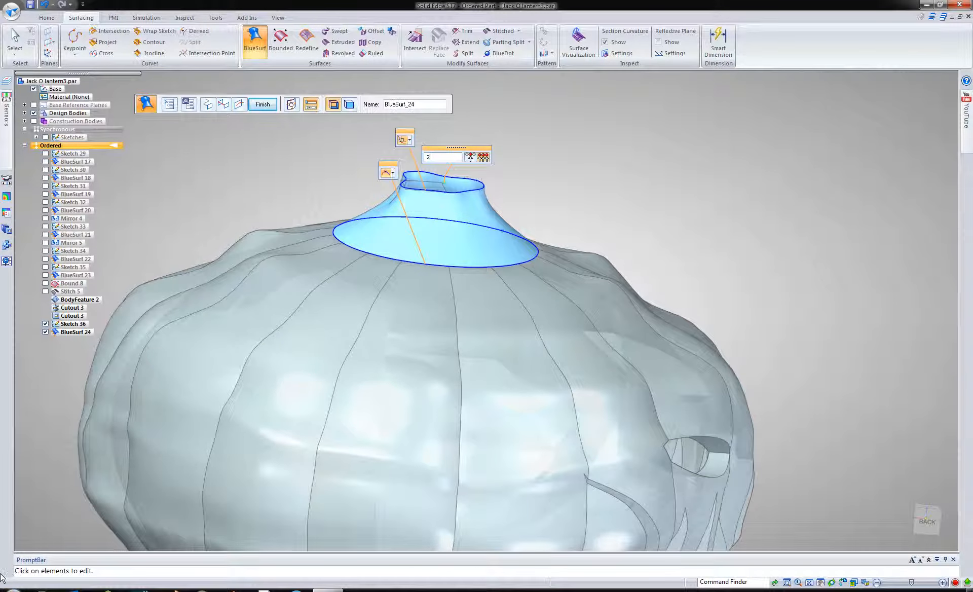
text(2)
key(Return)
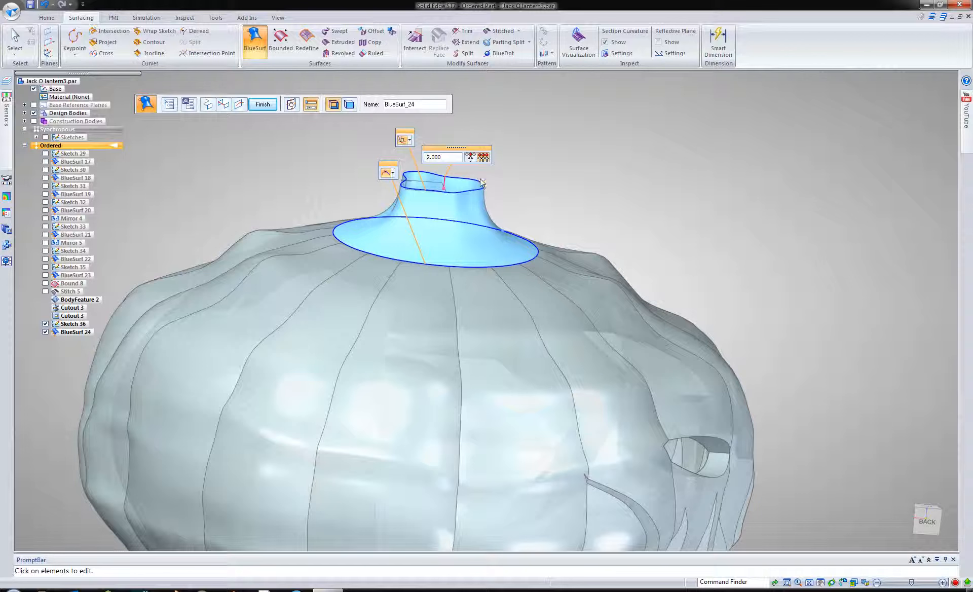
click(509, 197)
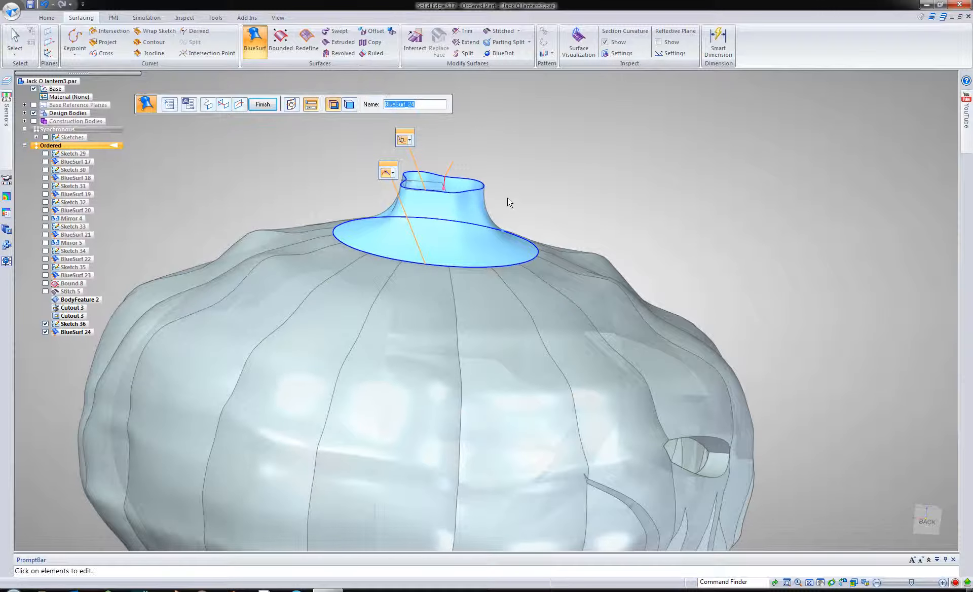
right_click(507, 199)
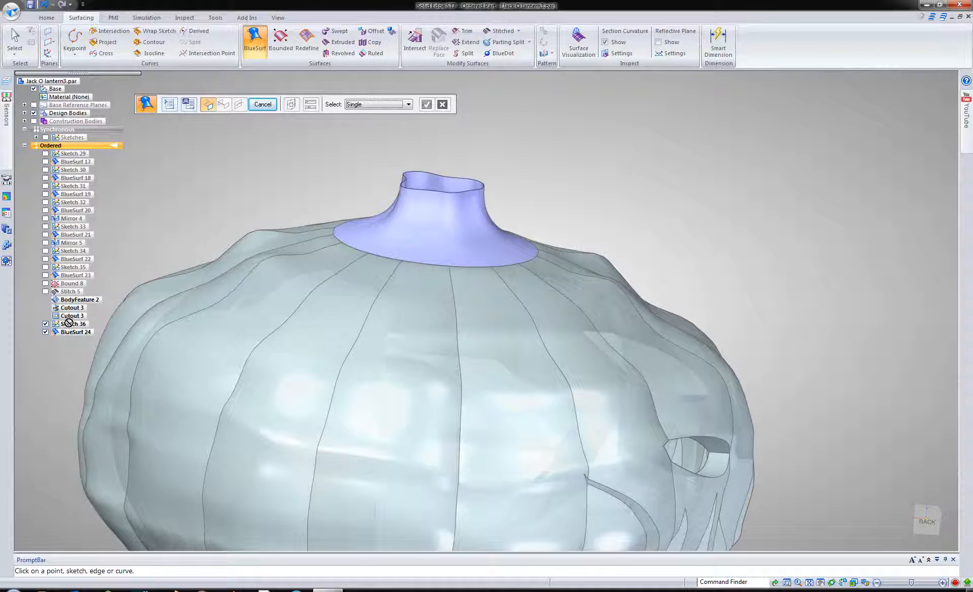
click(14, 41)
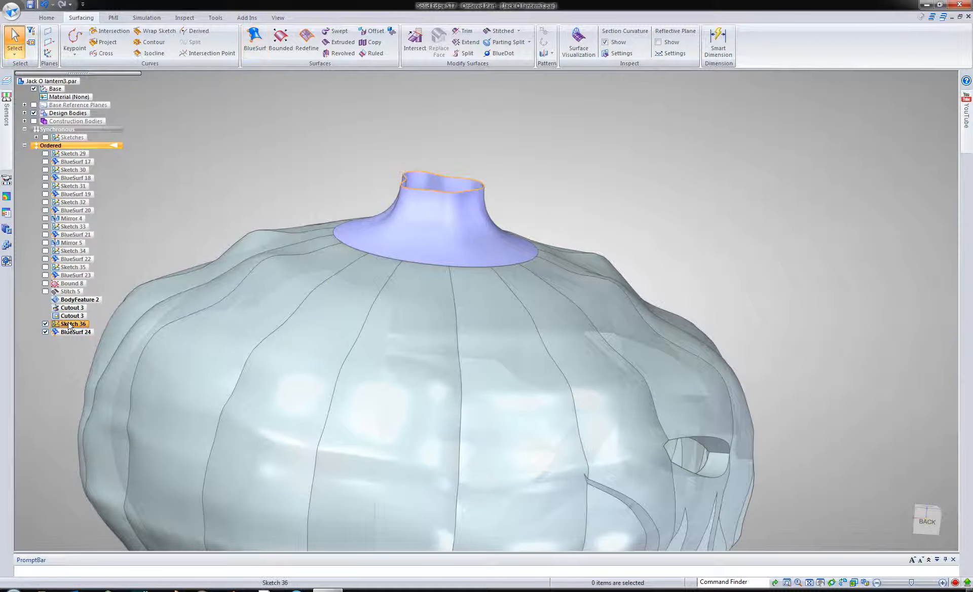
Edit the definition of Sketch 36, trying a plane height of 4.500 in before setting it to 5.000 in
right_click(68, 324)
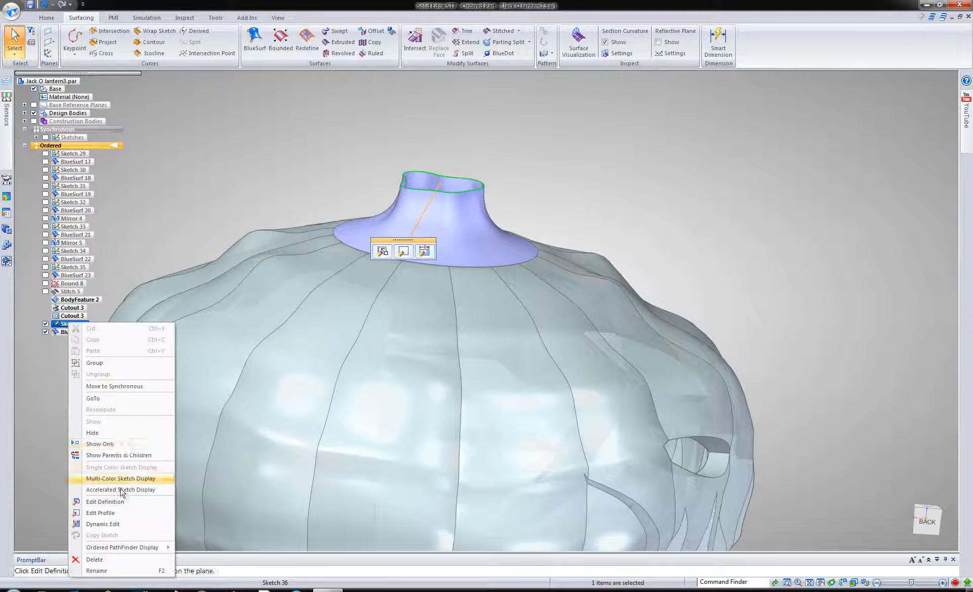
click(84, 498)
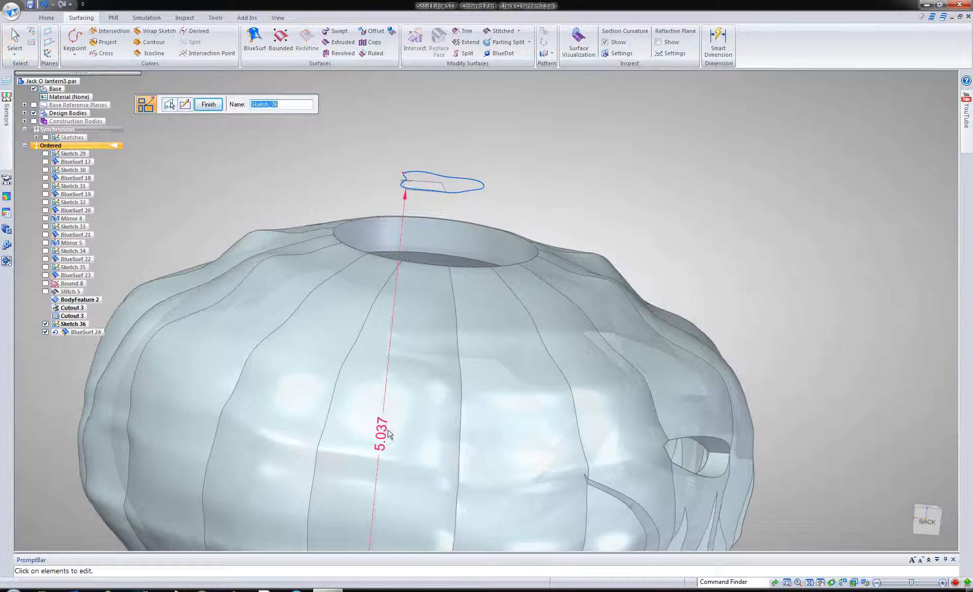
click(380, 446)
text(4)
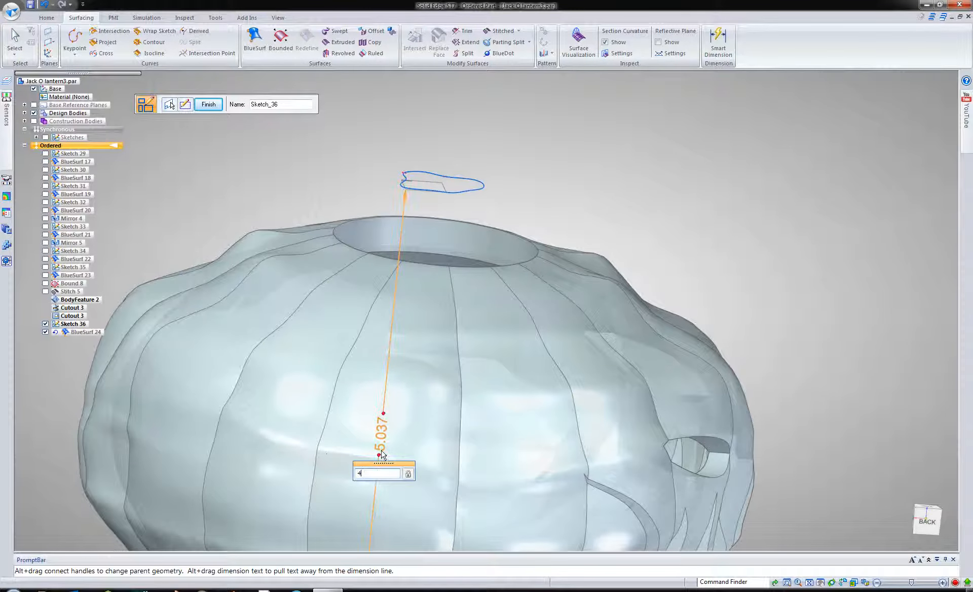
text(.5)
key(Return)
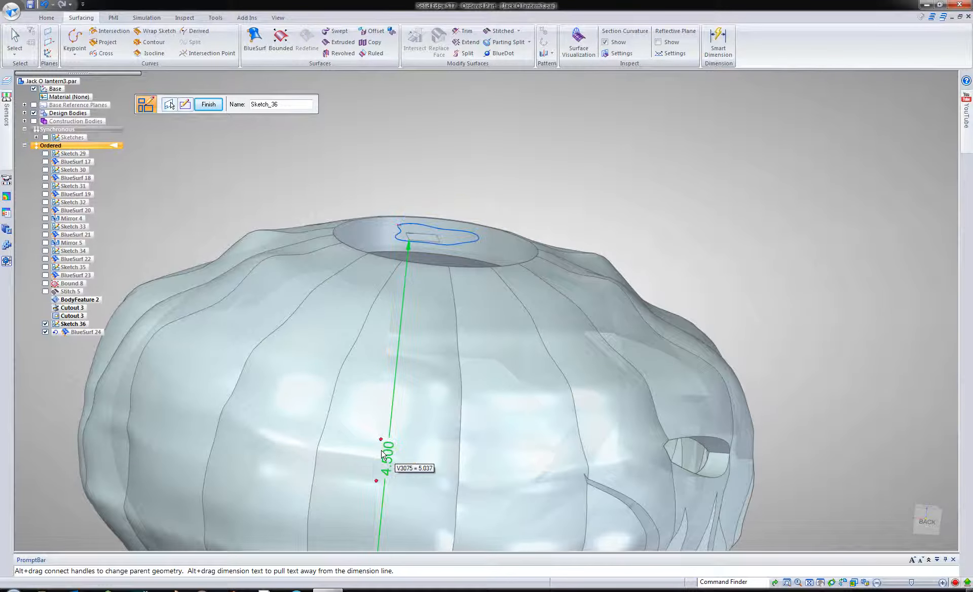
click(383, 458)
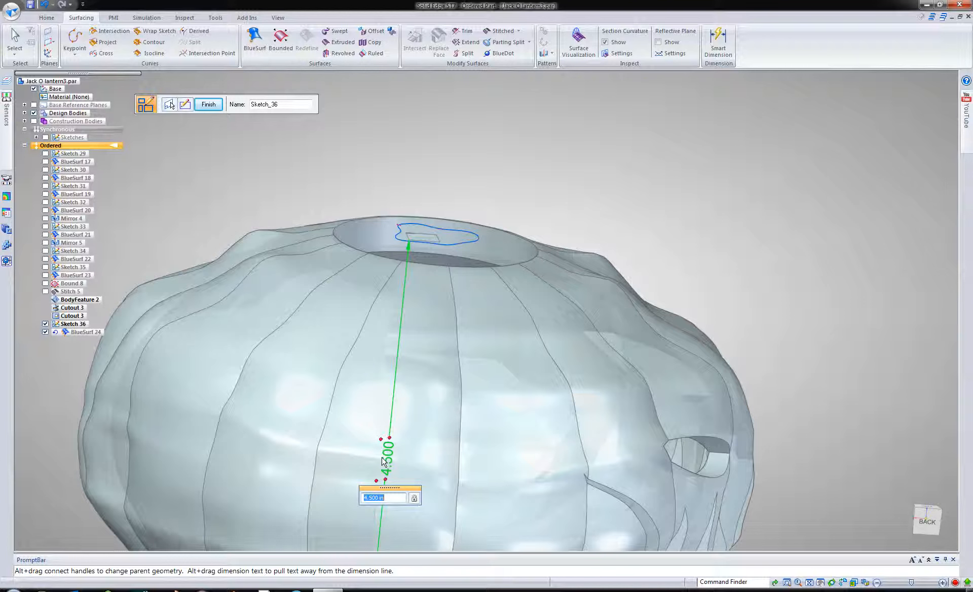
key(Return)
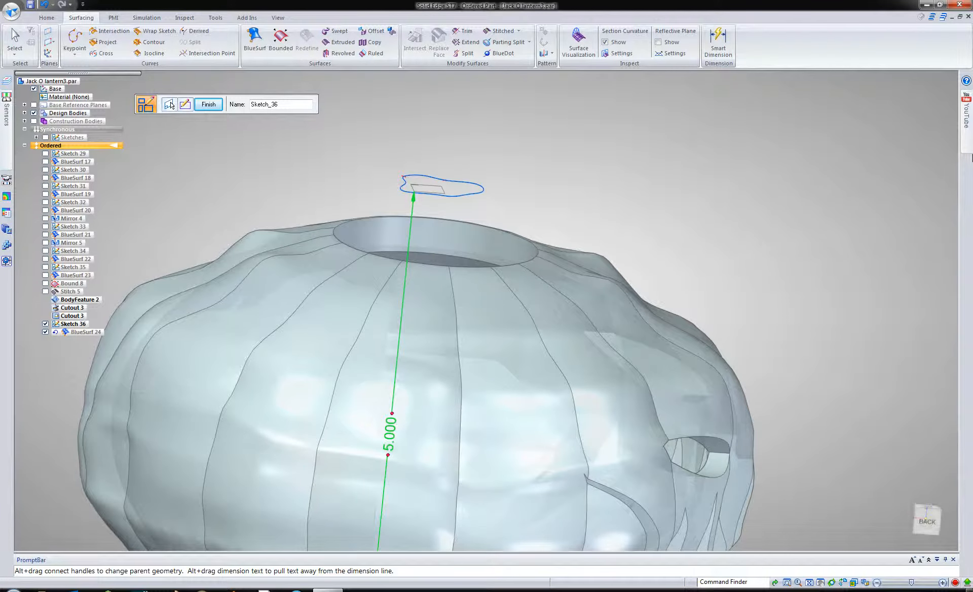
mouse_move(967, 151)
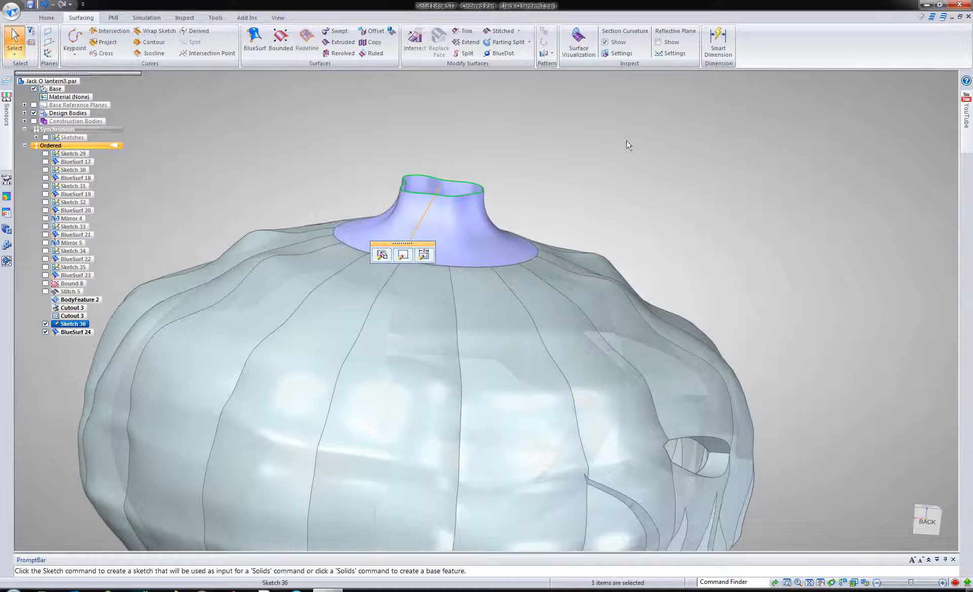
key(Escape)
Start a new sketch on the vertical plane through the origin, parallel to the pumpkin's carved face
middle_drag(610, 205, 436, 195)
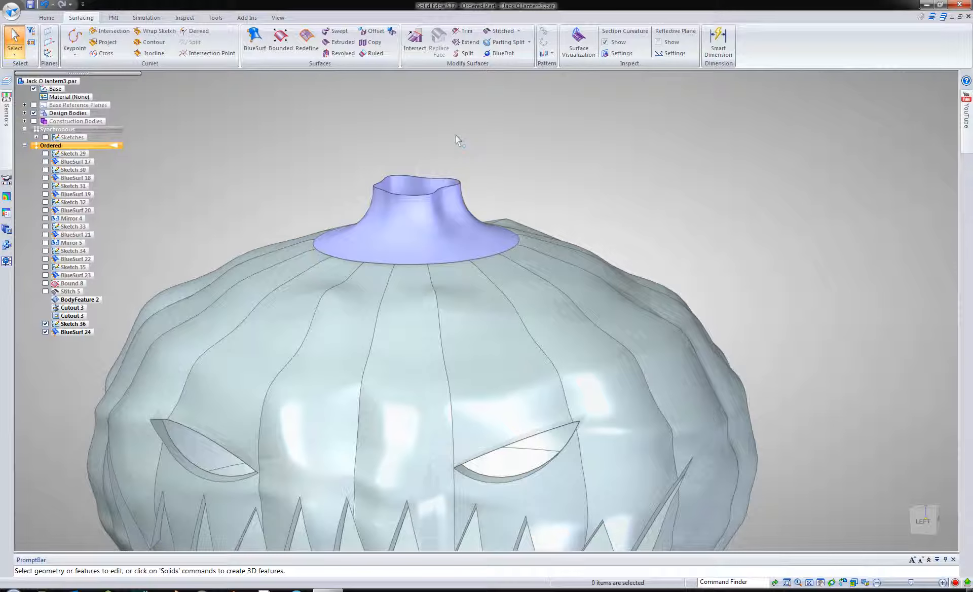
shift+middle_drag(456, 136, 449, 159)
middle_drag(448, 208, 448, 191)
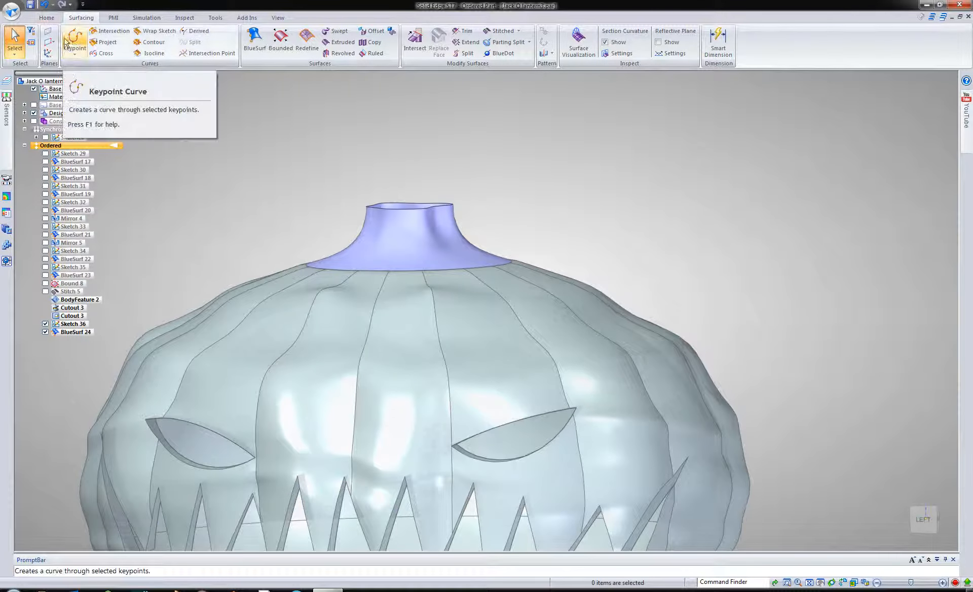
click(46, 18)
click(116, 40)
scroll(234, 148, down, 2)
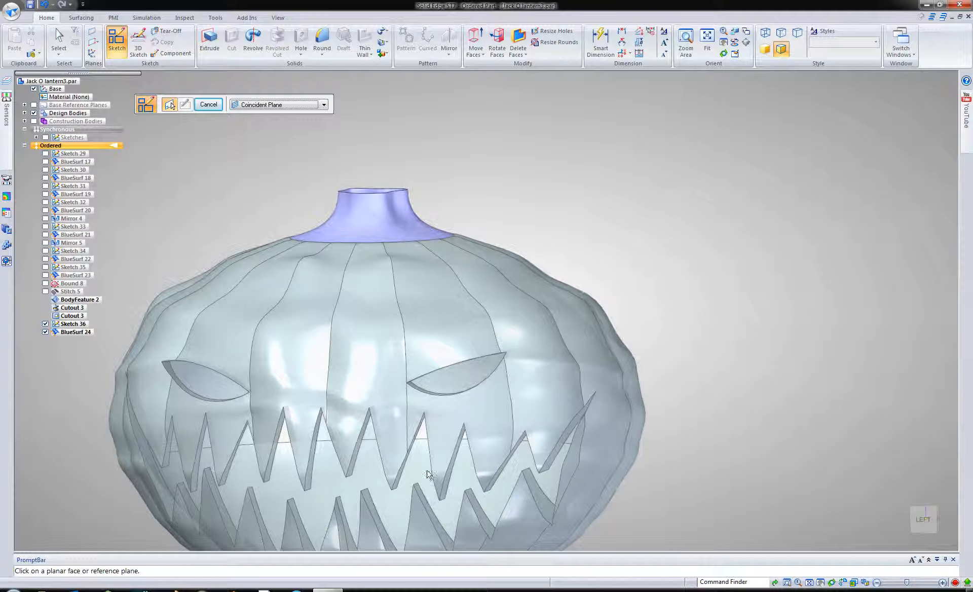
scroll(381, 237, down, 3)
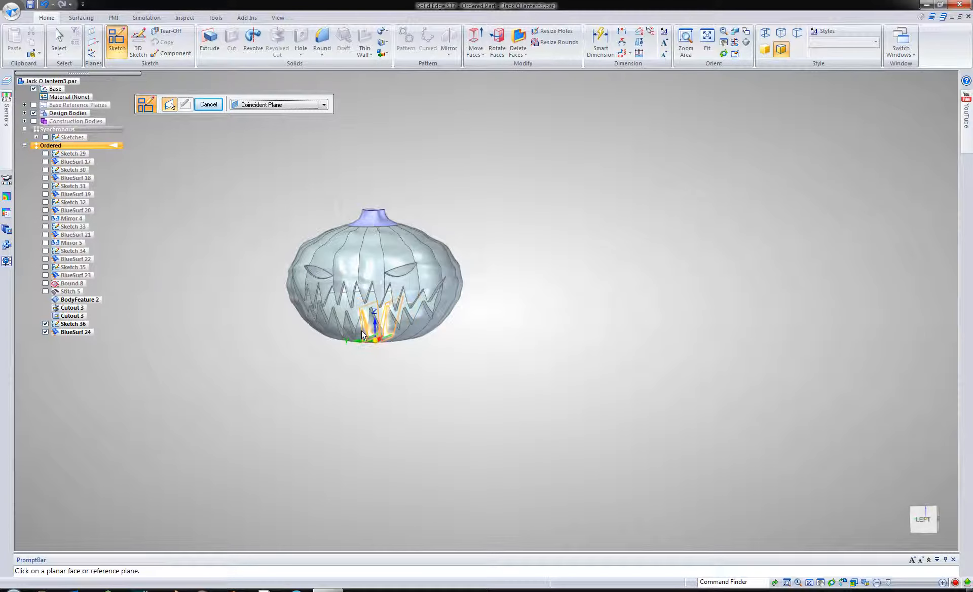
mouse_move(367, 343)
middle_down()
mouse_move(372, 384)
mouse_move(367, 333)
middle_up()
scroll(367, 334, up, 5)
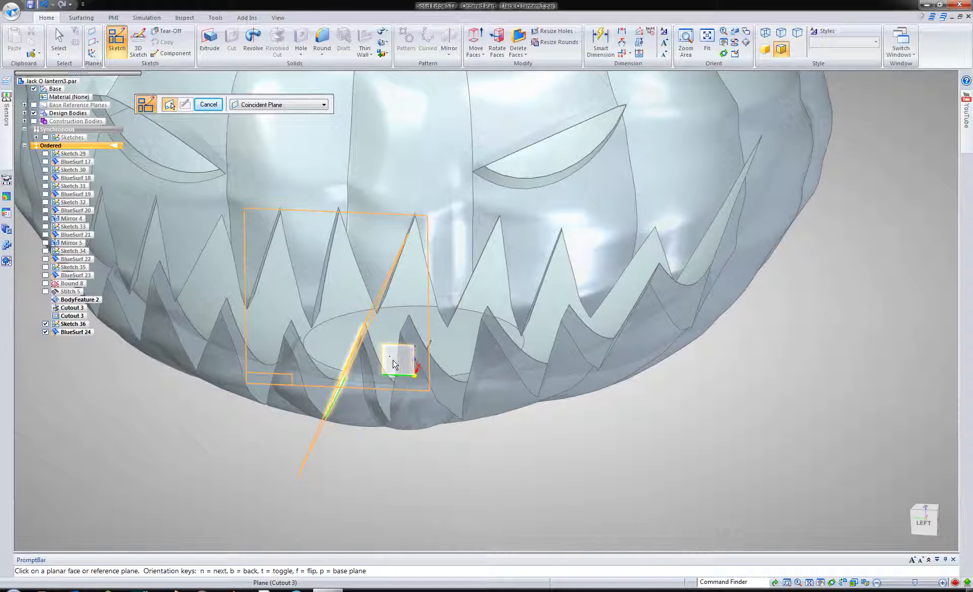
click(395, 363)
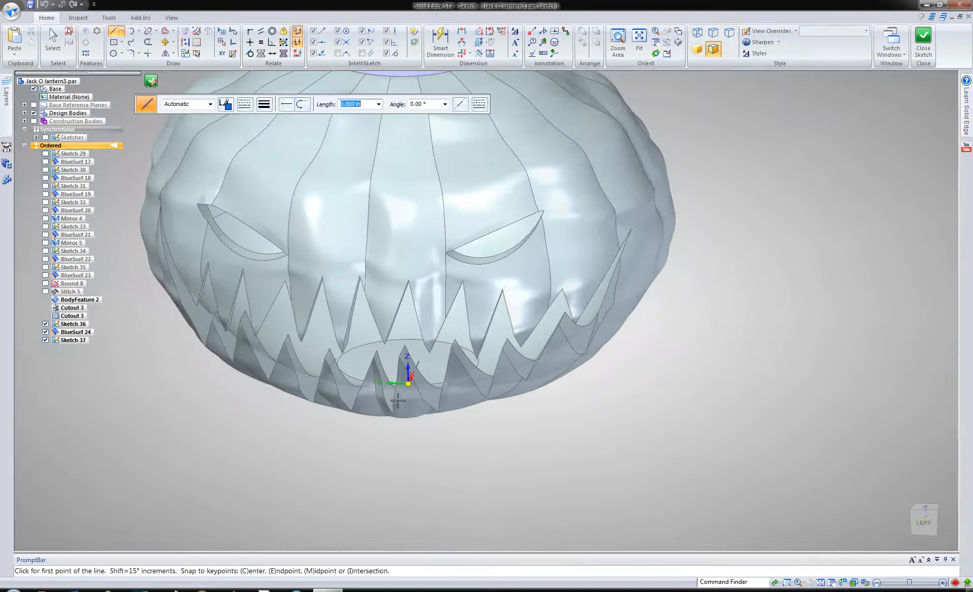
Show the sketch in the Left view with the stem and the empty space above it visible
scroll(398, 401, down, 3)
shift+middle_drag(419, 264, 426, 291)
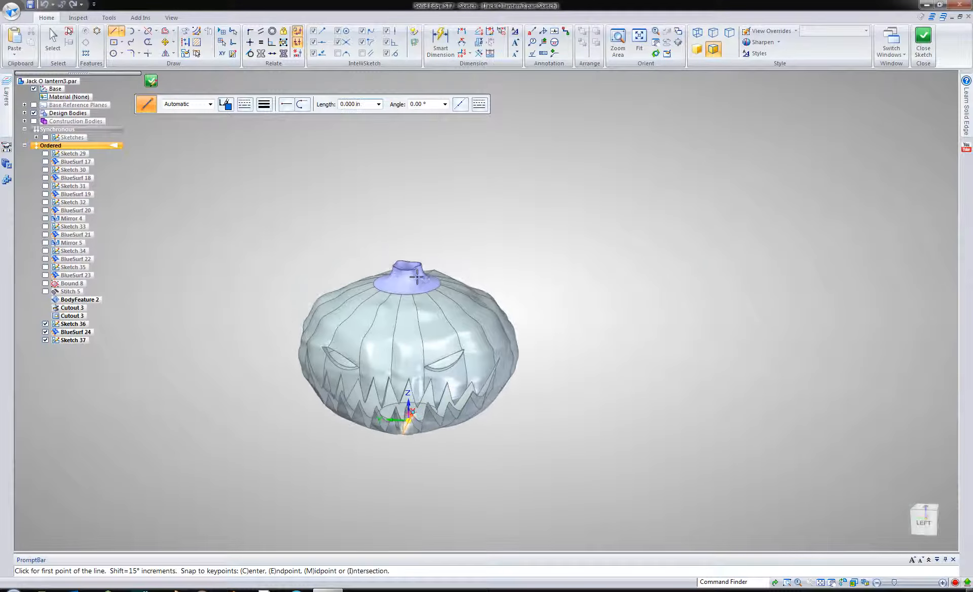
scroll(415, 275, up, 2)
key(ctrl+h)
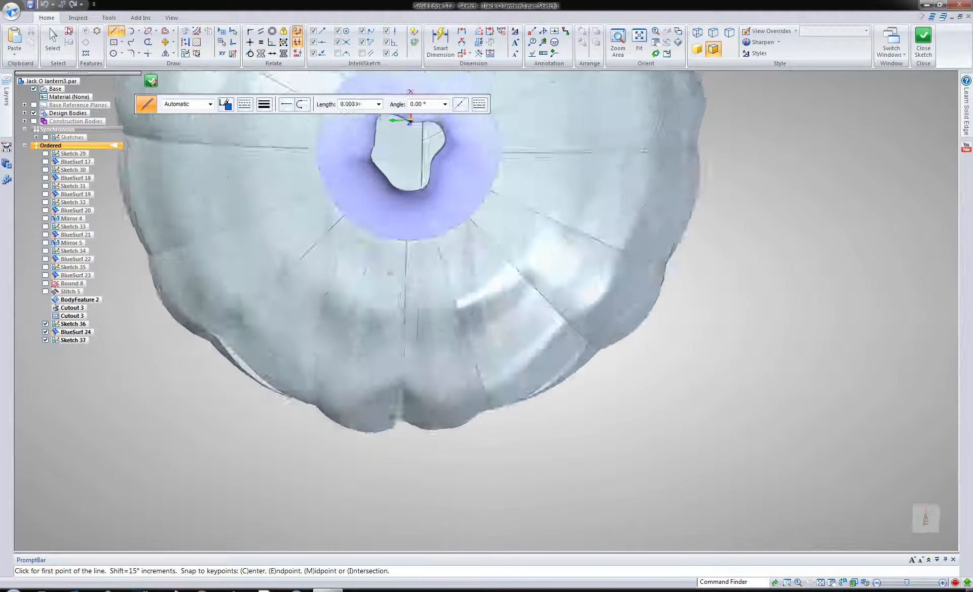
key(ctrl+l)
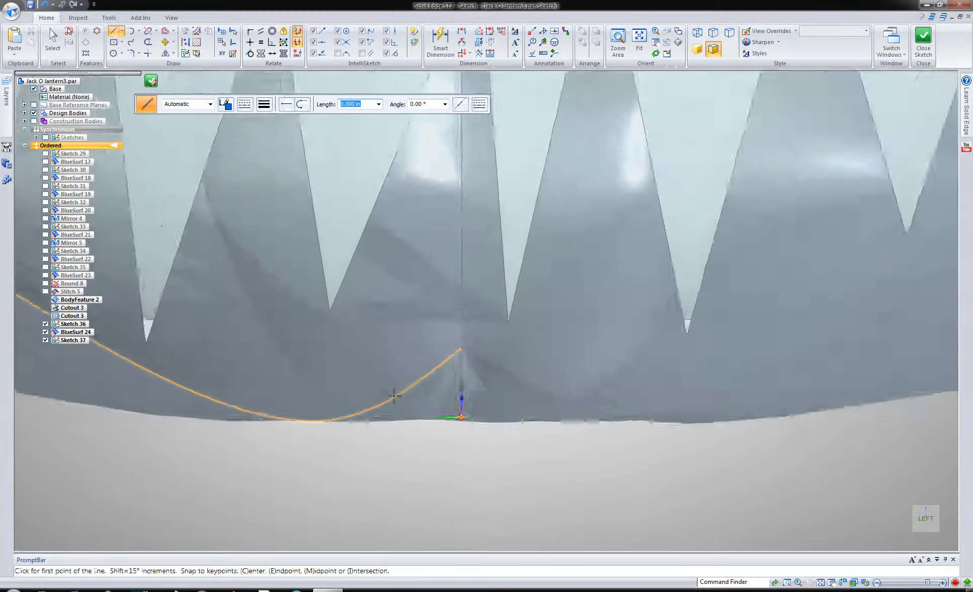
scroll(394, 396, down, 5)
shift+middle_drag(434, 306, 441, 563)
shift+middle_drag(434, 163, 412, 298)
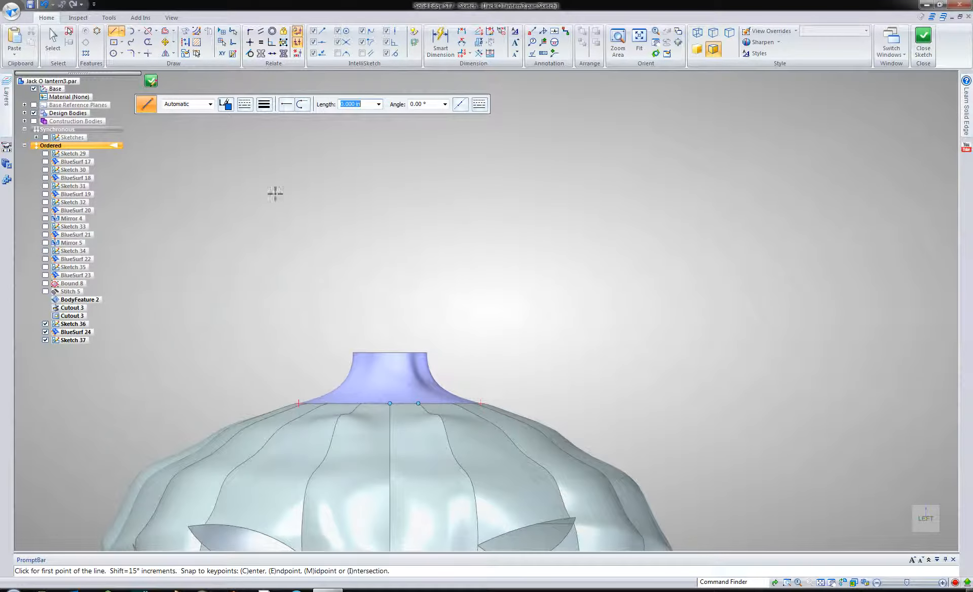
click(139, 31)
click(152, 65)
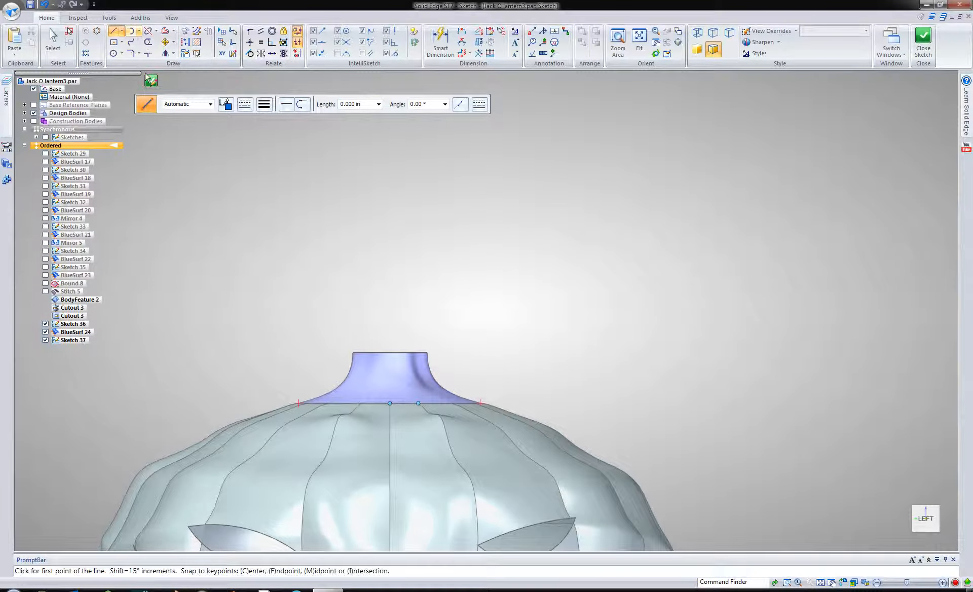
click(389, 352)
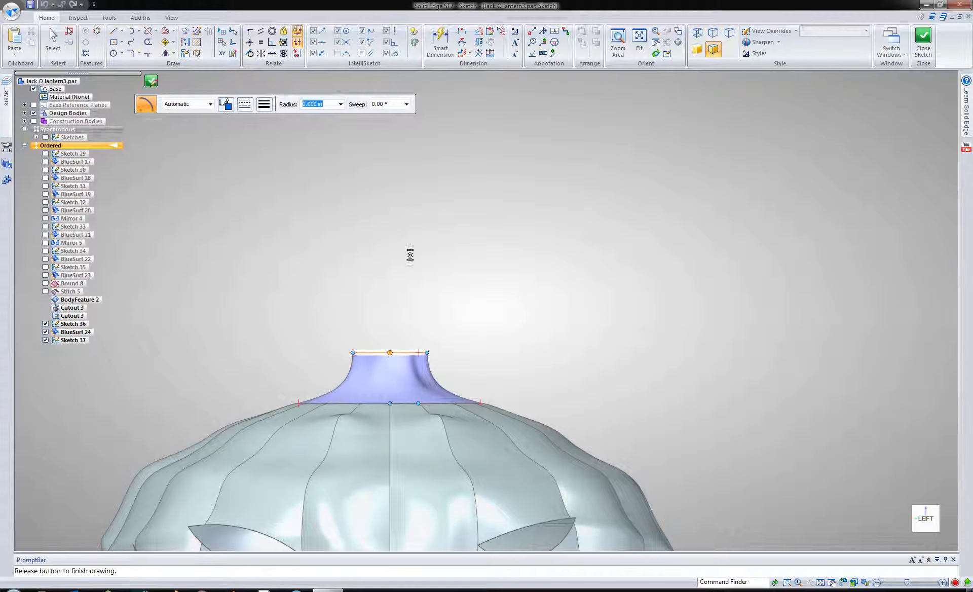
click(505, 227)
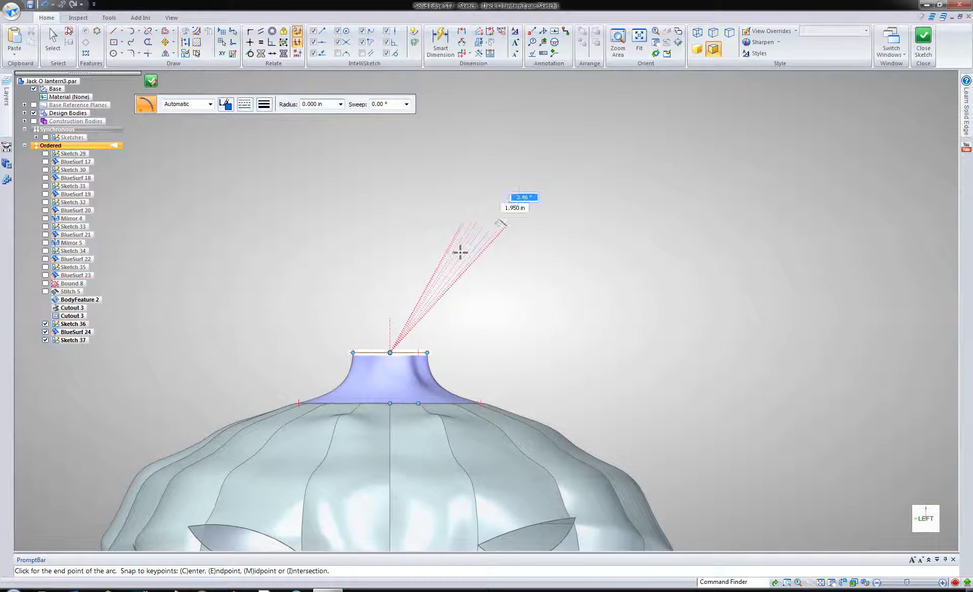
Draw a three-point arc of about 2.1 in radius from the midpoint of the stem's top edge, curving up and to the right
click(138, 31)
click(161, 54)
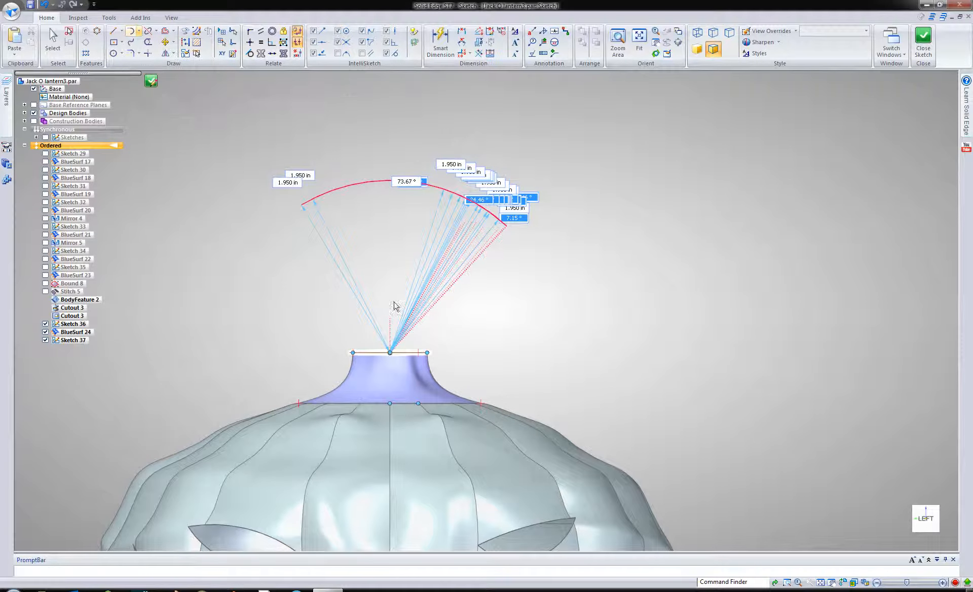
scroll(391, 352, up, 1)
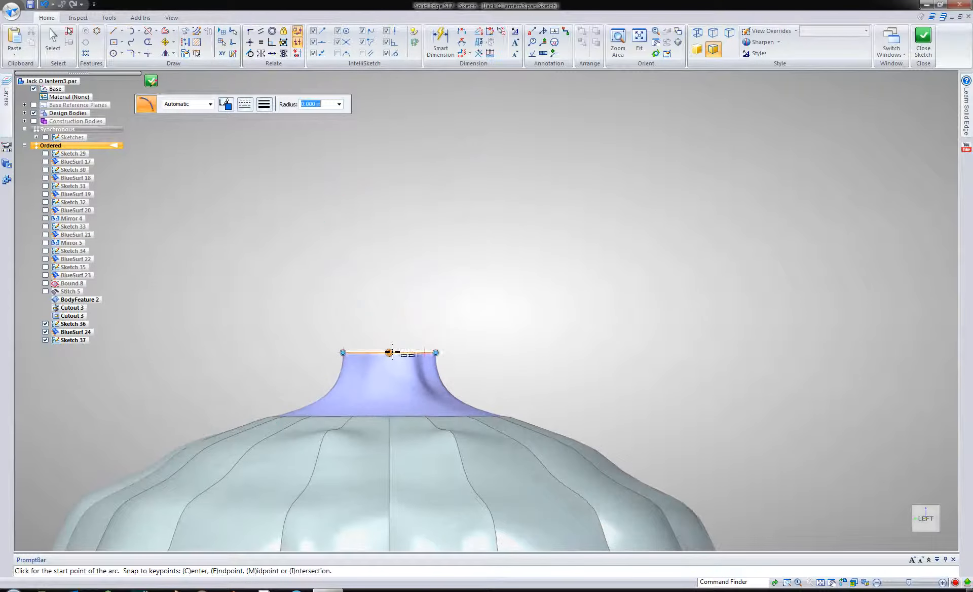
click(390, 352)
click(566, 123)
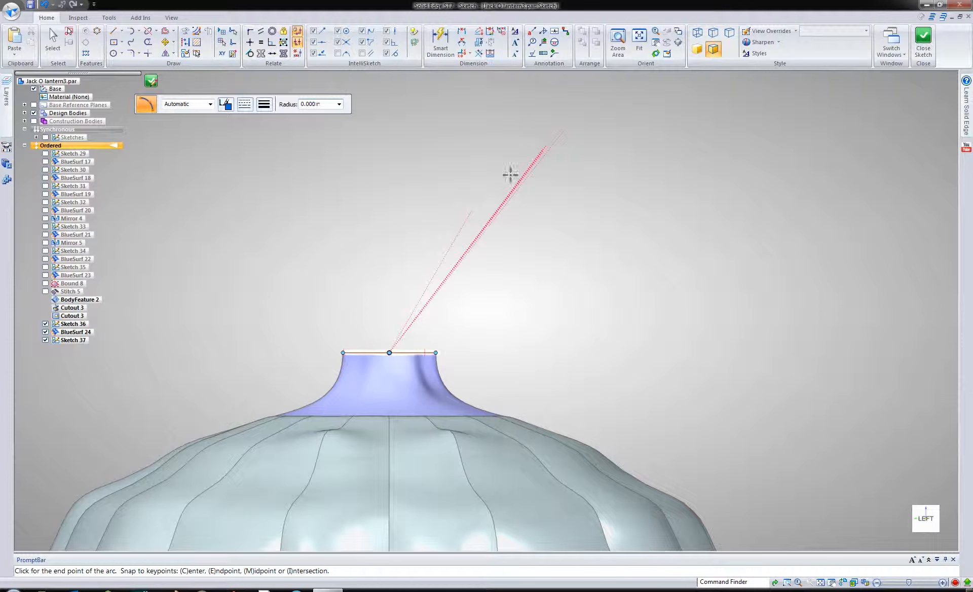
click(426, 278)
scroll(425, 278, down, 2)
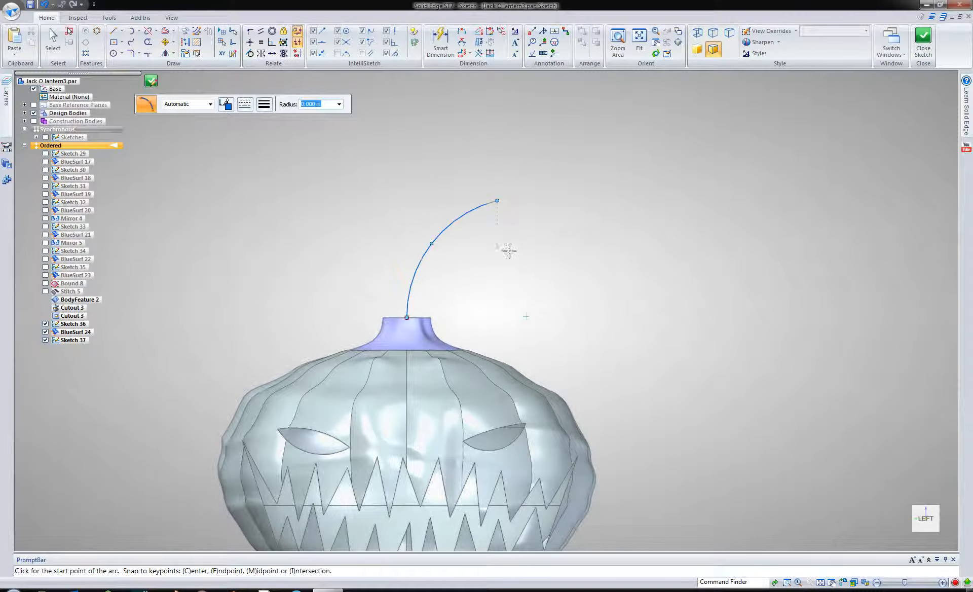
key(Escape)
click(481, 208)
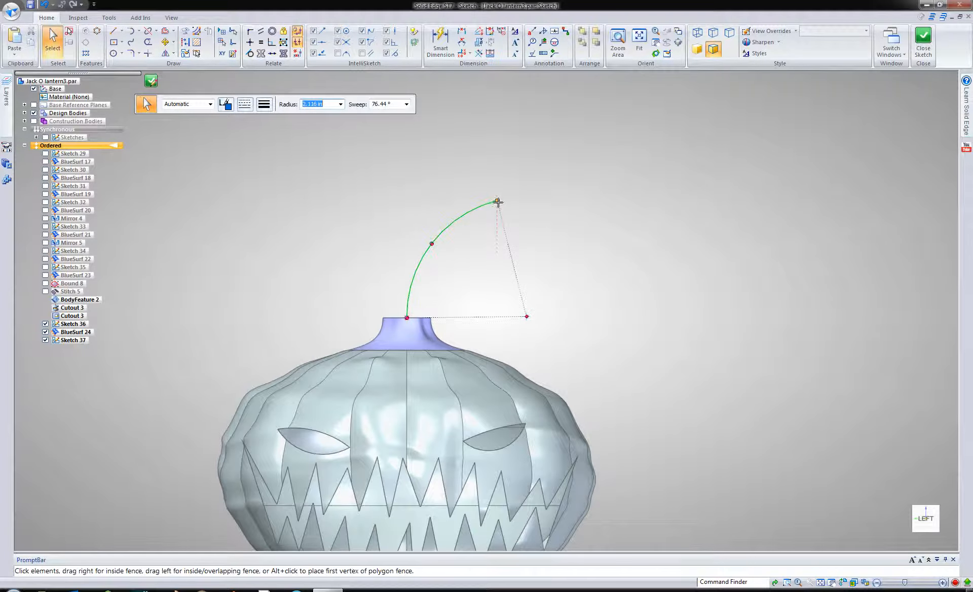
Shorten the arc by pulling in its free upper end and make it perpendicular to the stem's top edge
drag(498, 201, 430, 250)
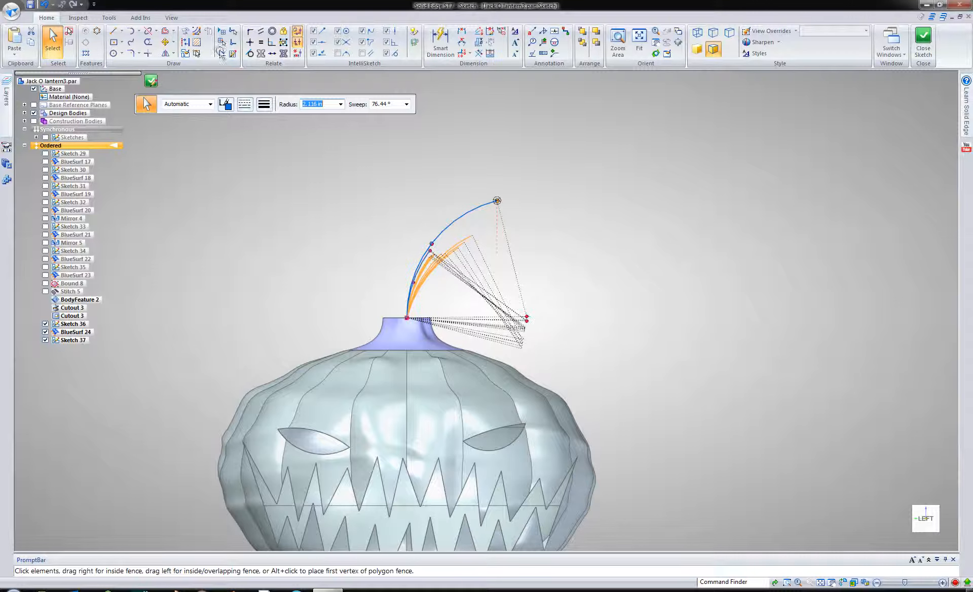
click(272, 42)
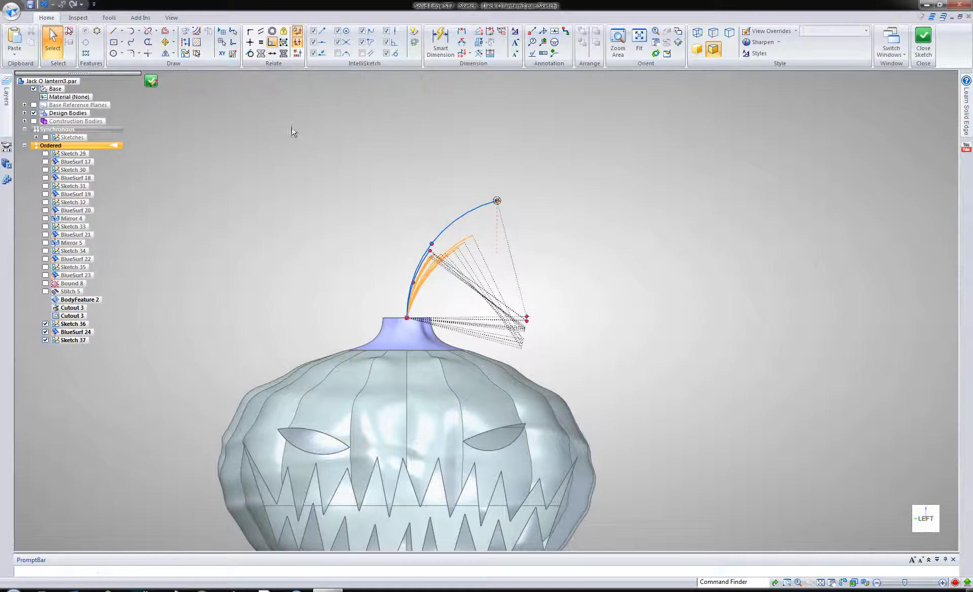
click(393, 317)
click(406, 306)
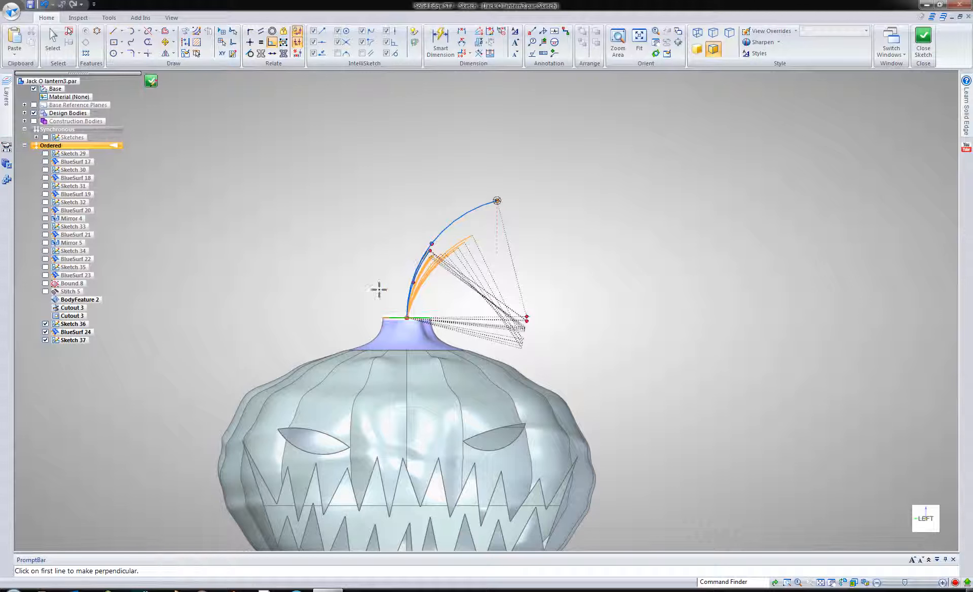
Close and finish the arc path sketch
scroll(365, 253, down, 3)
scroll(365, 254, up, 2)
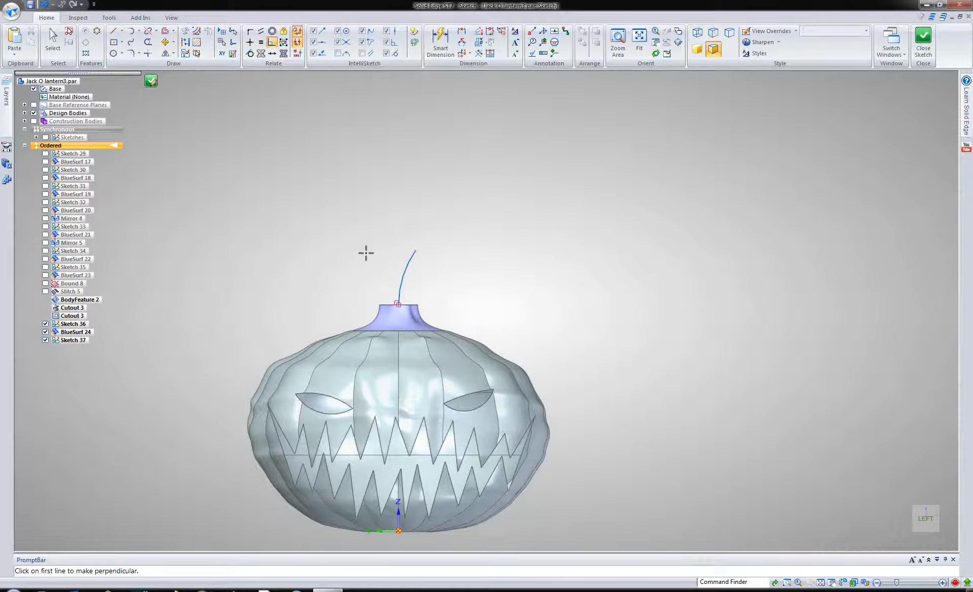
click(152, 83)
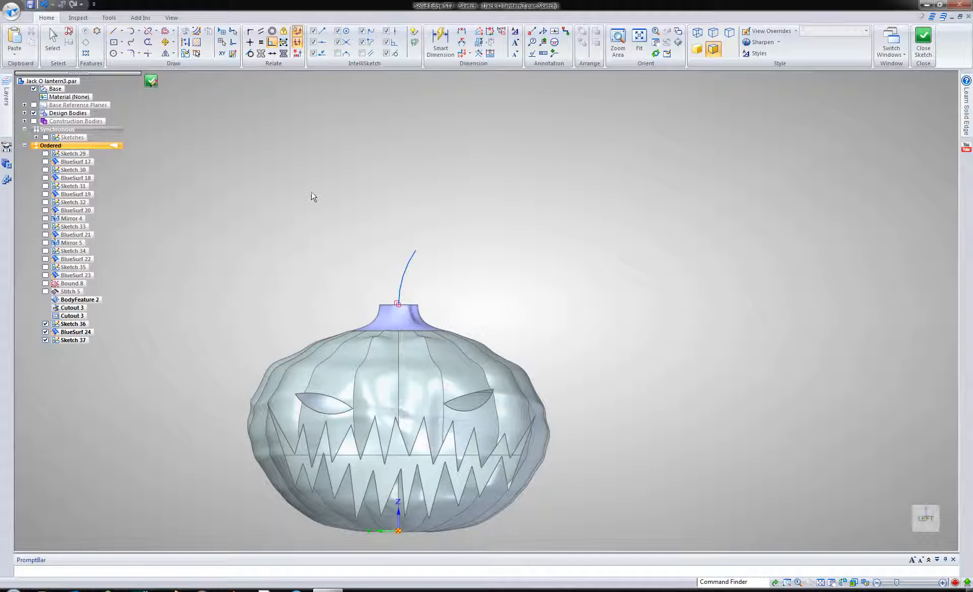
right_click(369, 240)
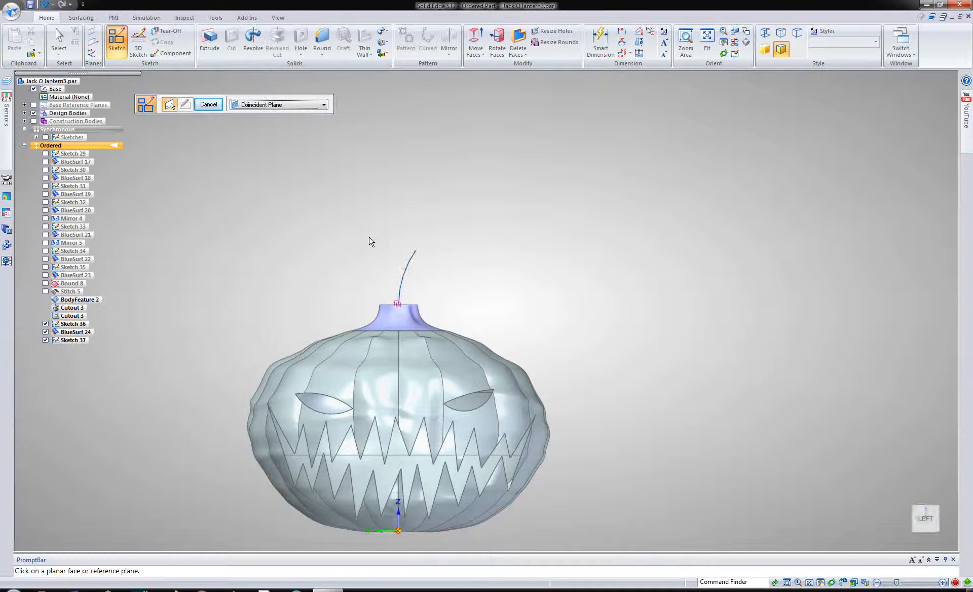
Start a Tear-Off sketch on a plane normal to the arc at its free upper end
middle_drag(369, 241, 338, 308)
scroll(435, 281, up, 3)
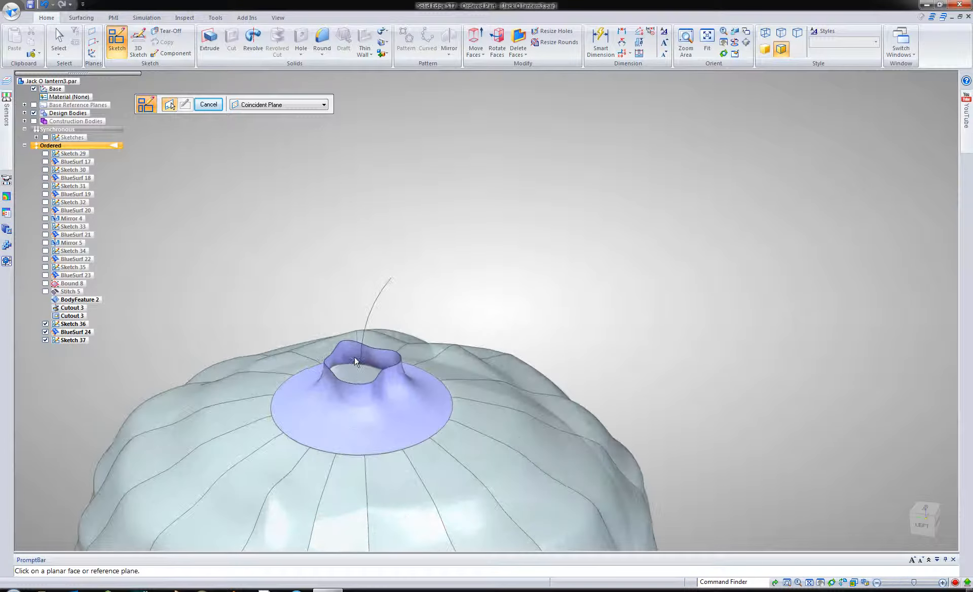
shift+middle_drag(354, 357, 362, 308)
shift+middle_drag(383, 252, 383, 246)
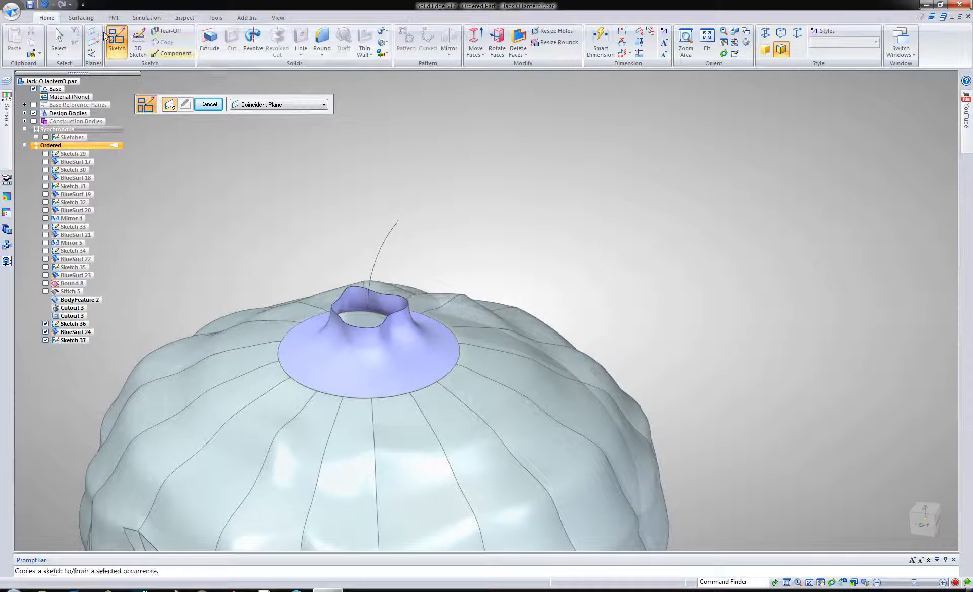
click(117, 41)
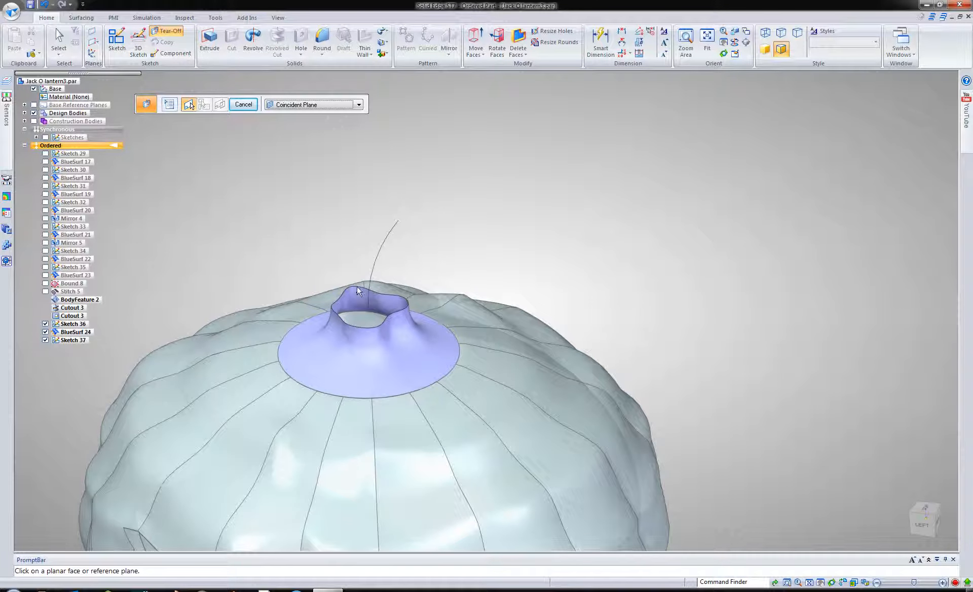
click(313, 105)
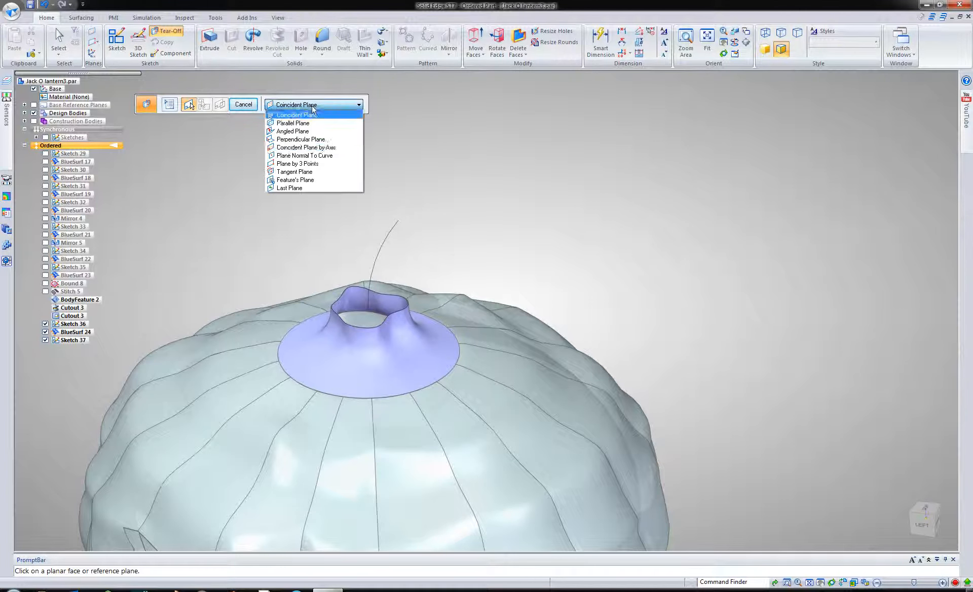
click(301, 155)
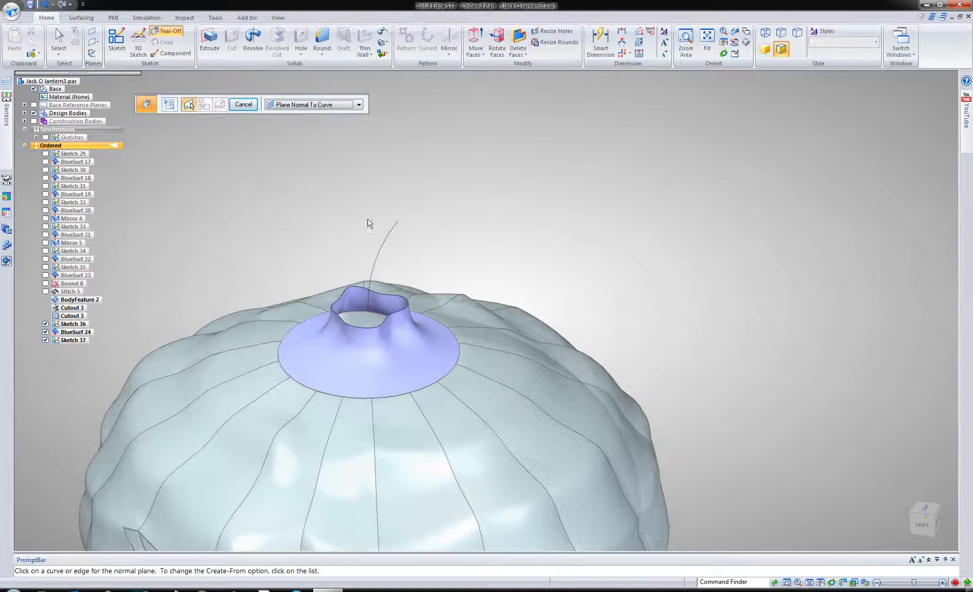
click(382, 250)
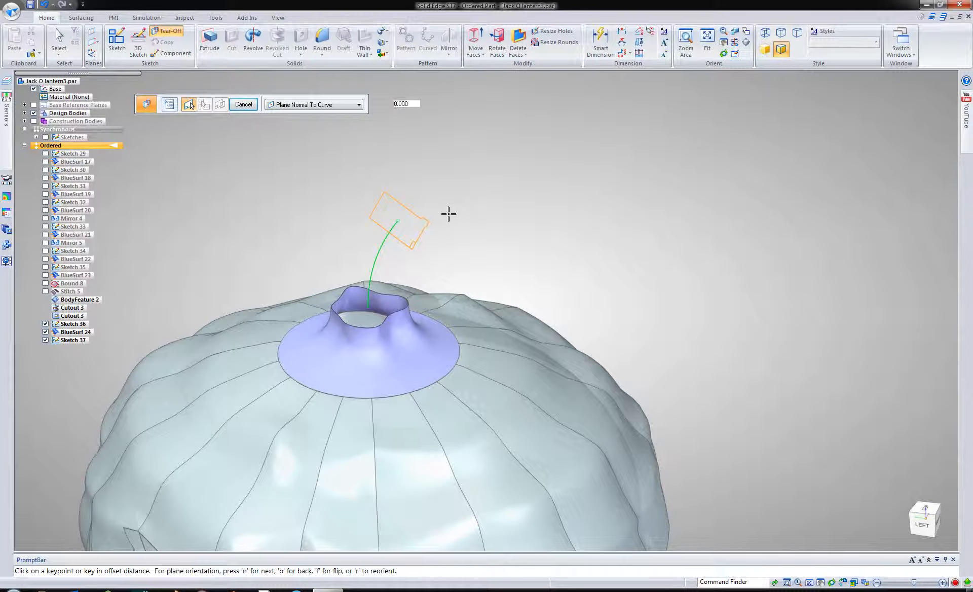
click(449, 214)
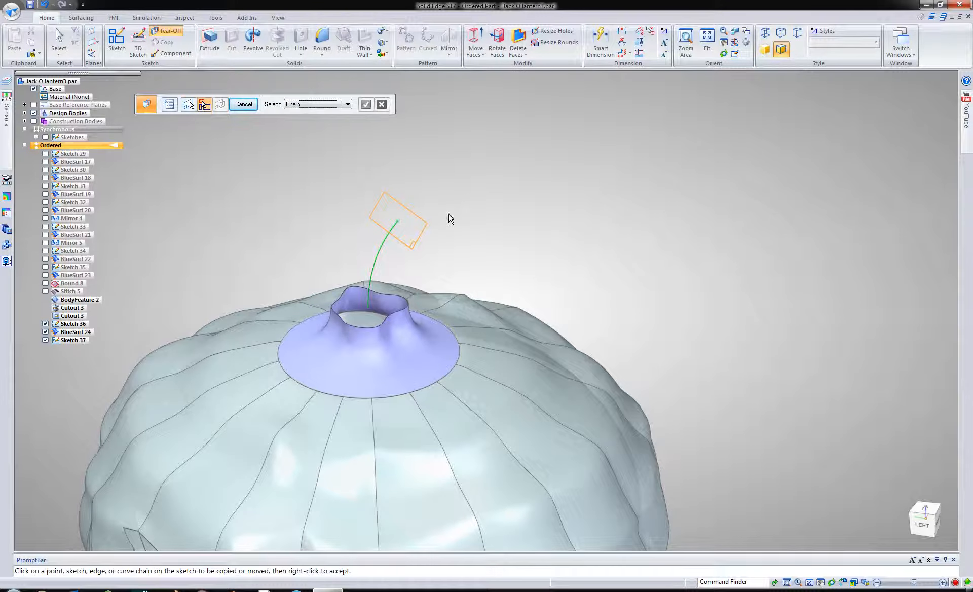
Copy the wavy top edge loop of the stem base onto the normal plane as non-associative elements
click(406, 306)
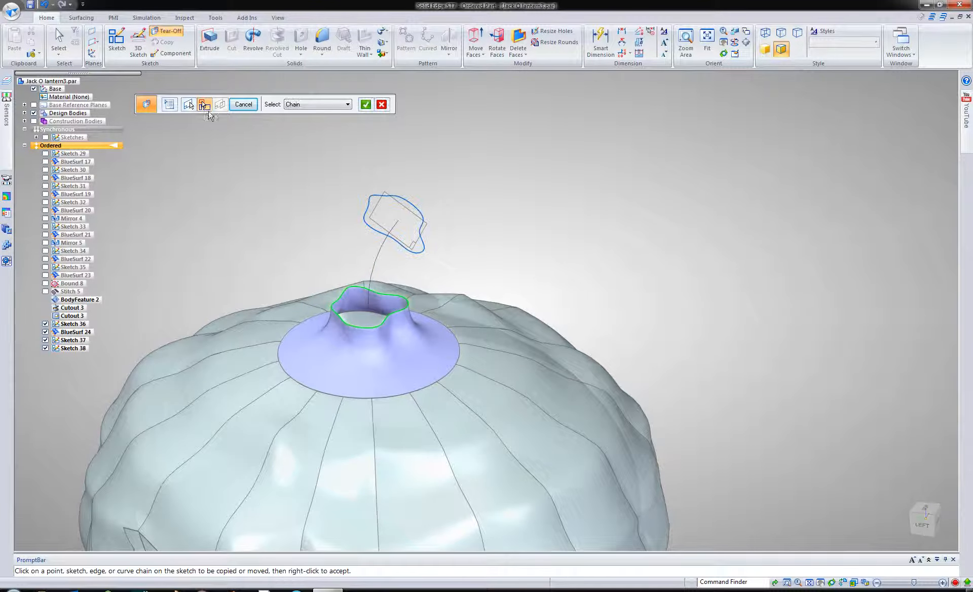
click(175, 107)
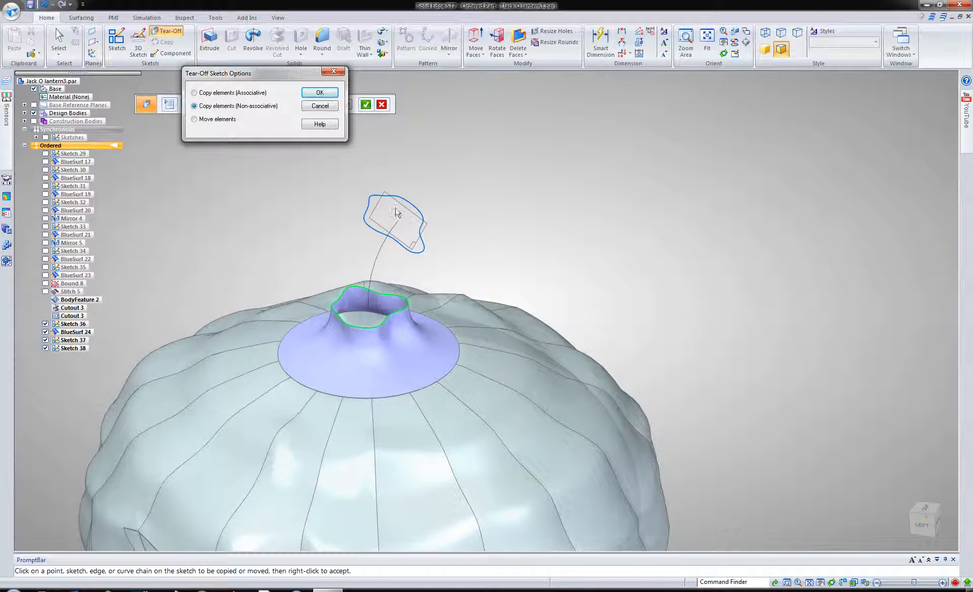
click(320, 94)
click(365, 105)
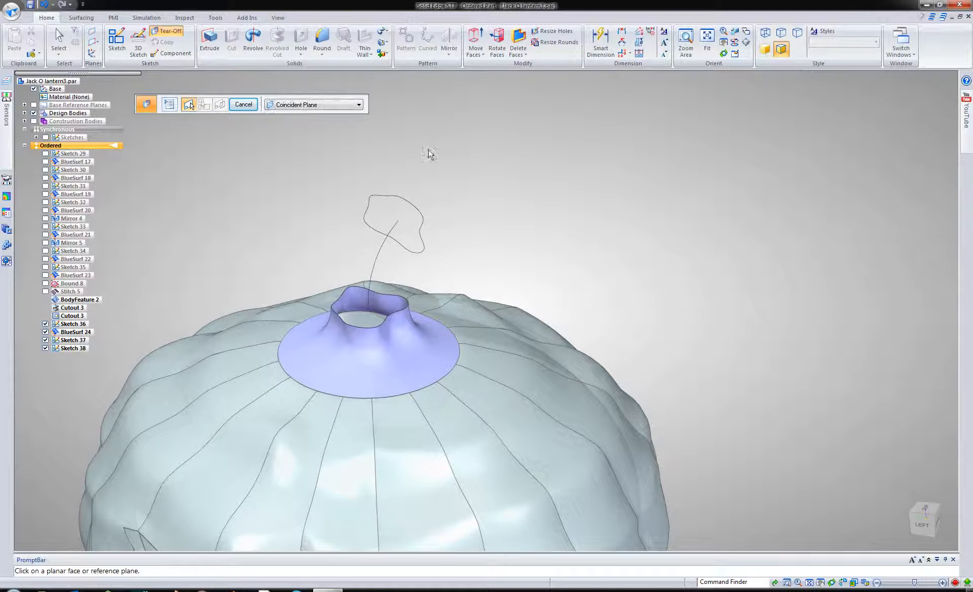
key(Escape)
Edit the copied loop's profile, scaling it to about half size around the arc's end point, and close the sketch
right_click(418, 216)
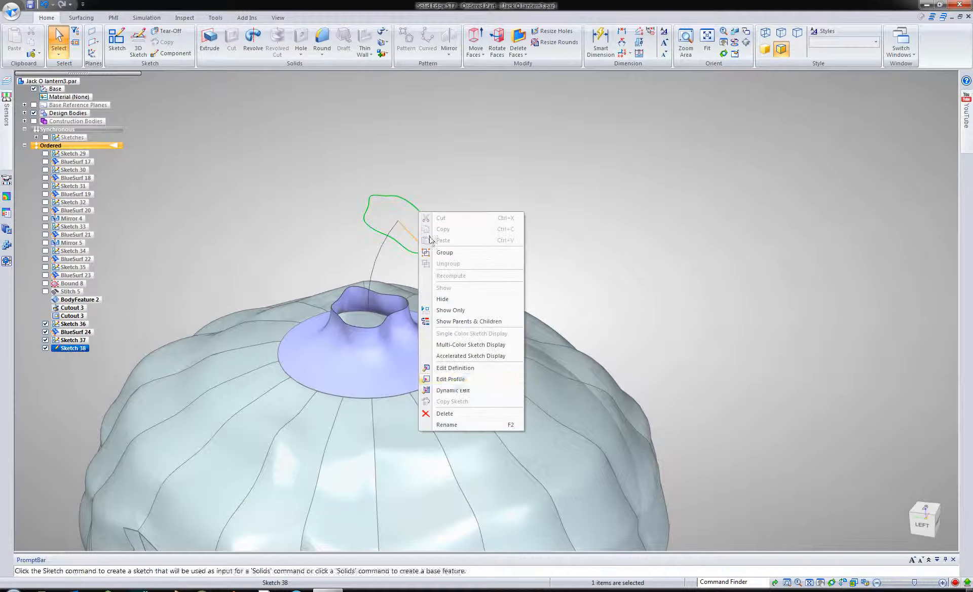
click(507, 375)
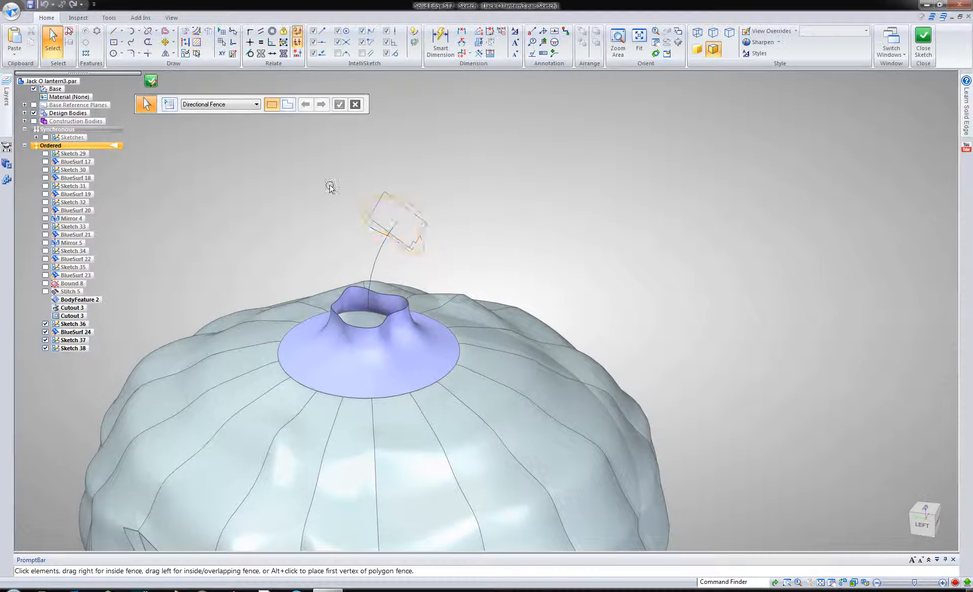
click(173, 55)
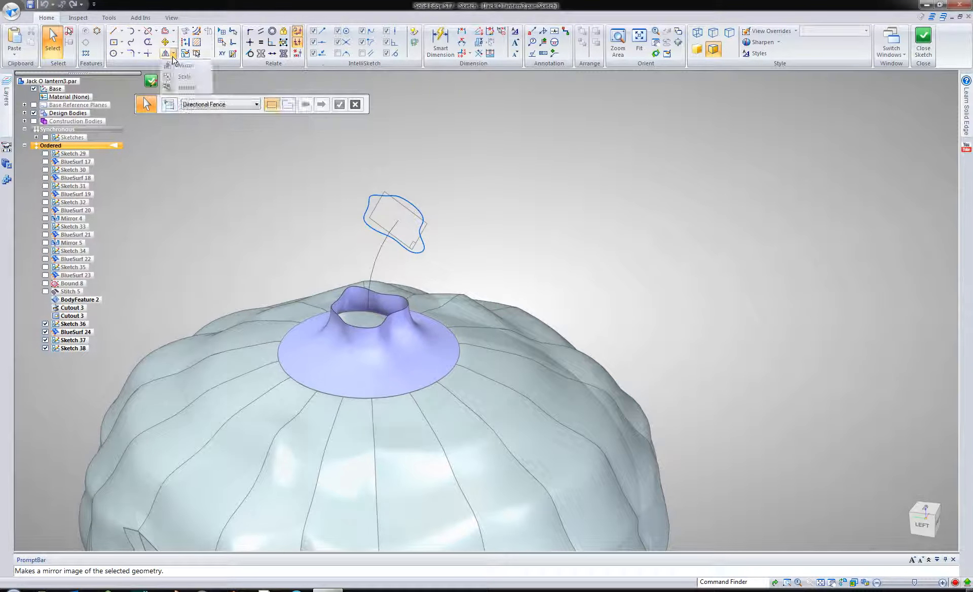
click(181, 79)
click(371, 209)
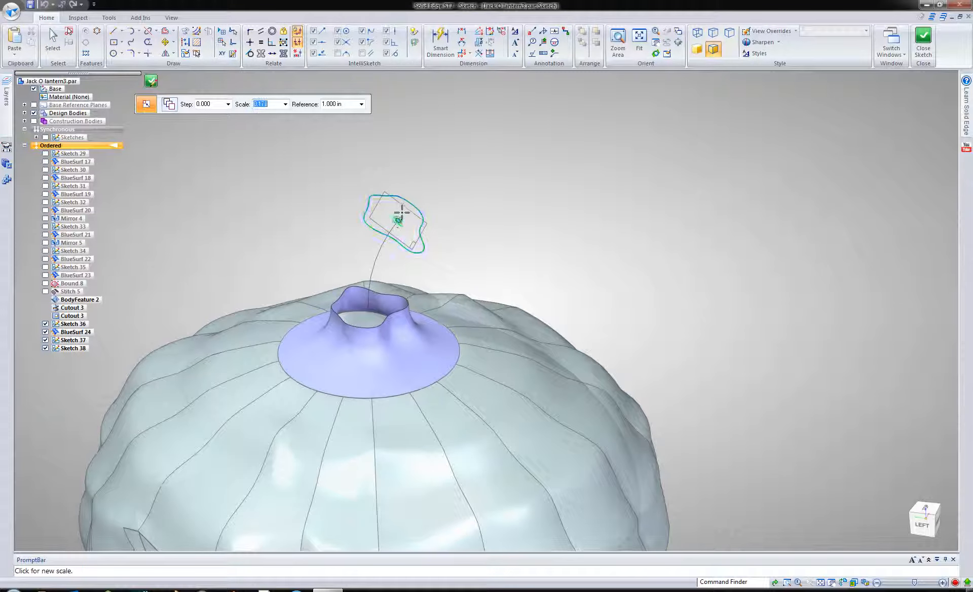
scroll(402, 212, up, 4)
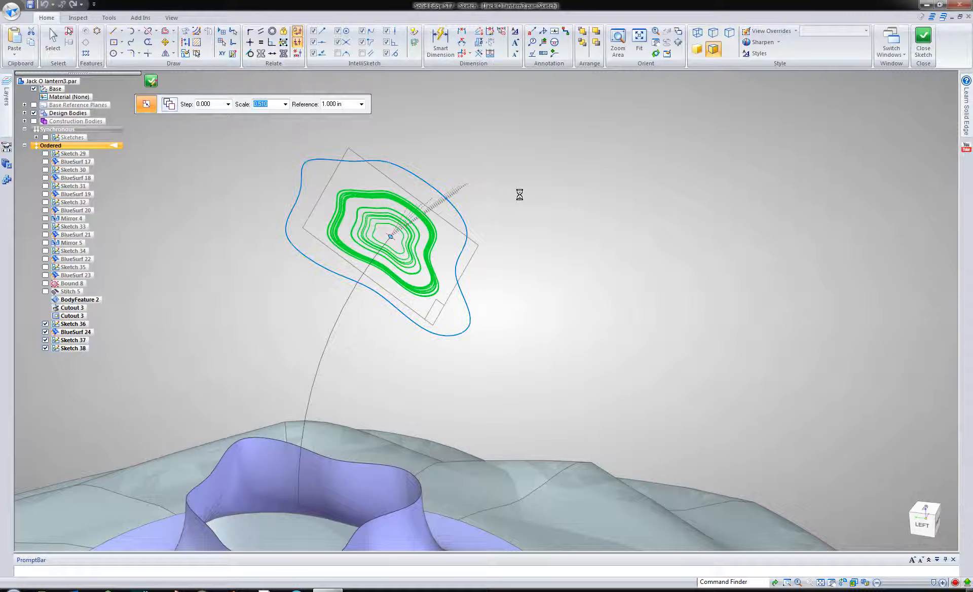
key(Escape)
scroll(512, 199, down, 5)
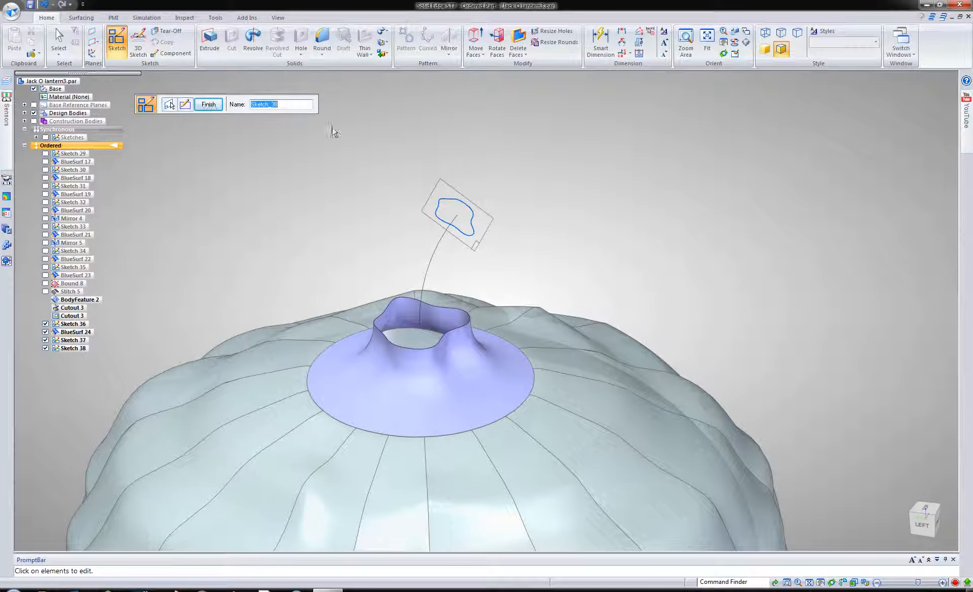
Start a swept surface with multiple paths and cross sections, using the arc as the only path
click(81, 17)
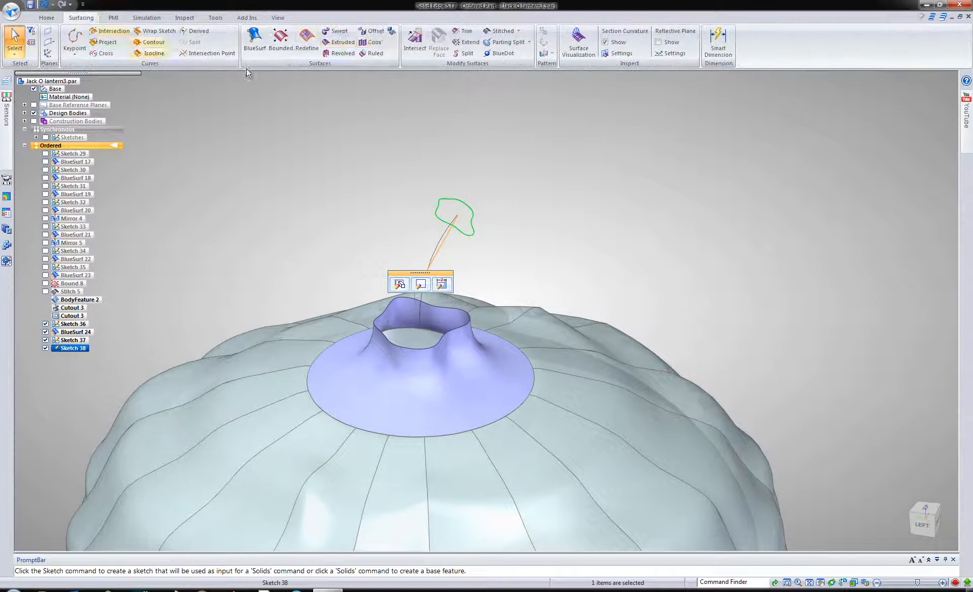
click(330, 34)
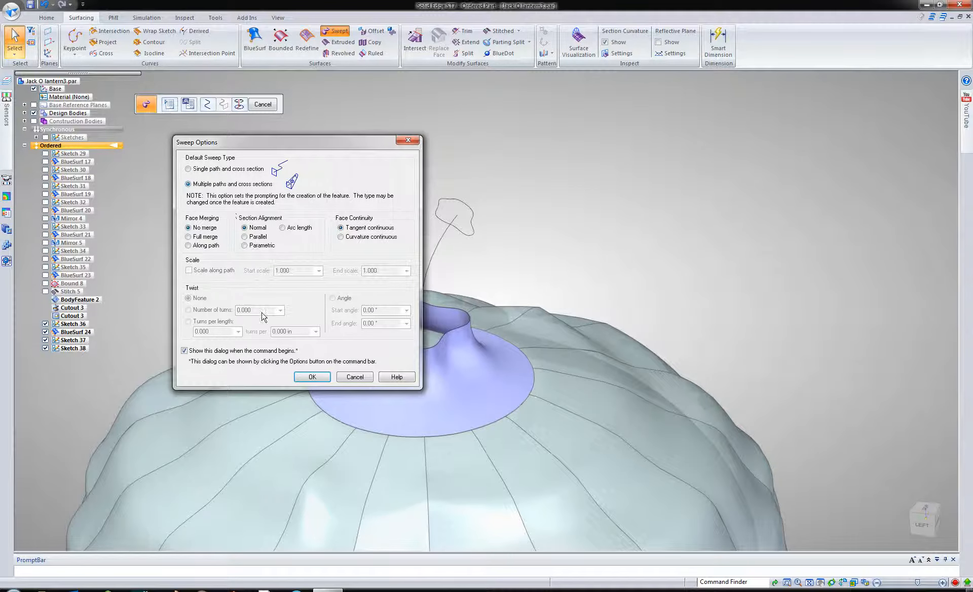
click(313, 377)
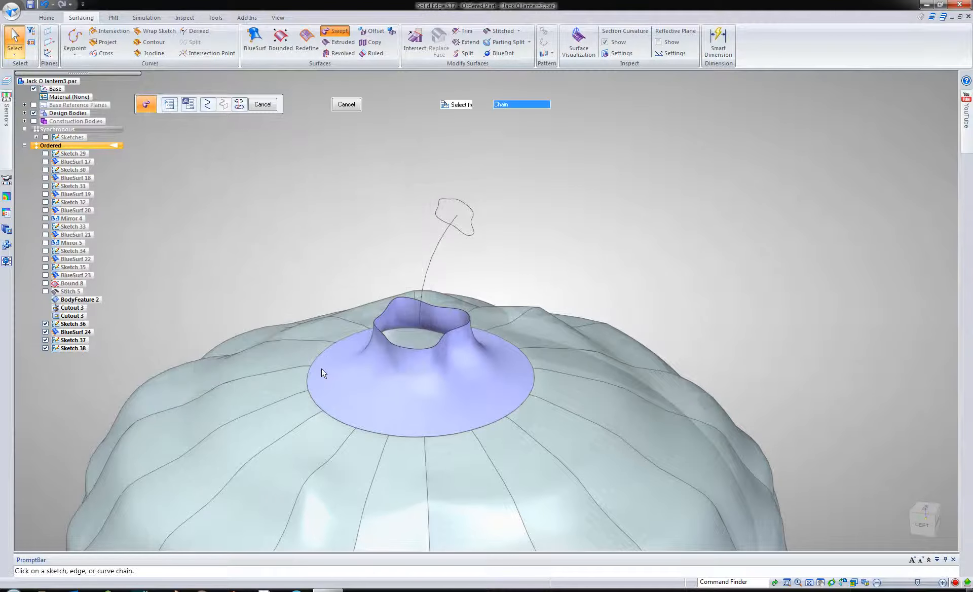
click(435, 261)
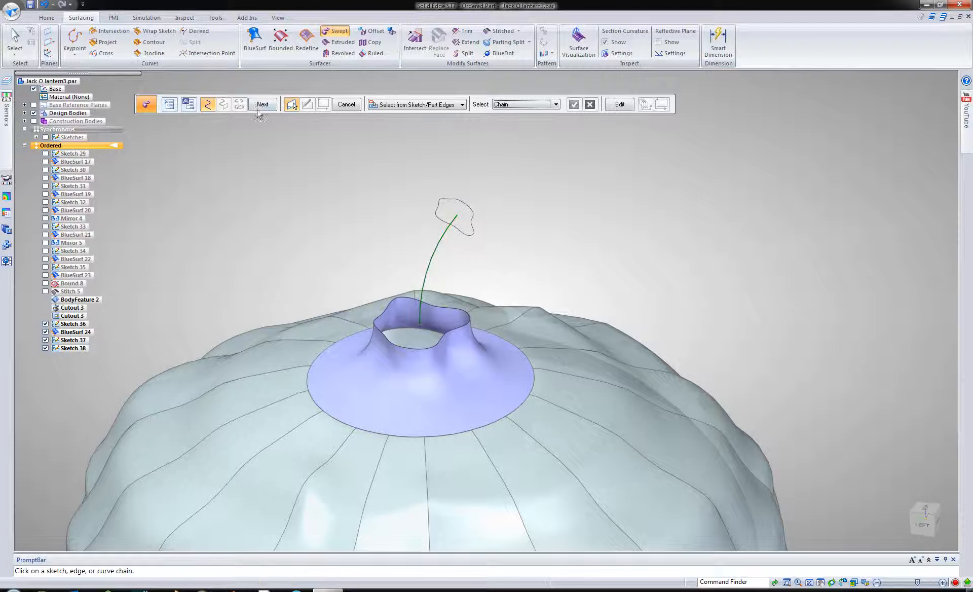
click(261, 105)
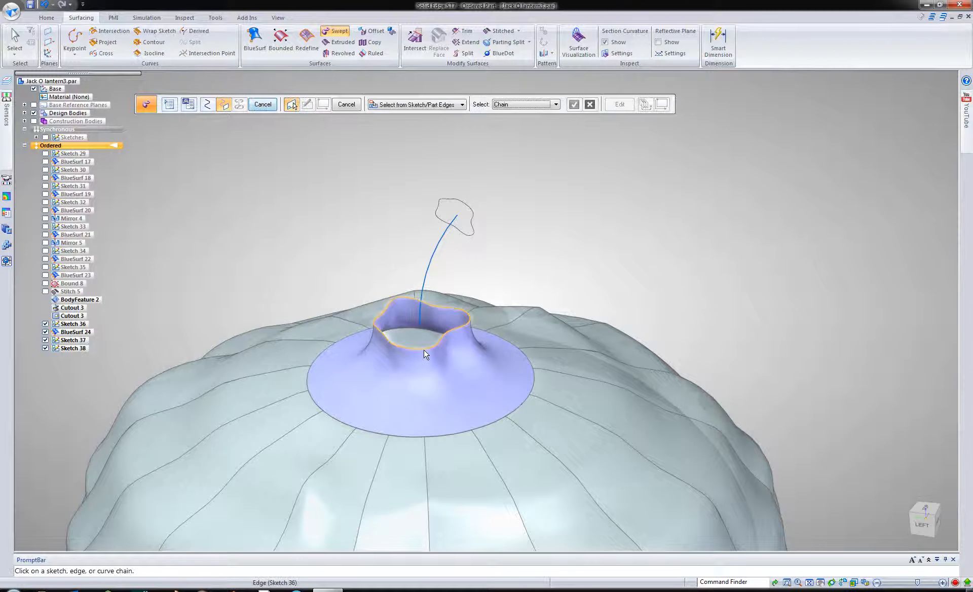
Set the stem base's top edge and the scaled loop as cross sections and finish the swept surface
click(499, 291)
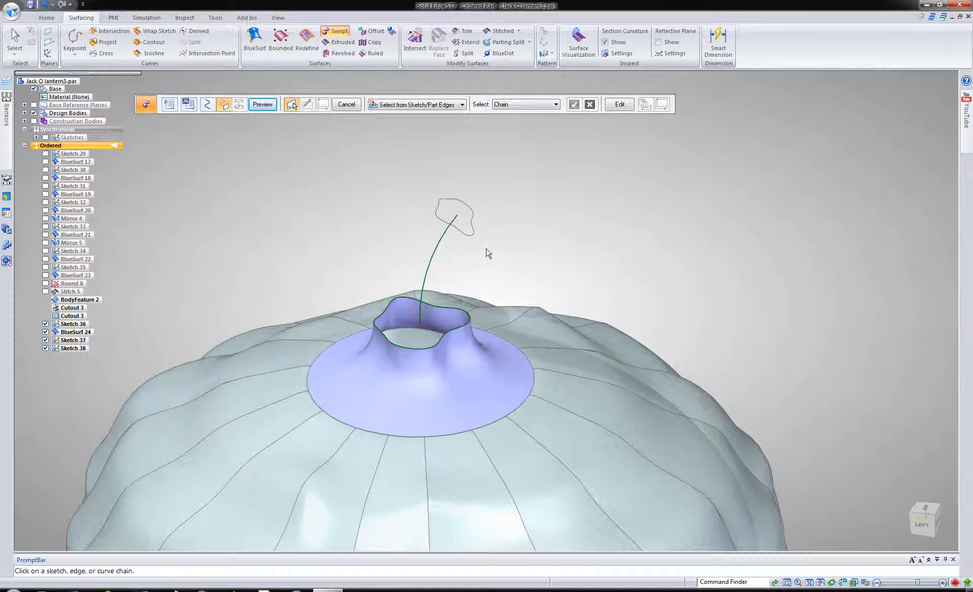
click(472, 236)
right_click(518, 253)
right_click(518, 253)
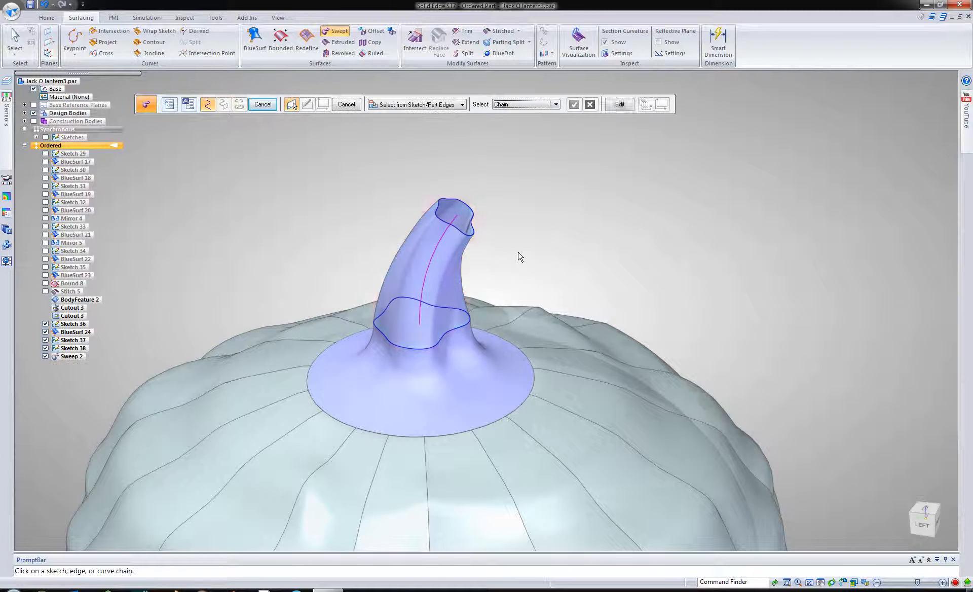
Cap the open upper end of the swept stem with a bounded surface on its edge loop
click(281, 40)
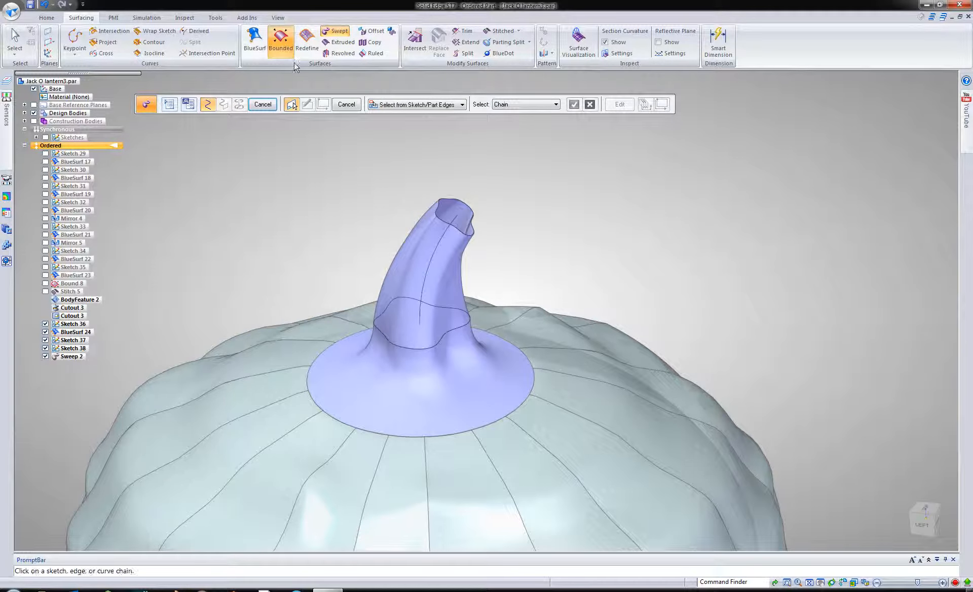
click(447, 199)
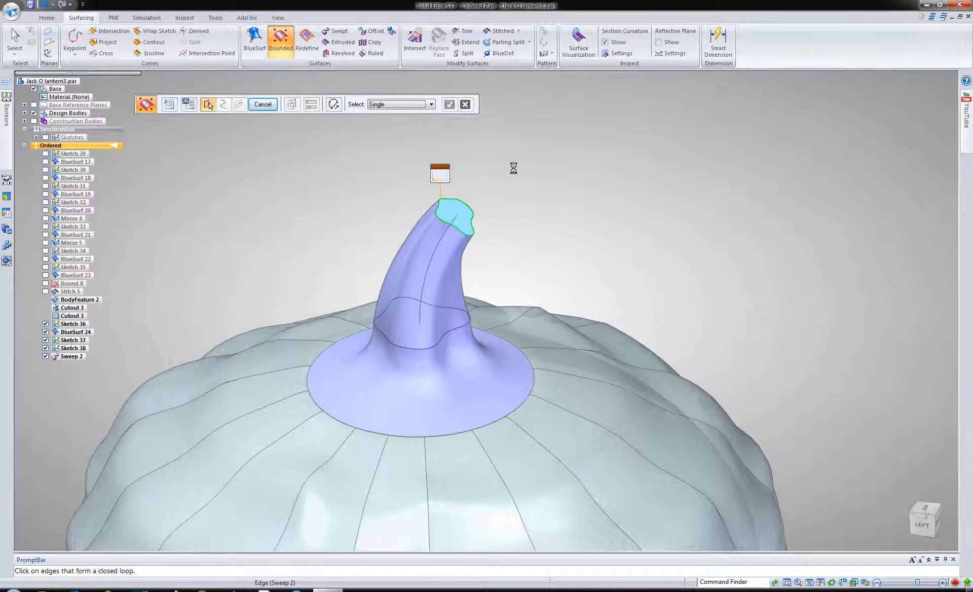
right_click(514, 168)
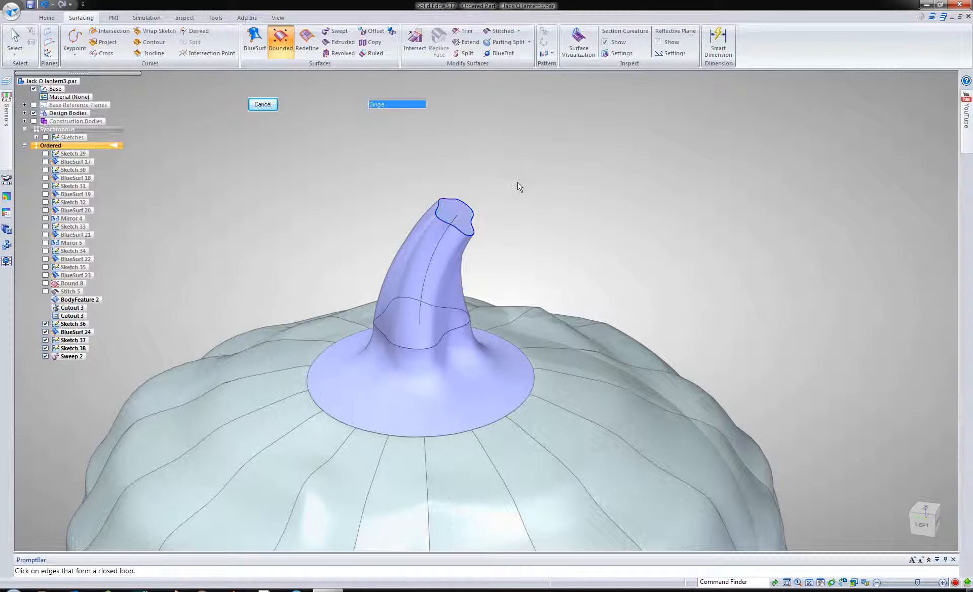
right_click(518, 190)
click(15, 48)
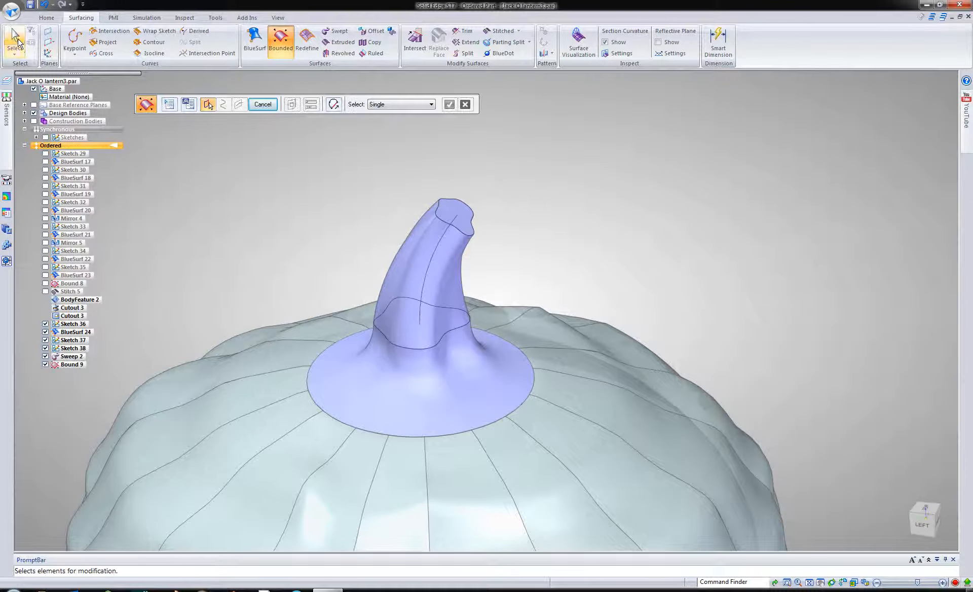
Hide the design bodies to isolate the stem surfaces and expand the design bodies list
click(33, 112)
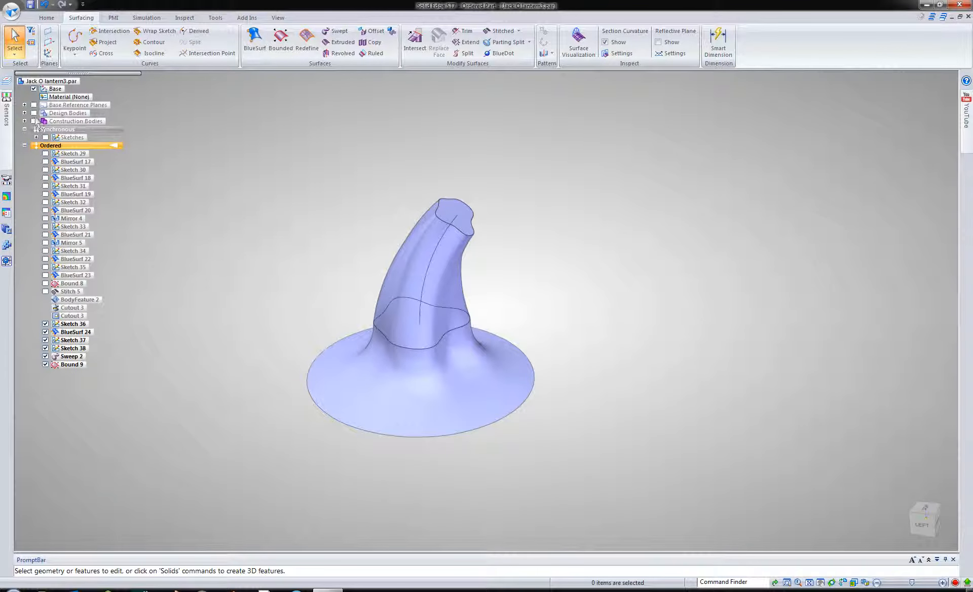
click(25, 113)
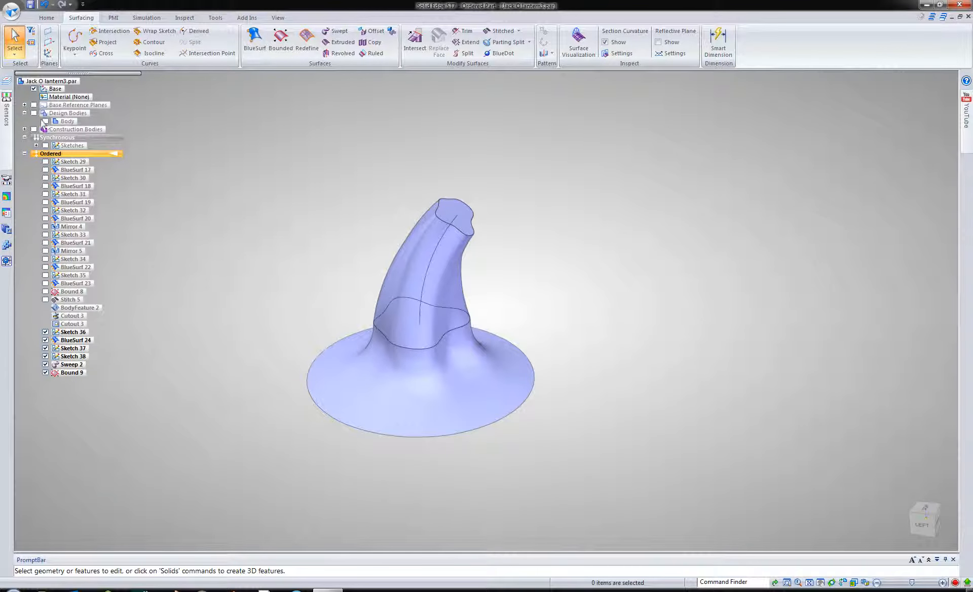
Cap the open underside of the flared stem base with a bounded surface on its outer circular edge
click(24, 130)
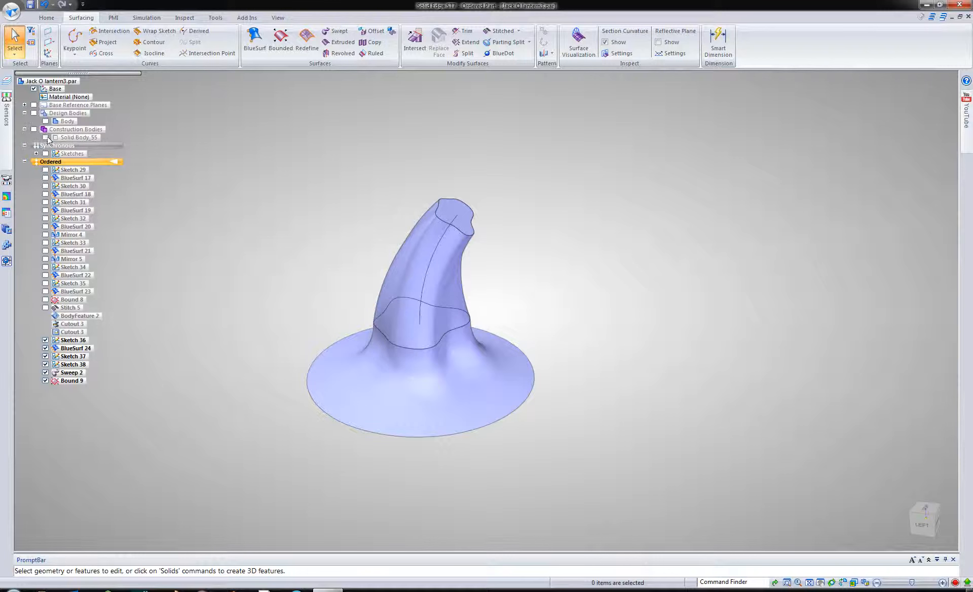
middle_drag(287, 300, 287, 230)
click(278, 47)
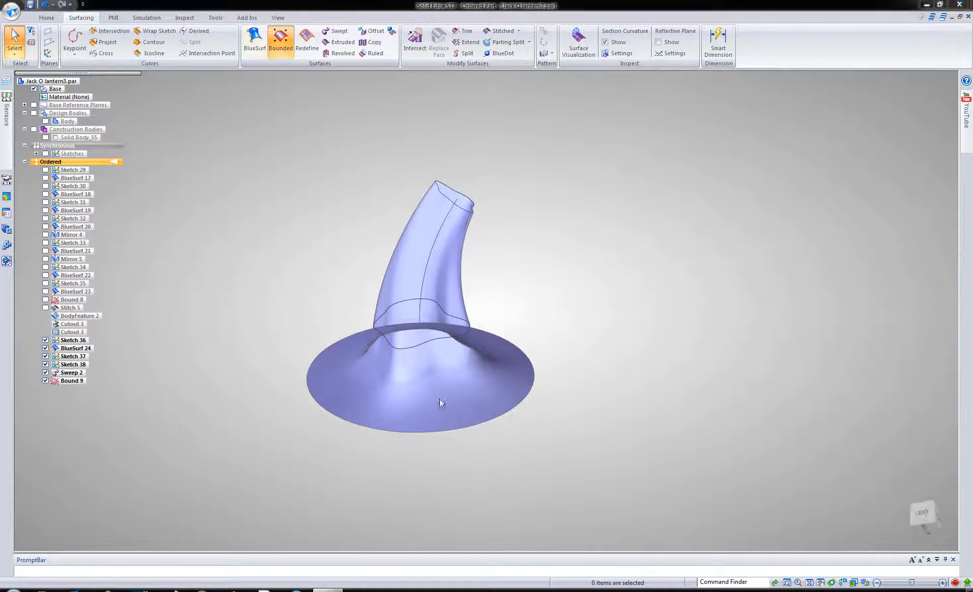
click(450, 431)
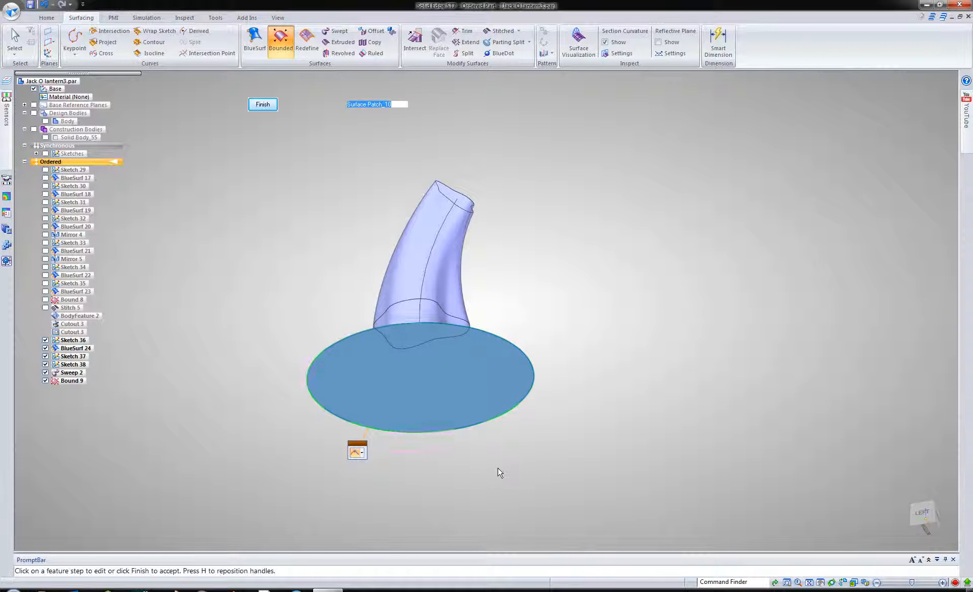
scroll(471, 427, down, 2)
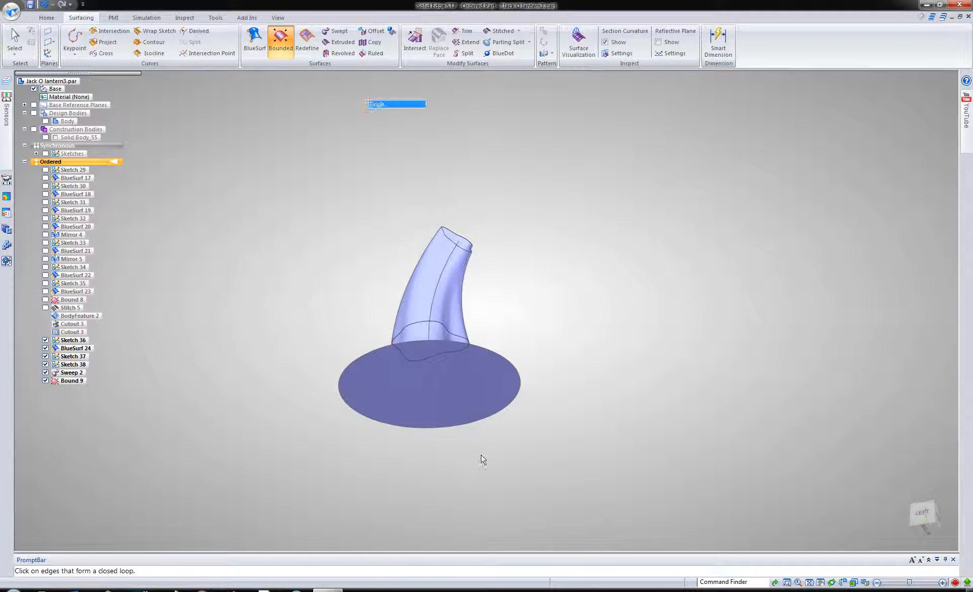
Stitch all the stem surfaces into one solid body with healing on and a 3.937e-005 in tolerance
shift+middle_drag(493, 469, 443, 376)
middle_drag(443, 376, 482, 451)
click(500, 31)
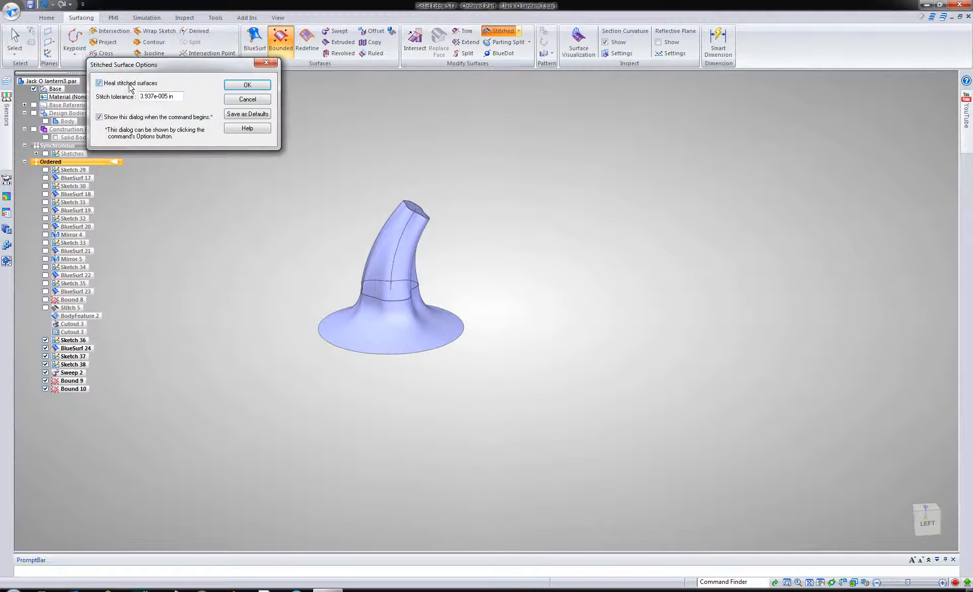
click(246, 84)
drag(269, 145, 530, 399)
right_click(531, 400)
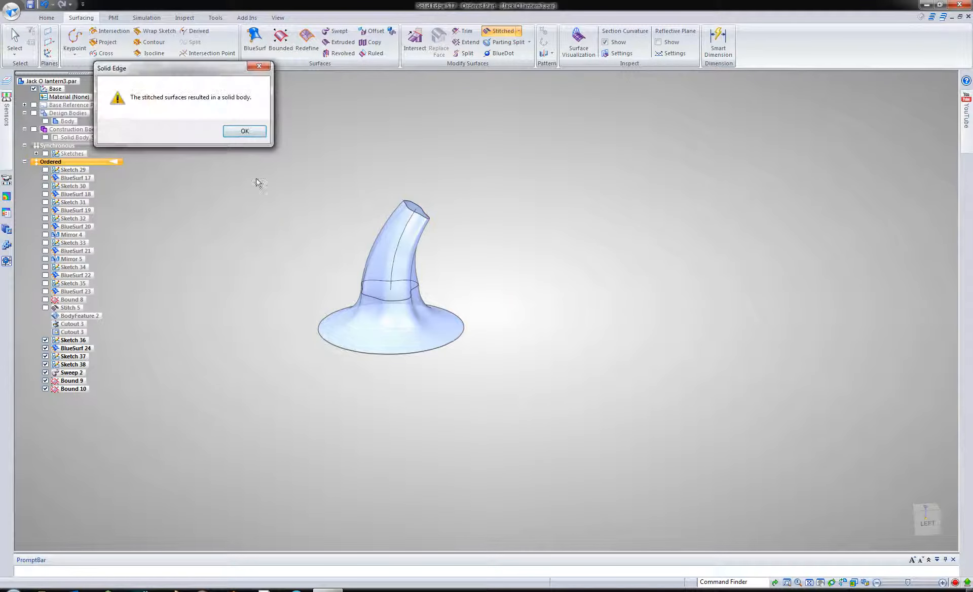
click(242, 131)
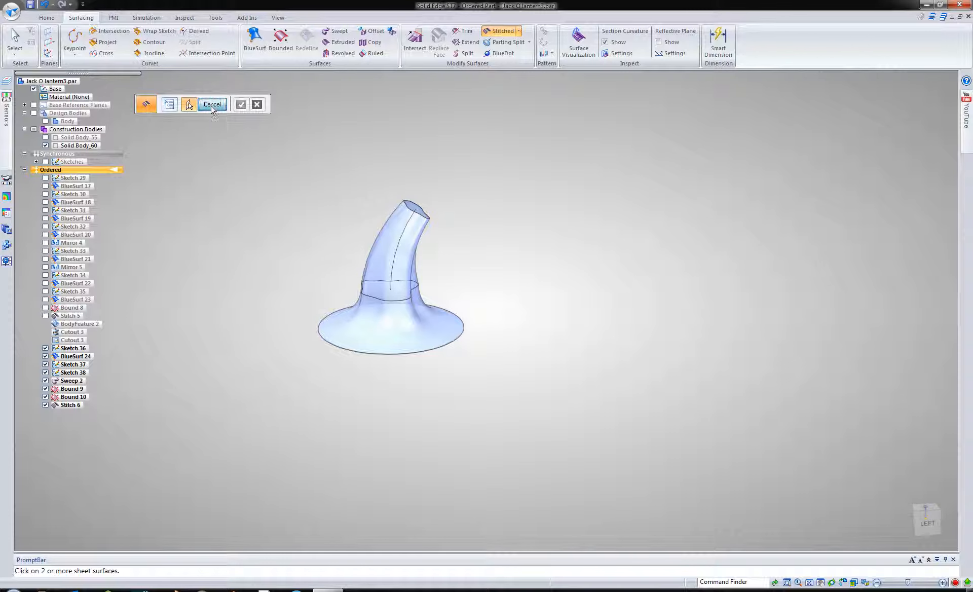
click(212, 105)
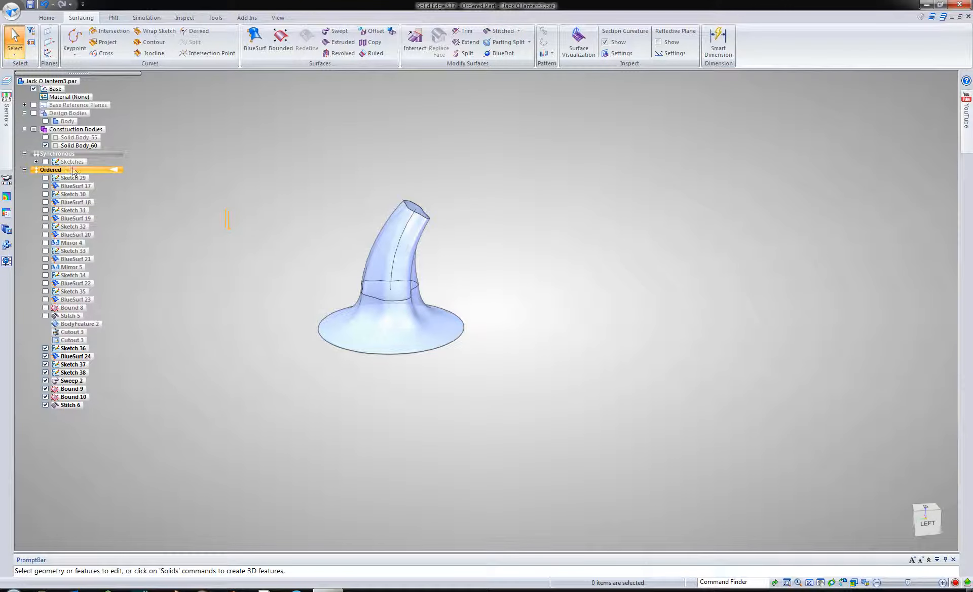
Activate the stitched stem body, accepting removal of the new model body that has no base feature
right_click(67, 147)
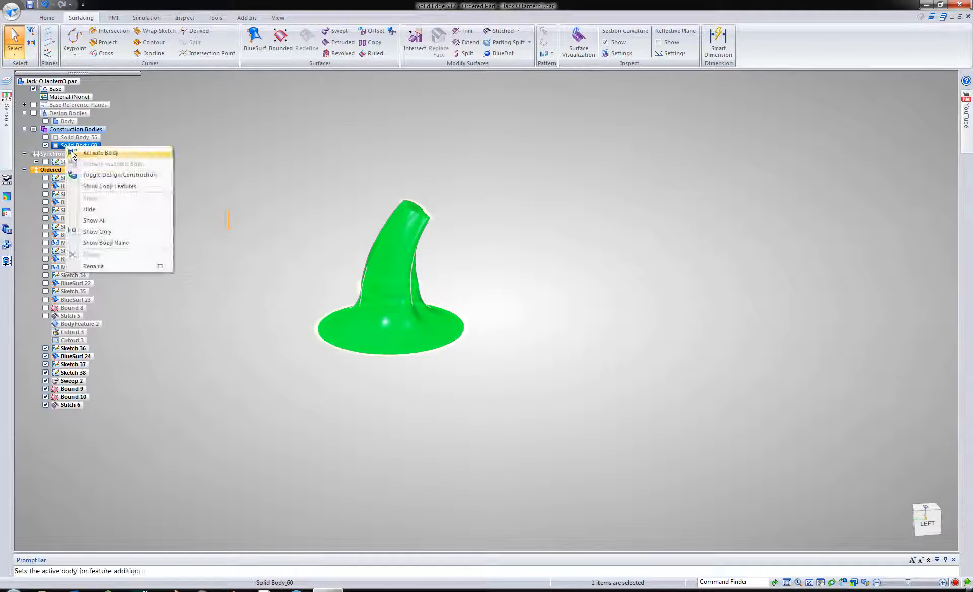
click(100, 152)
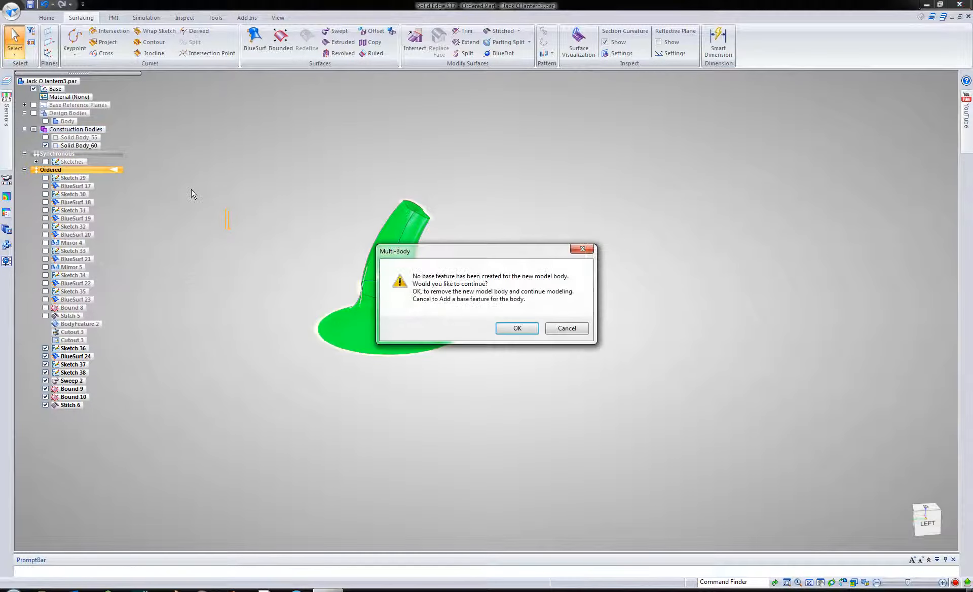
click(508, 329)
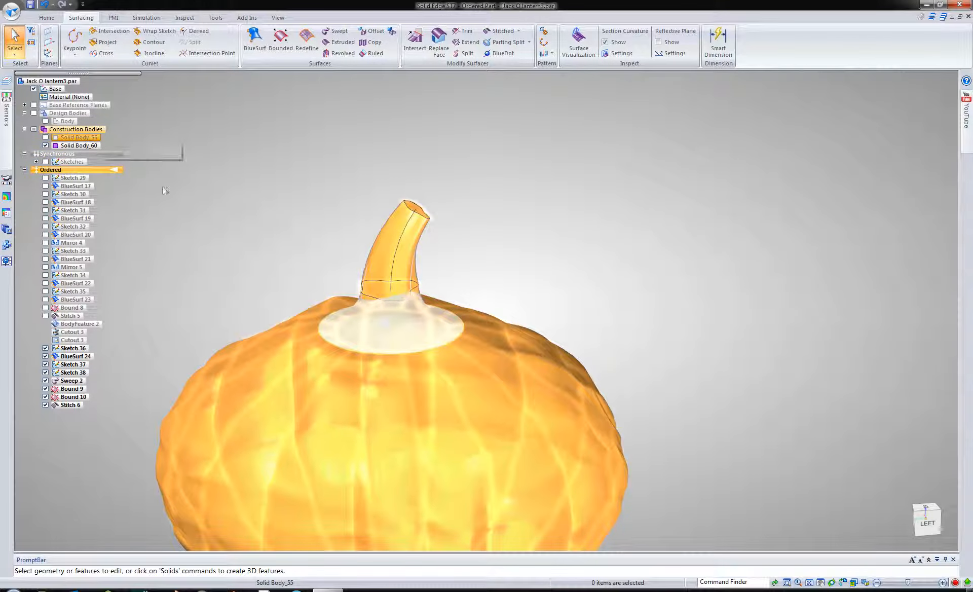
Show the carved pumpkin design body and convert Solid Body_55 from a construction body to a design body
click(45, 121)
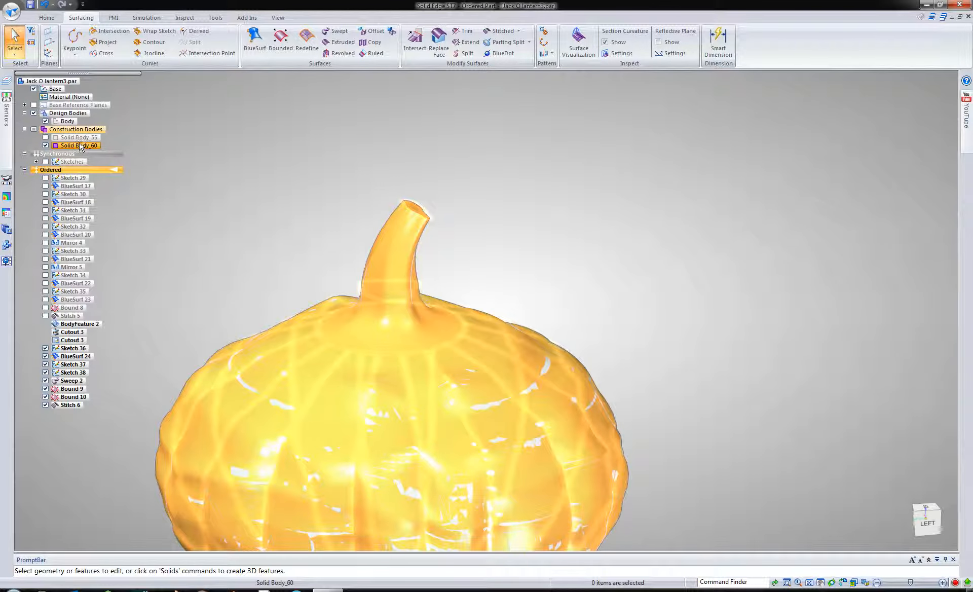
click(80, 138)
right_click(81, 140)
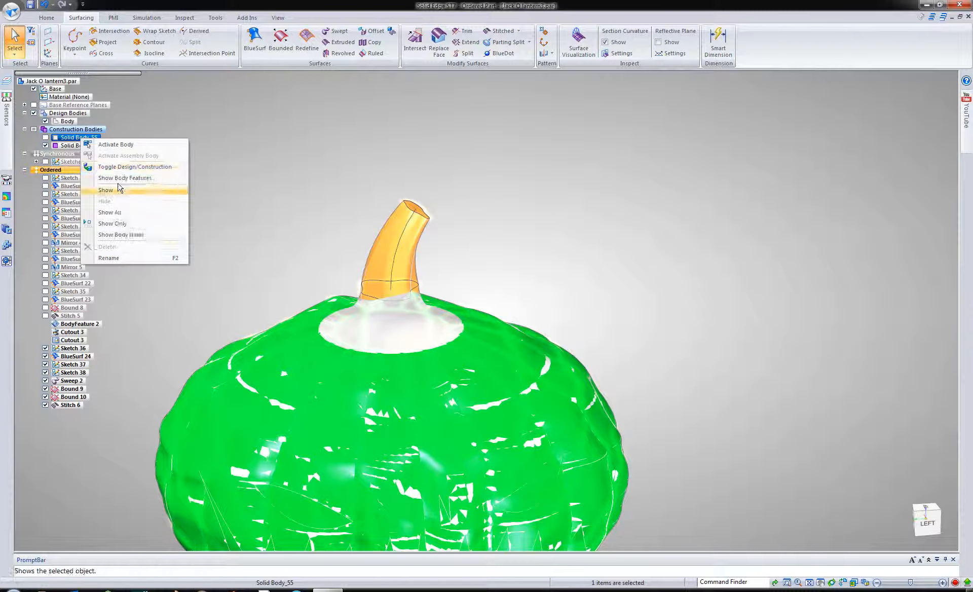
click(119, 167)
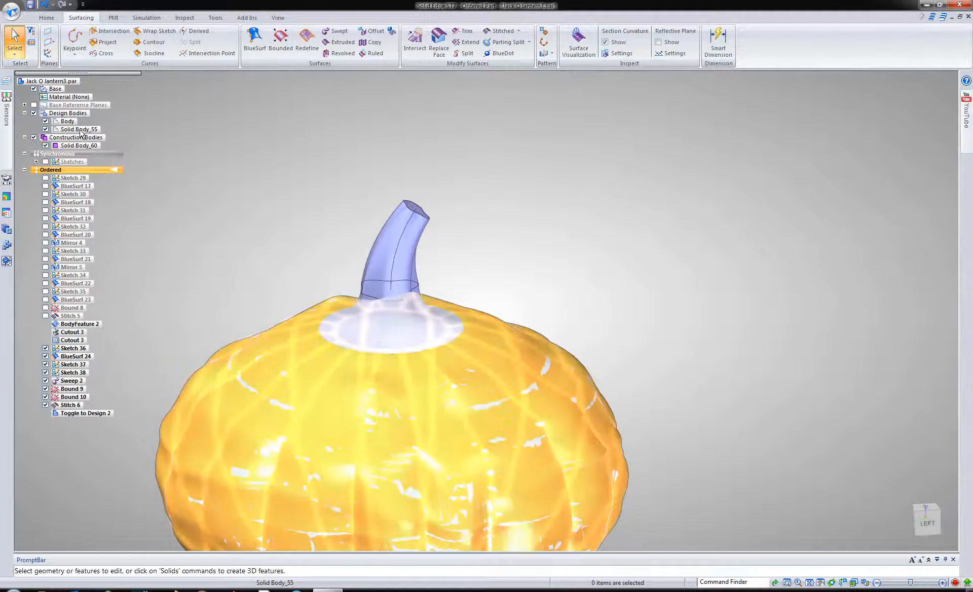
Hide the carved pumpkin design body, keeping Solid Body_55 displayed
right_click(81, 130)
click(67, 122)
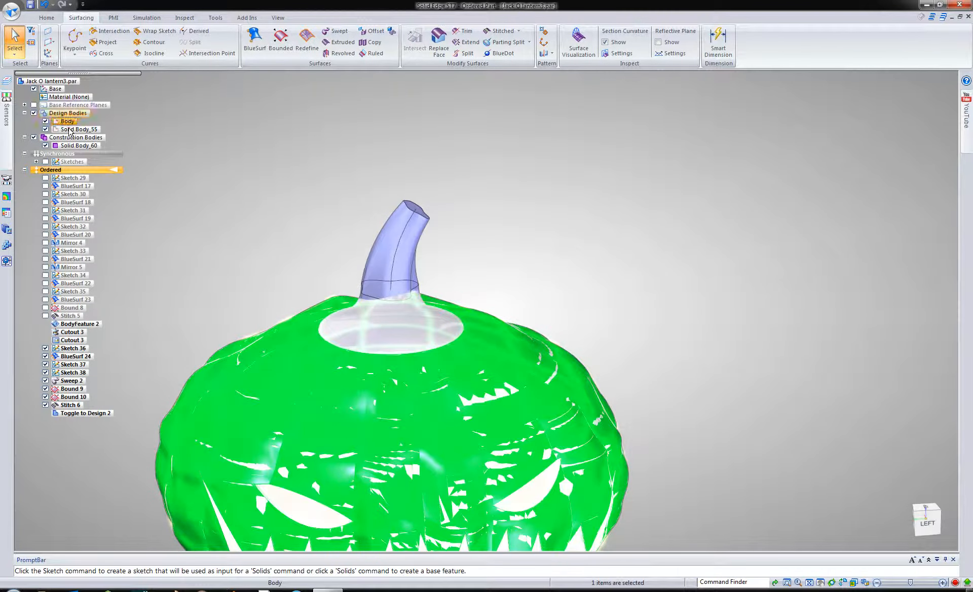
click(70, 130)
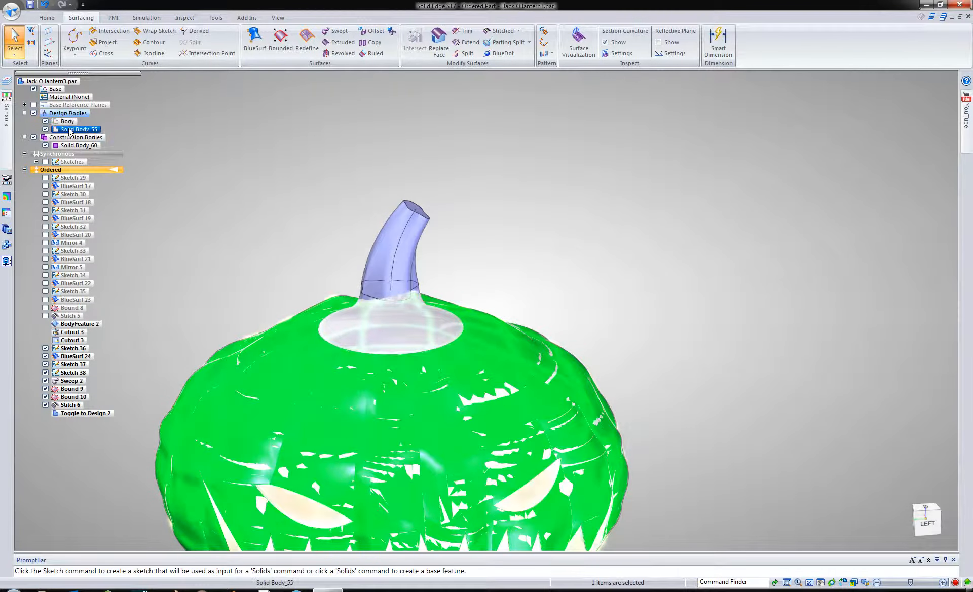
click(45, 121)
click(255, 184)
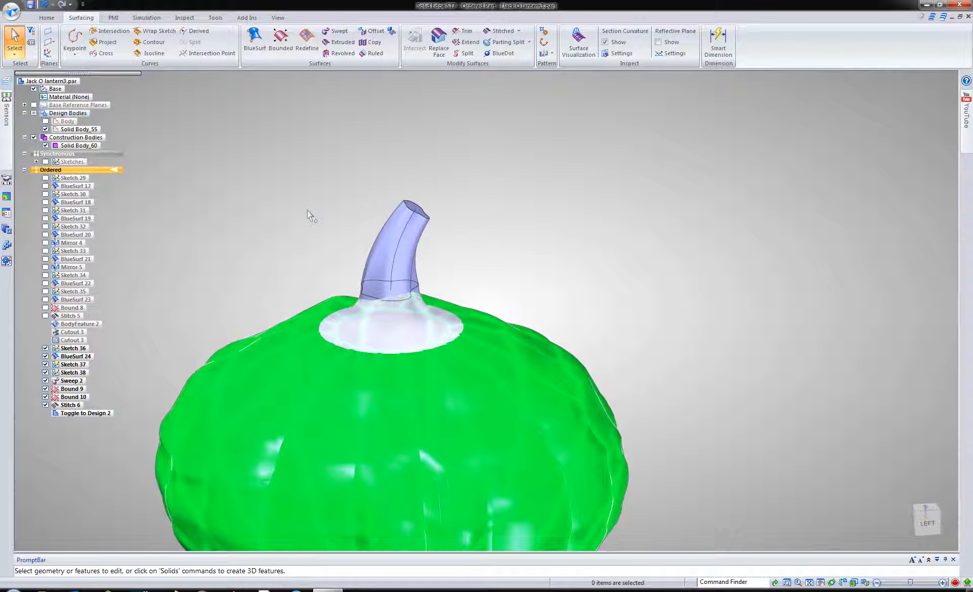
Convert the stitched stem body from a construction body to a design body and activate it
scroll(308, 212, down, 3)
scroll(307, 215, up, 2)
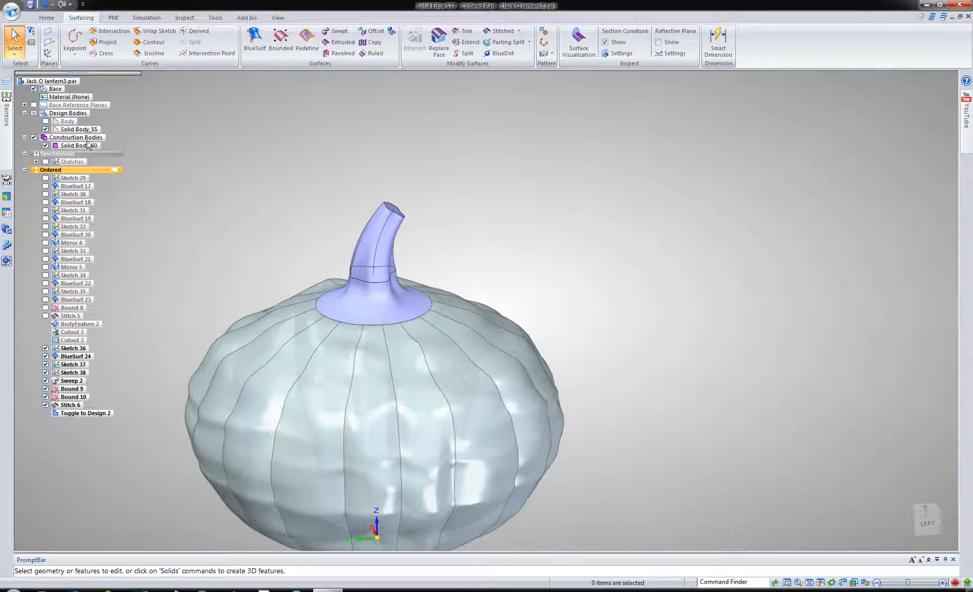
click(45, 145)
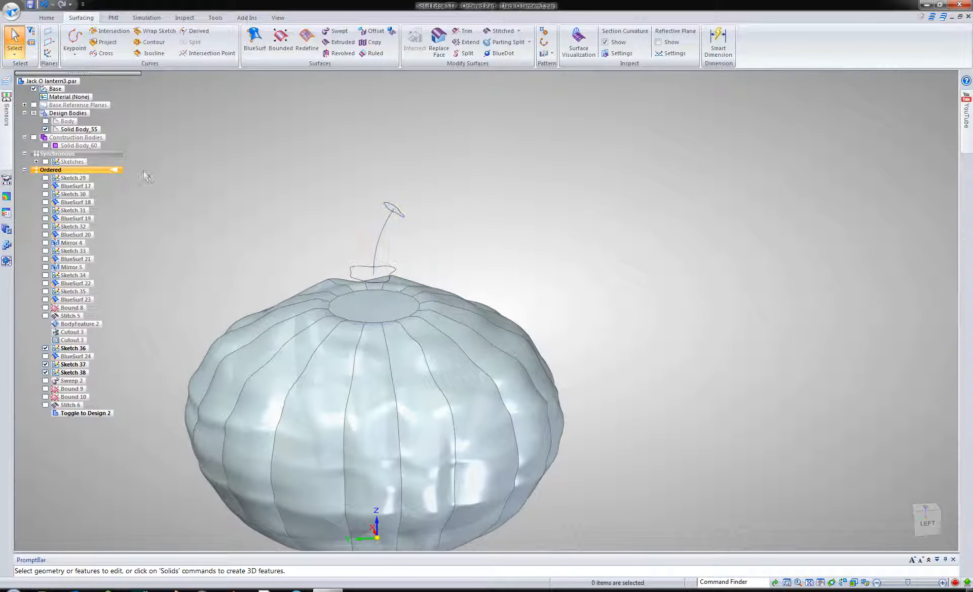
click(45, 145)
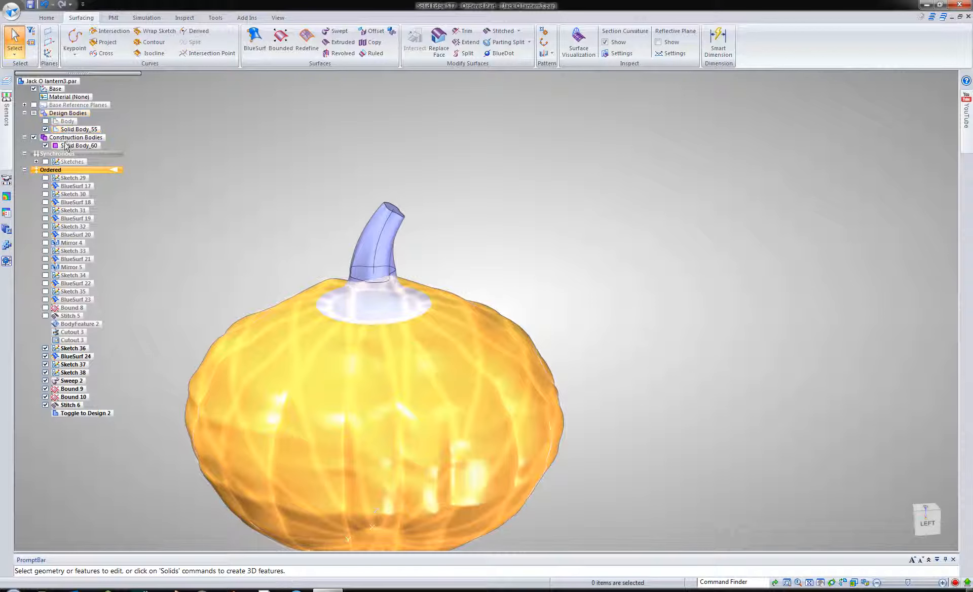
click(66, 146)
right_click(66, 146)
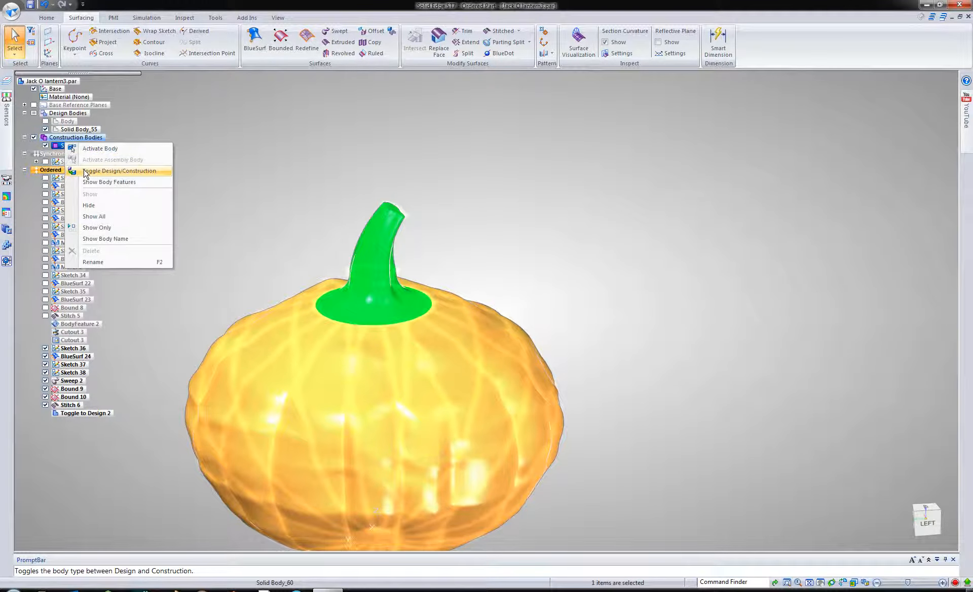
click(85, 171)
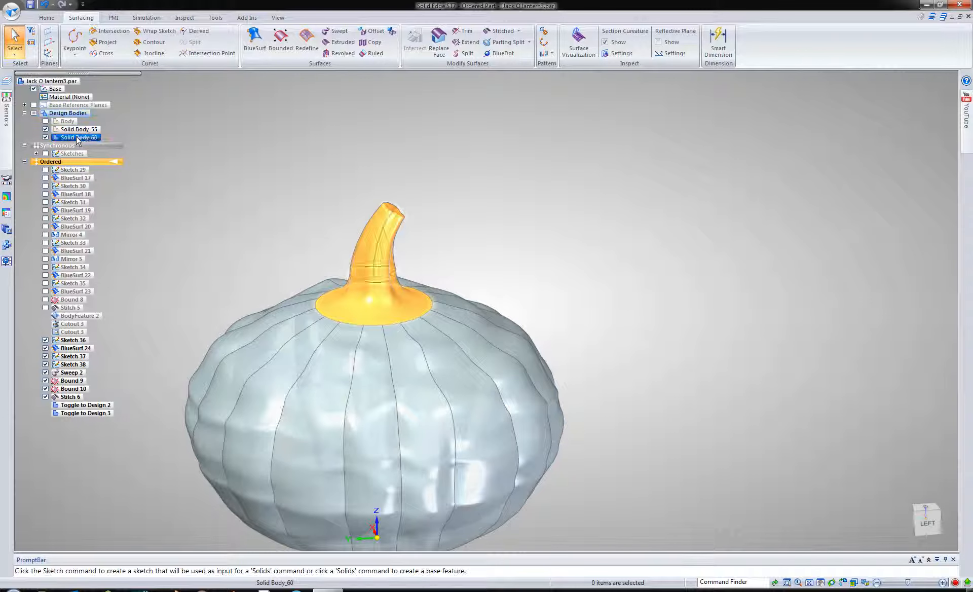
right_click(78, 139)
click(97, 144)
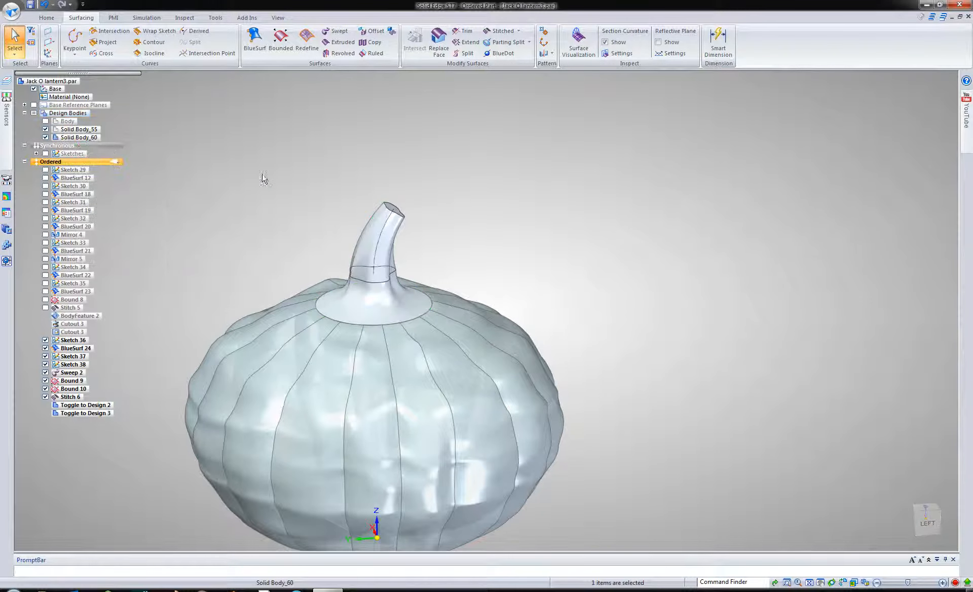
Paint the flared base face of the stem with the Orange style using Part Painter set to faces
scroll(262, 238, up, 3)
shift+middle_drag(260, 231, 284, 192)
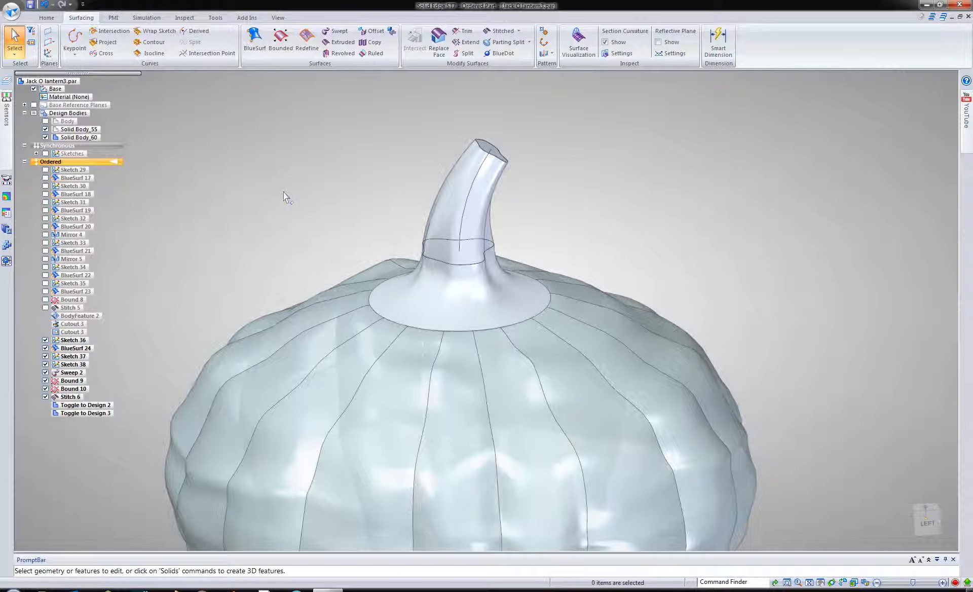
middle_drag(233, 265, 238, 253)
middle_drag(282, 223, 274, 243)
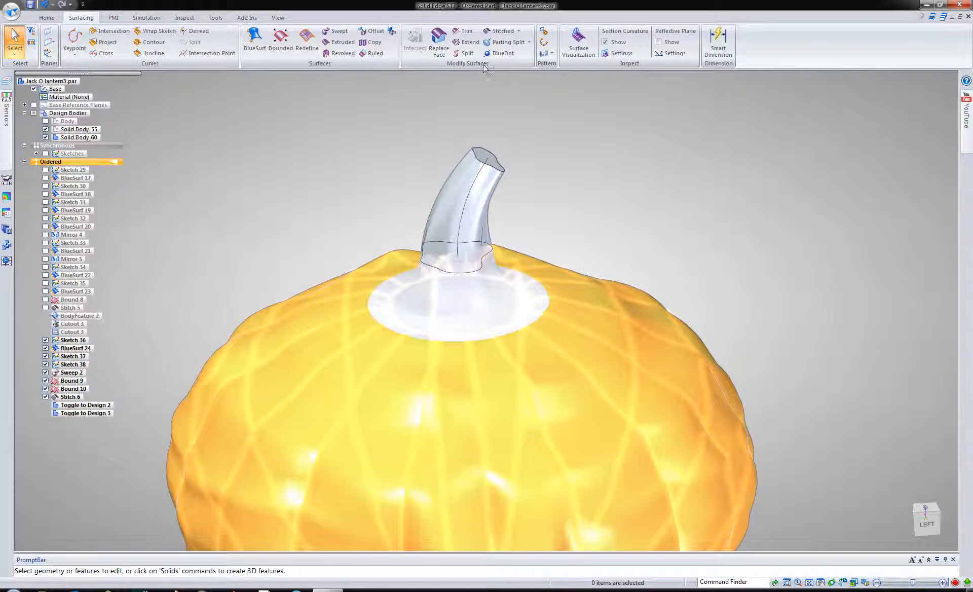
click(277, 17)
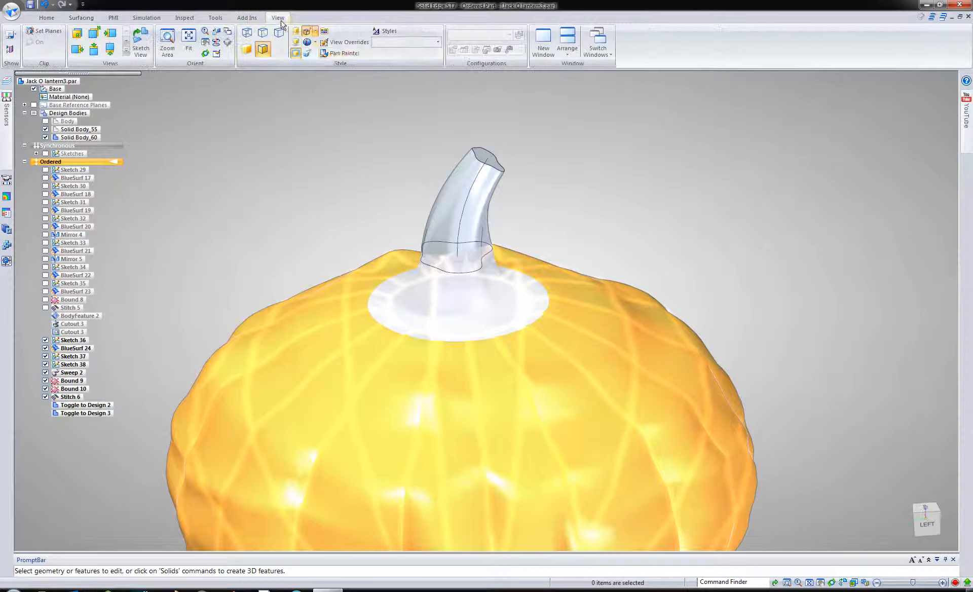
click(331, 54)
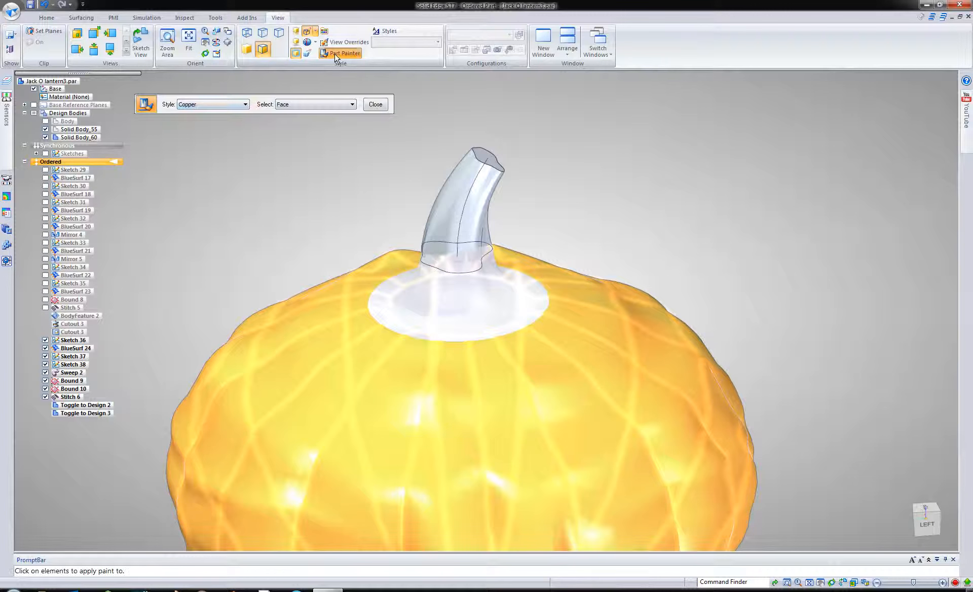
click(221, 105)
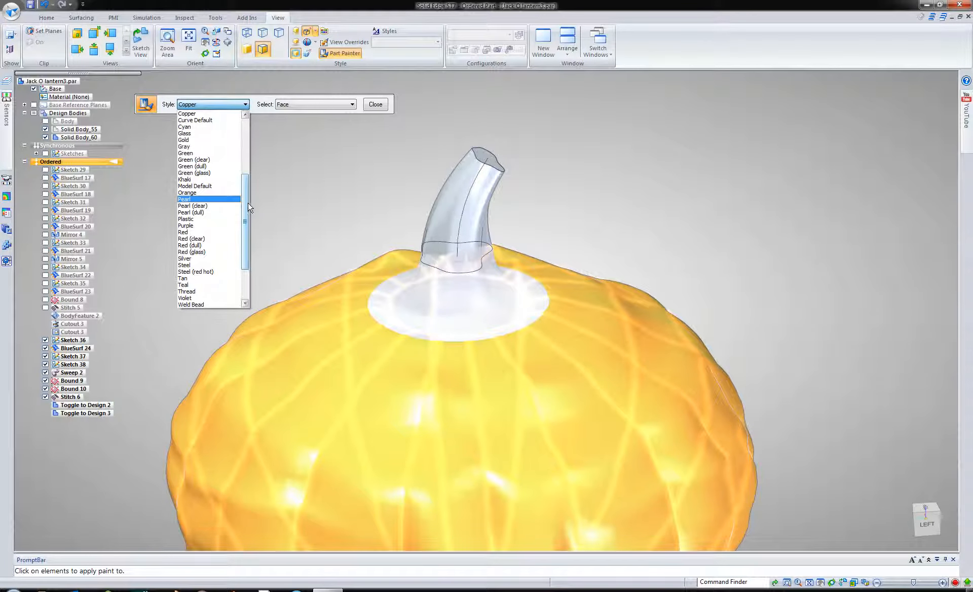
drag(248, 205, 243, 244)
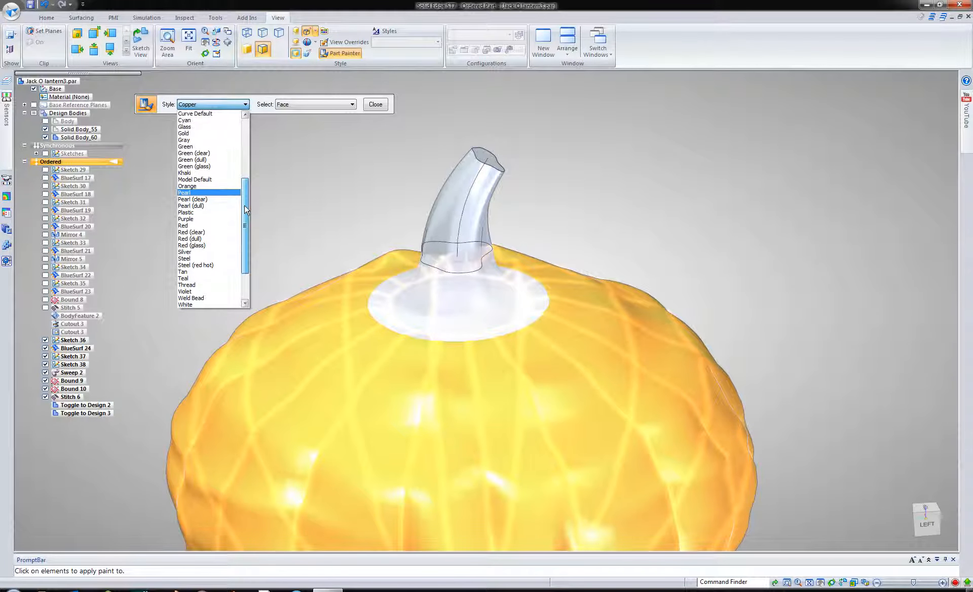
mouse_move(245, 209)
mouse_down()
mouse_move(245, 140)
mouse_move(245, 209)
mouse_up()
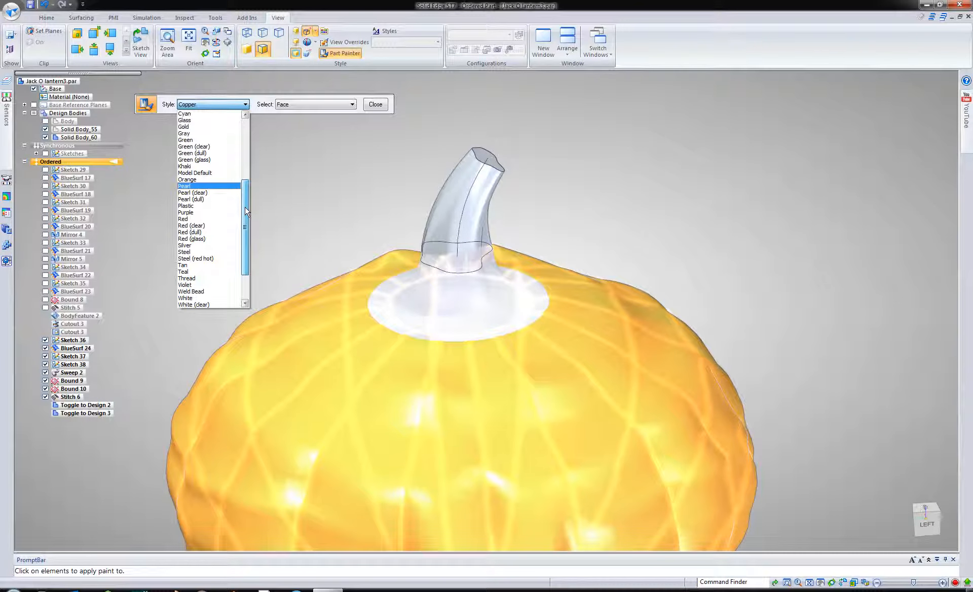
drag(245, 210, 245, 218)
click(282, 183)
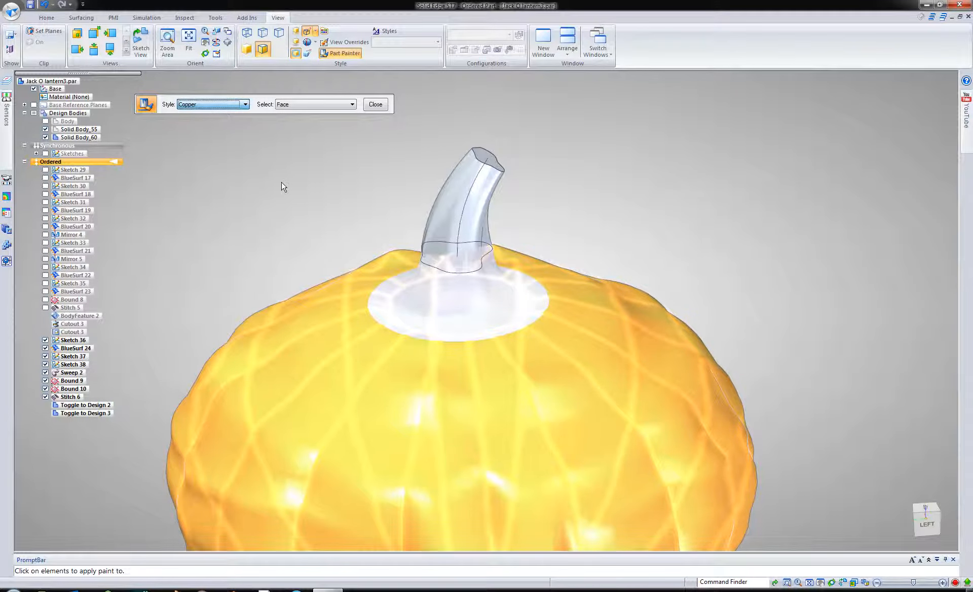
click(202, 106)
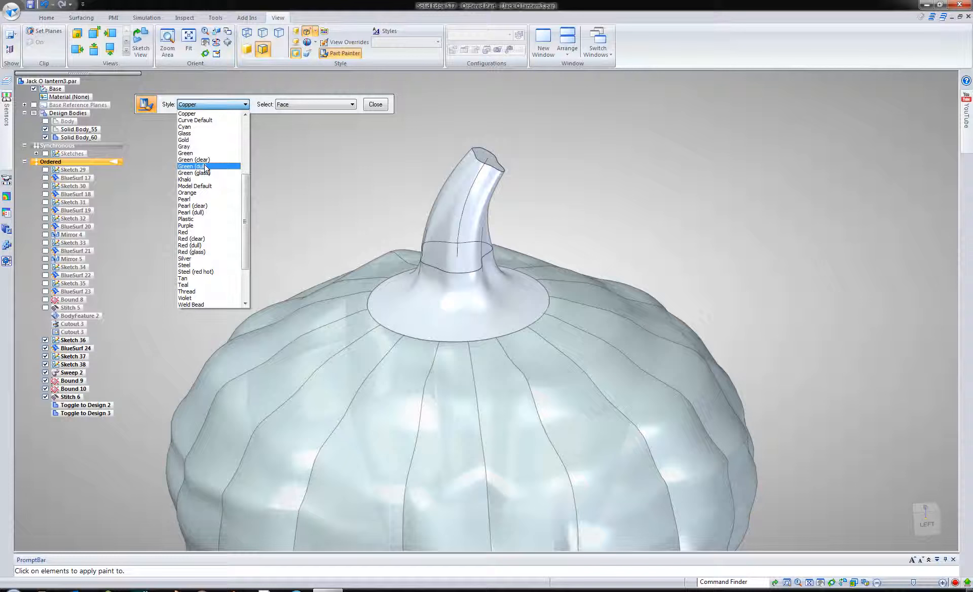
click(205, 193)
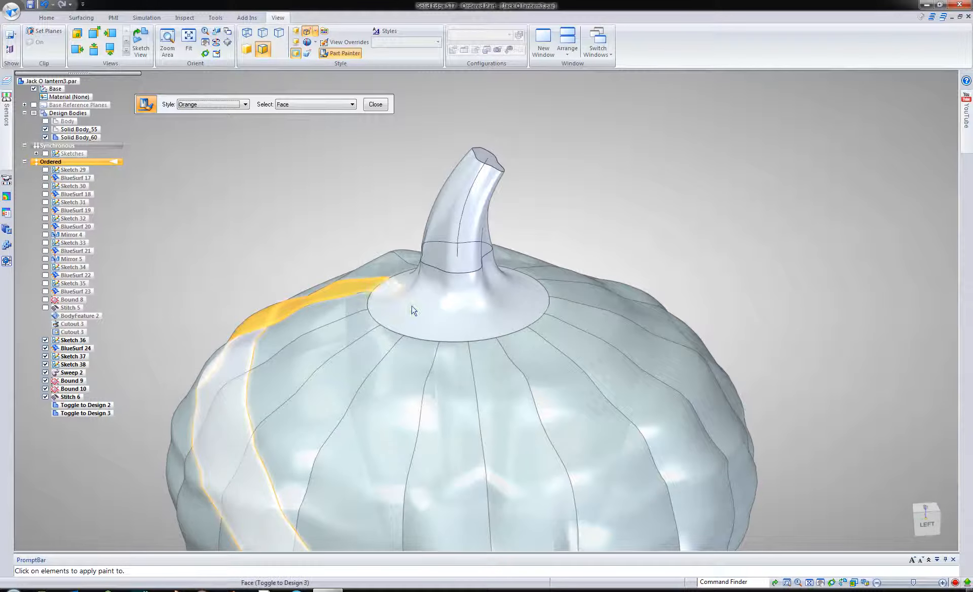
click(416, 265)
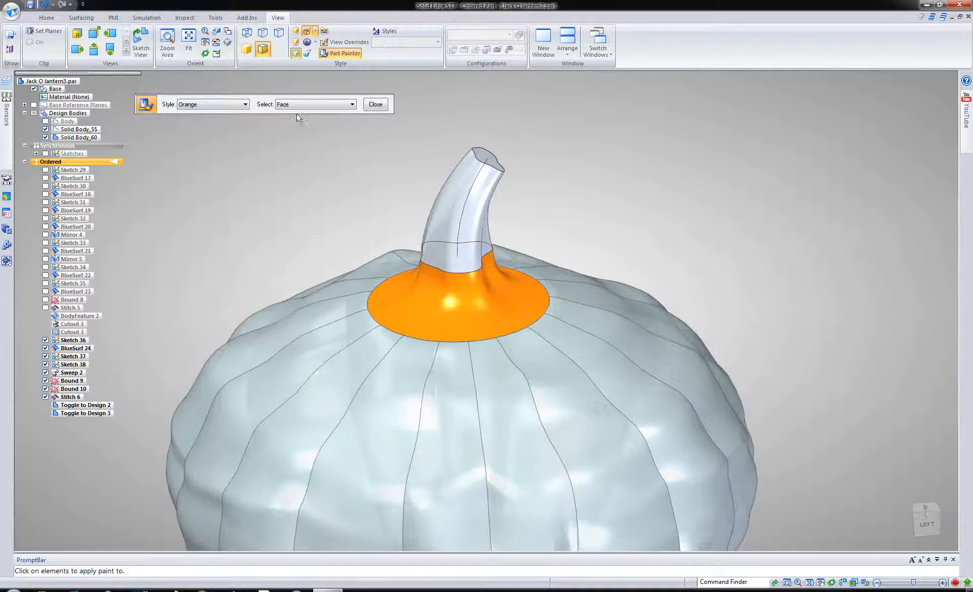
Paint the stem's side faces with the Purple style and its cut top face with the Pearl style
click(222, 103)
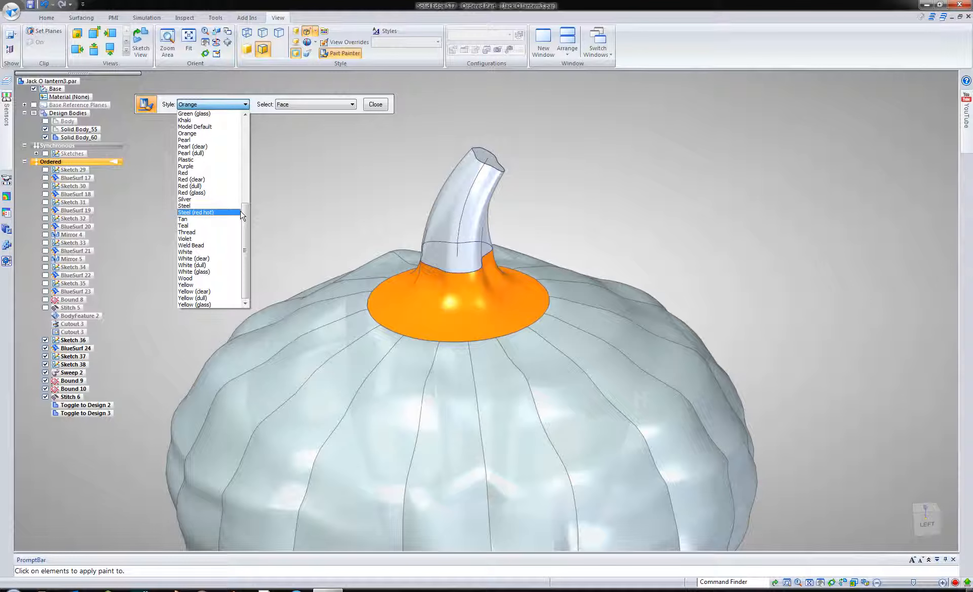
click(221, 166)
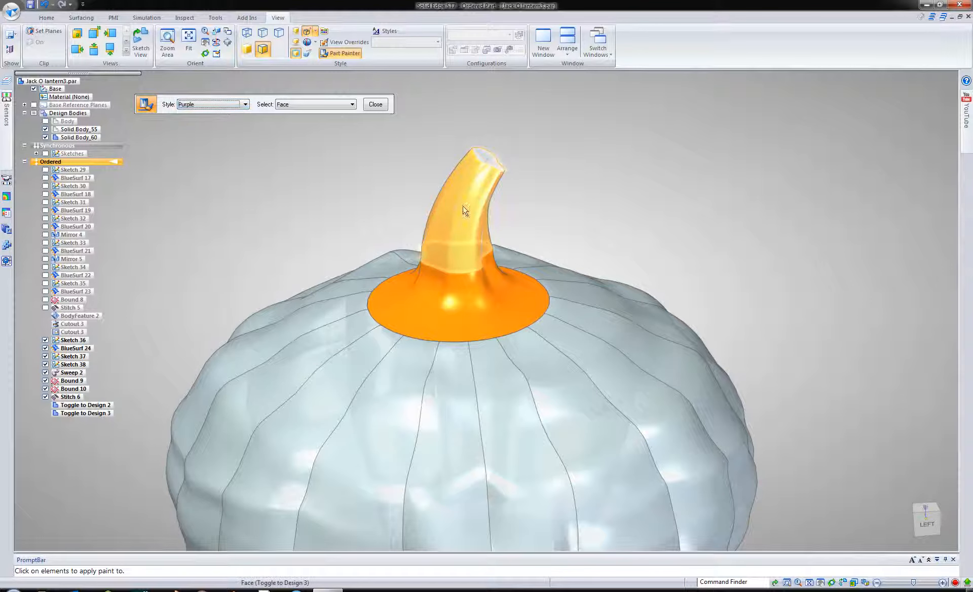
click(447, 204)
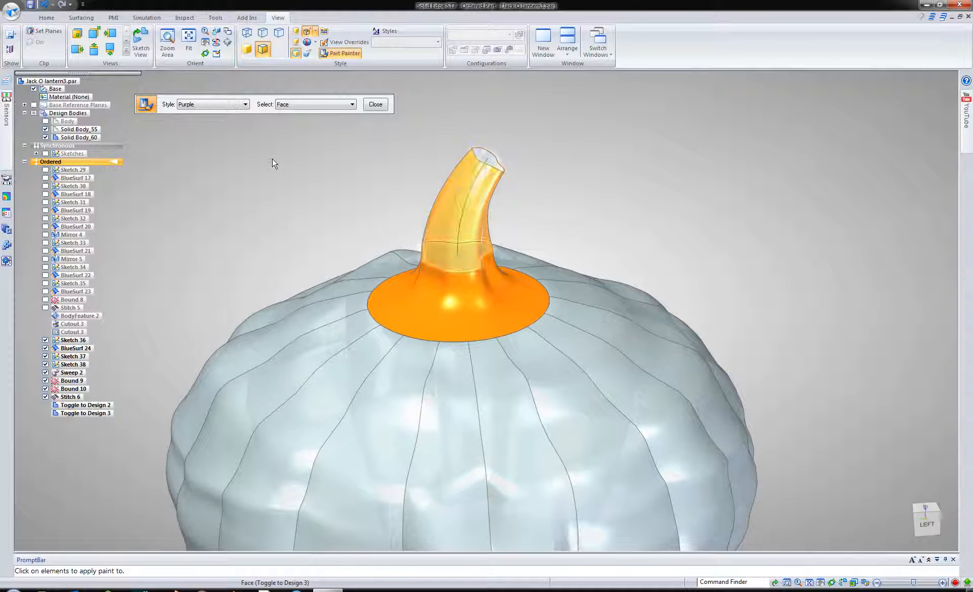
click(218, 104)
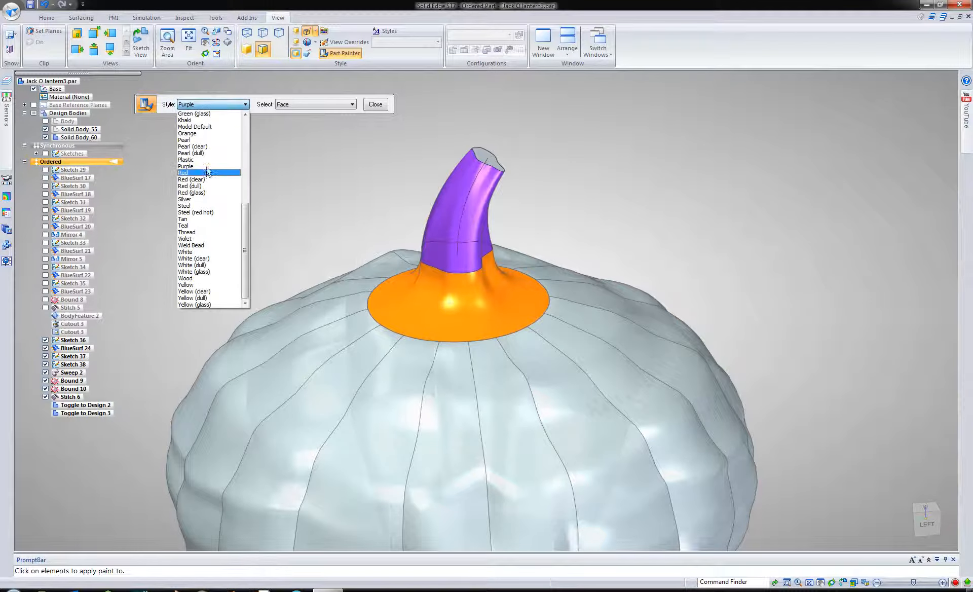
click(208, 140)
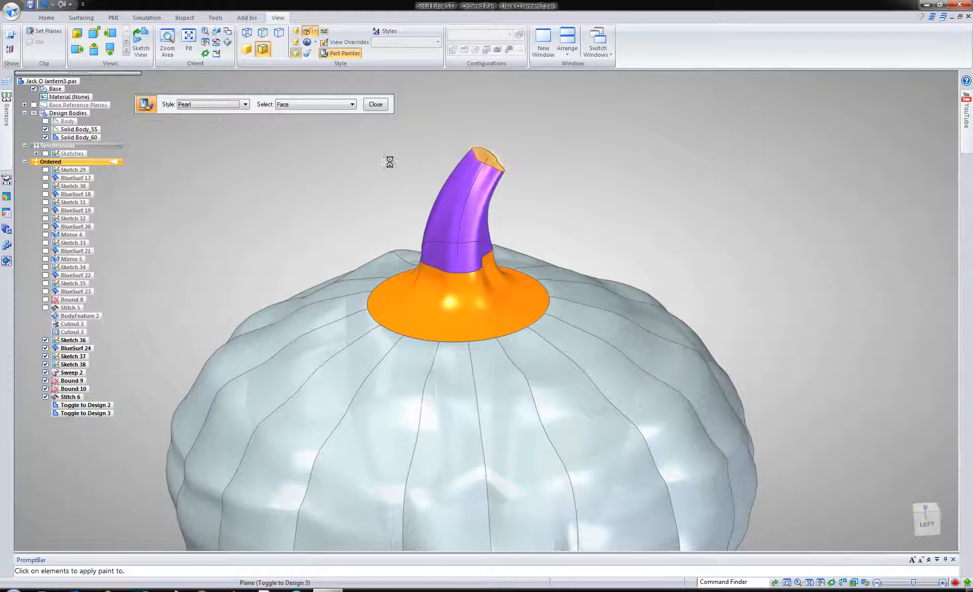
scroll(346, 203, down, 3)
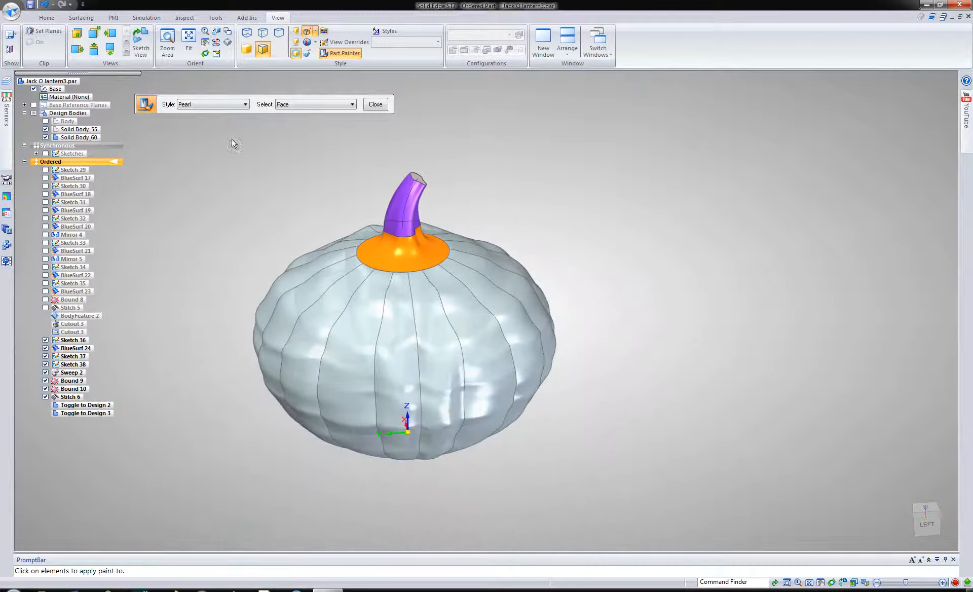
click(46, 17)
click(58, 40)
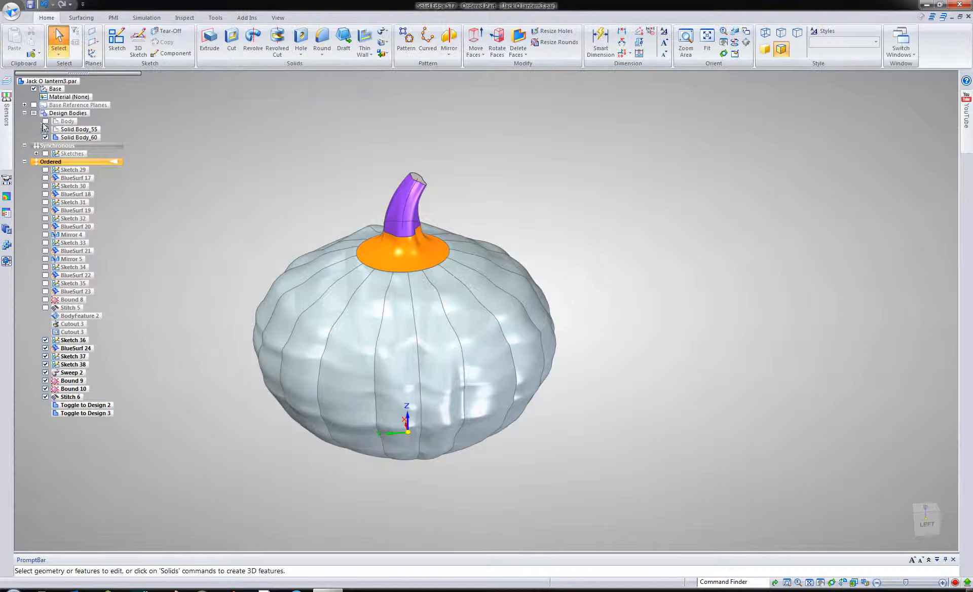
Make Solid Body_55 the active body
click(79, 129)
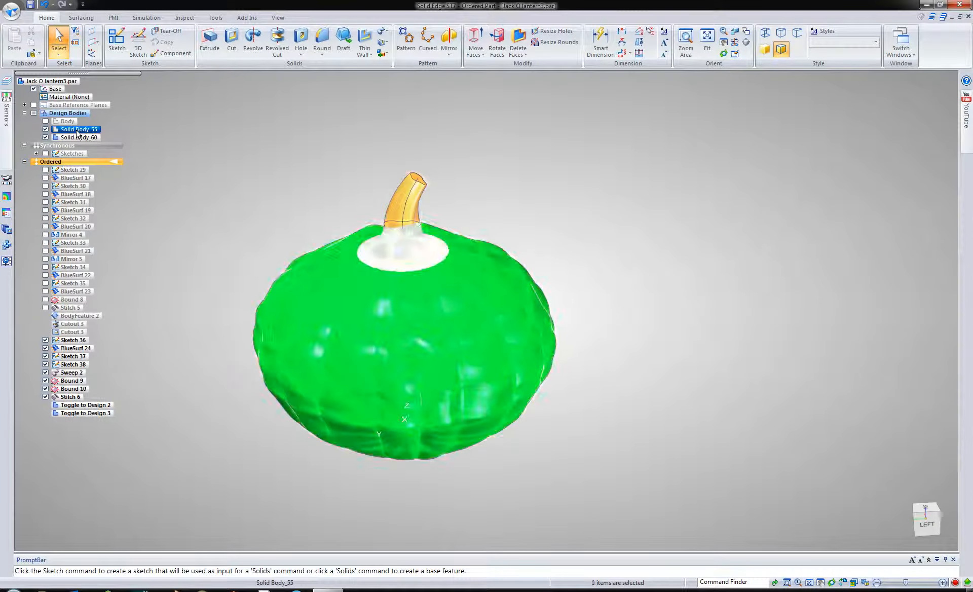
right_click(80, 131)
click(93, 137)
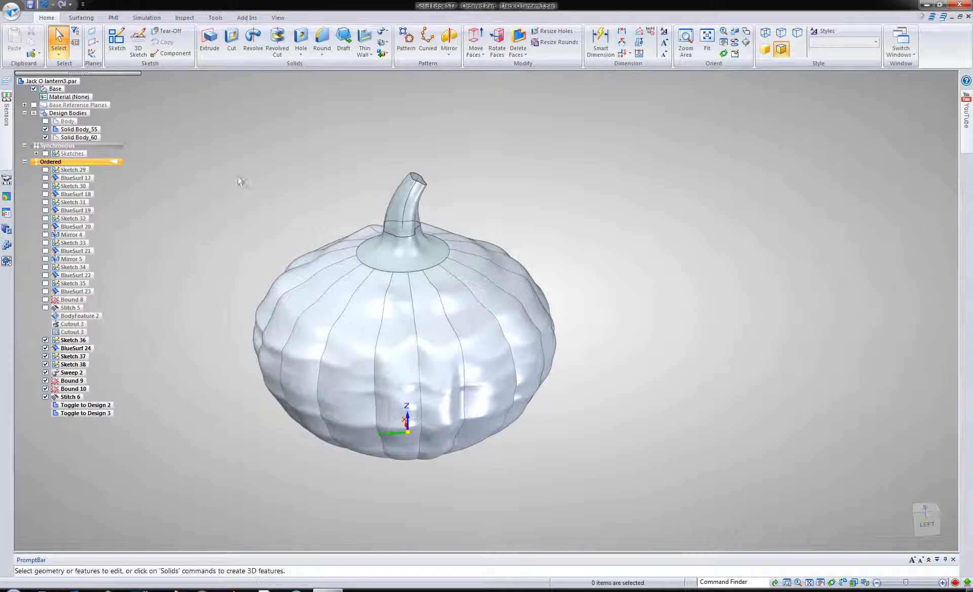
middle_drag(212, 148, 329, 216)
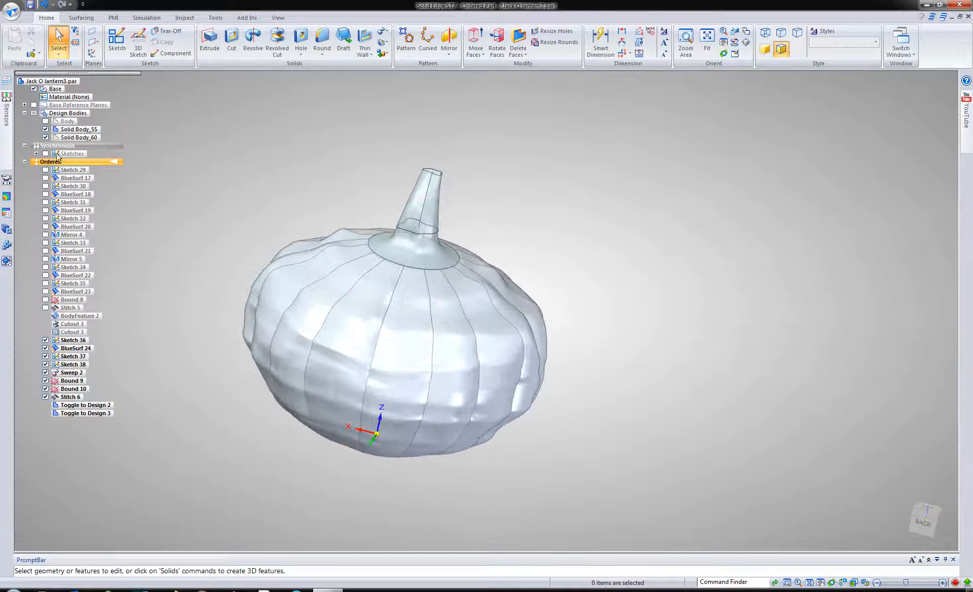
Make the hidden carved pumpkin design body, named Body, the active body
click(71, 122)
right_click(72, 123)
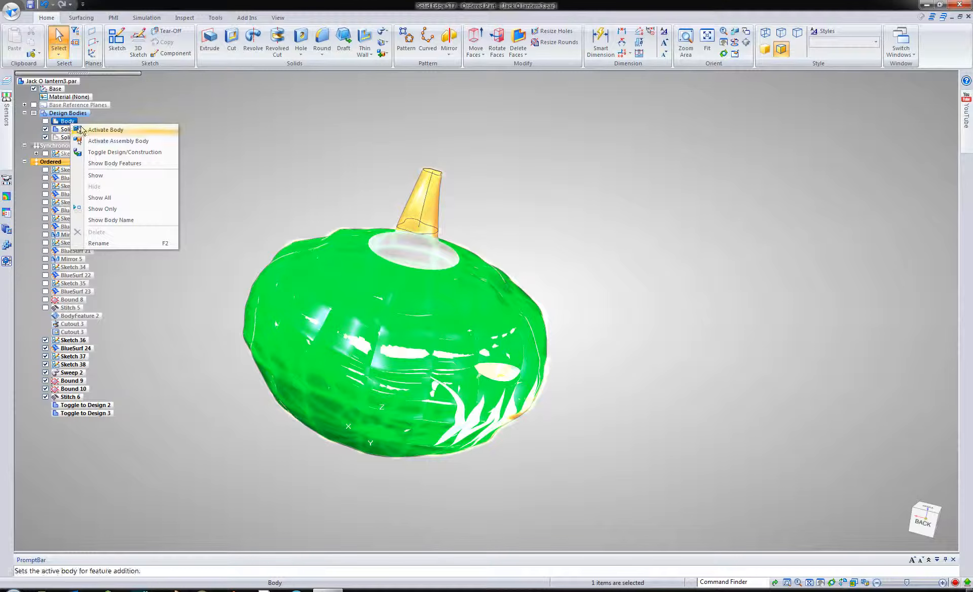
click(81, 130)
middle_drag(267, 245, 191, 150)
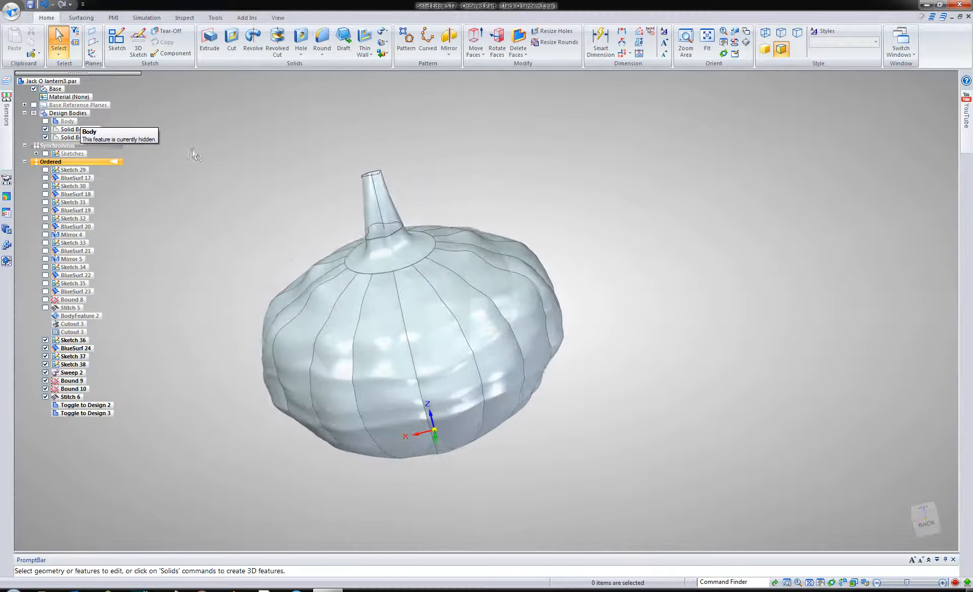
Show the carved pumpkin design body and hide Solid Body_55
click(45, 122)
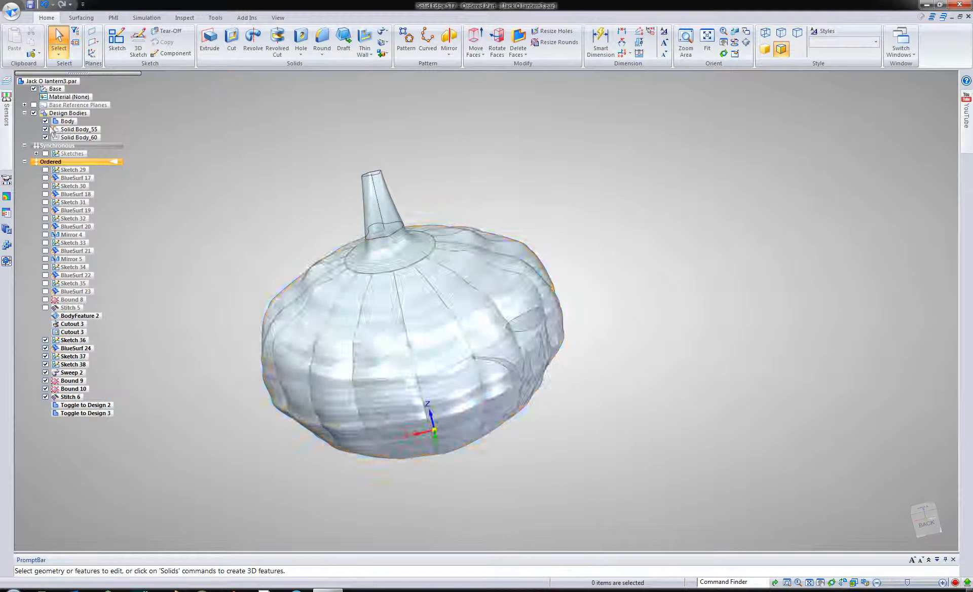
middle_drag(369, 202, 580, 289)
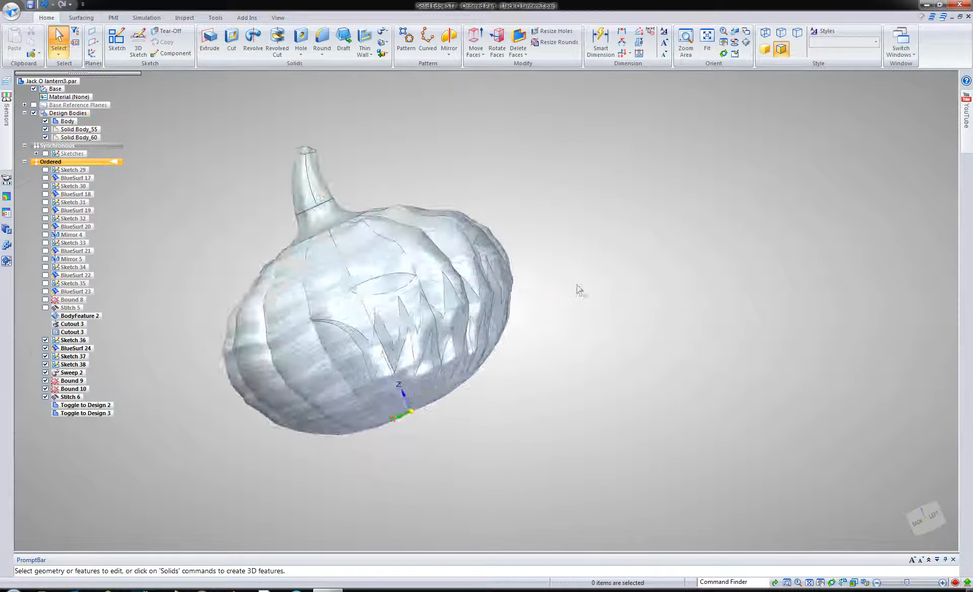
scroll(578, 286, up, 3)
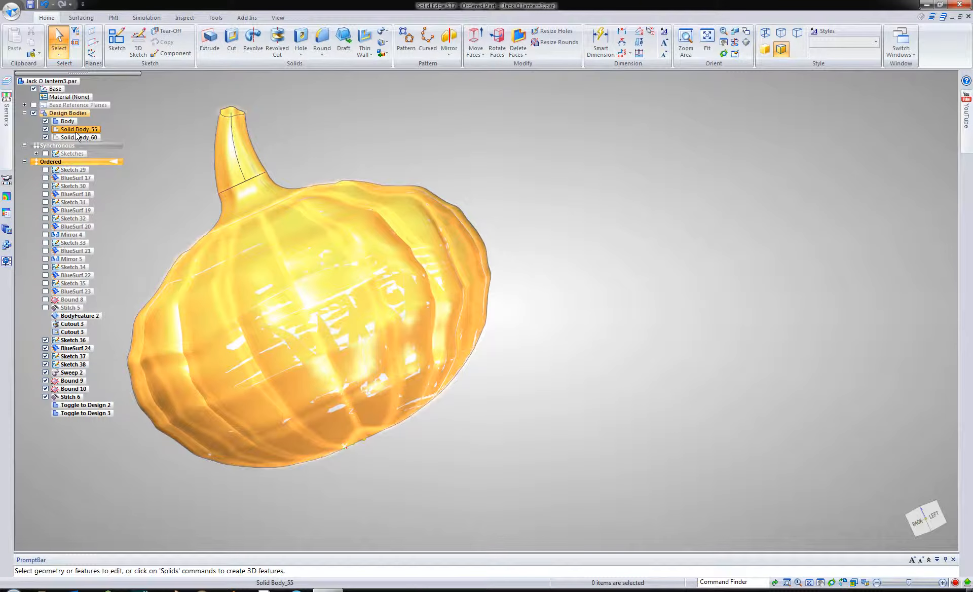
right_click(76, 132)
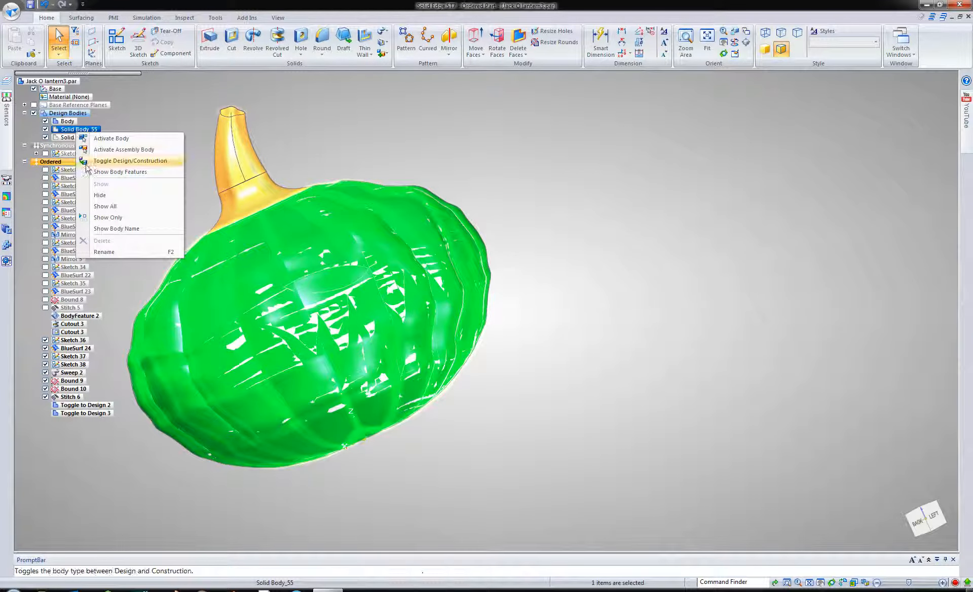
click(92, 198)
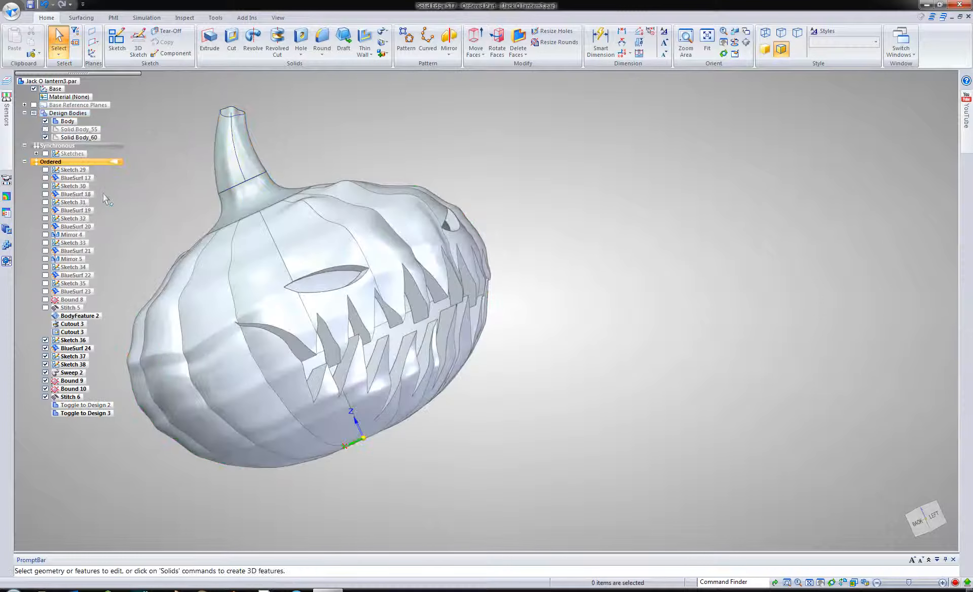
Paint the entire carved pumpkin body with the Orange style using Part Painter set to Body
key(ctrl+l)
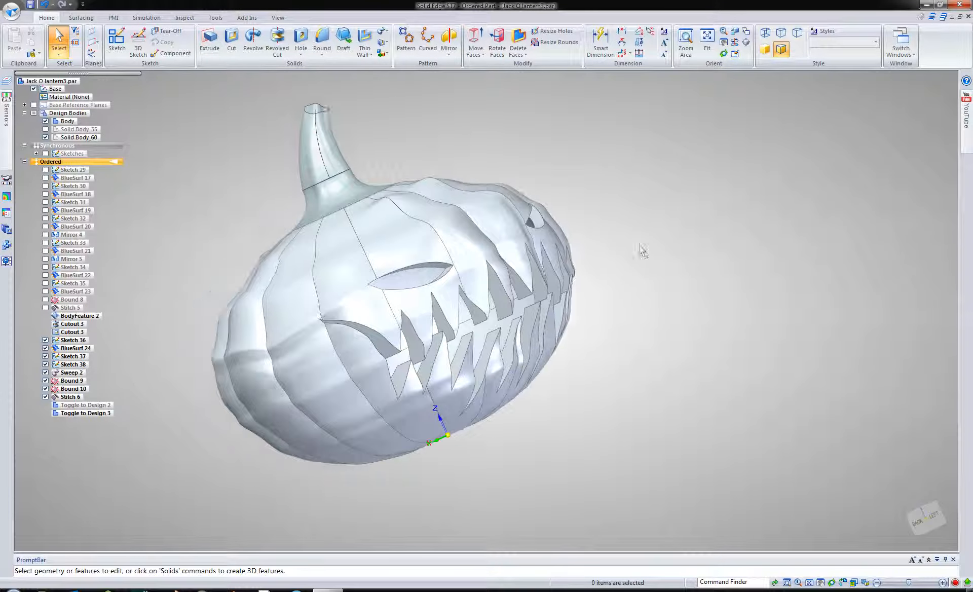
click(286, 19)
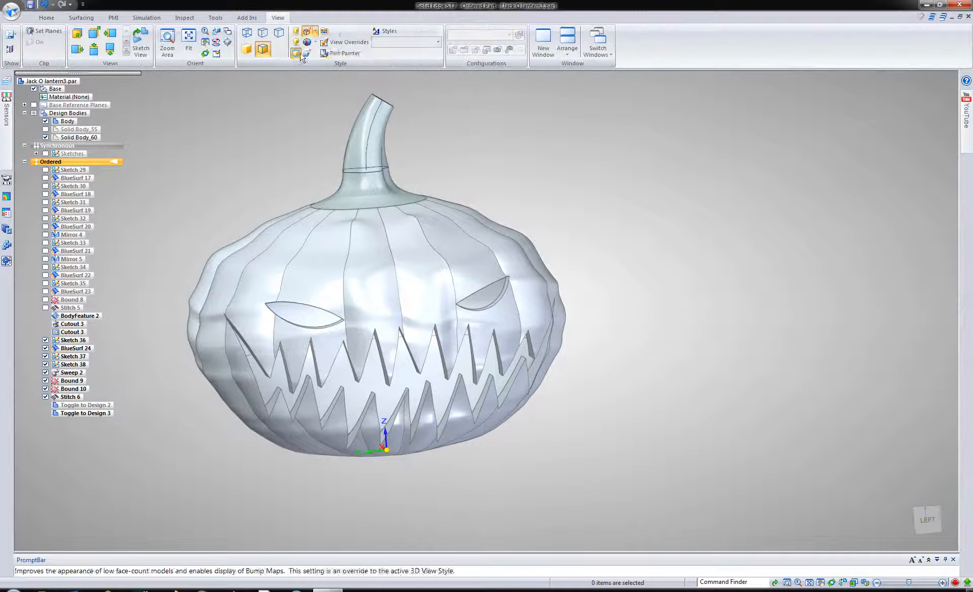
click(340, 52)
click(208, 105)
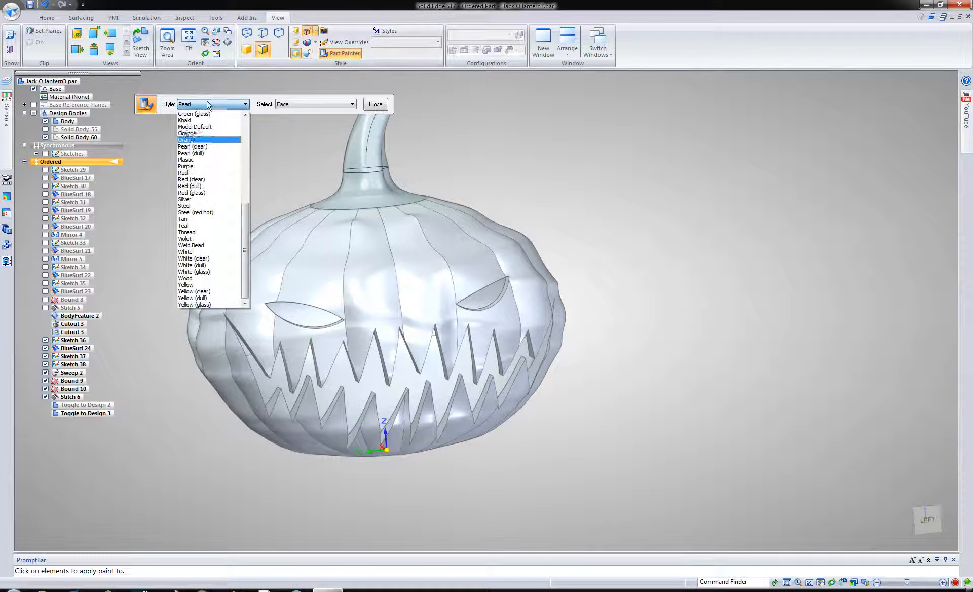
scroll(207, 169, up, 3)
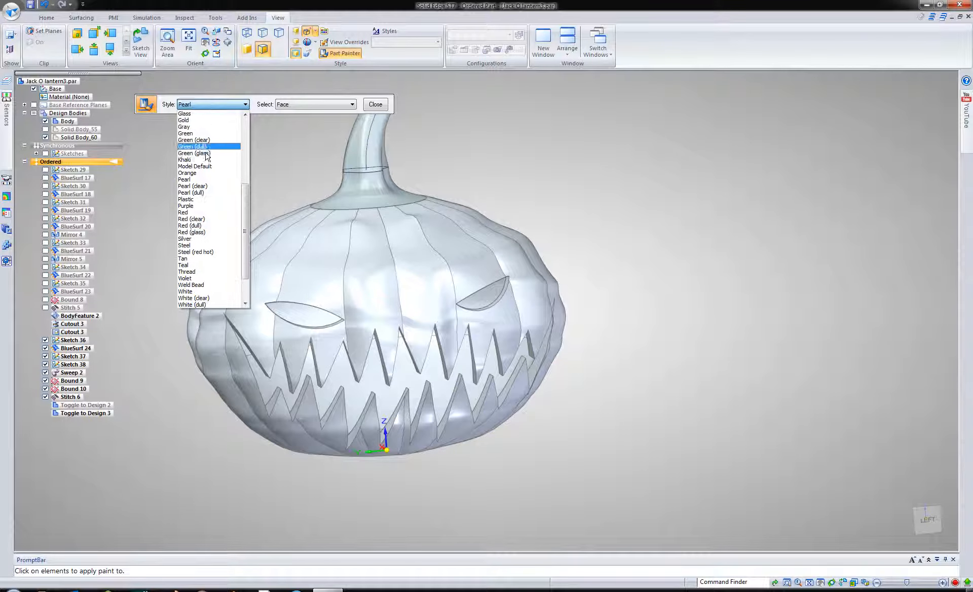
click(204, 173)
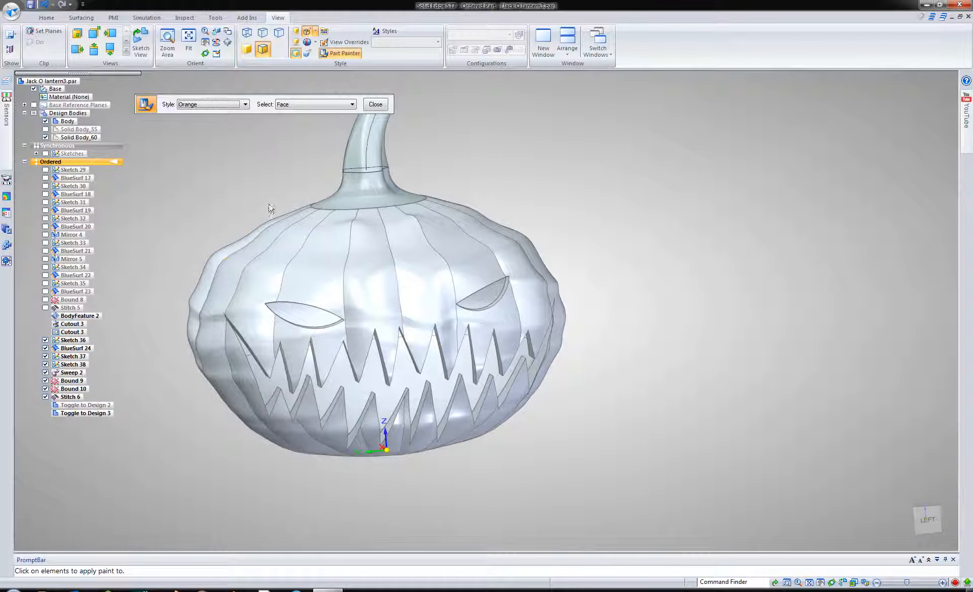
click(279, 242)
click(351, 104)
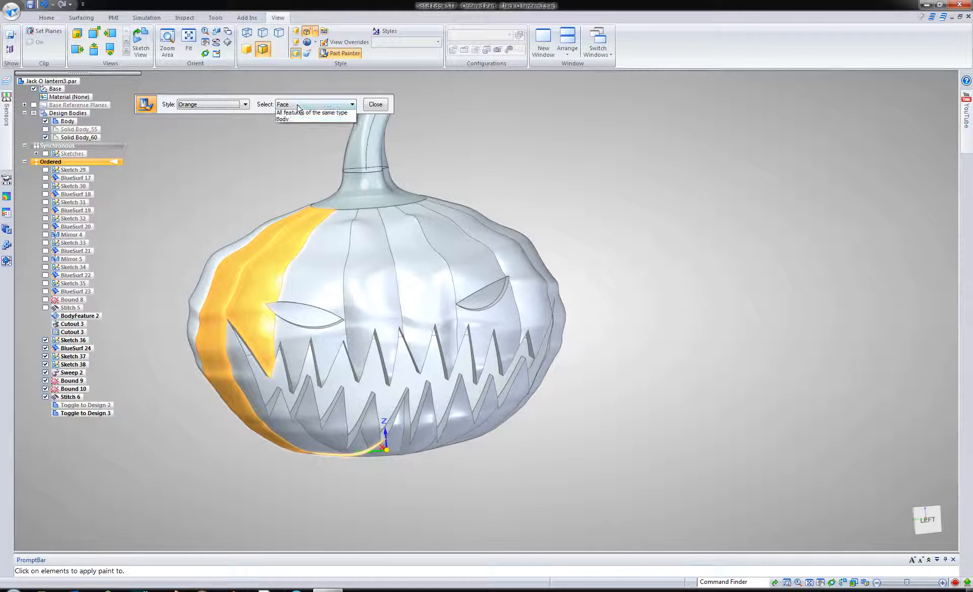
click(289, 120)
click(262, 248)
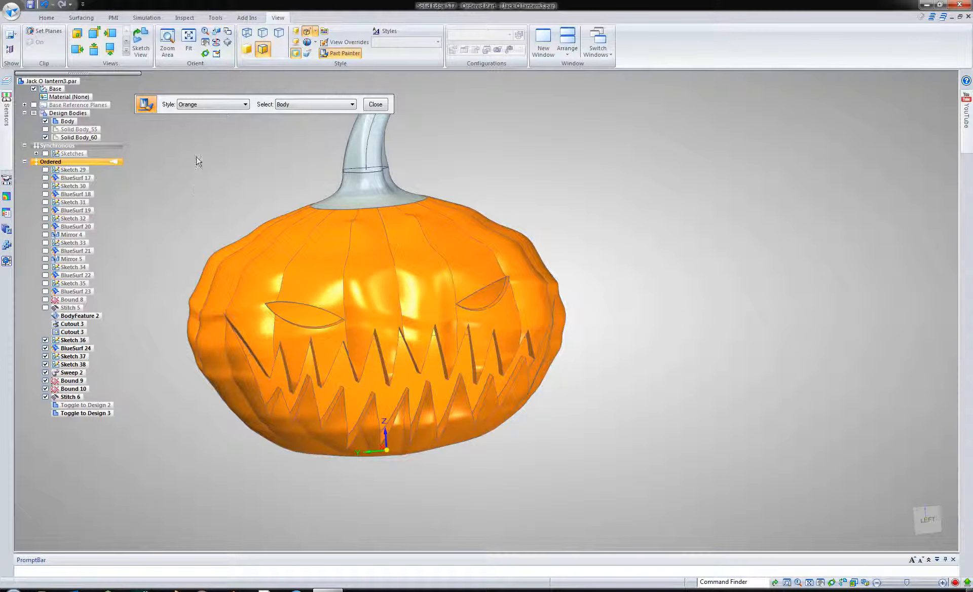
Paint the revolved cutout that hollows the pumpkin with the White style using Part Painter set to Feature
click(209, 104)
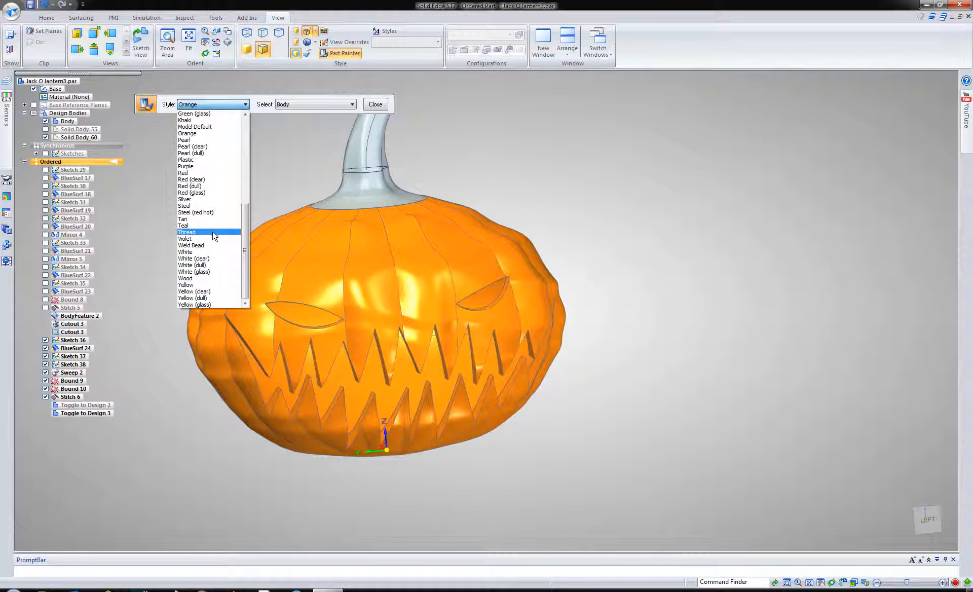
click(187, 252)
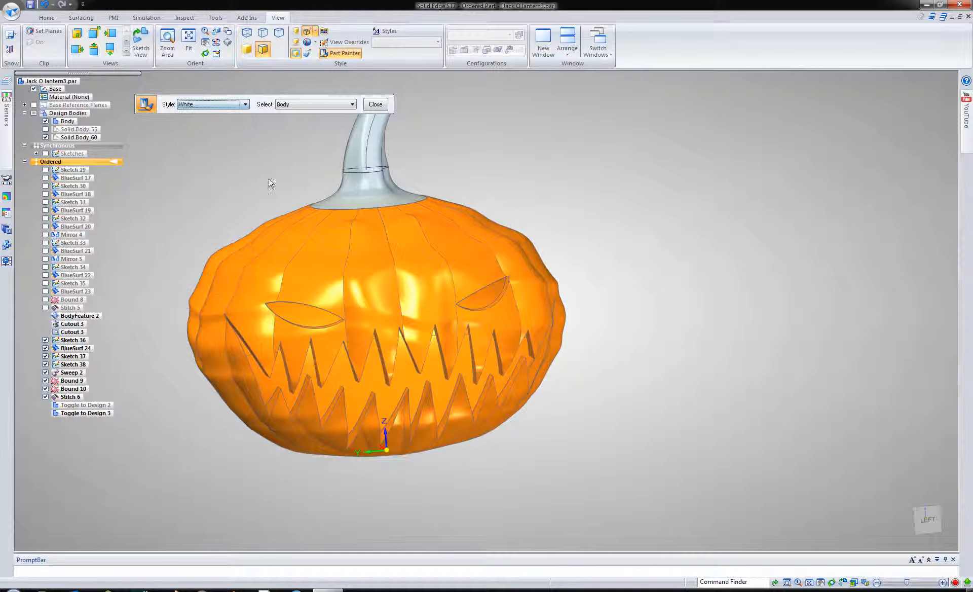
click(298, 106)
click(297, 127)
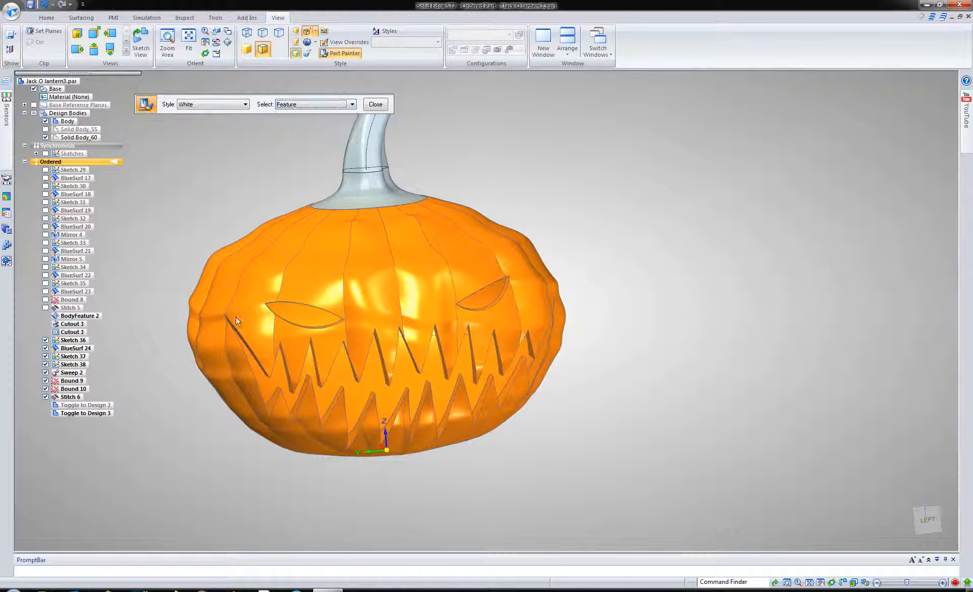
click(356, 393)
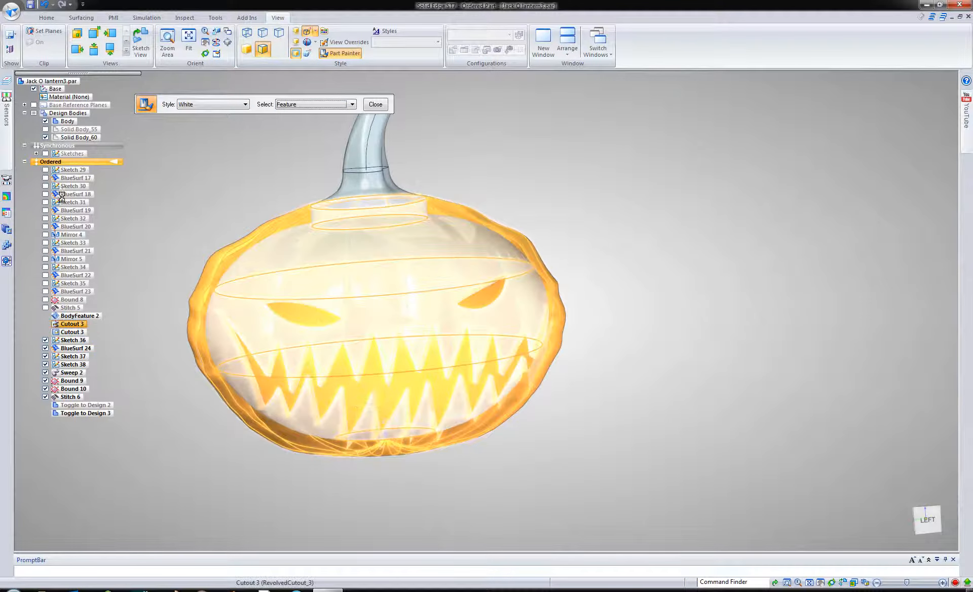
middle_drag(179, 167, 141, 190)
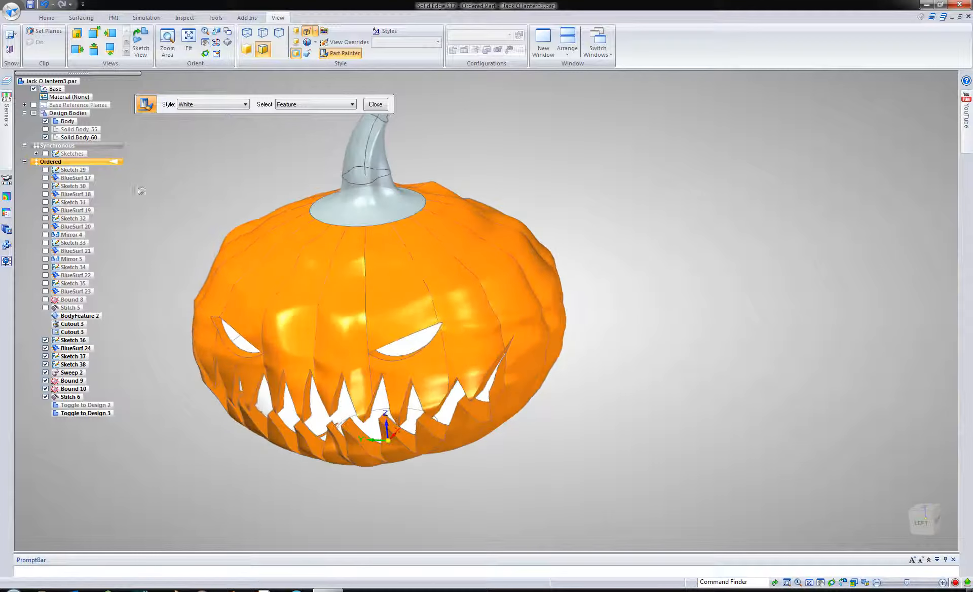
Paint the extruded cutout forming the eyes and jagged mouth with the White style, and leave Part Painter
right_click(234, 345)
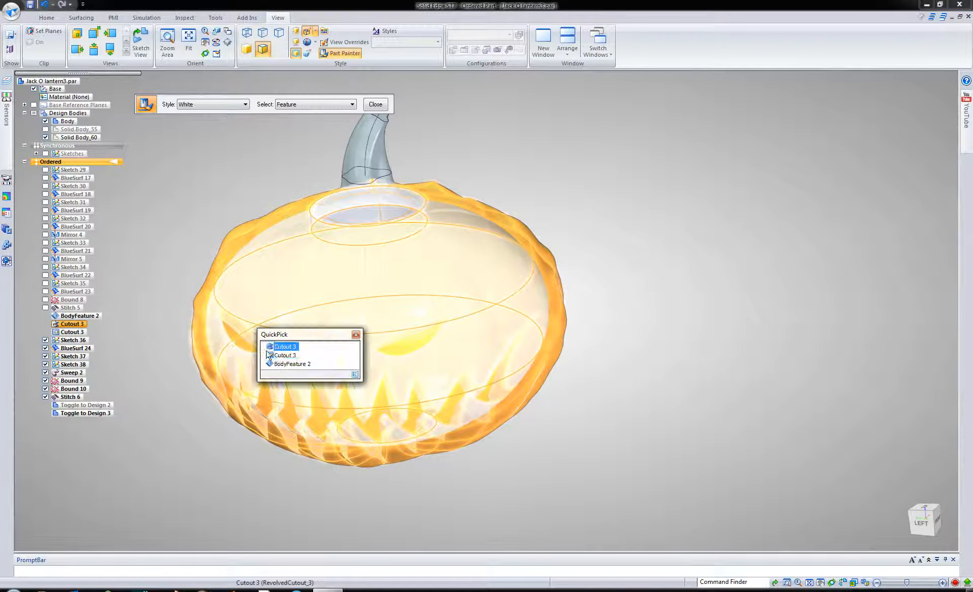
click(282, 355)
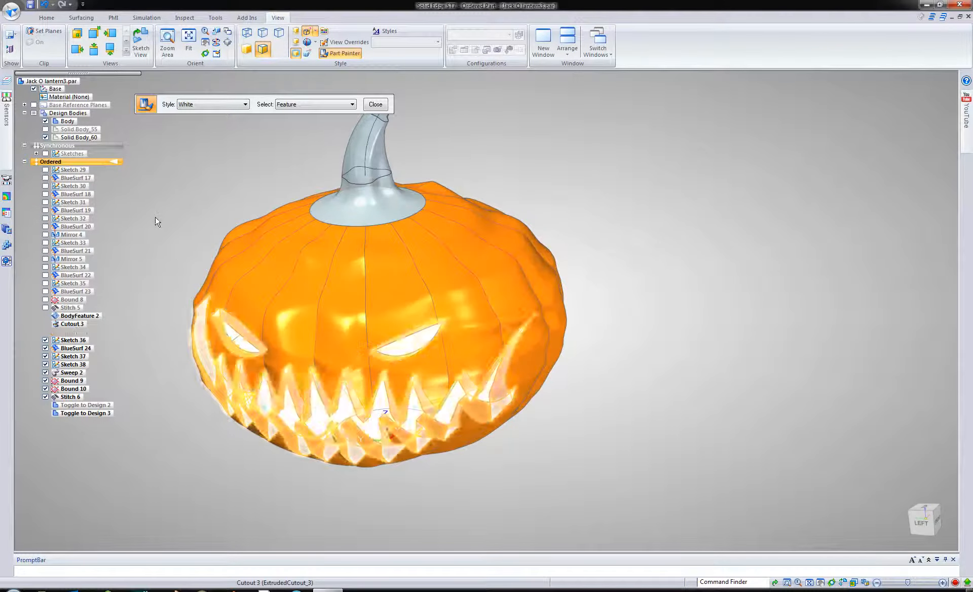
middle_drag(720, 206, 708, 227)
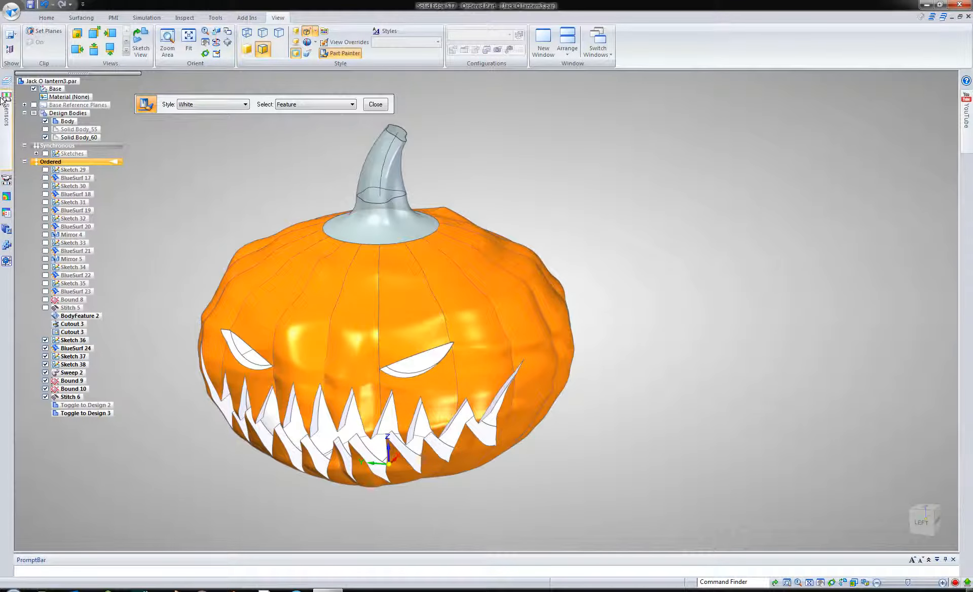
click(49, 21)
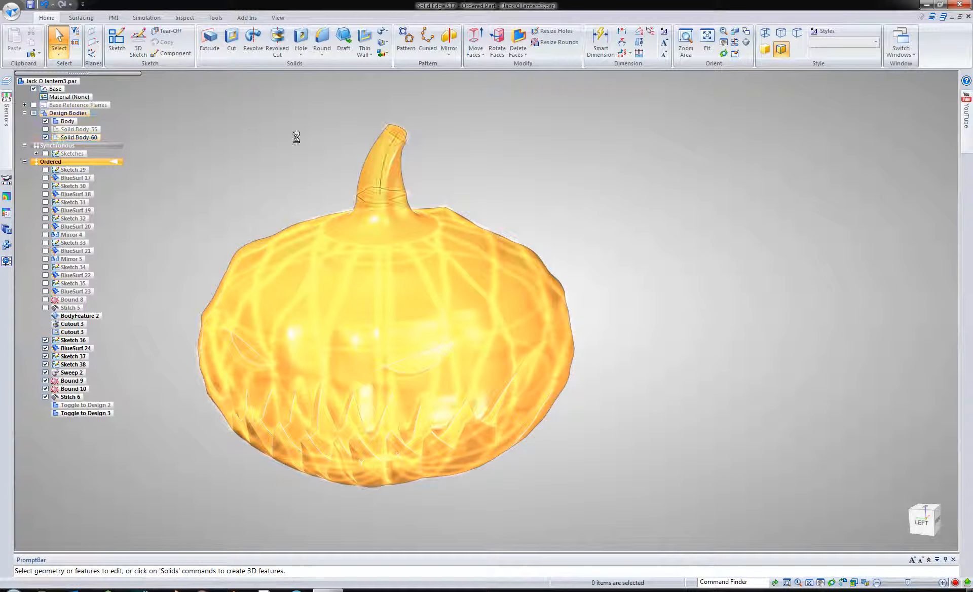
scroll(622, 184, down, 1)
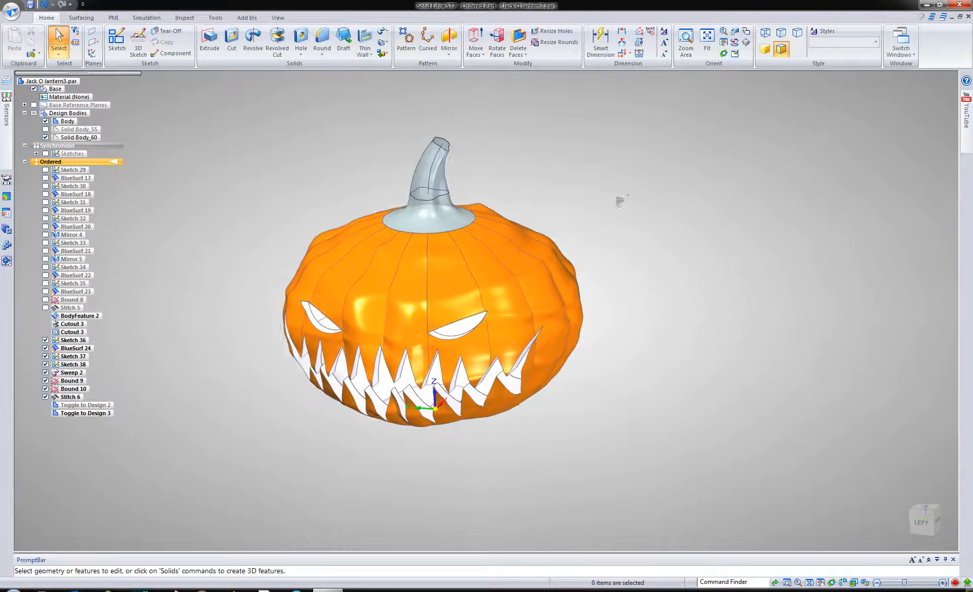
middle_drag(618, 198, 538, 117)
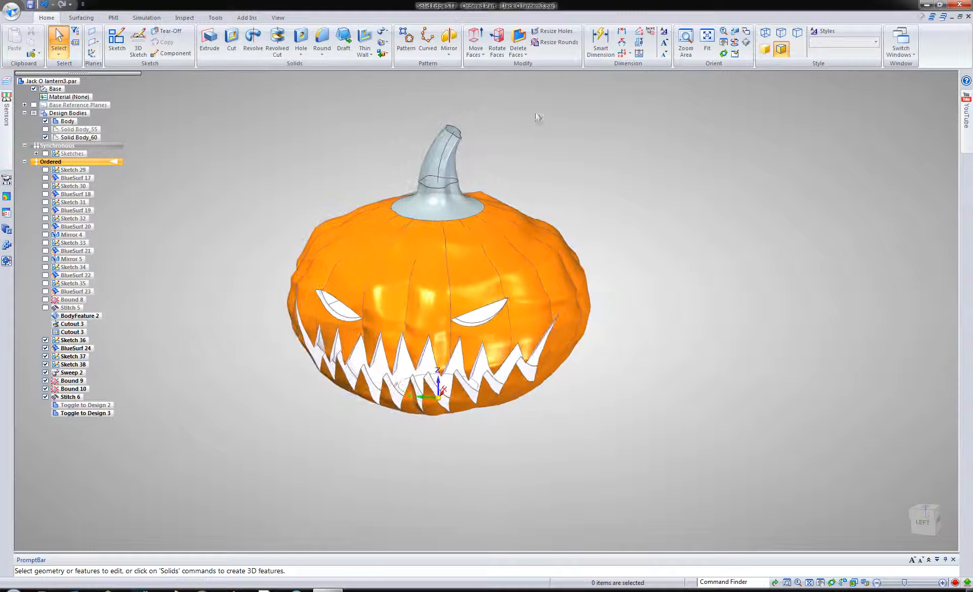
Save the part and run Multi-body Publish to write out every design body together with the Jack O lantern3.asm assembly
click(382, 53)
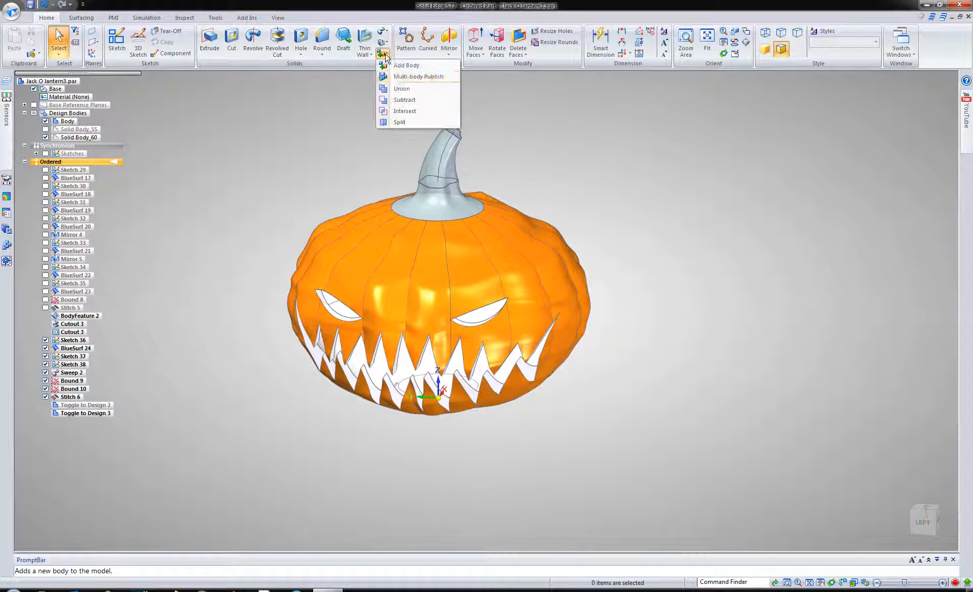
click(396, 78)
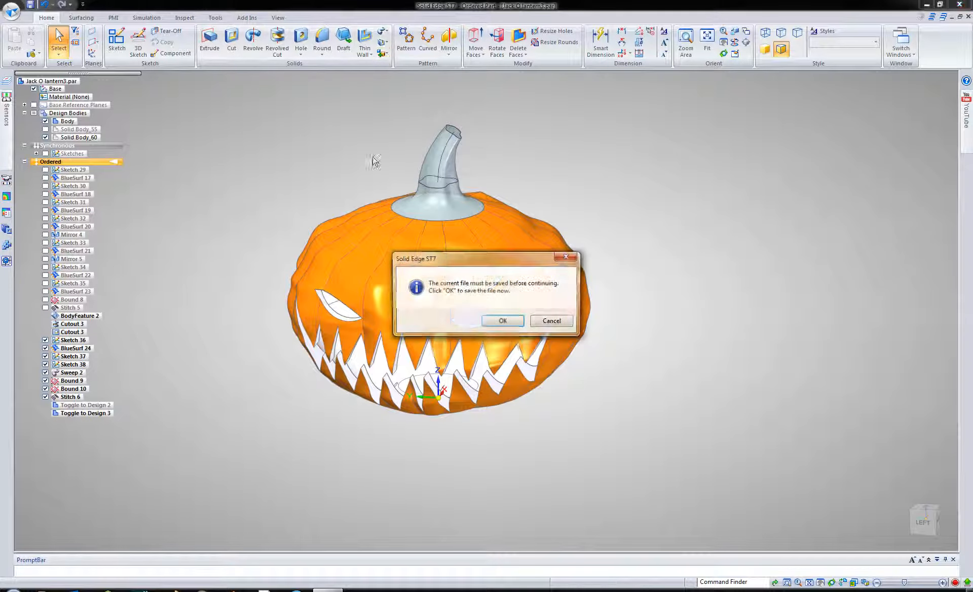
click(502, 322)
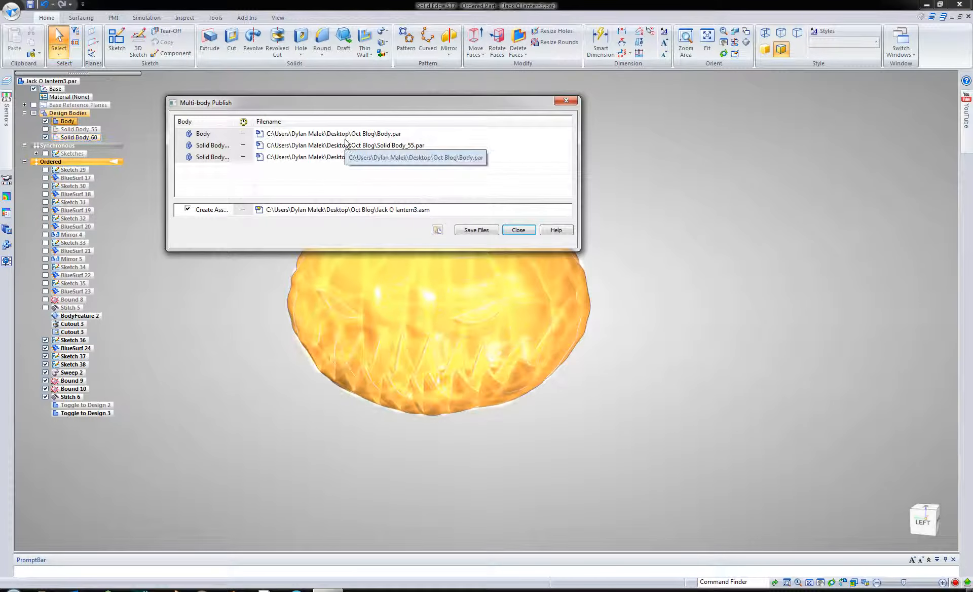
drag(358, 112, 618, 210)
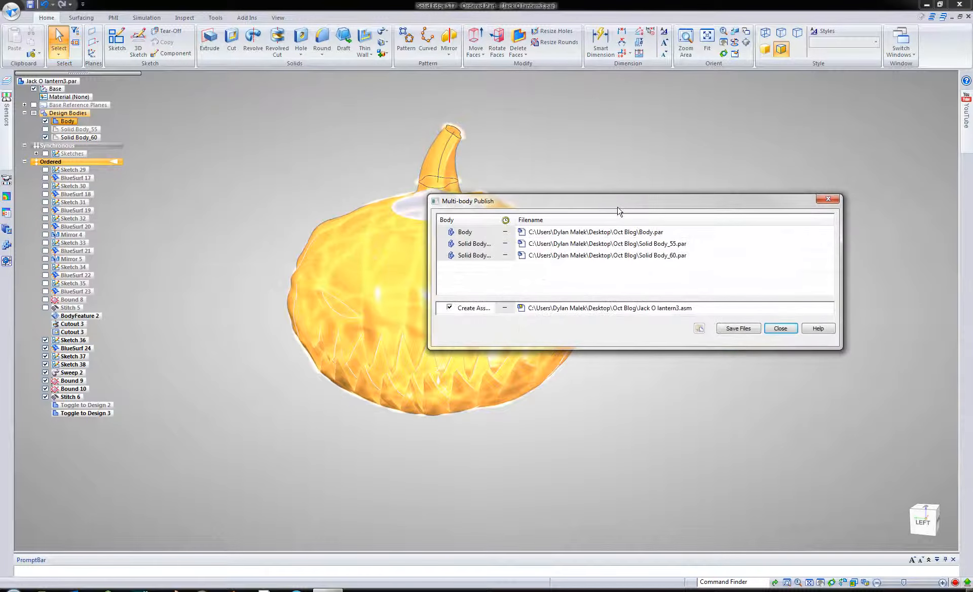
click(730, 331)
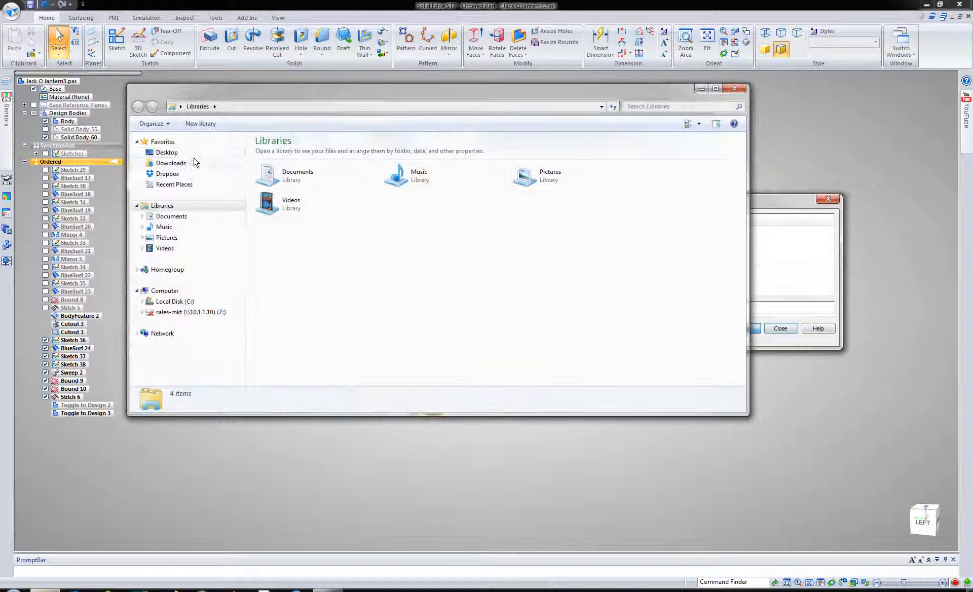
Check the published part files in the Oct Blog folder on the Desktop
click(190, 156)
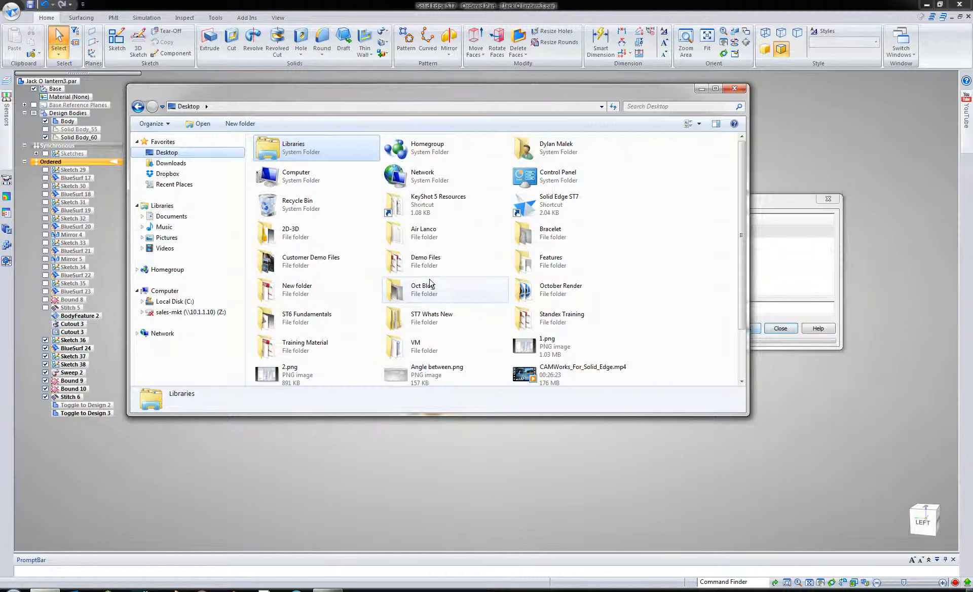
double_click(430, 284)
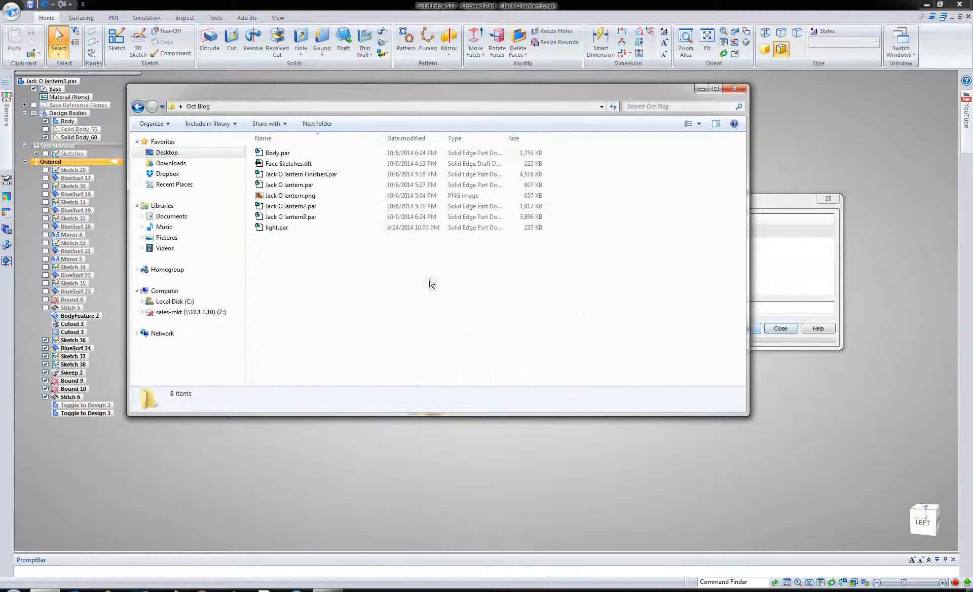
click(280, 174)
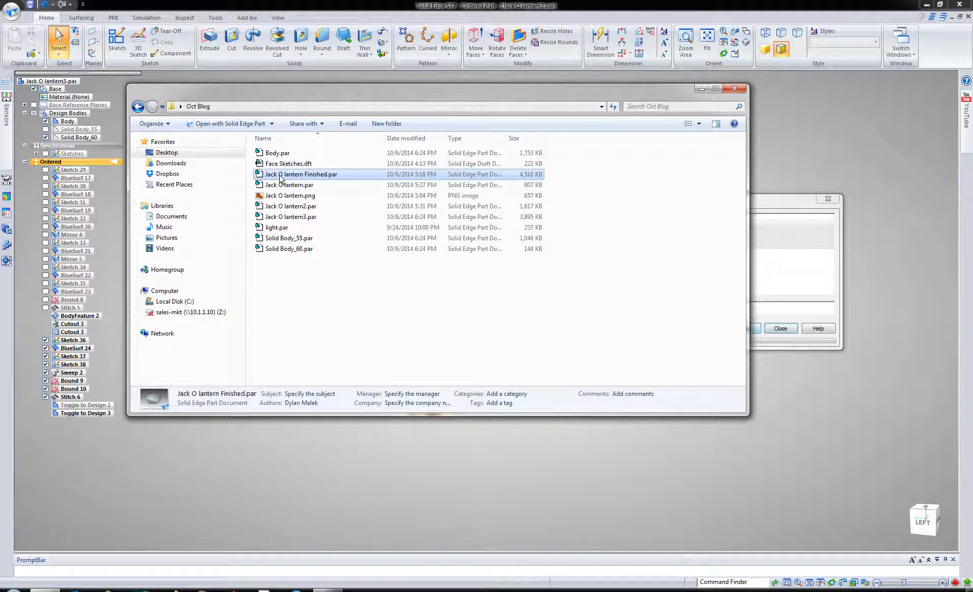
click(702, 89)
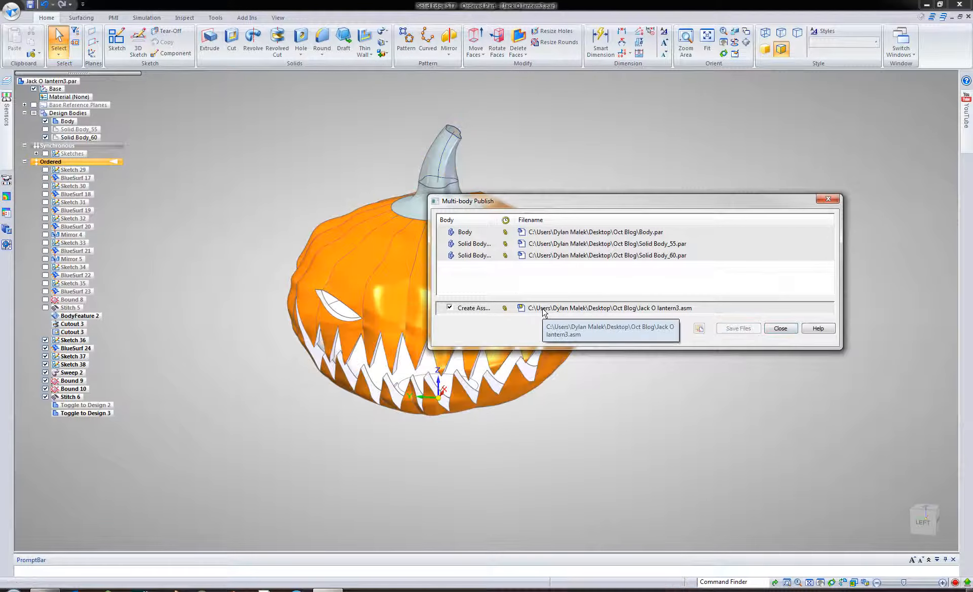
Open the published Jack O lantern3.asm and break the link of Assembly Copy_1
right_click(544, 310)
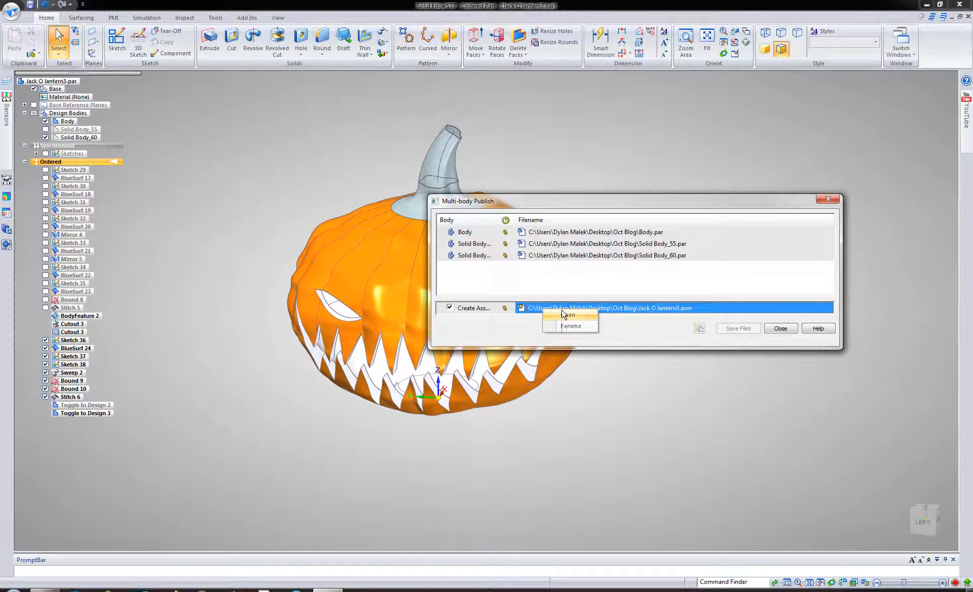
click(564, 314)
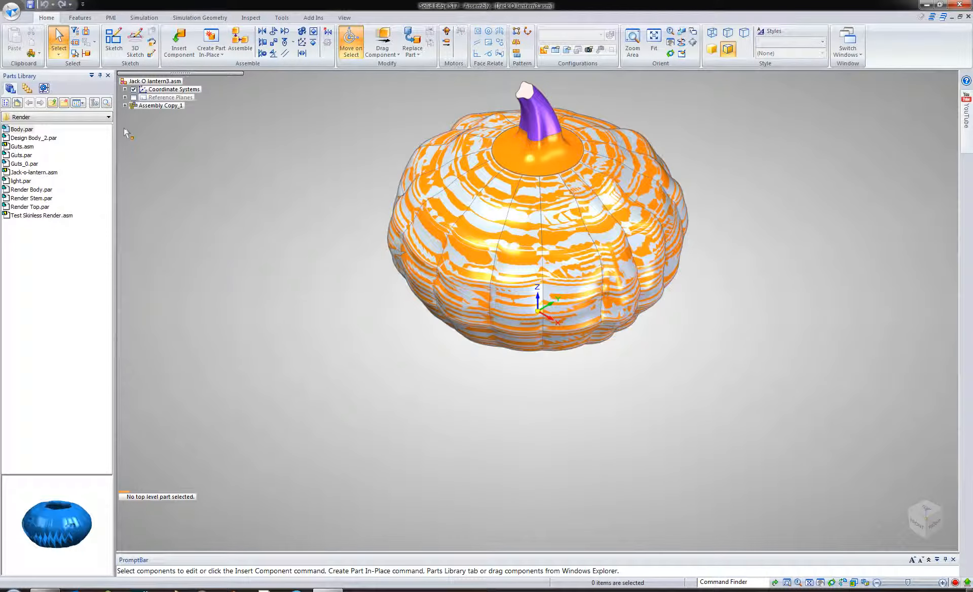
right_click(144, 103)
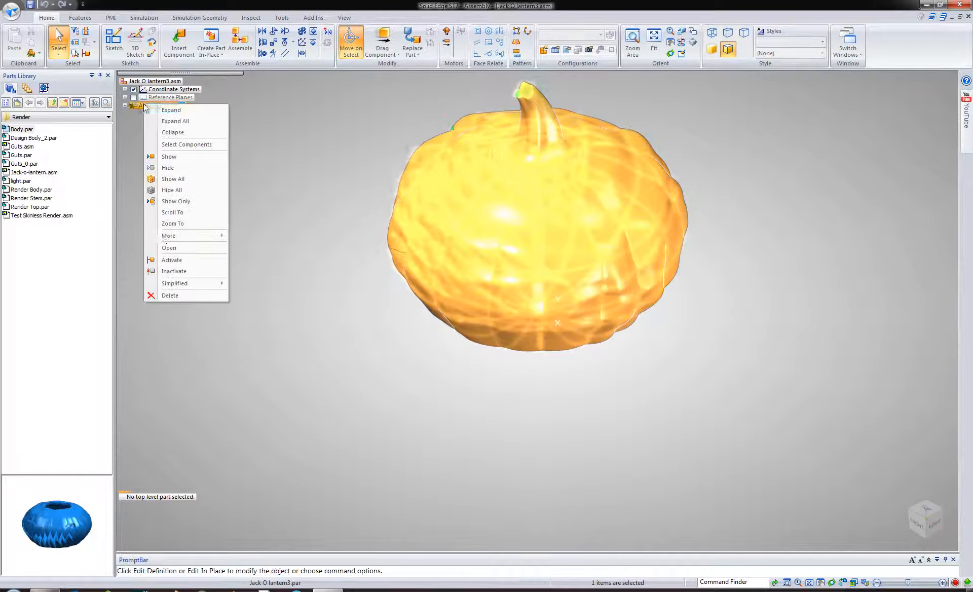
mouse_move(198, 234)
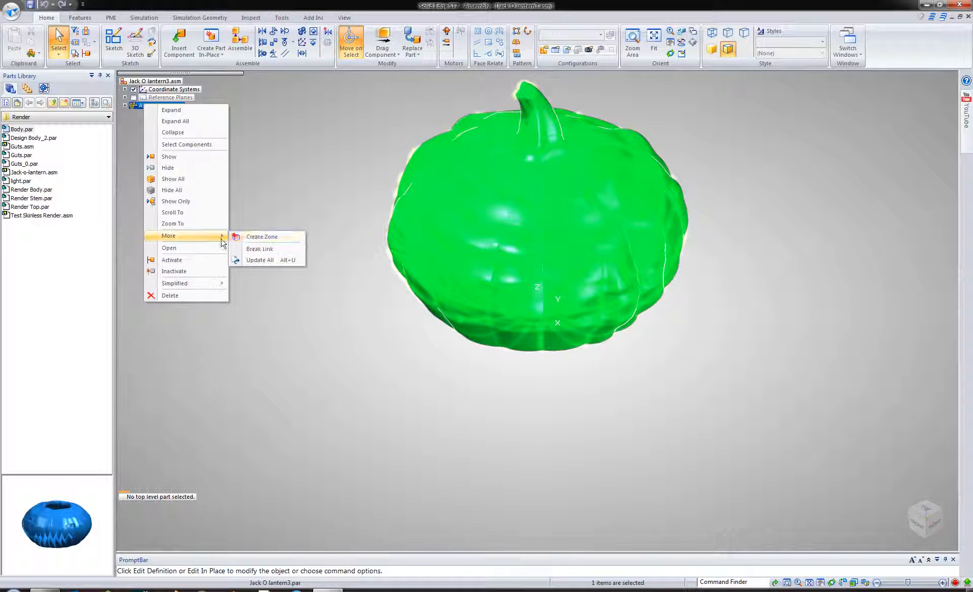
click(257, 250)
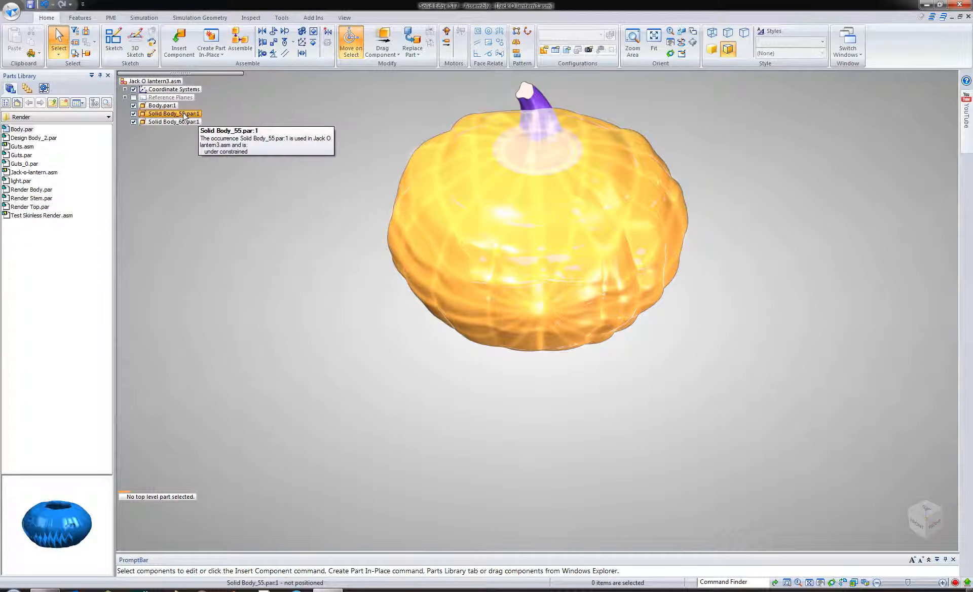
Hide Solid Body_55.par and delete it from the assembly, leaving the carved body and stem
click(134, 114)
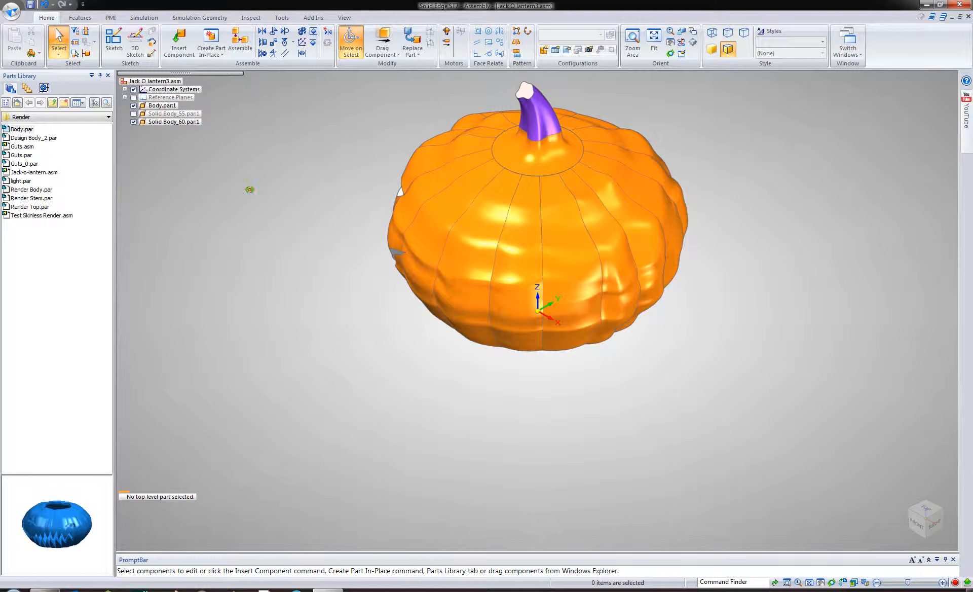
click(161, 114)
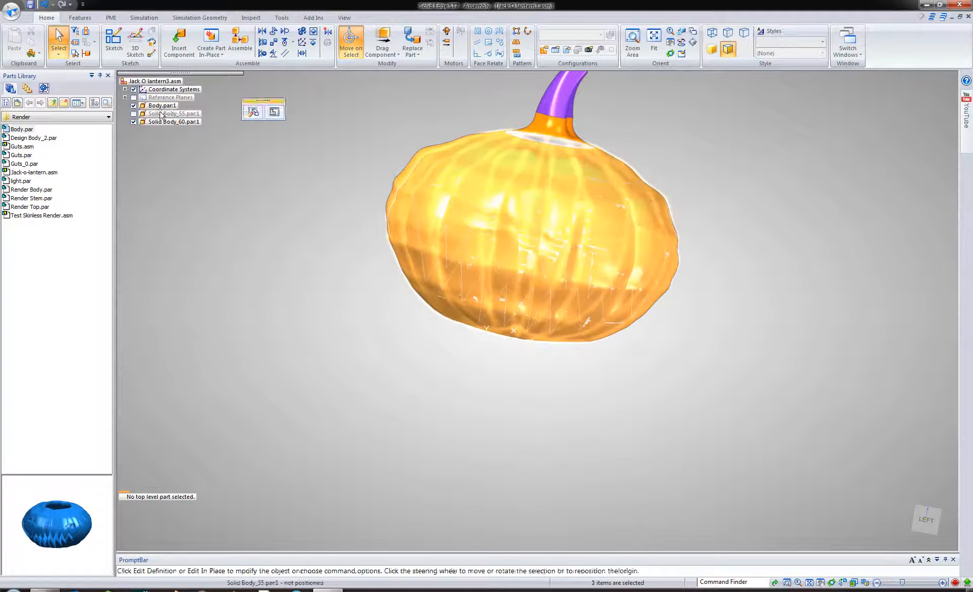
right_click(161, 113)
click(187, 293)
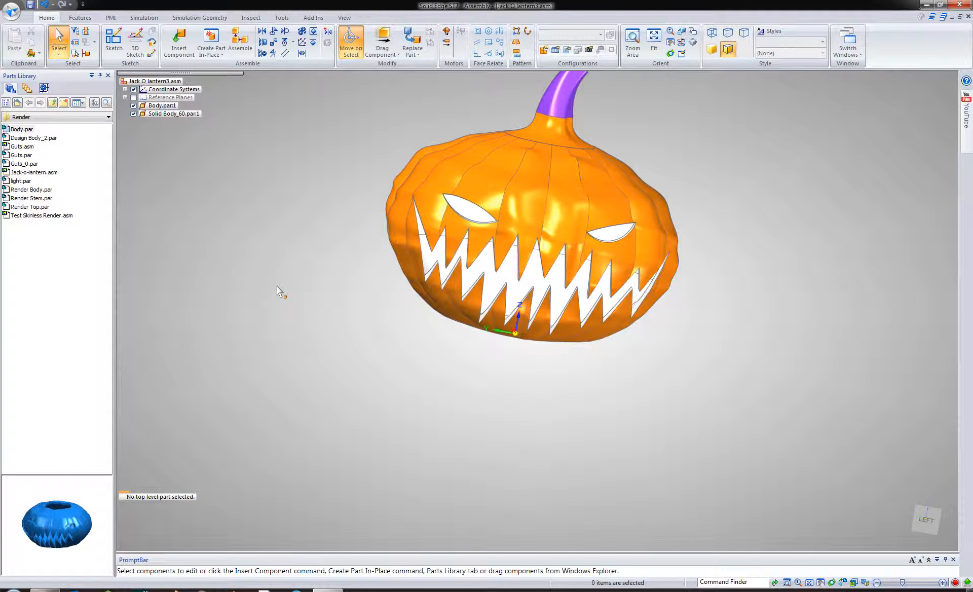
shift+middle_drag(278, 287, 231, 341)
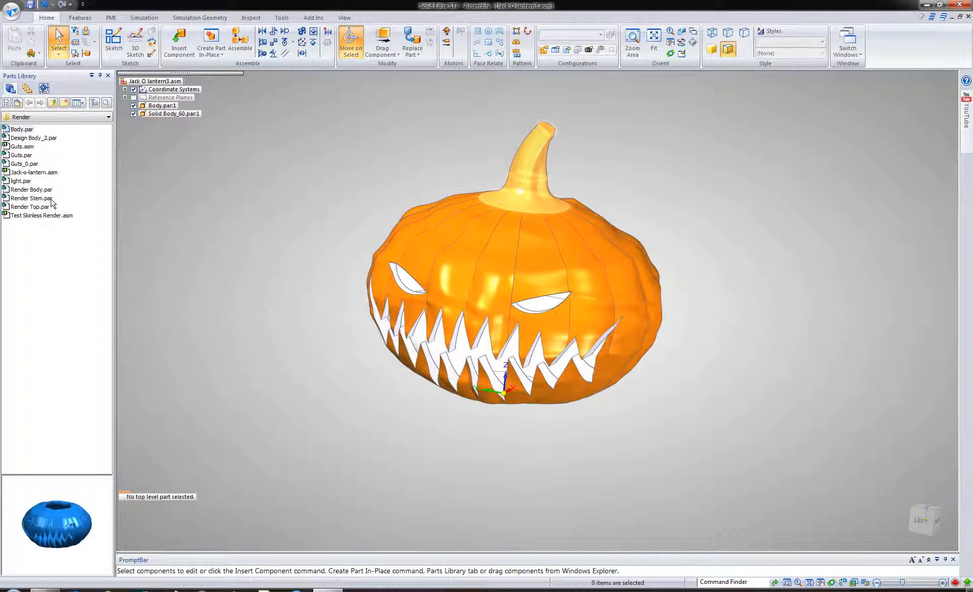
Place light.par from the Desktop's Oct Blog folder beside the pumpkin without assigning any relationships
drag(20, 180, 250, 269)
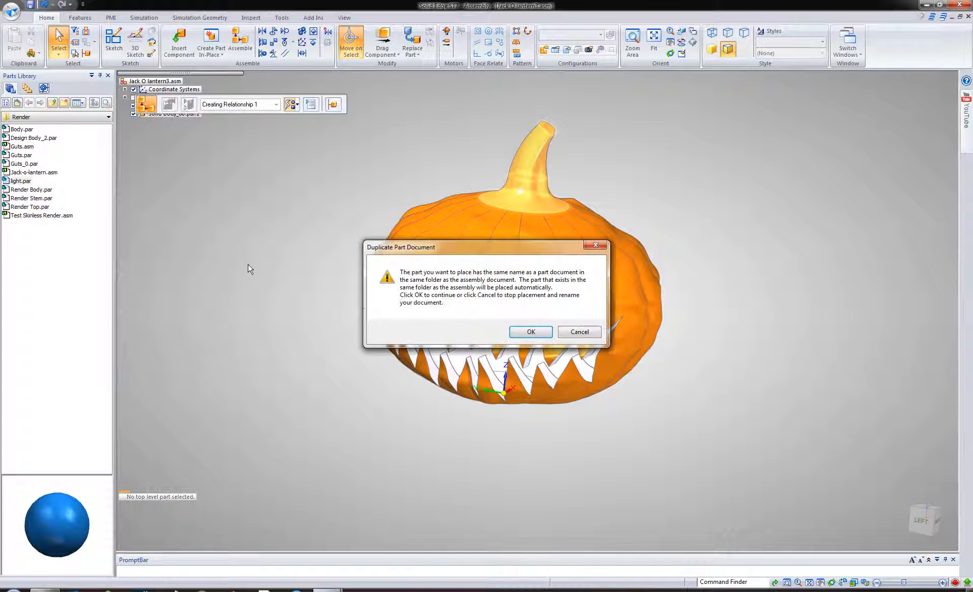
click(579, 332)
click(61, 118)
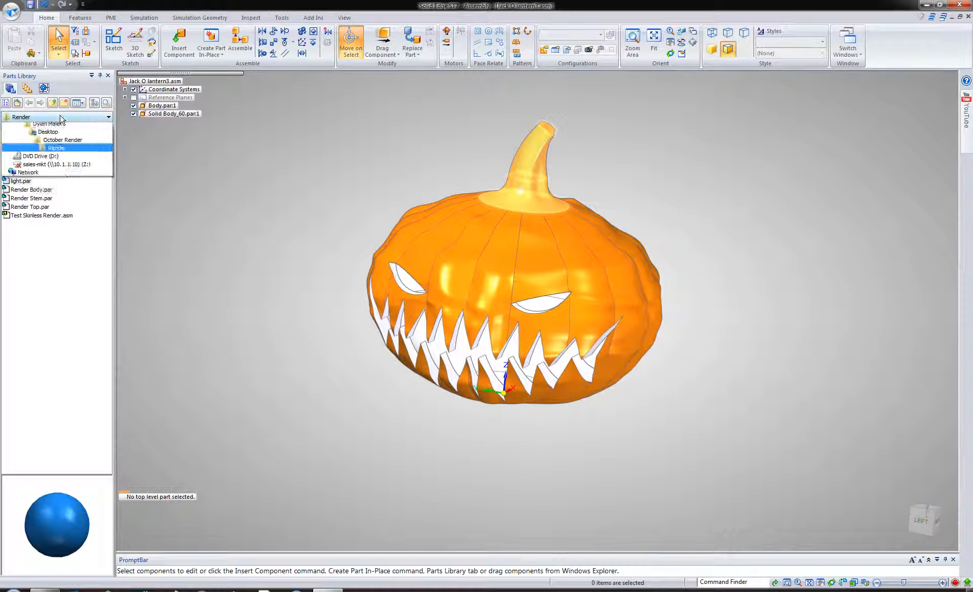
click(52, 127)
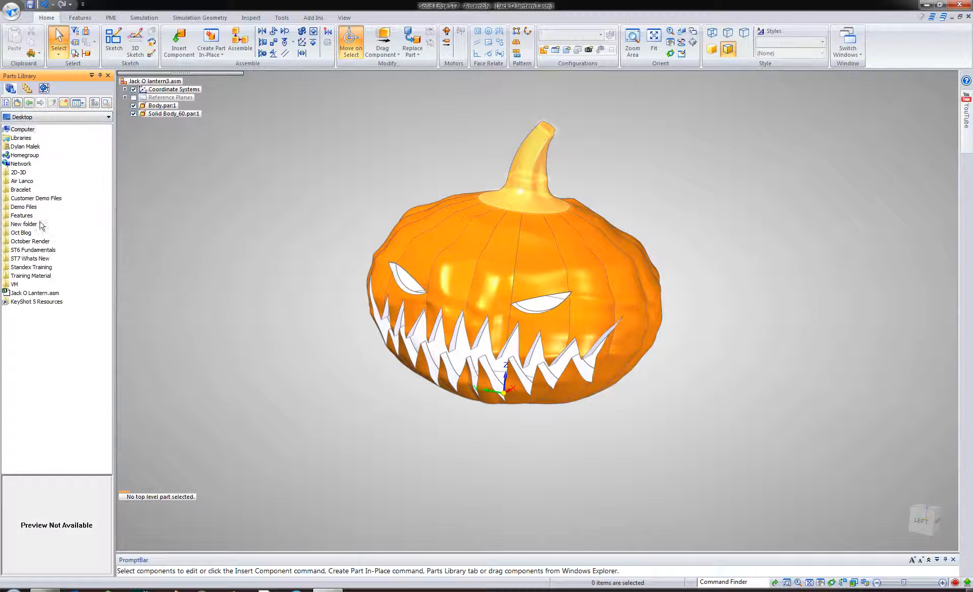
double_click(22, 232)
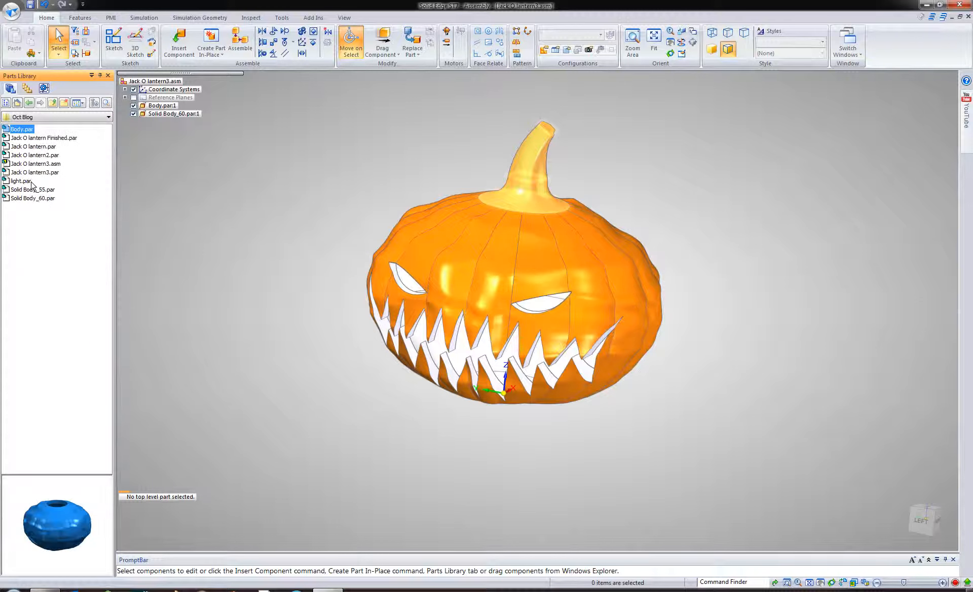
drag(21, 181, 186, 227)
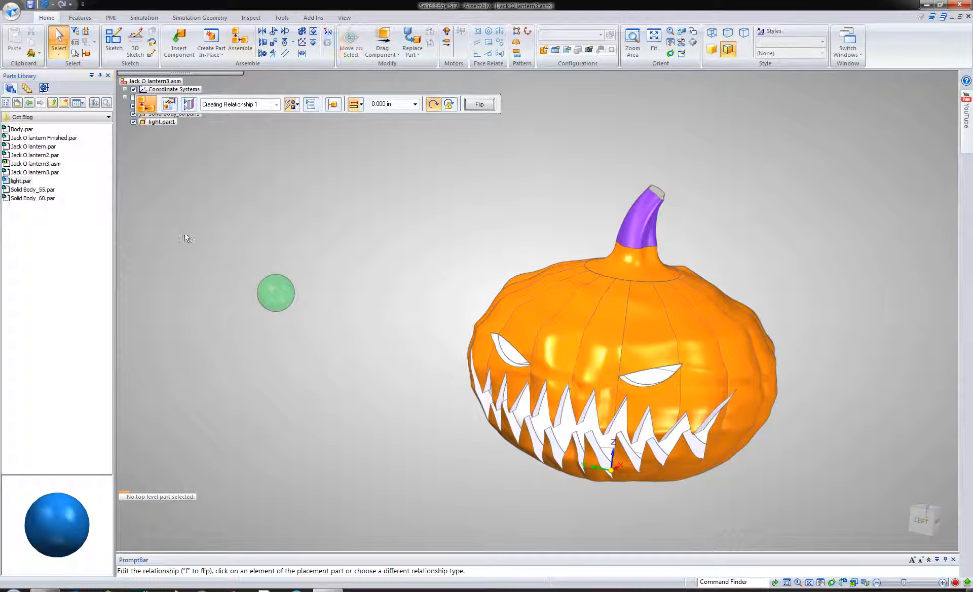
click(57, 41)
In the light's occurrence properties, set its X, Y and Z position to 0 in
right_click(281, 300)
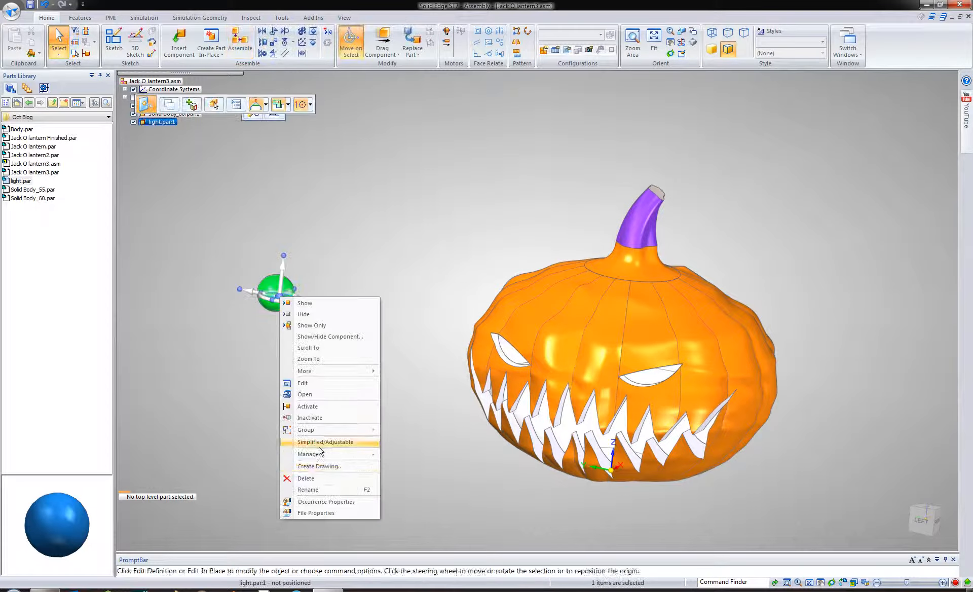
click(326, 502)
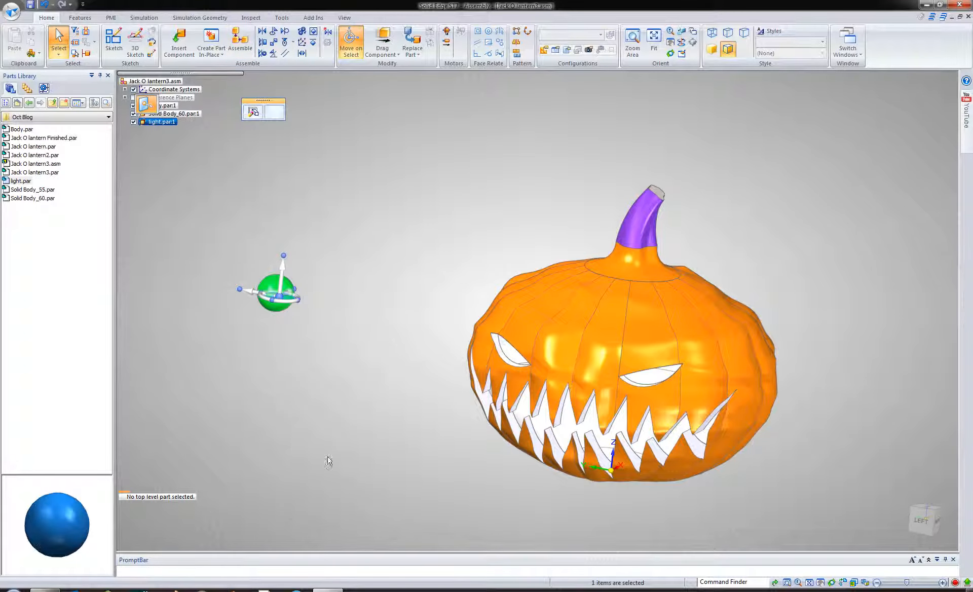
click(258, 57)
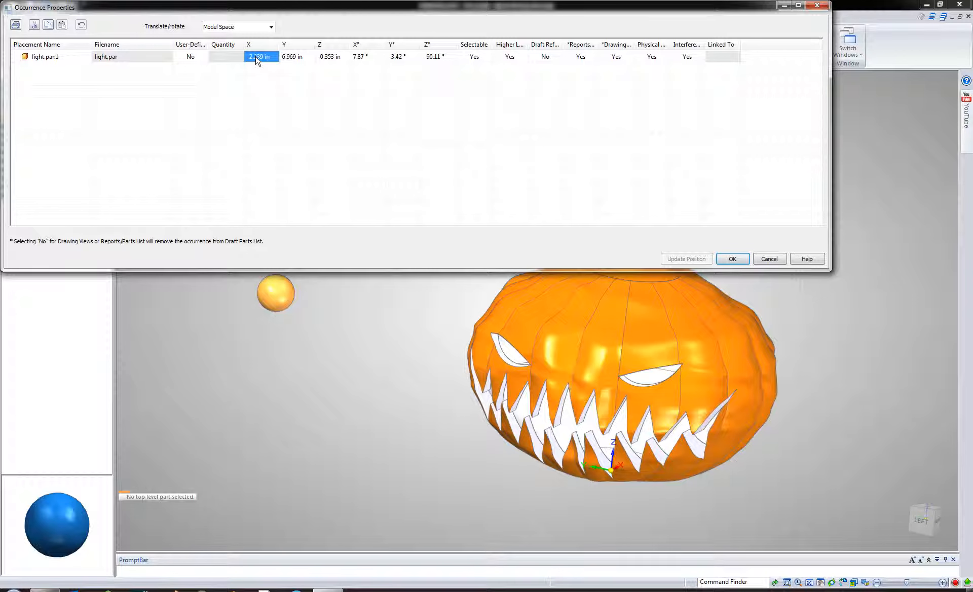
text(0)
click(293, 59)
text(0)
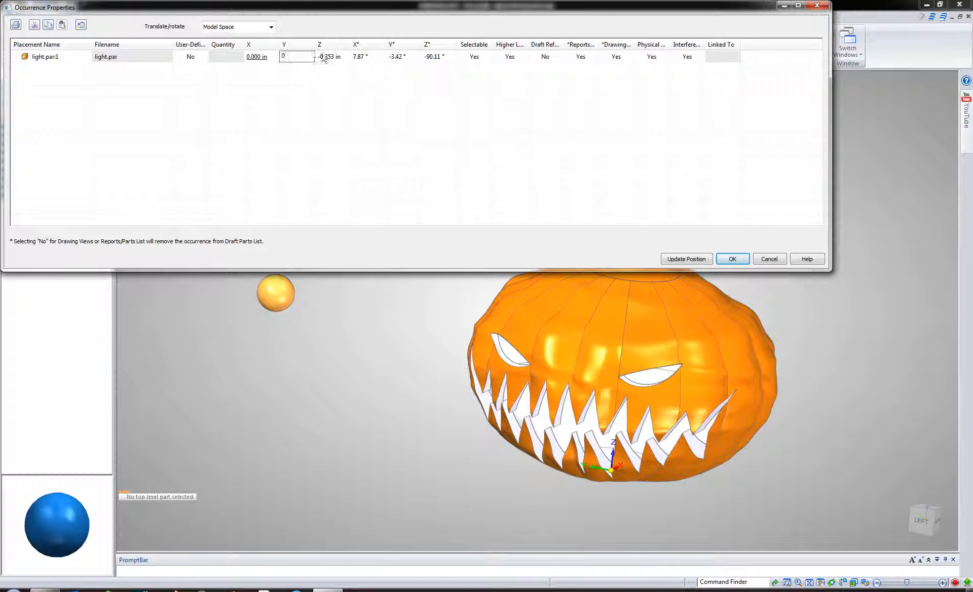
click(323, 57)
text(0)
Set the light's X, Y and Z rotation angles to 0° and apply the updated position
click(378, 59)
text(0)
click(396, 59)
text(0)
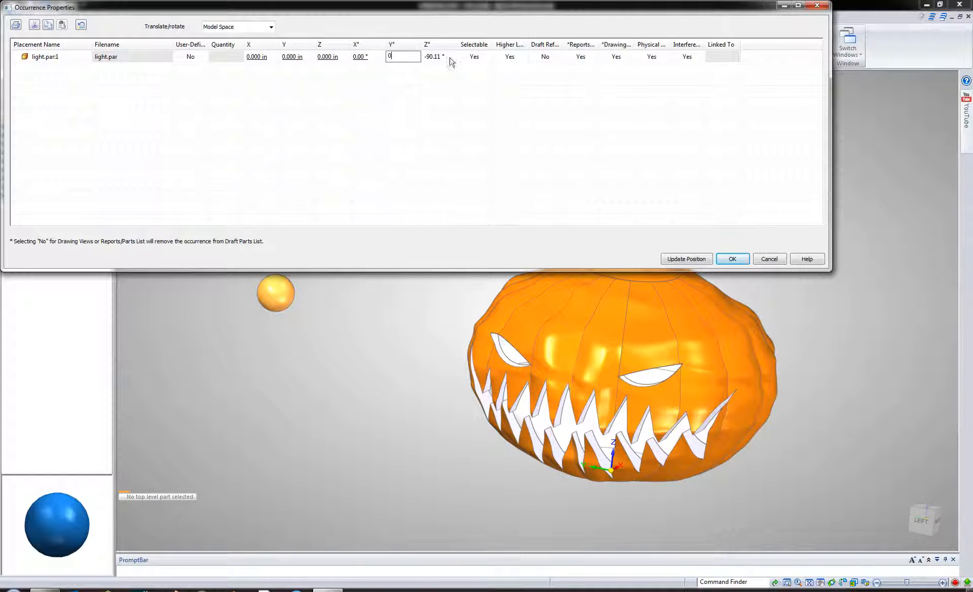
click(435, 58)
text(0)
click(673, 259)
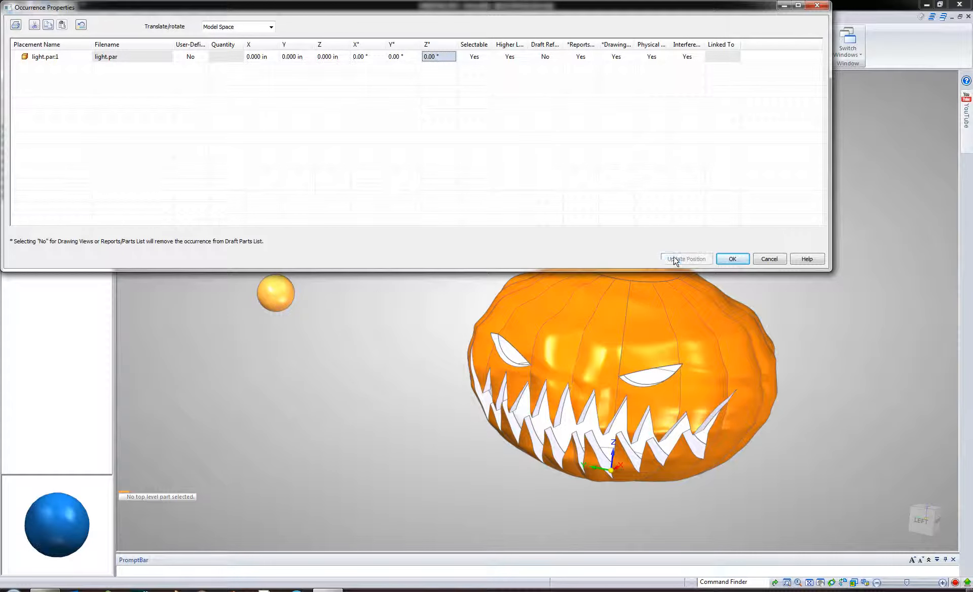
click(734, 258)
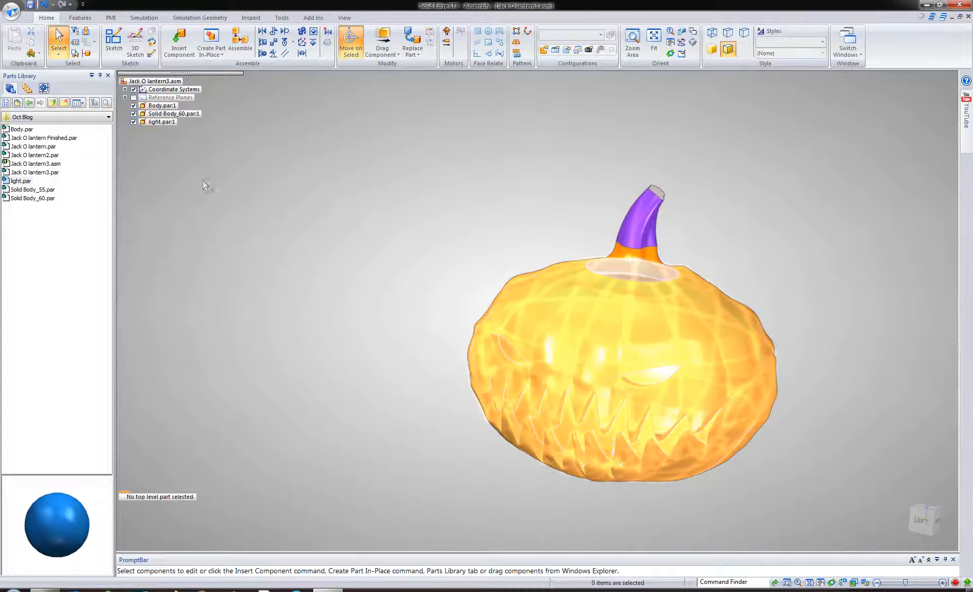
Copy the light about 21.7 in along the negative X direction, out in front of the pumpkin's carved face
click(160, 122)
scroll(287, 274, down, 3)
middle_drag(323, 280, 285, 309)
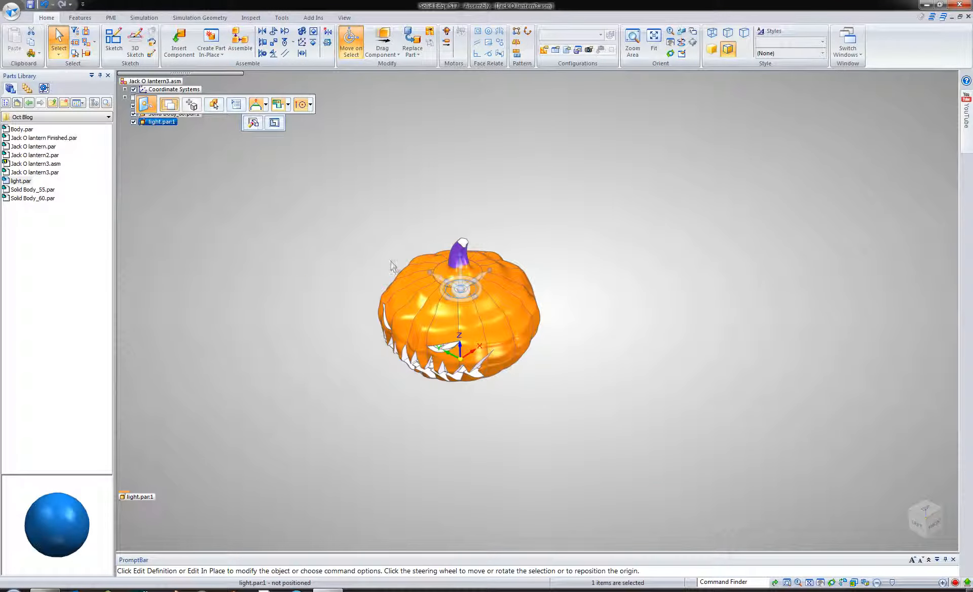
click(478, 287)
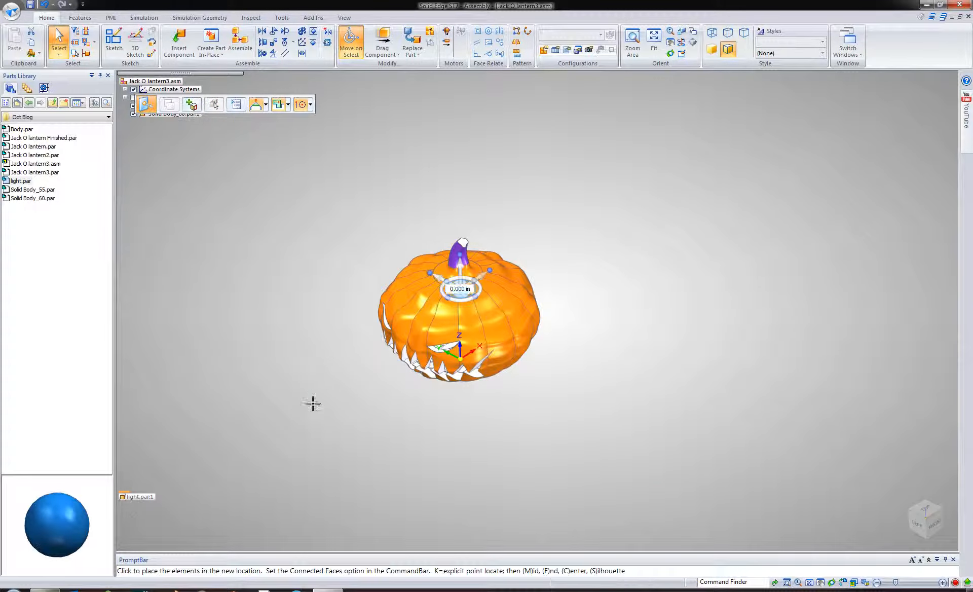
click(165, 479)
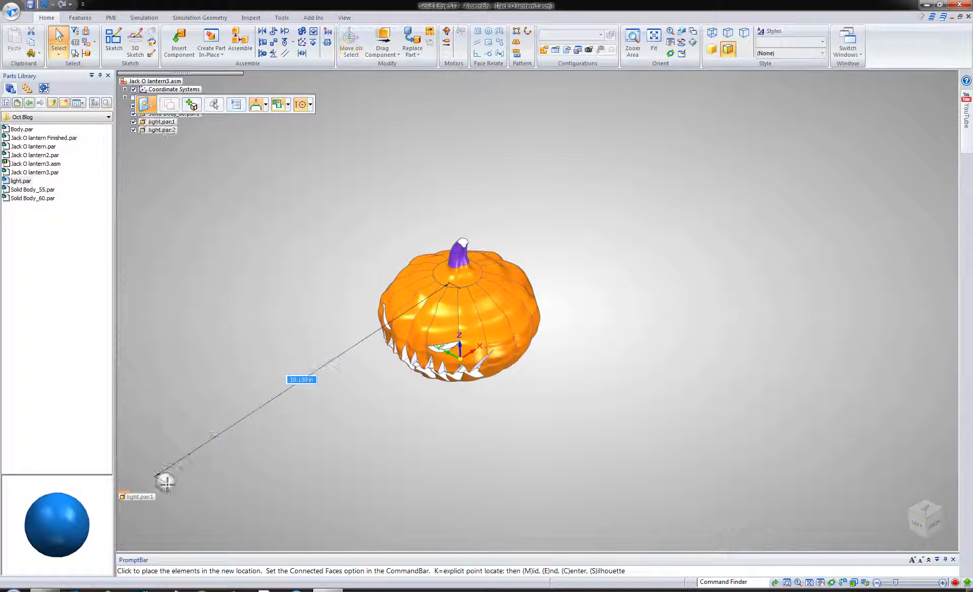
middle_drag(165, 481, 334, 399)
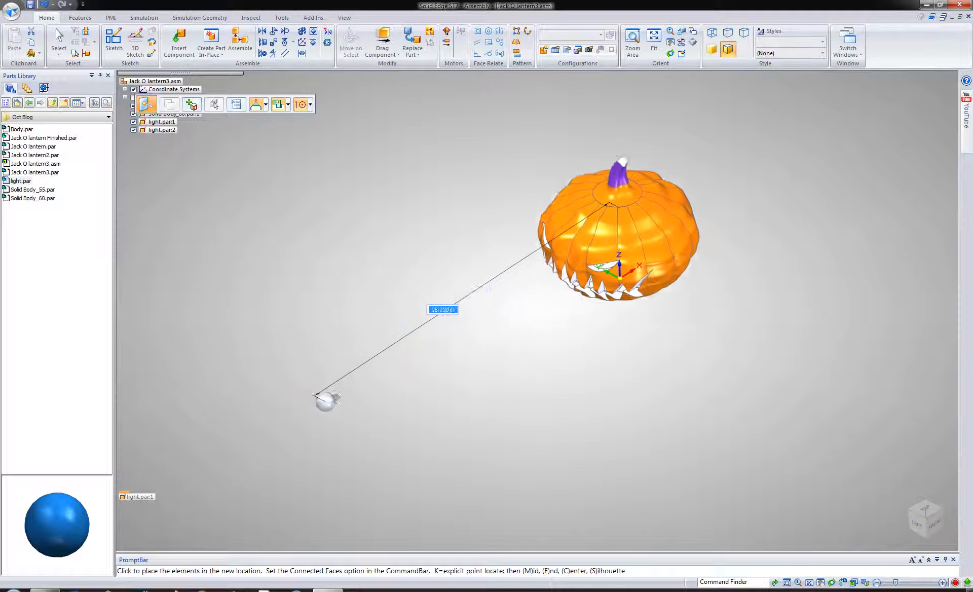
click(274, 428)
key(Escape)
key(Escape)
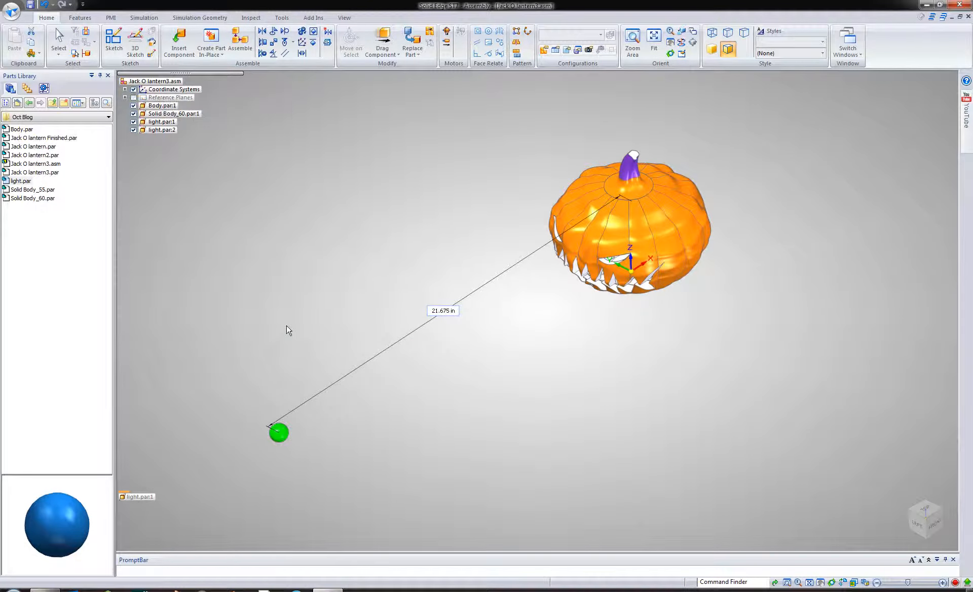
Save the Jack O lantern3 assembly with both light spheres in place
middle_drag(287, 320, 282, 293)
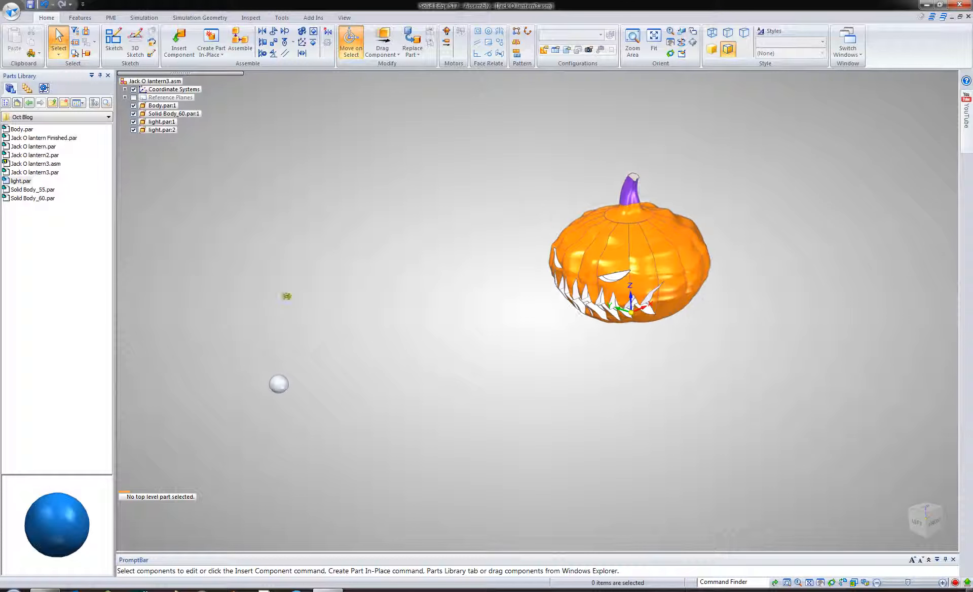
click(31, 6)
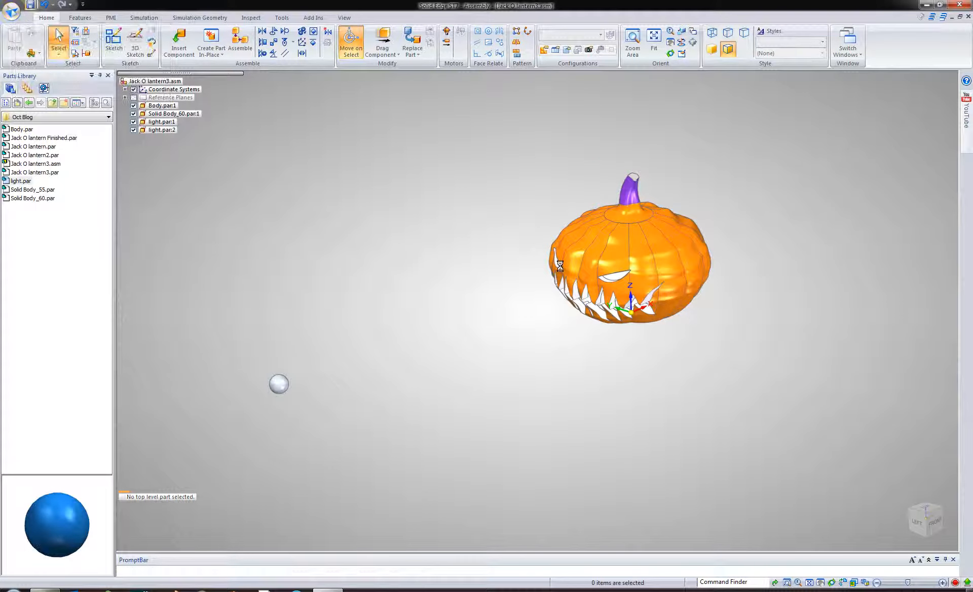
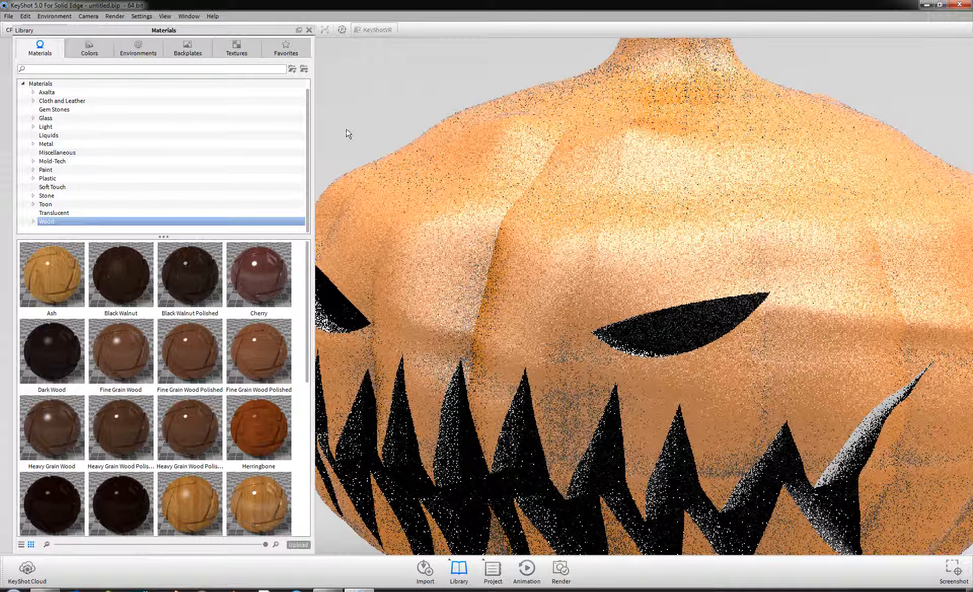
In KeyShot, apply the Cast_Iron color map texture as a bump map to the pumpkin body and to its lid around the stem
scroll(348, 132, down, 5)
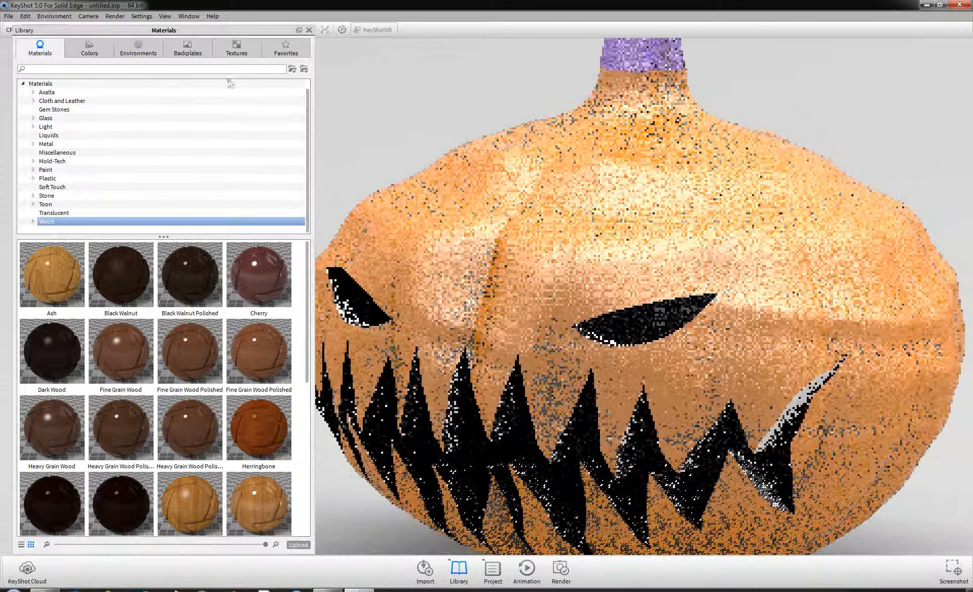
click(240, 53)
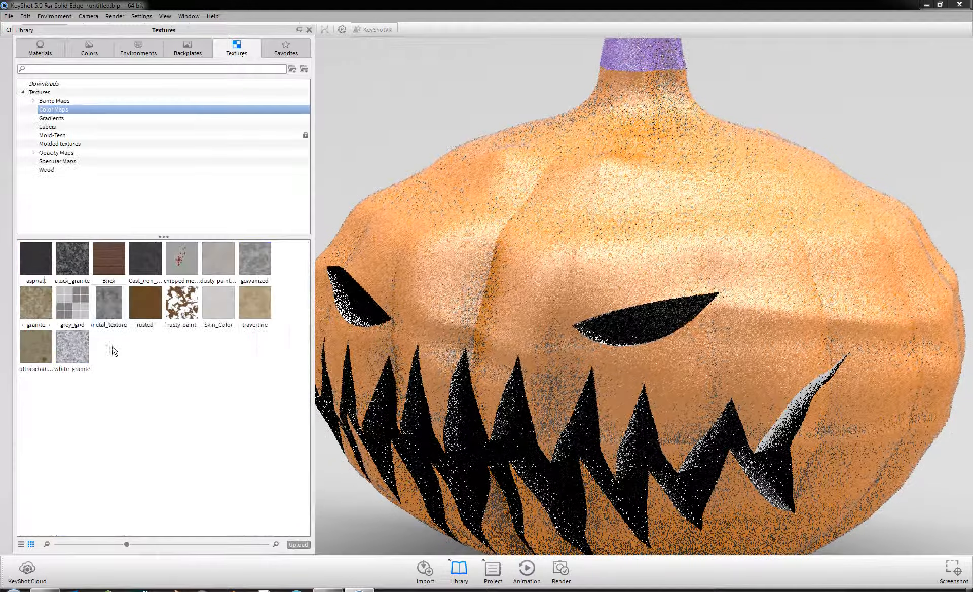
drag(146, 260, 440, 247)
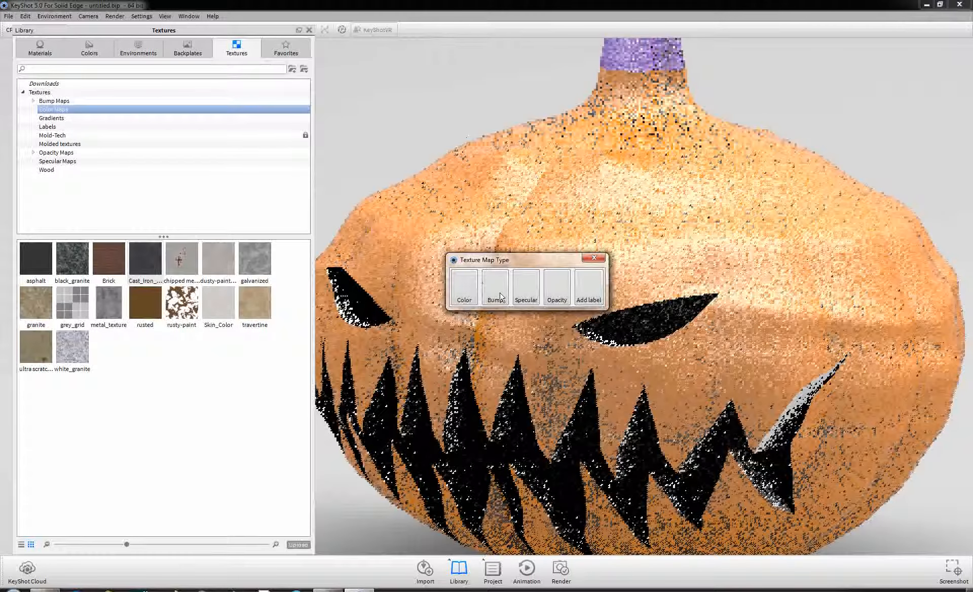
click(500, 297)
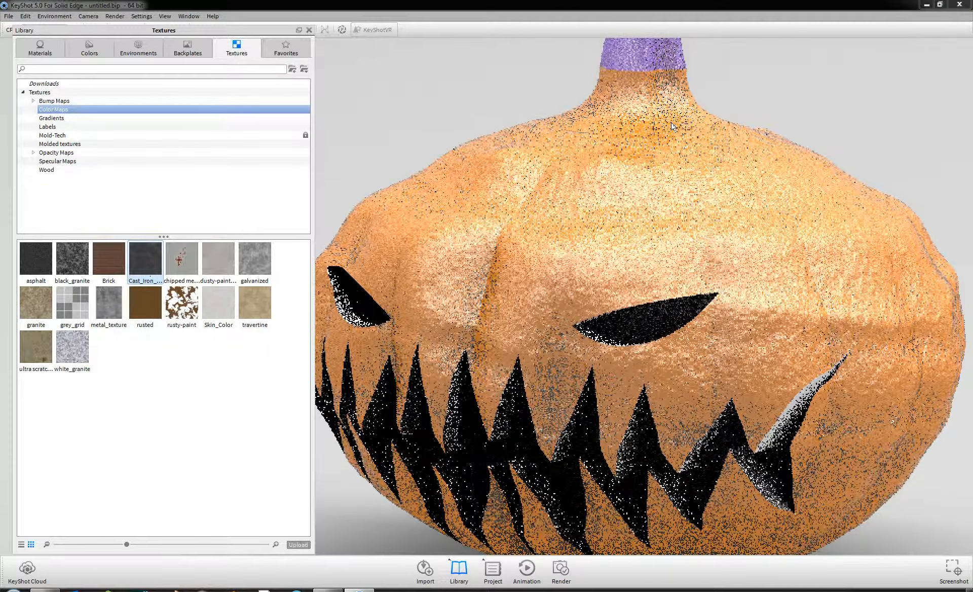
drag(679, 130, 682, 134)
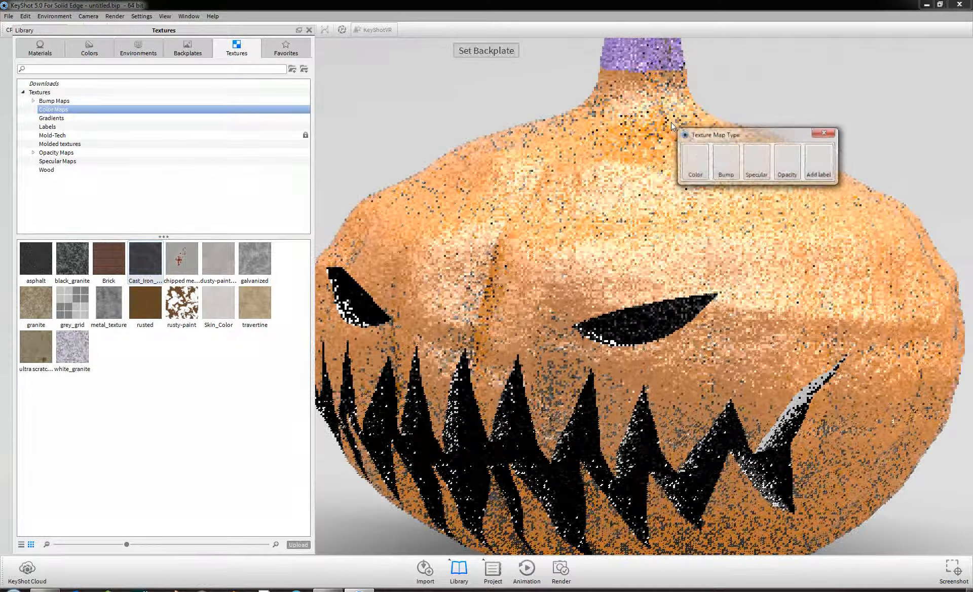
click(725, 161)
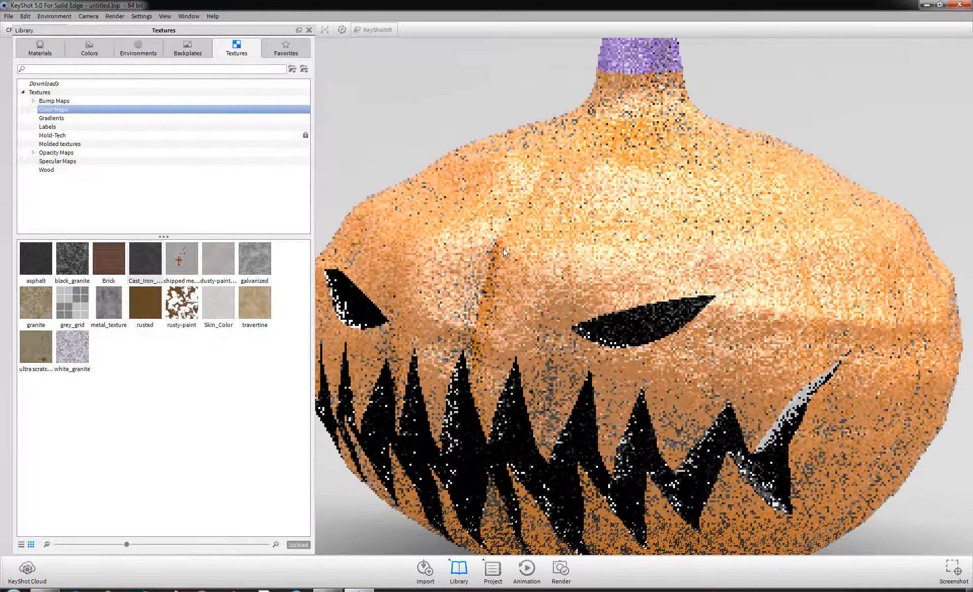
Edit the orange body material's bump texture, setting its scale to 1.5 and its bump height to 2.5
double_click(503, 248)
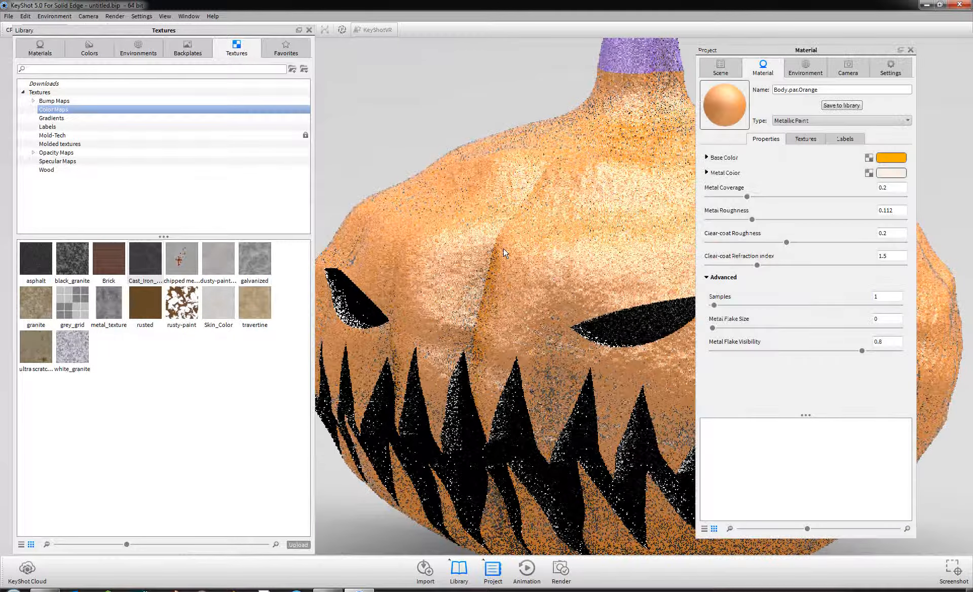
click(802, 140)
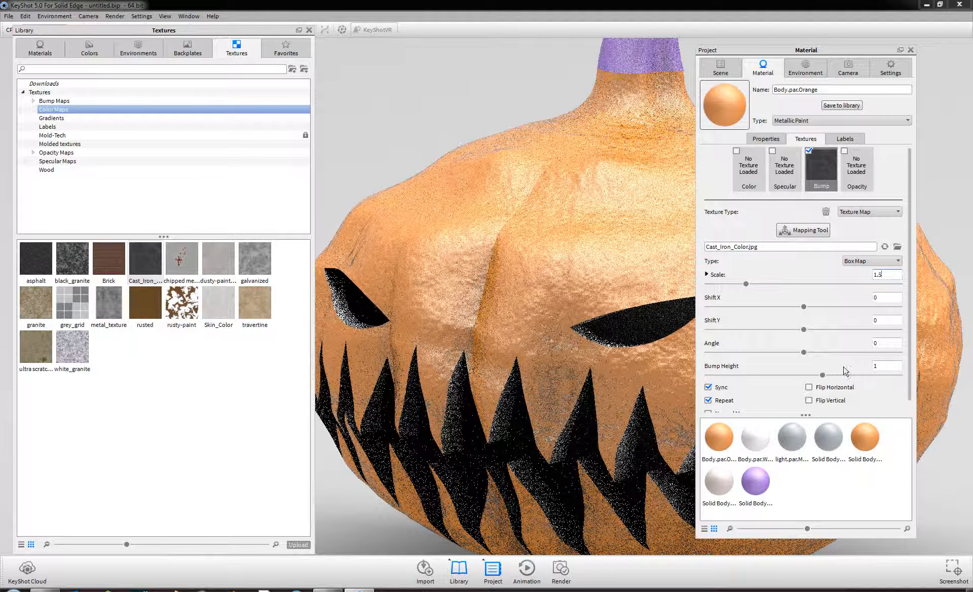
double_click(874, 366)
text(2)
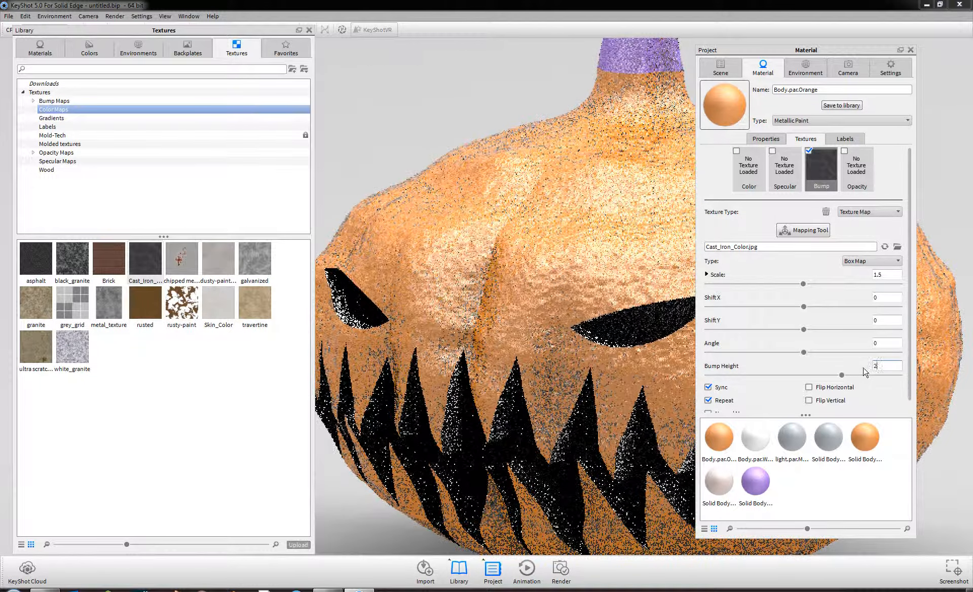
text(.5)
key(Return)
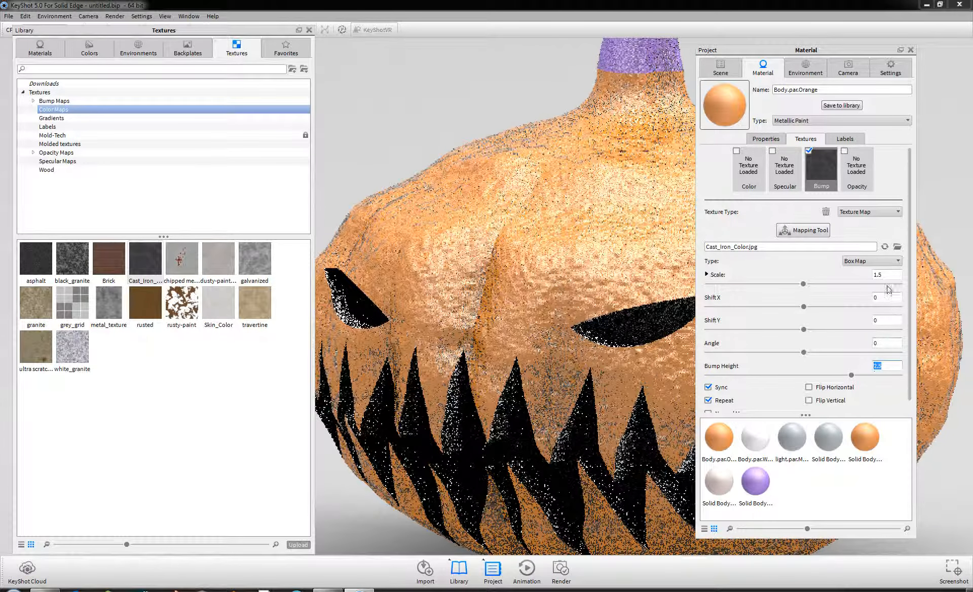
click(911, 51)
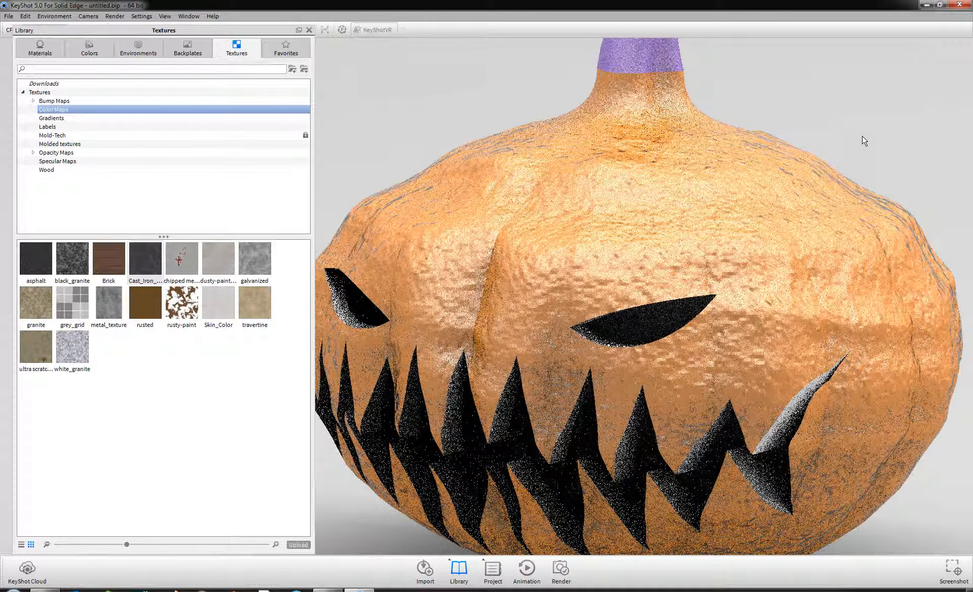
Apply the Old Wood Planks material to the stem's side and Procedural Black Walnut to its cut tip
scroll(681, 244, down, 5)
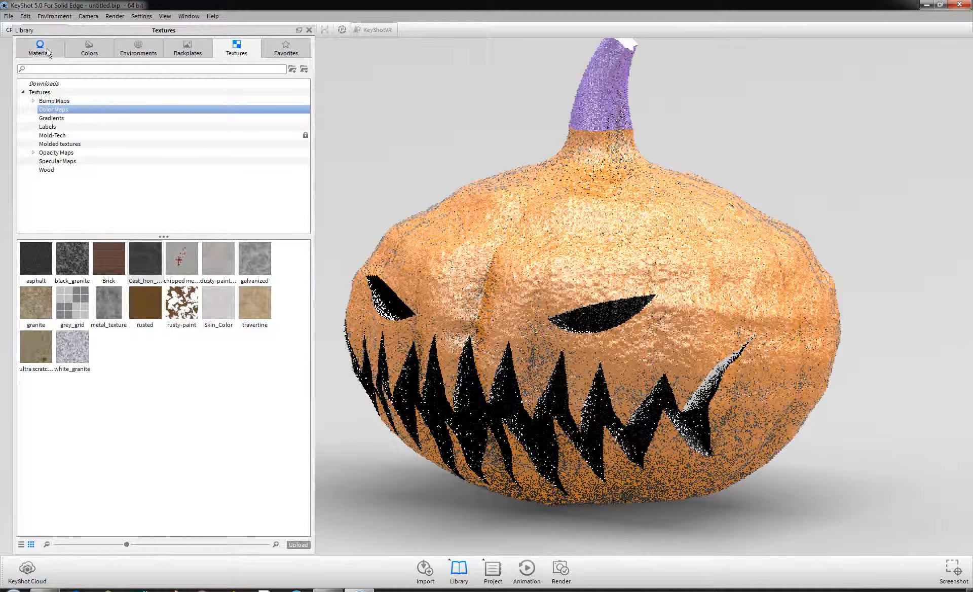
click(40, 50)
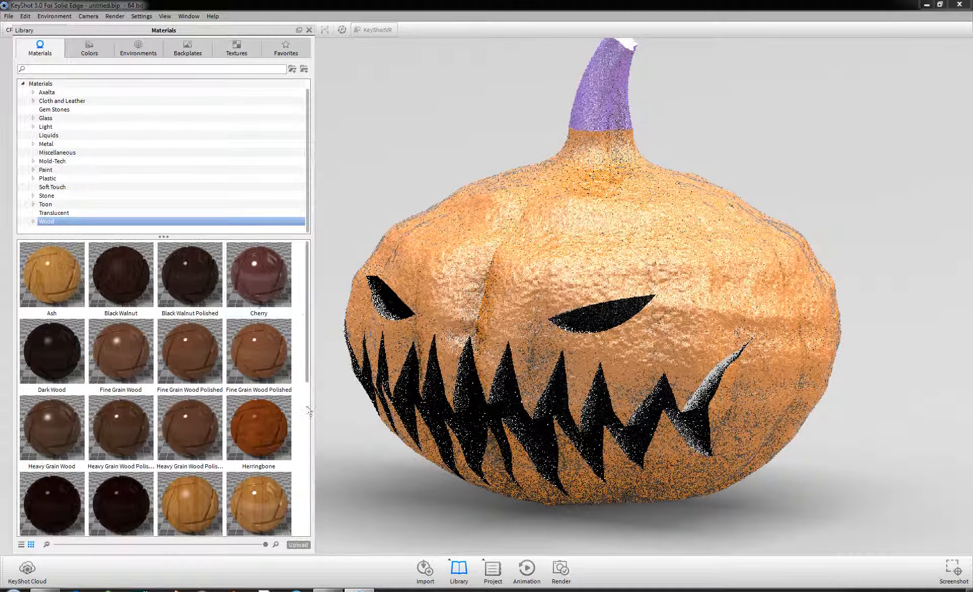
scroll(309, 422, down, 5)
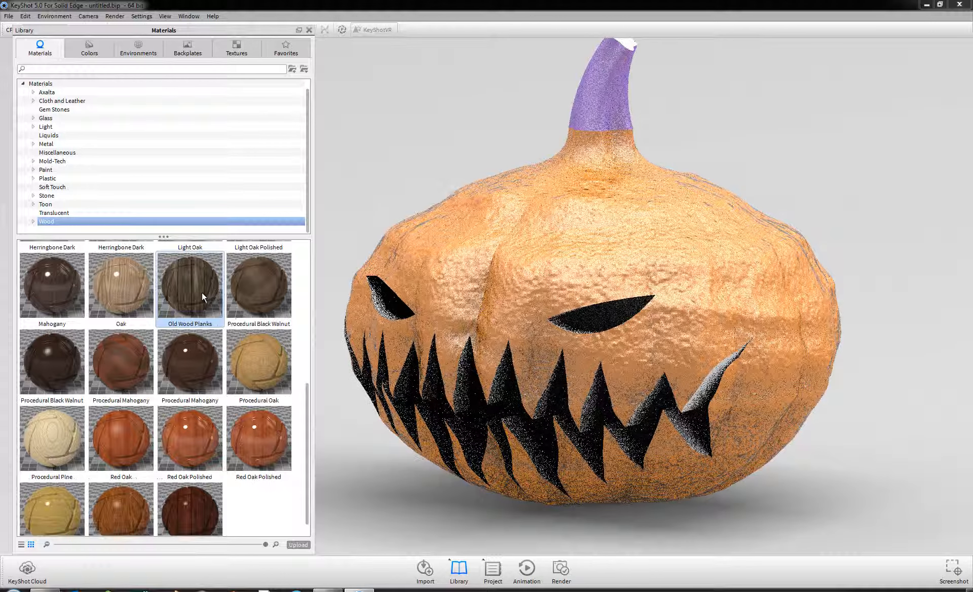
drag(202, 293, 601, 93)
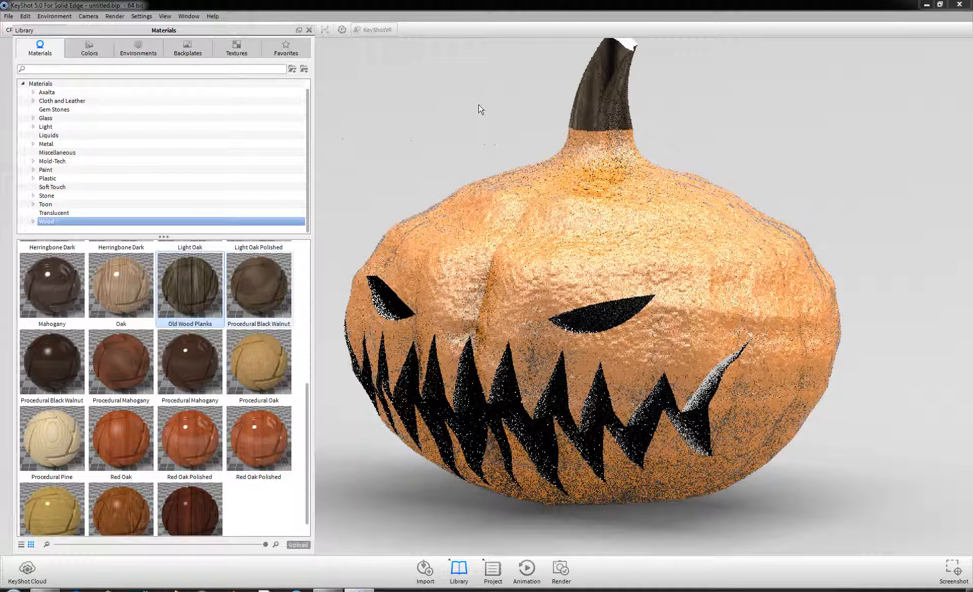
drag(35, 360, 639, 49)
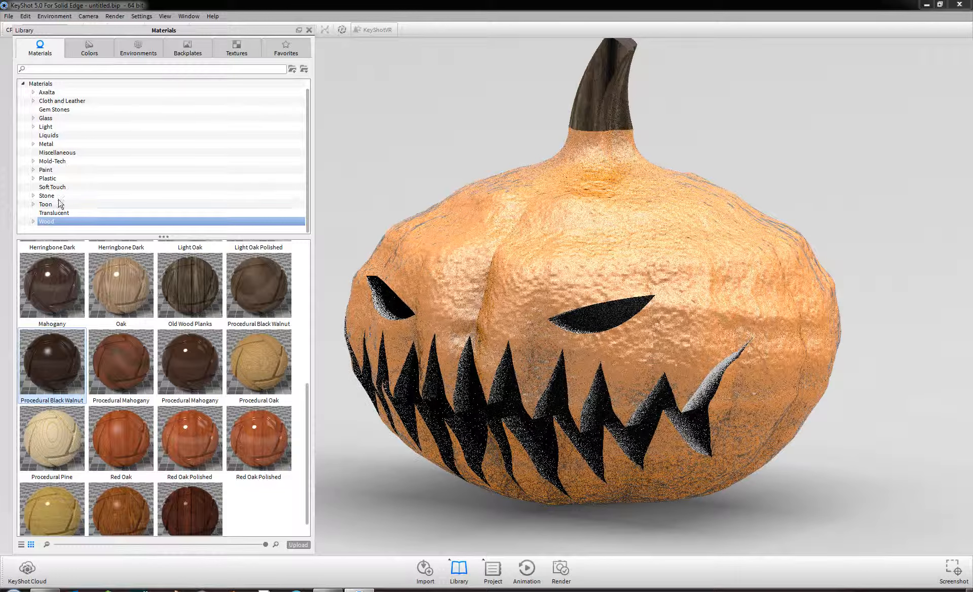
Apply the Soft Rough Orange plastic material to the pumpkin's inner surface visible through the carved mouth
click(60, 180)
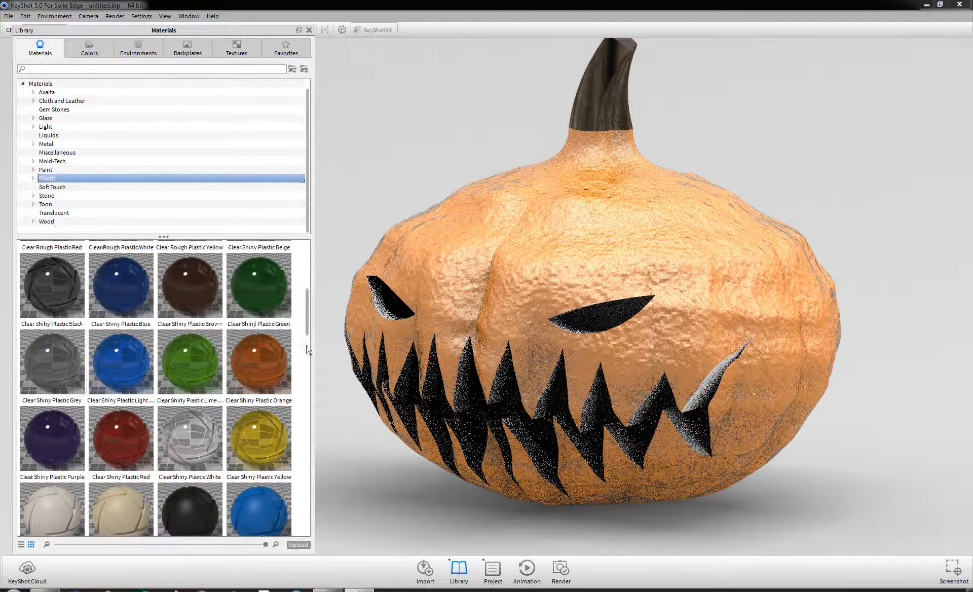
click(310, 429)
drag(308, 426, 314, 514)
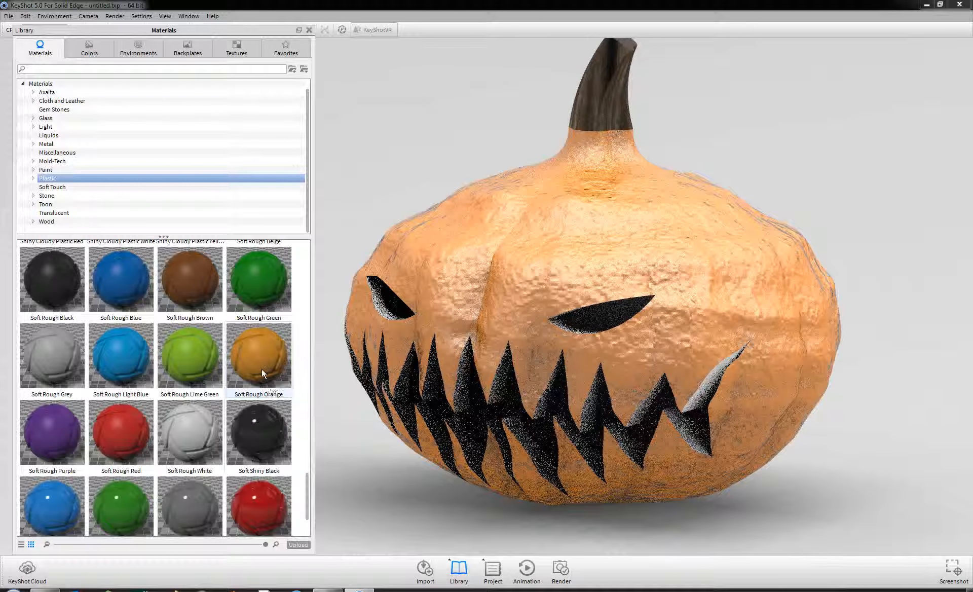
drag(263, 367, 465, 397)
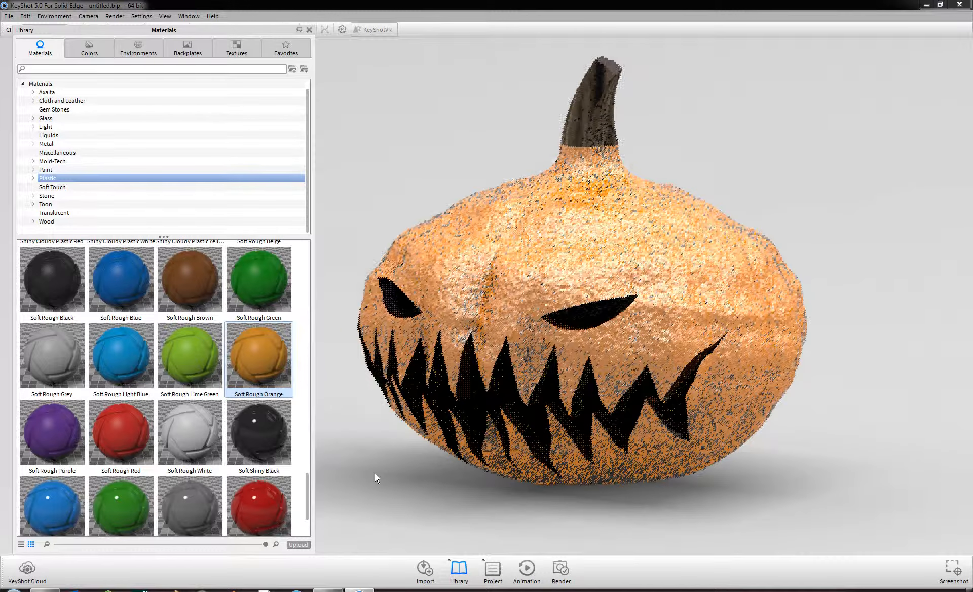
Expand the Jack O lantern3 model in the project scene and hide Body.par:1 to expose the inner light sphere
scroll(375, 474, down, 3)
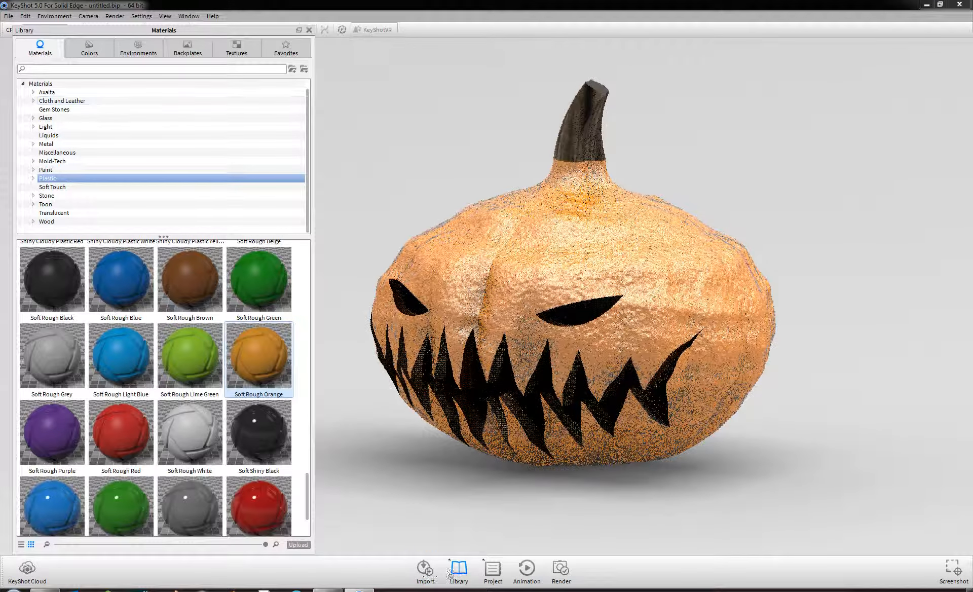
click(496, 573)
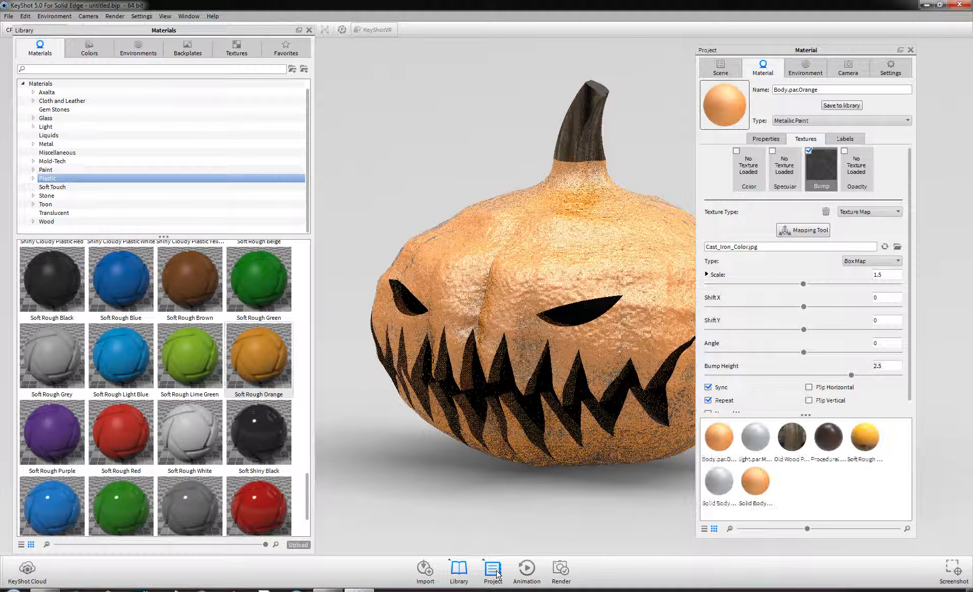
click(719, 65)
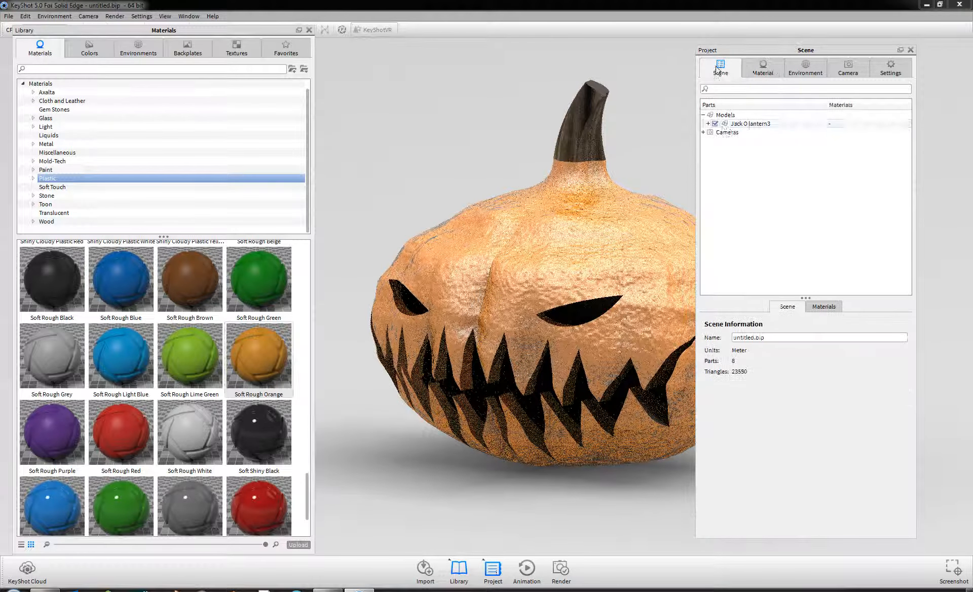
click(708, 123)
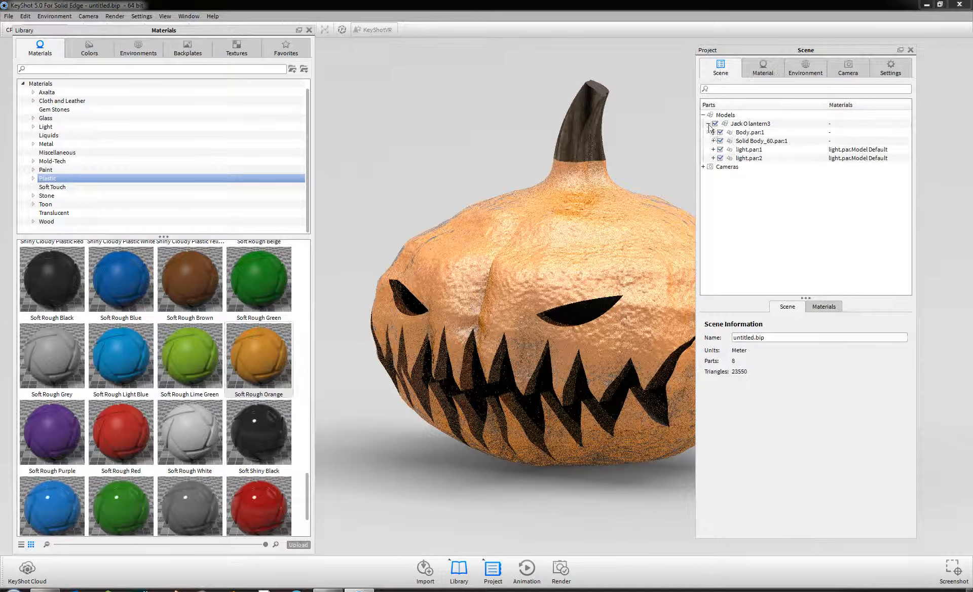
click(740, 151)
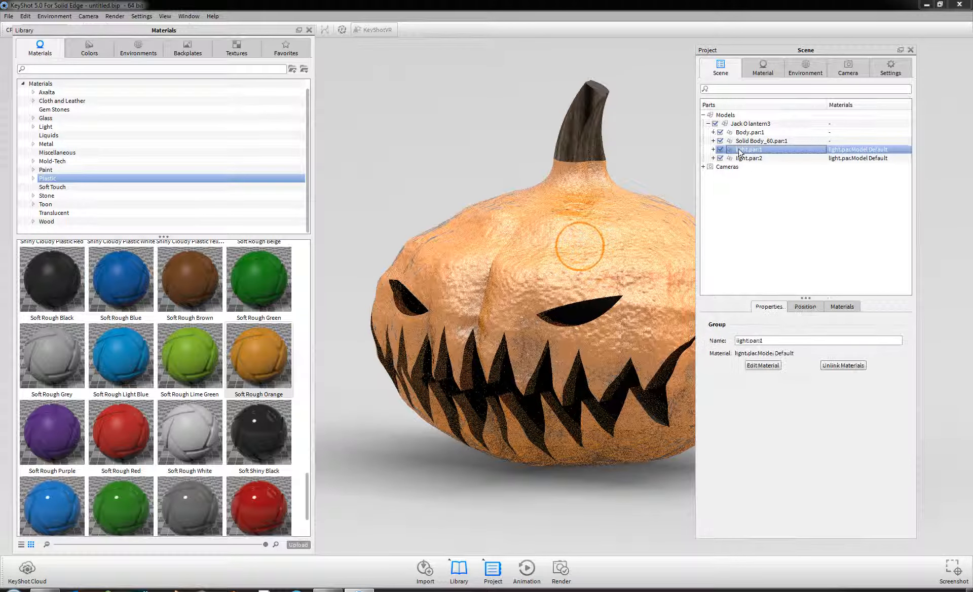
click(801, 308)
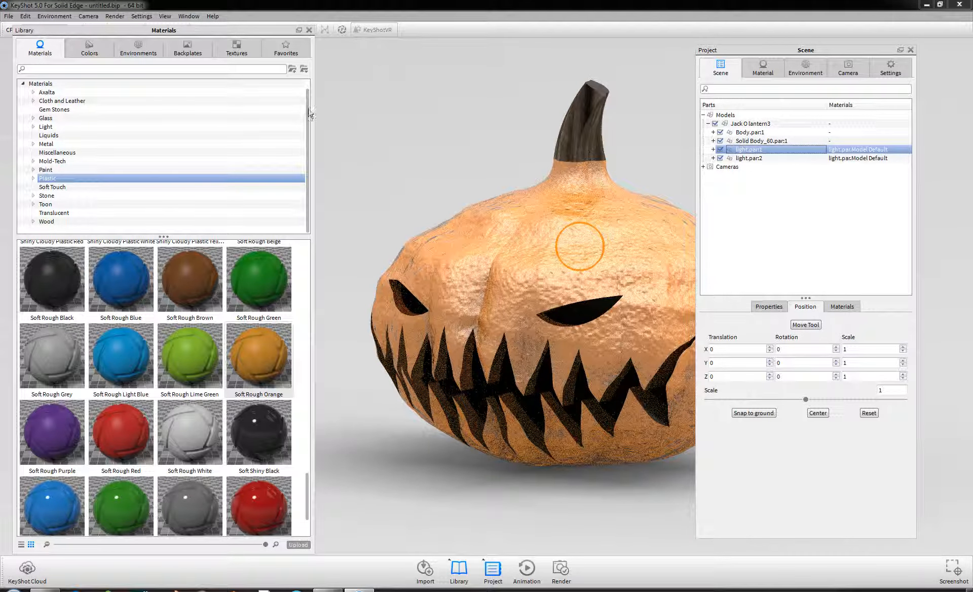
right_click(752, 152)
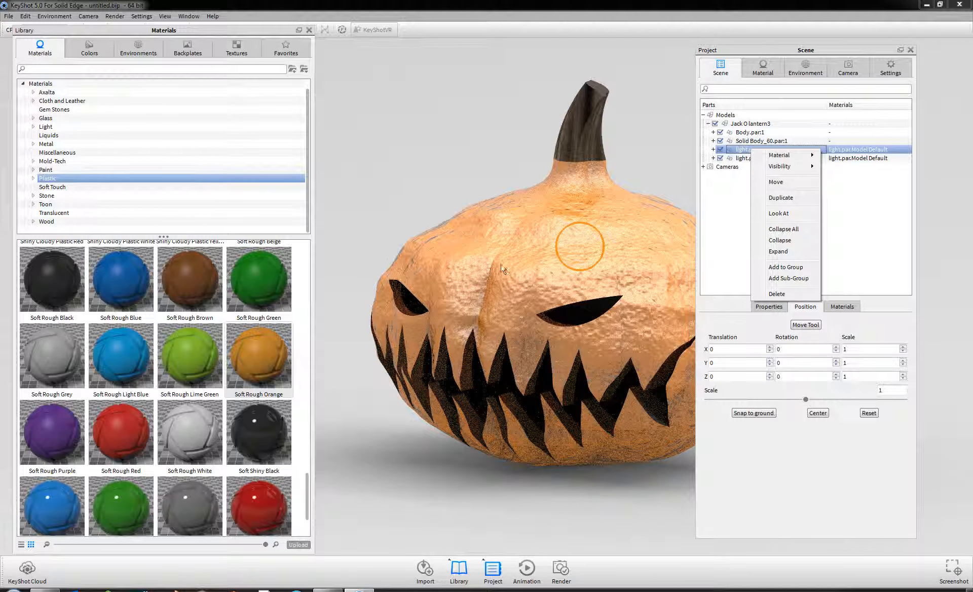
click(717, 132)
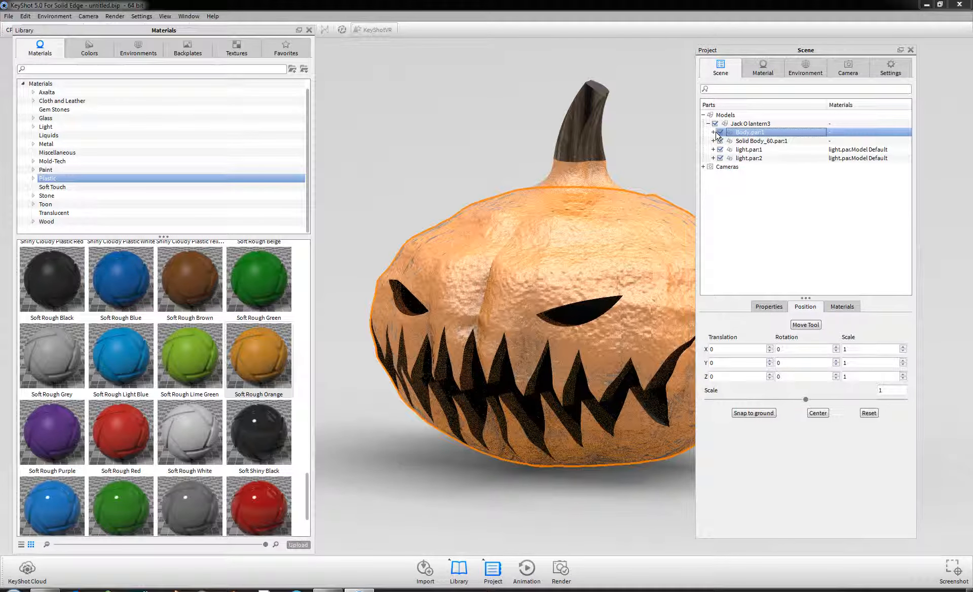
click(720, 132)
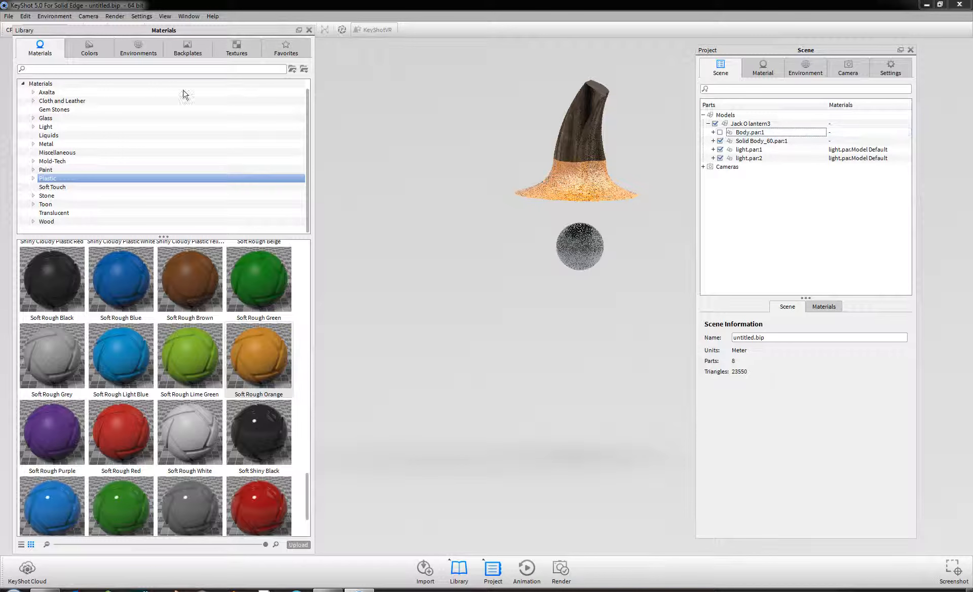
Apply the Area Light 100W Warm material to the light sphere below the stem and move the materials library aside
click(56, 127)
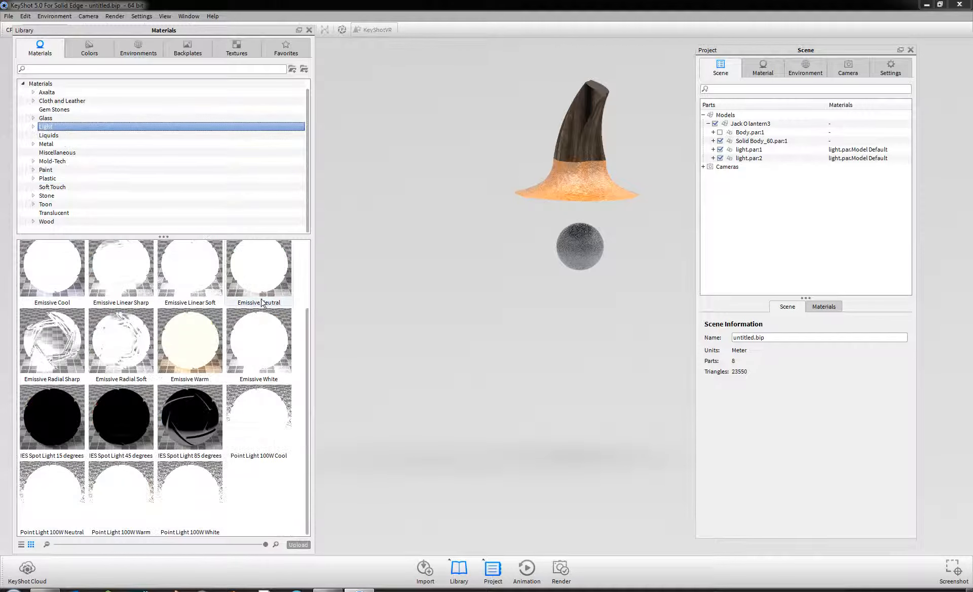
click(208, 358)
scroll(197, 361, up, 2)
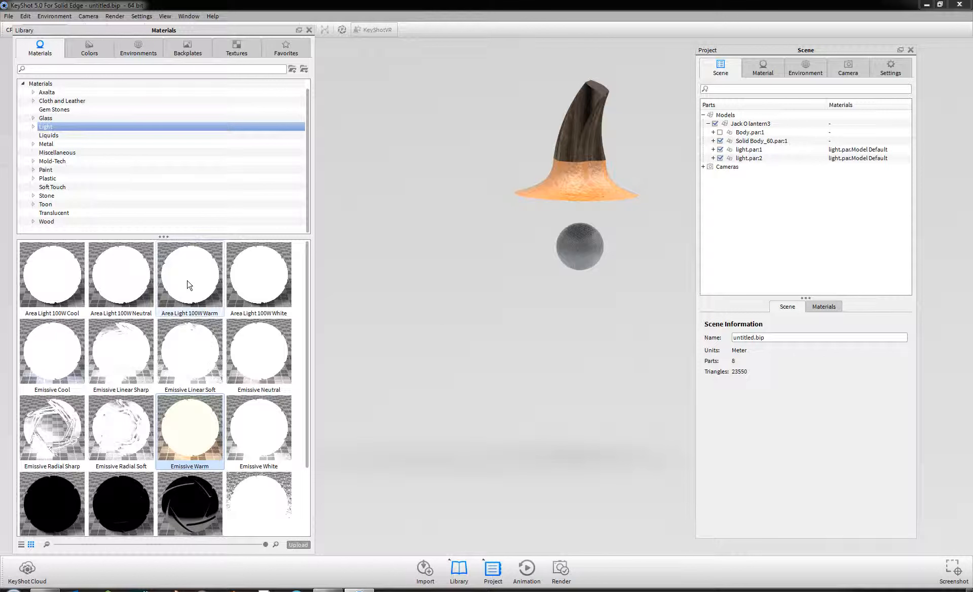
drag(191, 283, 568, 308)
scroll(566, 308, down, 5)
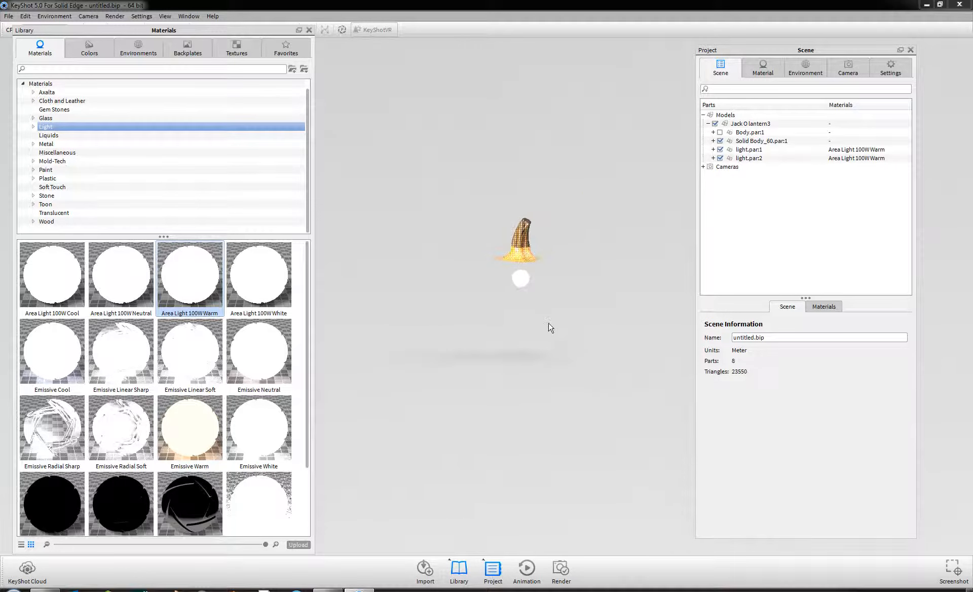
drag(234, 32, 143, 81)
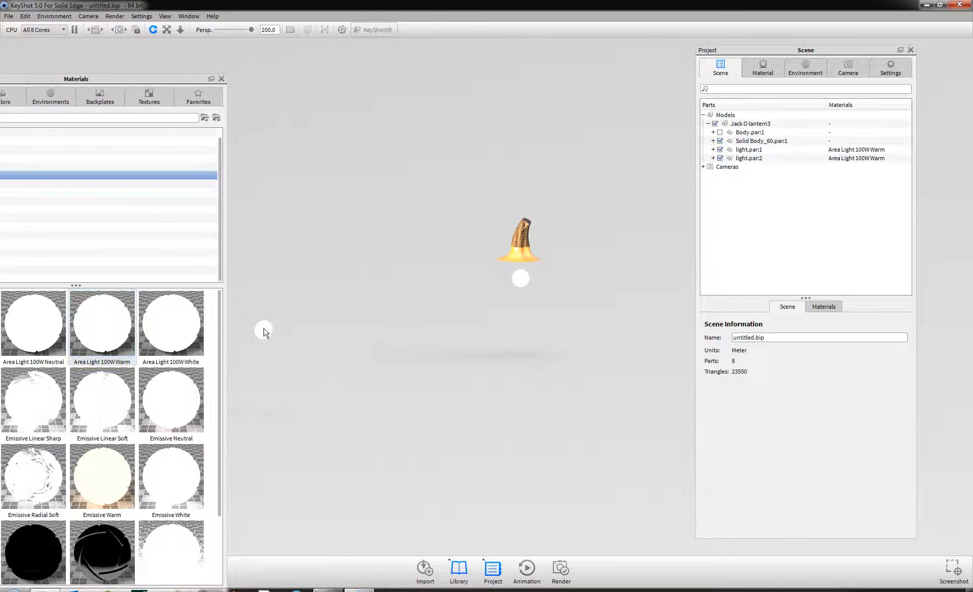
Unlink the material of the outer light sphere, light.par:2.28, from the inner light's material
click(263, 330)
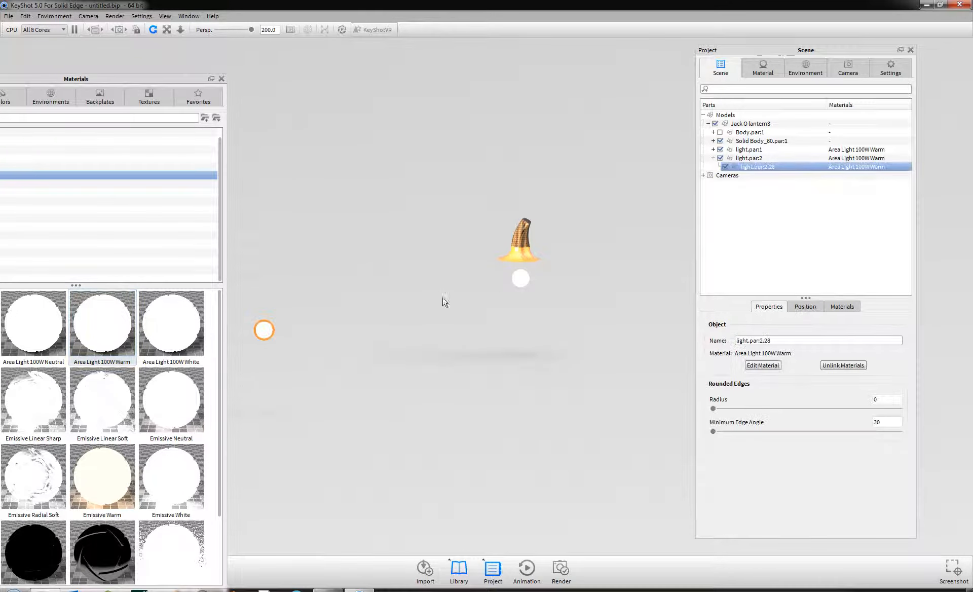
right_click(752, 169)
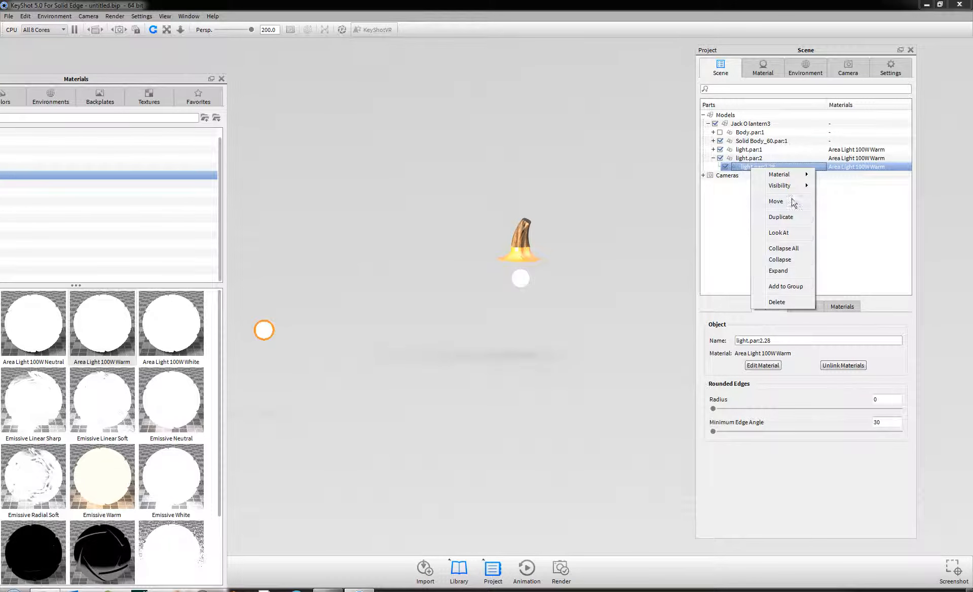
mouse_move(797, 179)
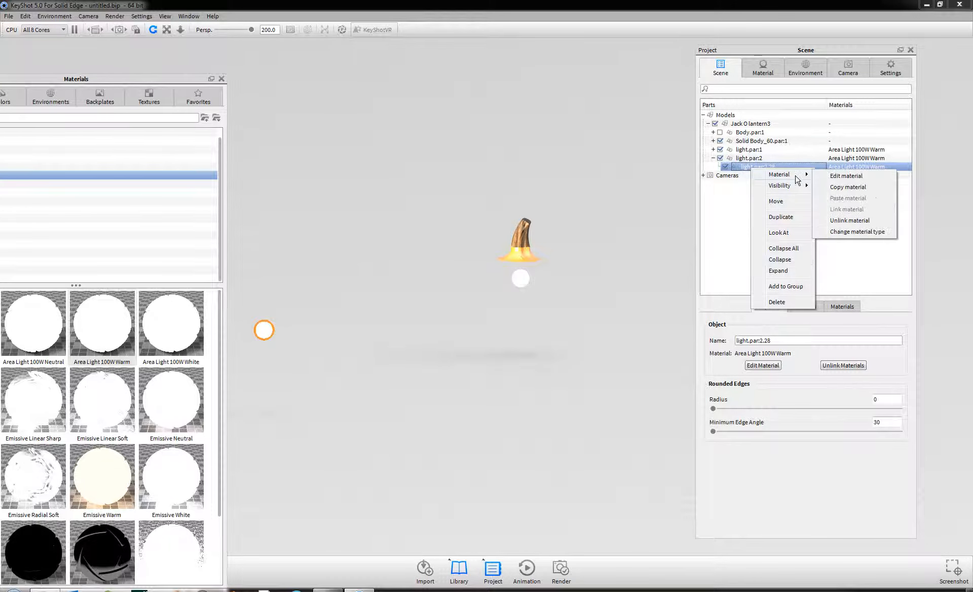
click(851, 221)
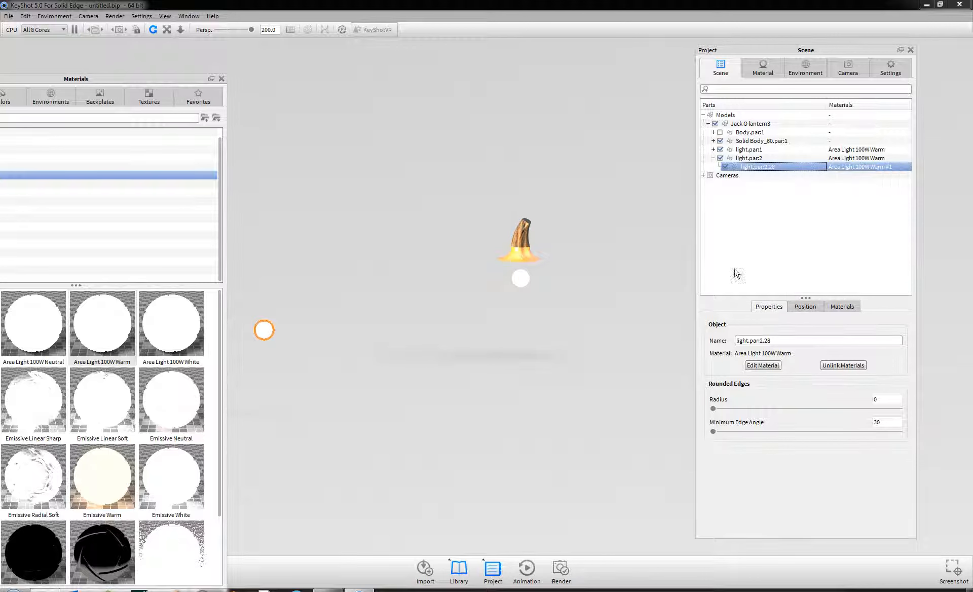
Change the Area Light 100W Warm color of the inner light sphere below the stem to bright yellow-green
double_click(523, 280)
click(883, 158)
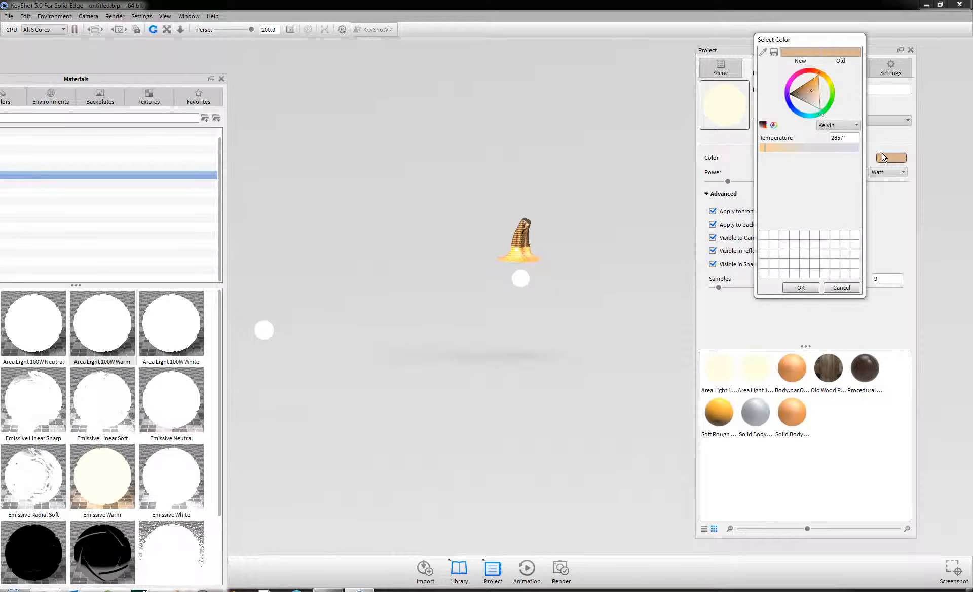
click(822, 113)
mouse_move(820, 108)
mouse_down()
mouse_move(824, 116)
mouse_move(833, 107)
mouse_up()
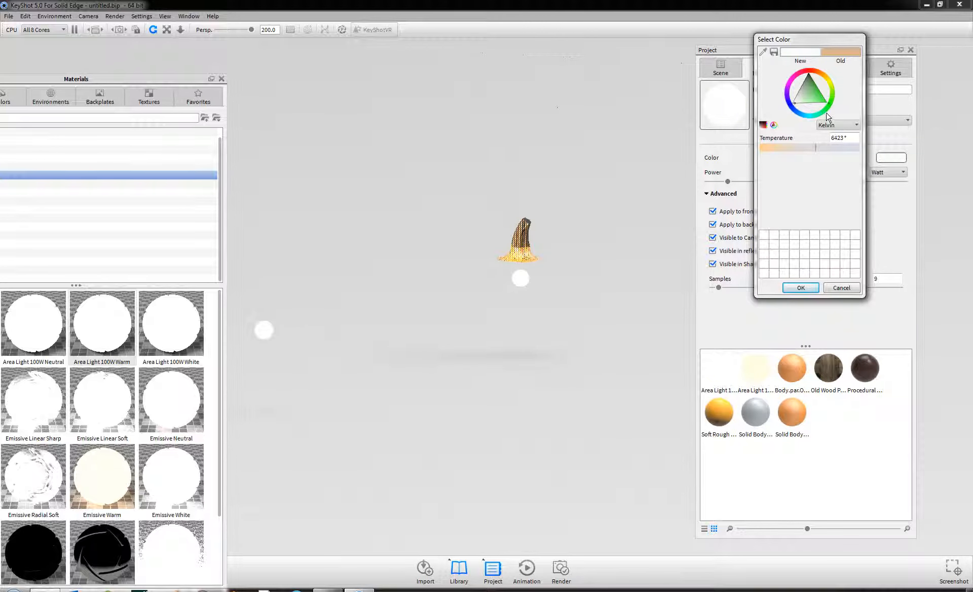
click(802, 93)
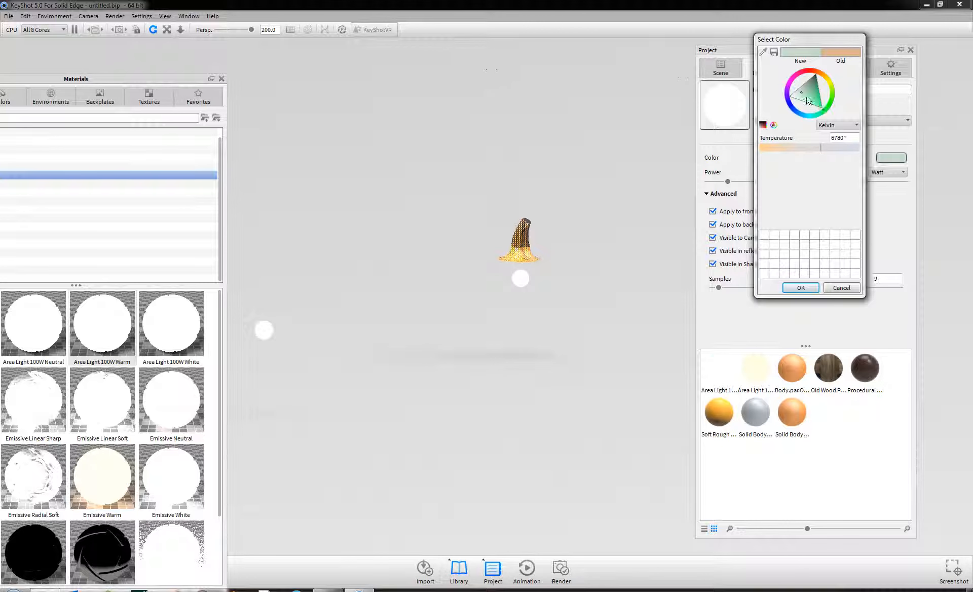
click(819, 105)
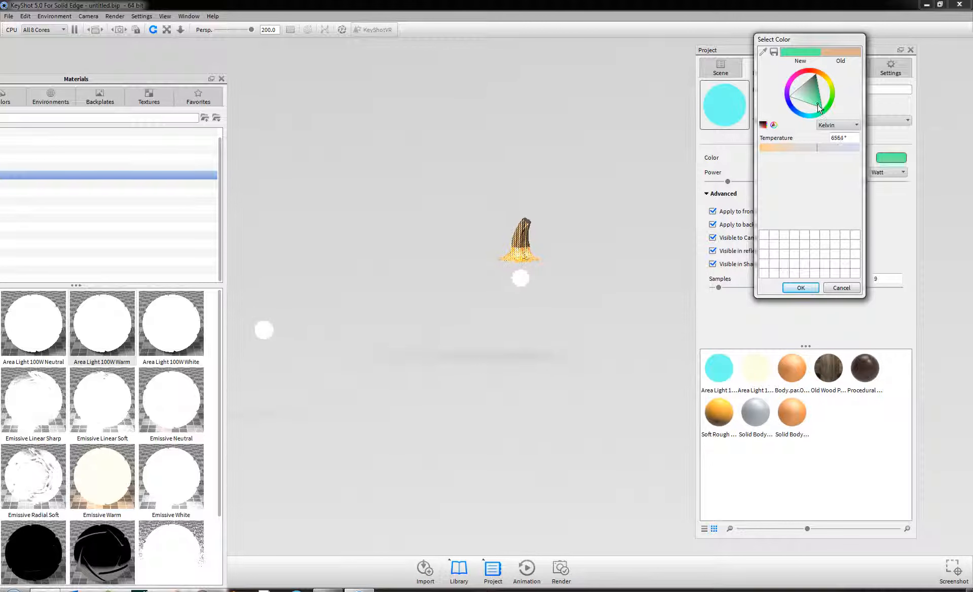
drag(818, 106, 833, 112)
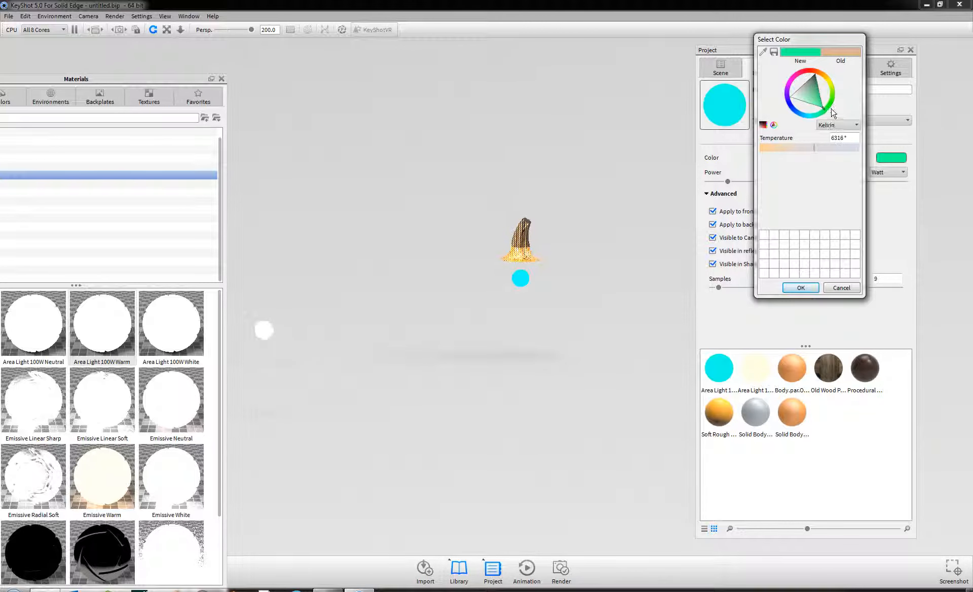
click(832, 103)
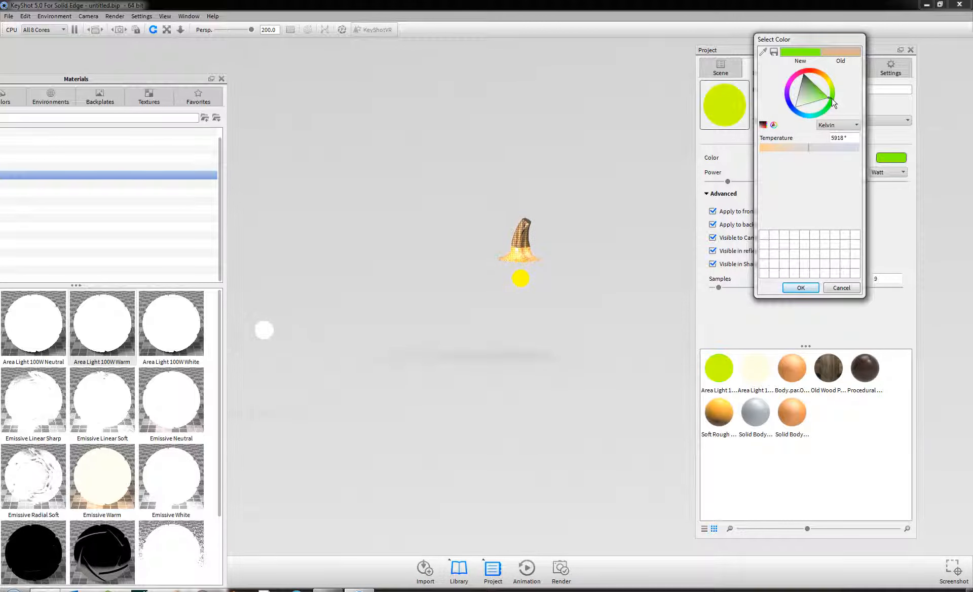
click(806, 288)
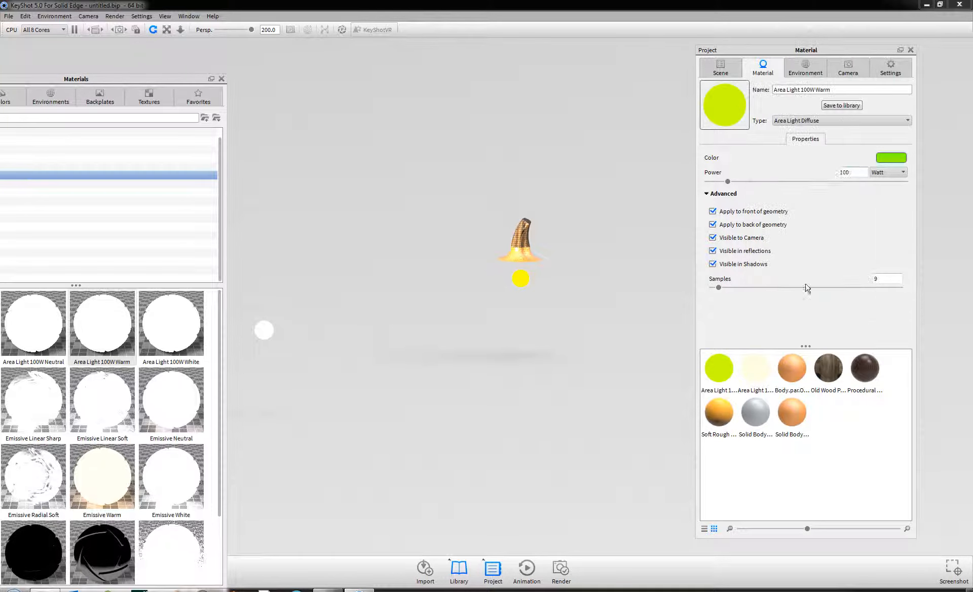
Set the power of both the inner and the outer area light to 5 Watt
drag(857, 170, 818, 174)
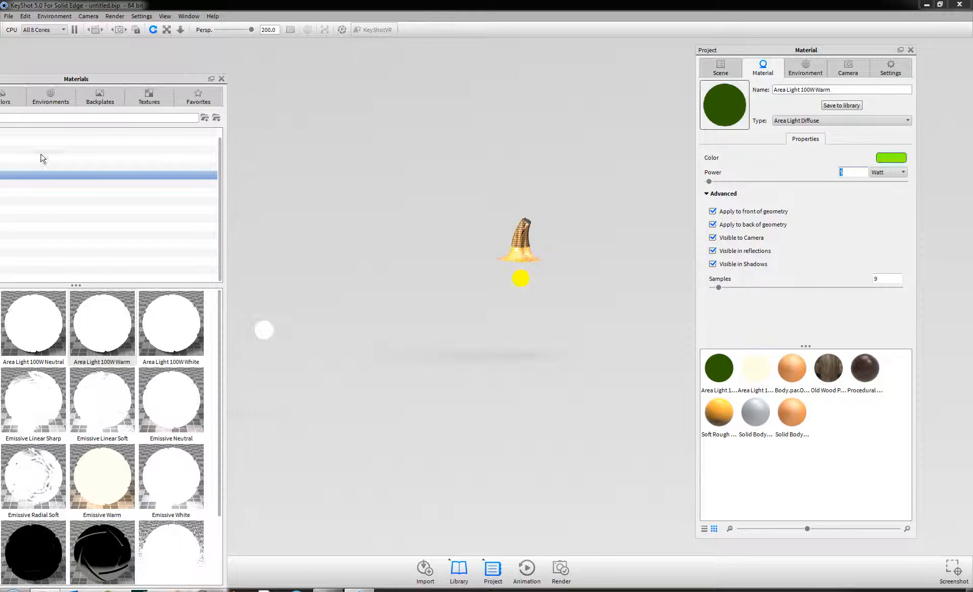
click(274, 339)
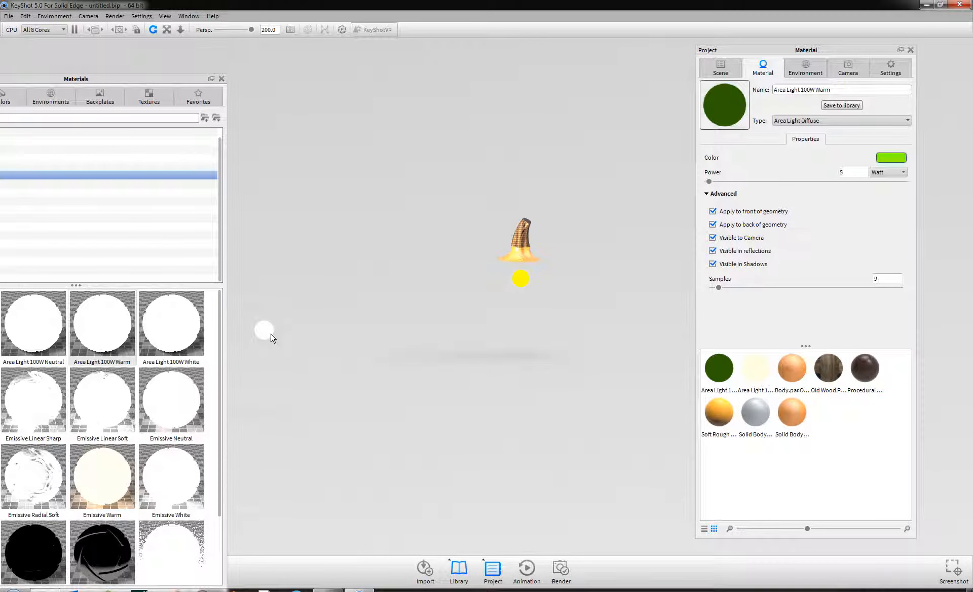
double_click(274, 339)
drag(855, 175, 770, 171)
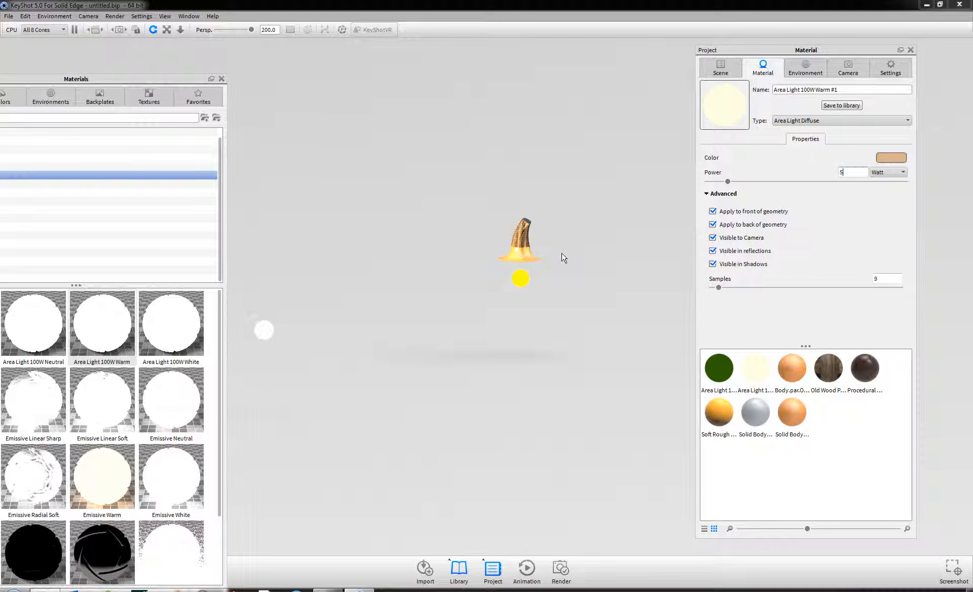
Set the power of the green inner light below the stem to 2 Watt
double_click(521, 278)
drag(861, 173, 768, 178)
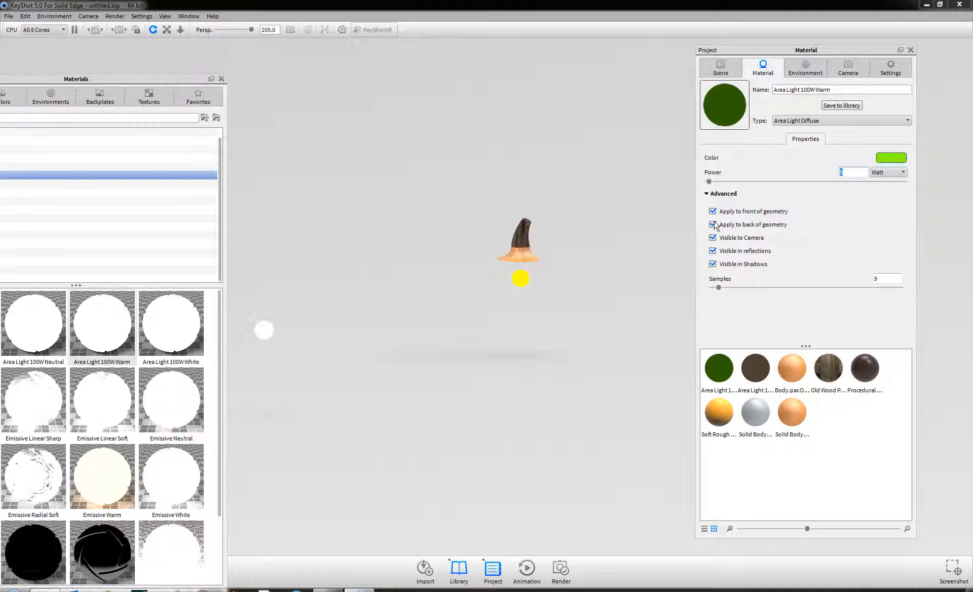
text(2)
Change the outer light sphere's Area Light 100W Warm #1 color to a more saturated yellow-orange
click(262, 330)
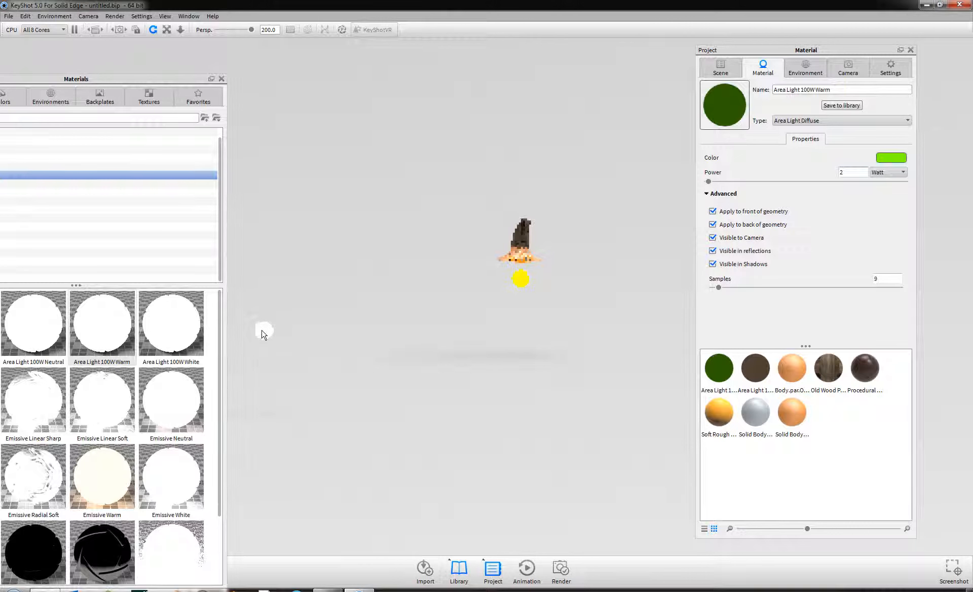
click(891, 157)
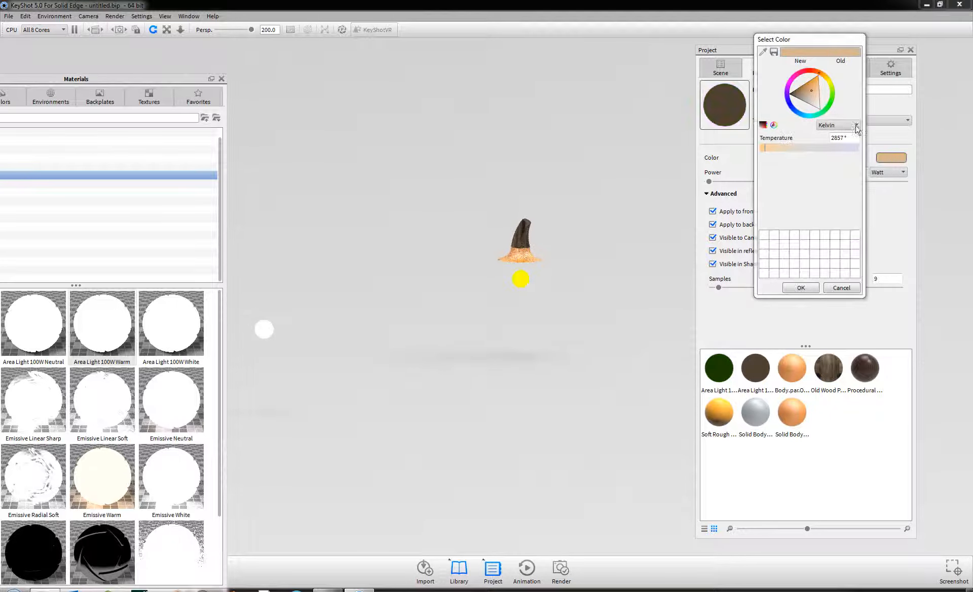
drag(824, 82, 819, 90)
click(819, 85)
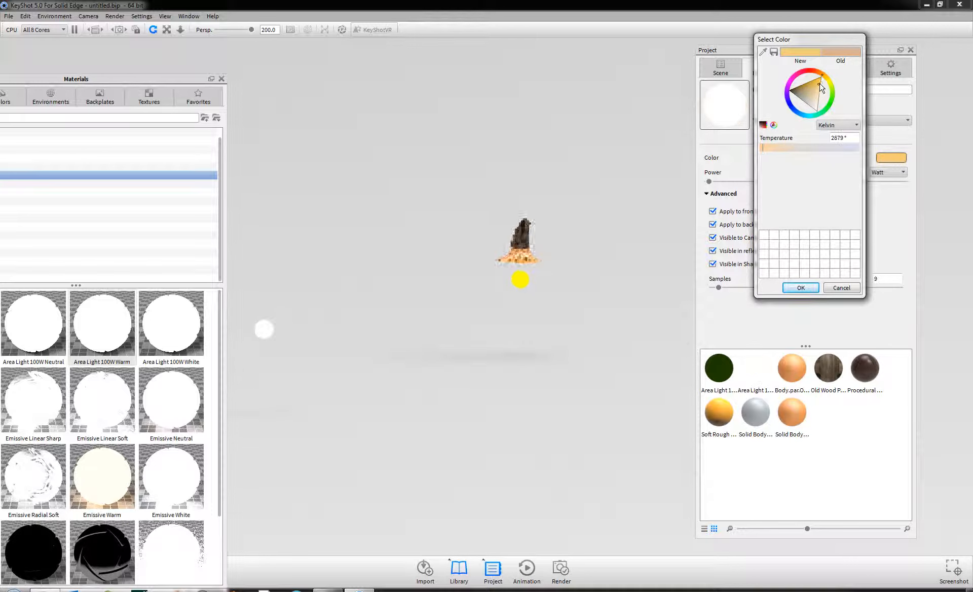
click(801, 288)
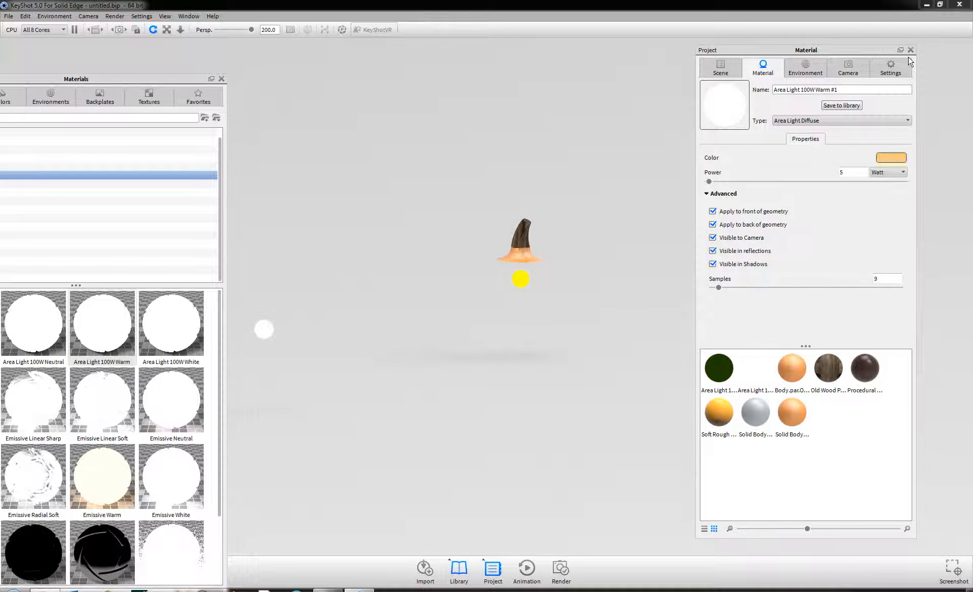
Make the pumpkin body, Body.par:1, visible again in the scene
click(726, 74)
click(720, 132)
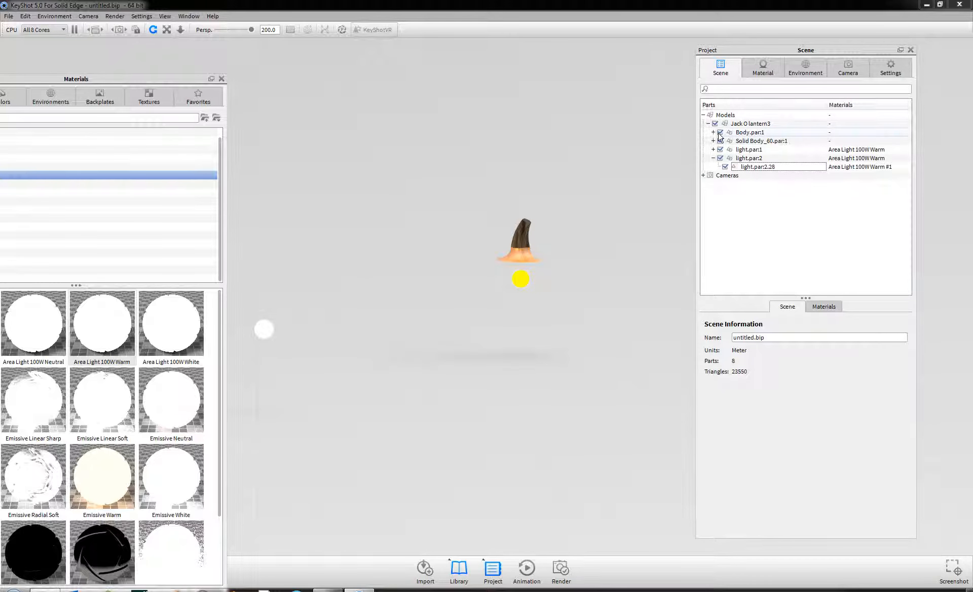
click(720, 140)
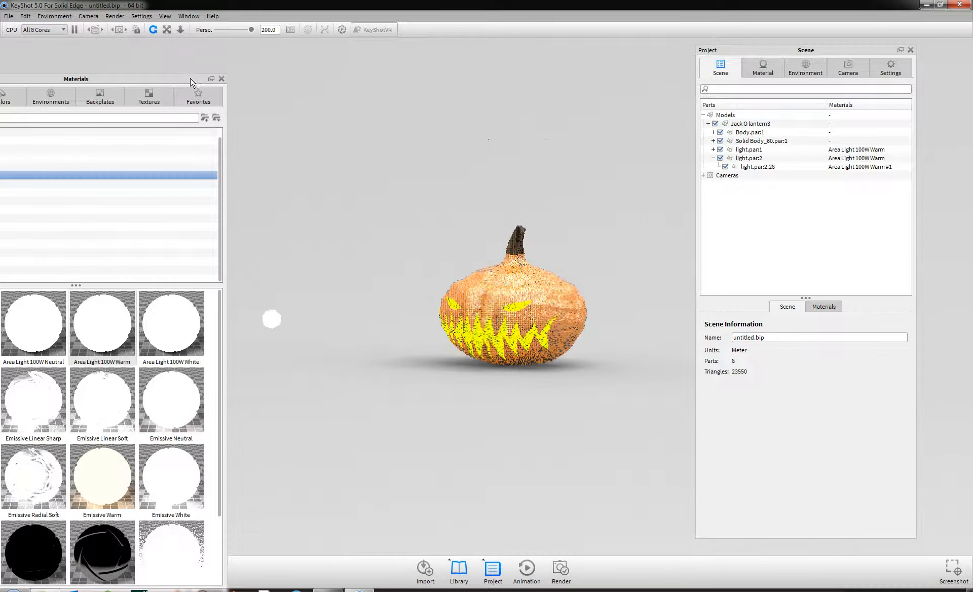
Apply the All Black environment from the library to the scene and close the library
drag(210, 76, 316, 54)
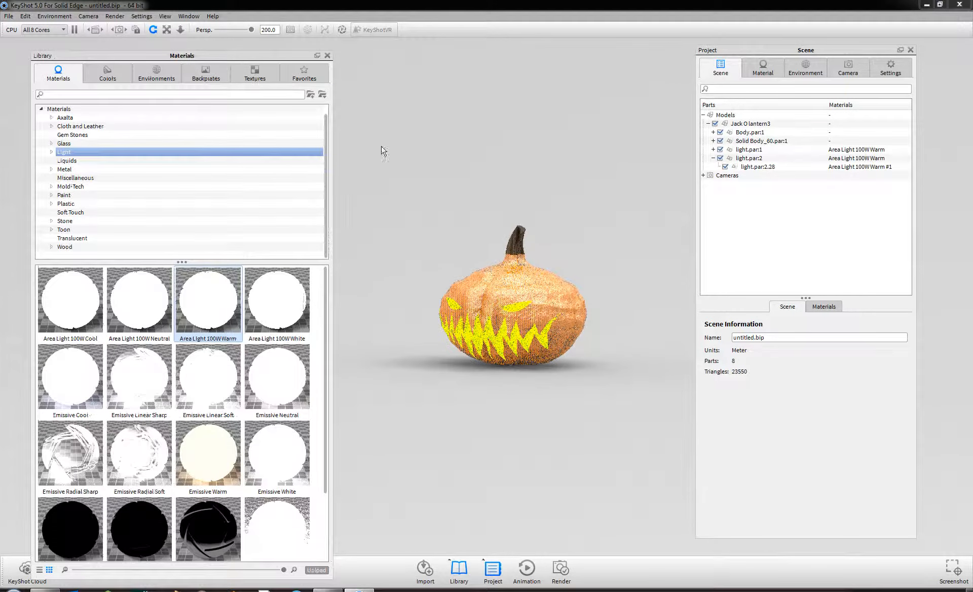
click(152, 75)
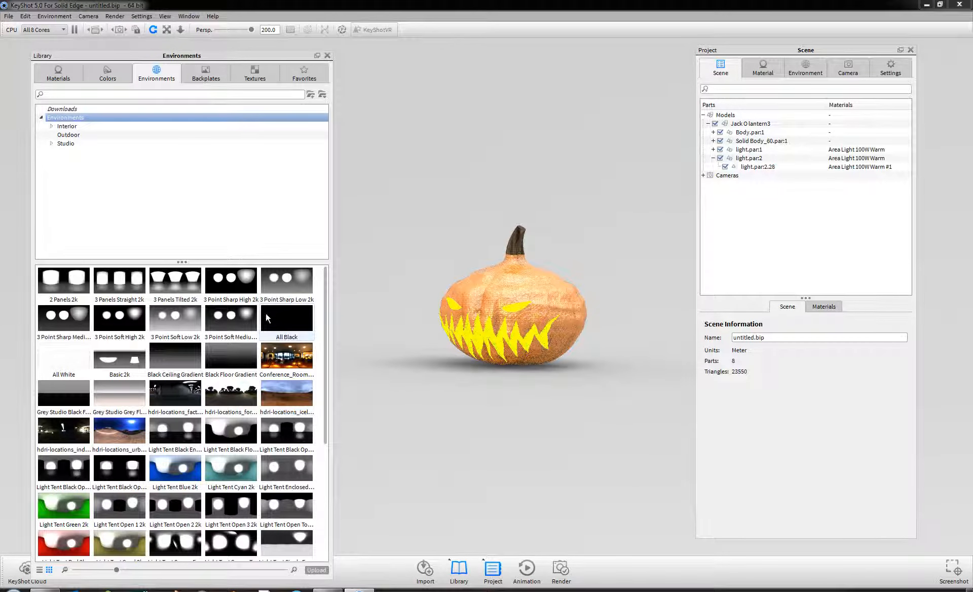
drag(268, 313, 420, 232)
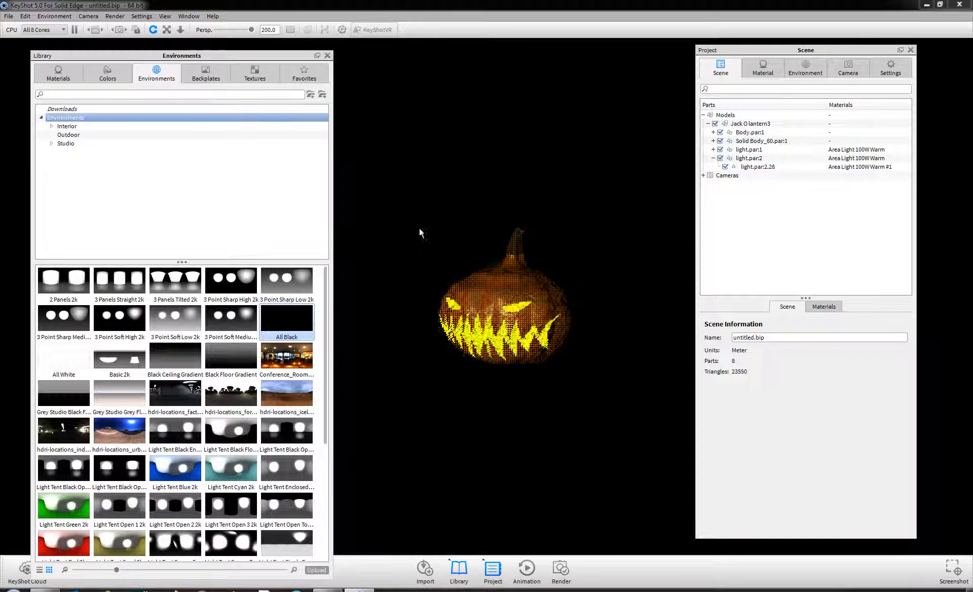
click(325, 55)
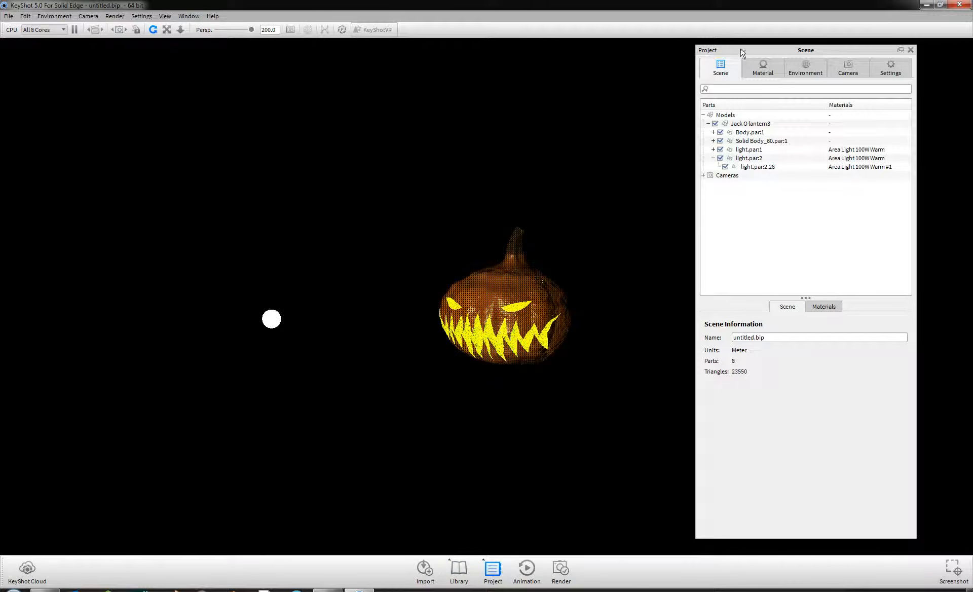
Open the environment settings and examine the pumpkin's glow and ground reflection from near and far
click(802, 70)
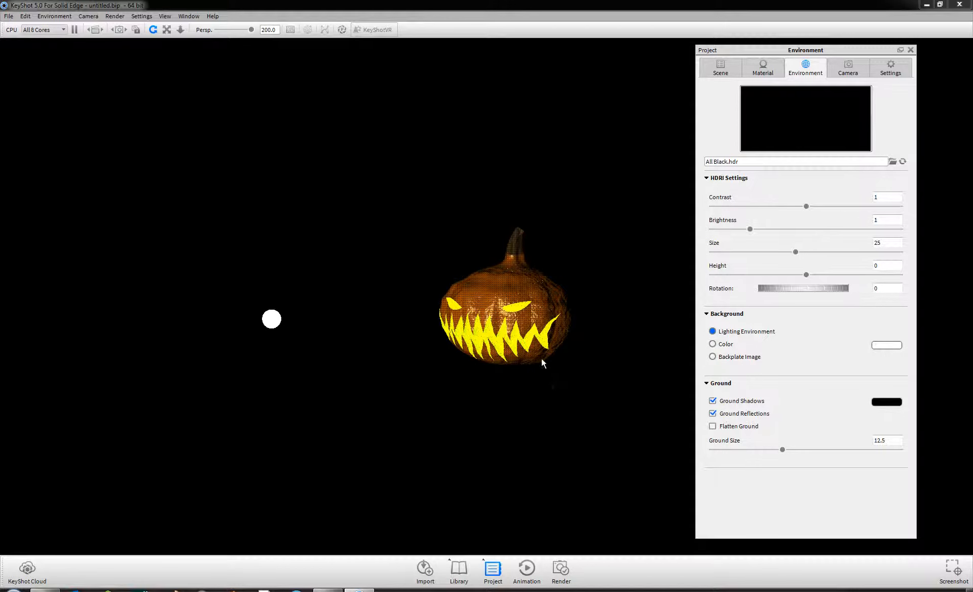
scroll(507, 358, up, 2)
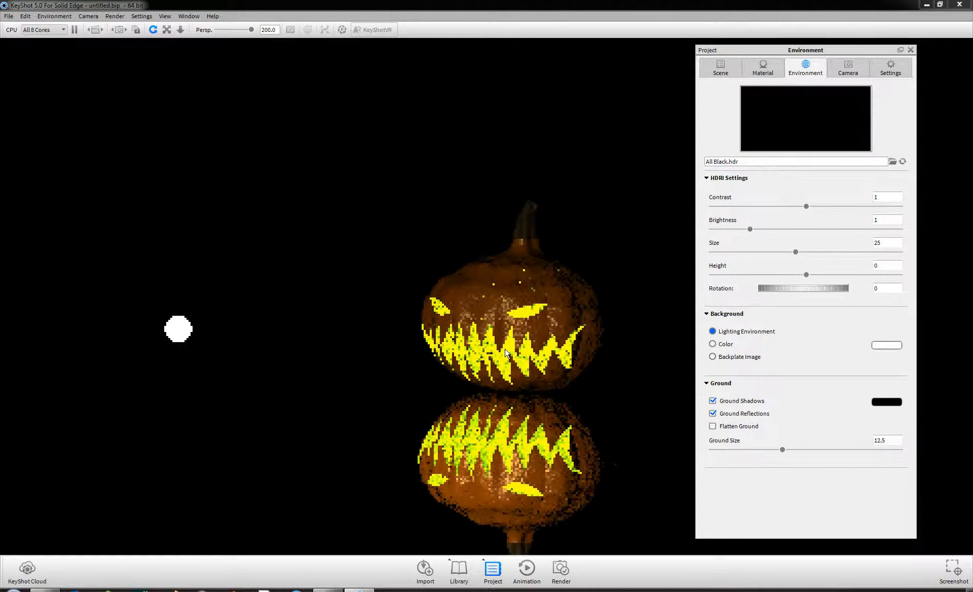
scroll(507, 353, up, 2)
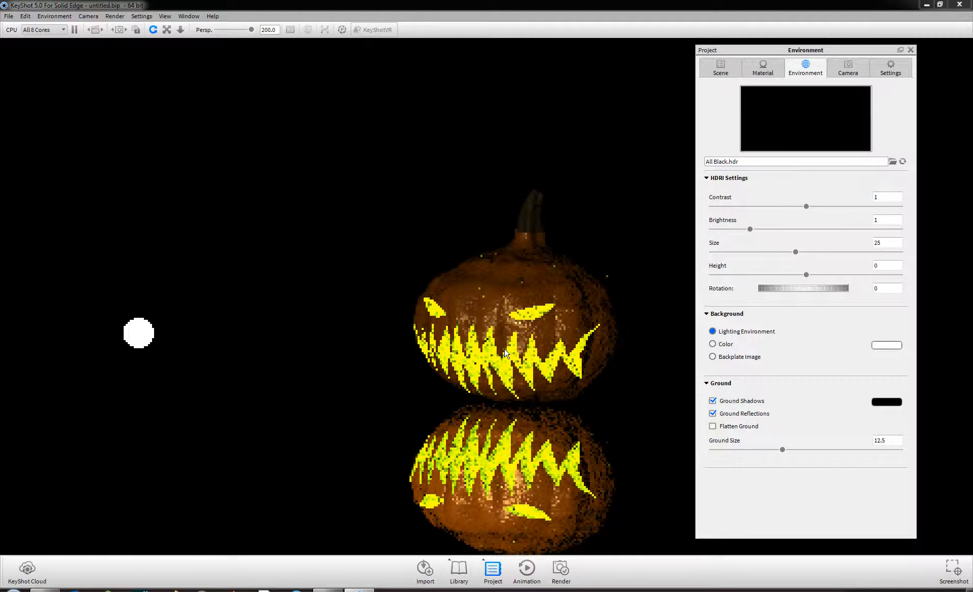
scroll(505, 353, up, 3)
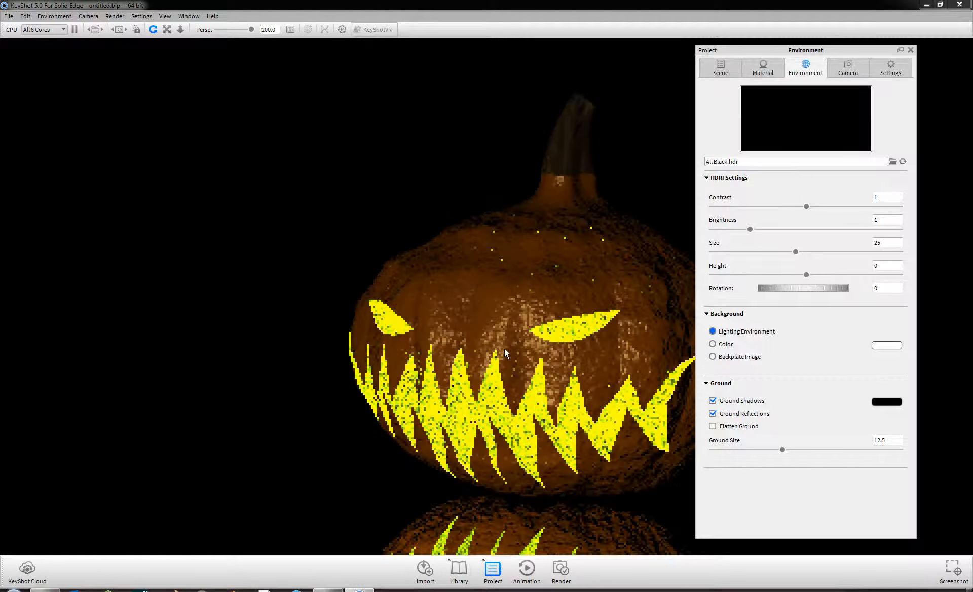
scroll(507, 361, up, 2)
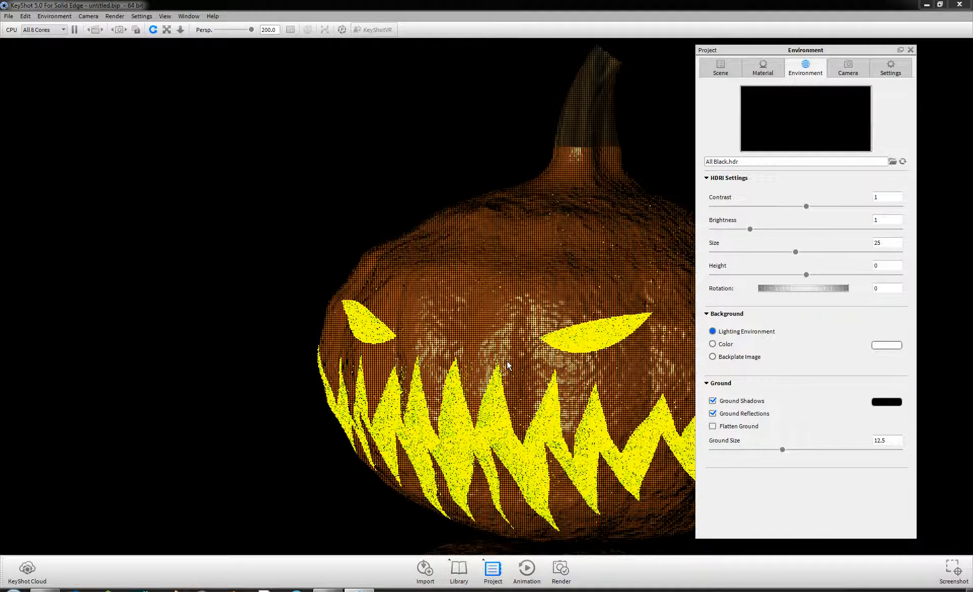
scroll(507, 361, down, 5)
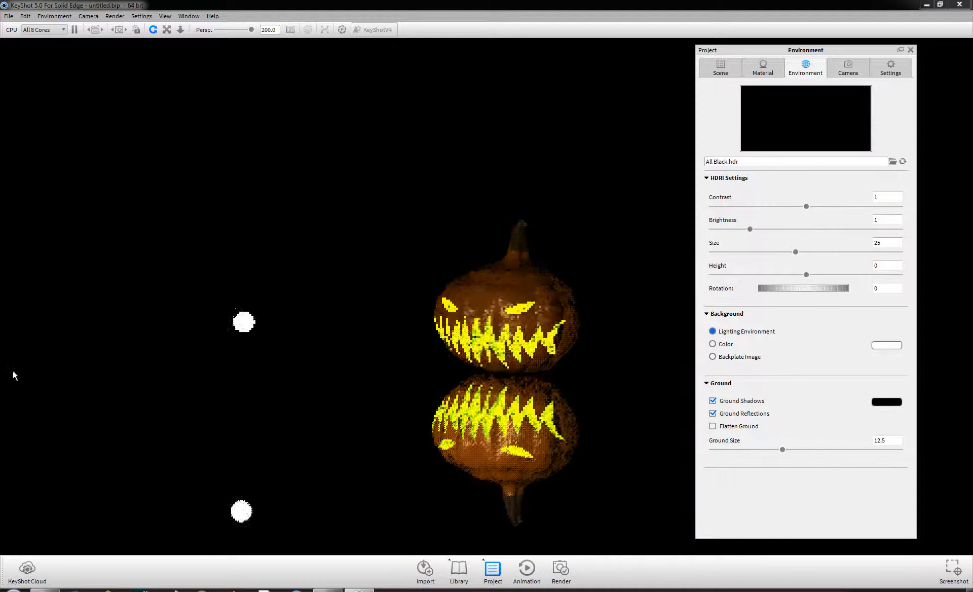
scroll(245, 318, up, 3)
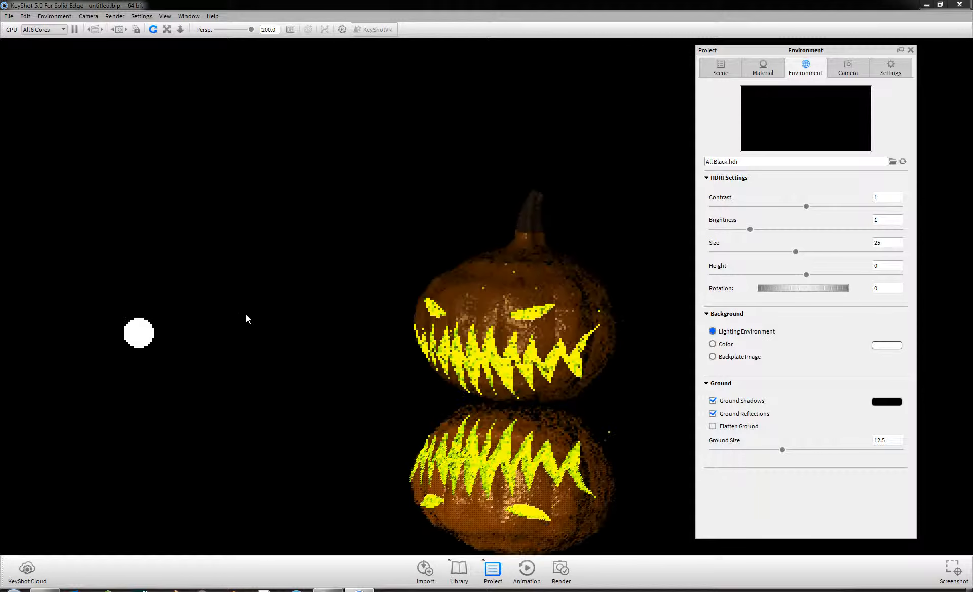
Lower the outer light sphere, light.par:2, along the Y axis to a translation of -0.0755 and accept the move
click(726, 74)
click(740, 151)
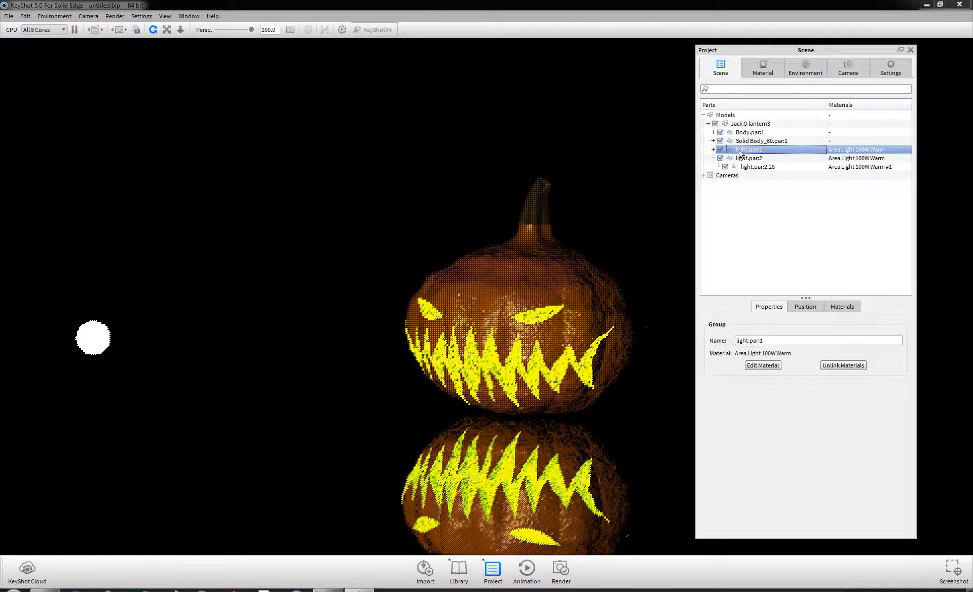
click(743, 158)
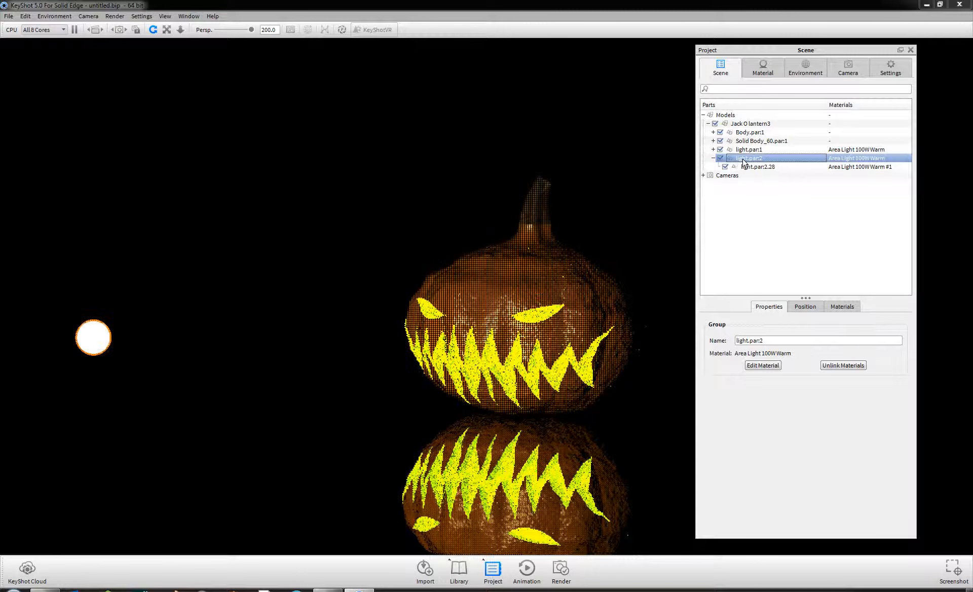
click(805, 307)
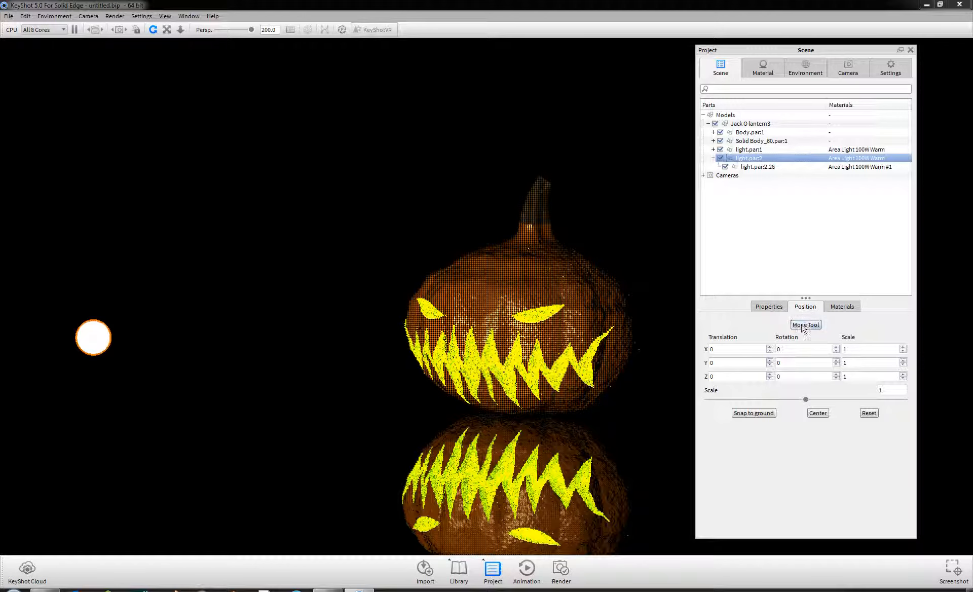
click(806, 325)
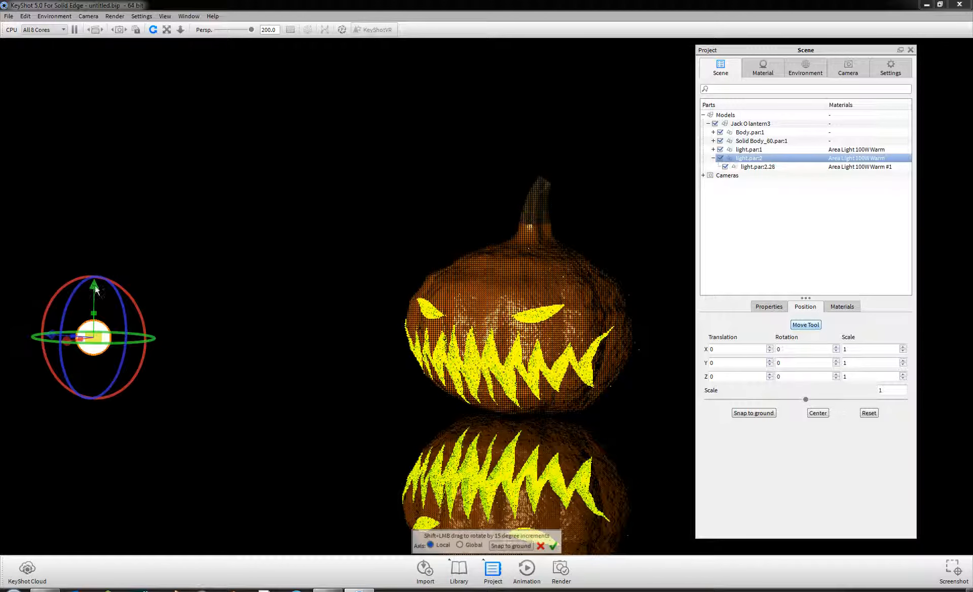
drag(94, 289, 110, 408)
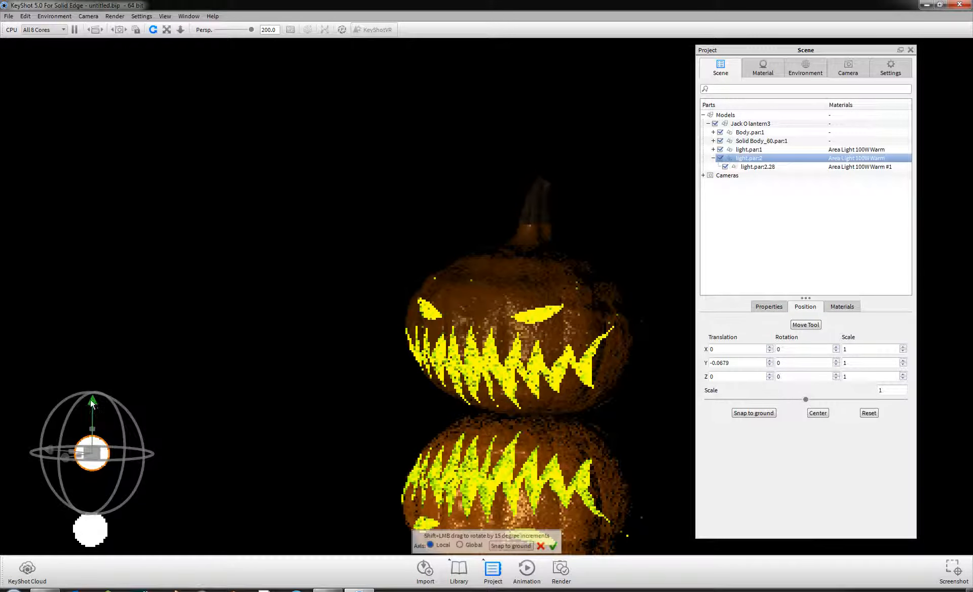
drag(92, 402, 98, 416)
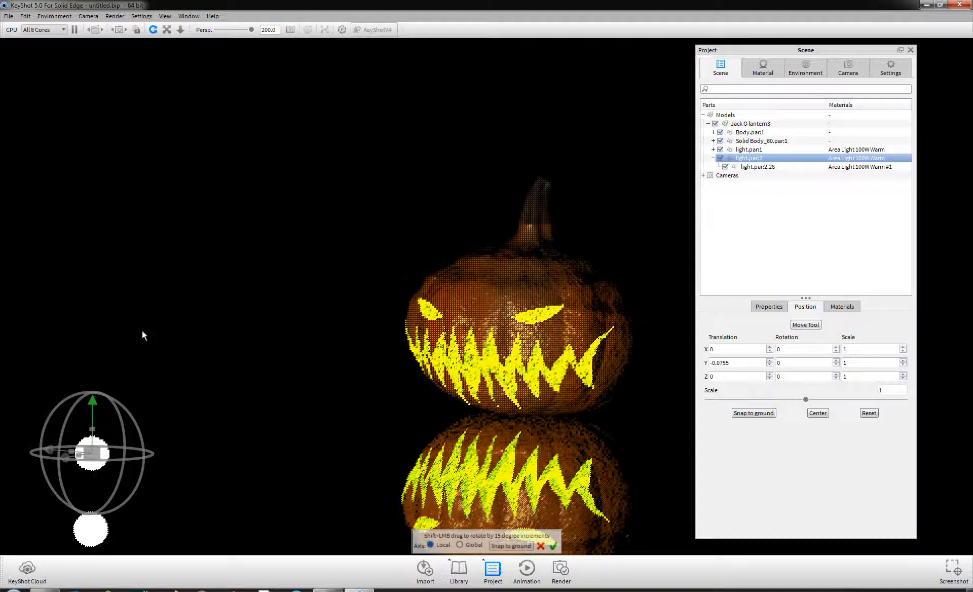
right_click(146, 313)
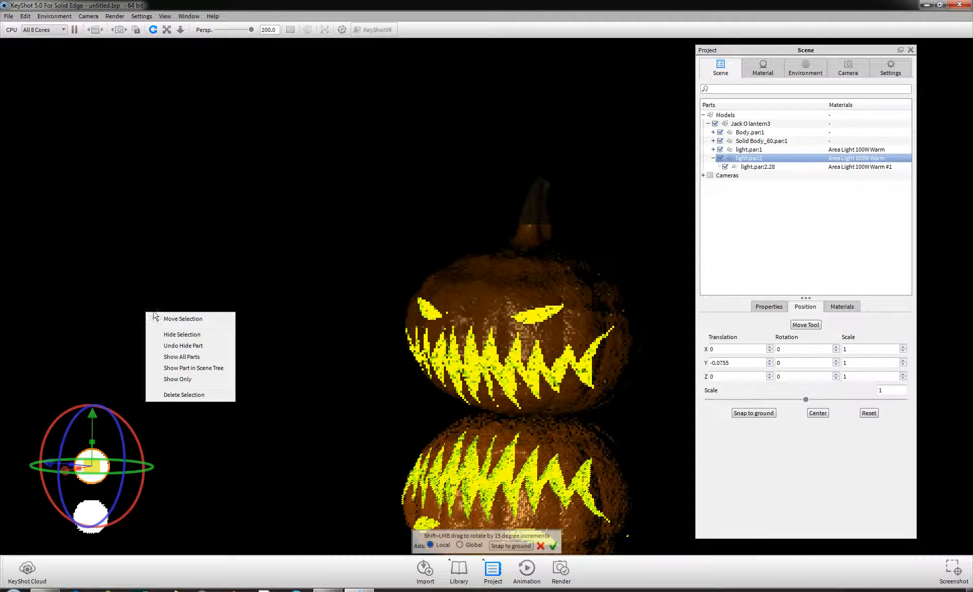
click(756, 168)
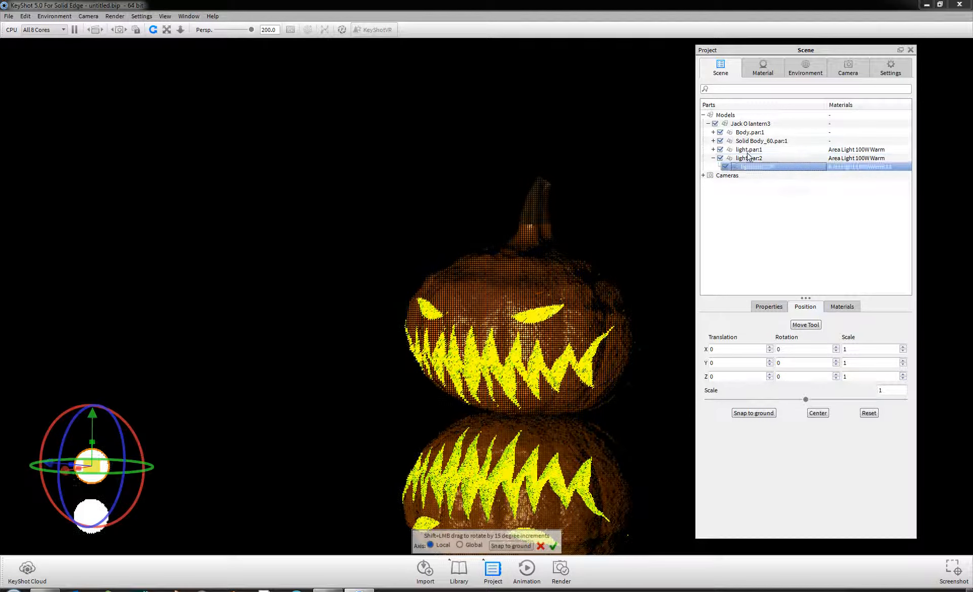
double_click(748, 151)
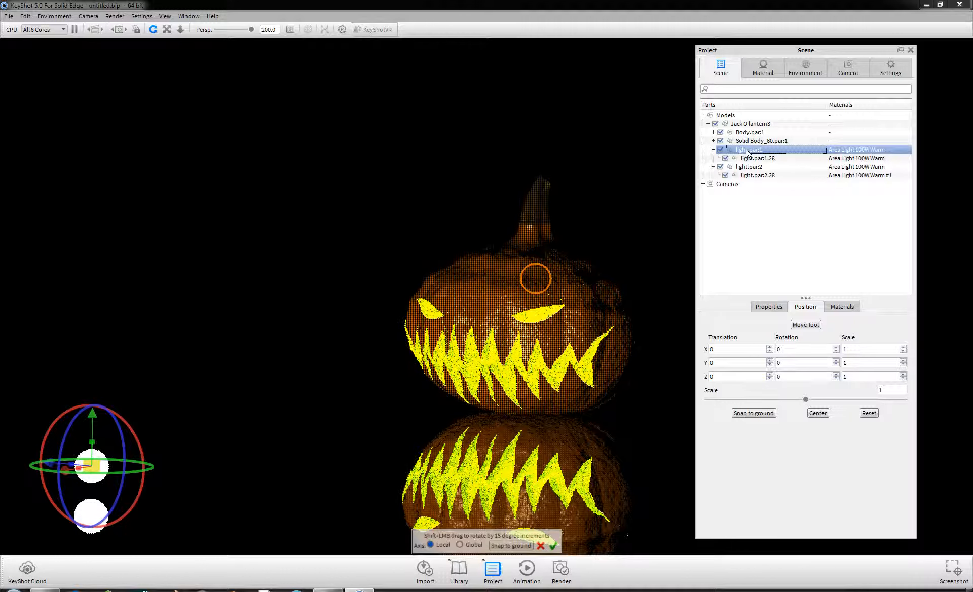
double_click(747, 151)
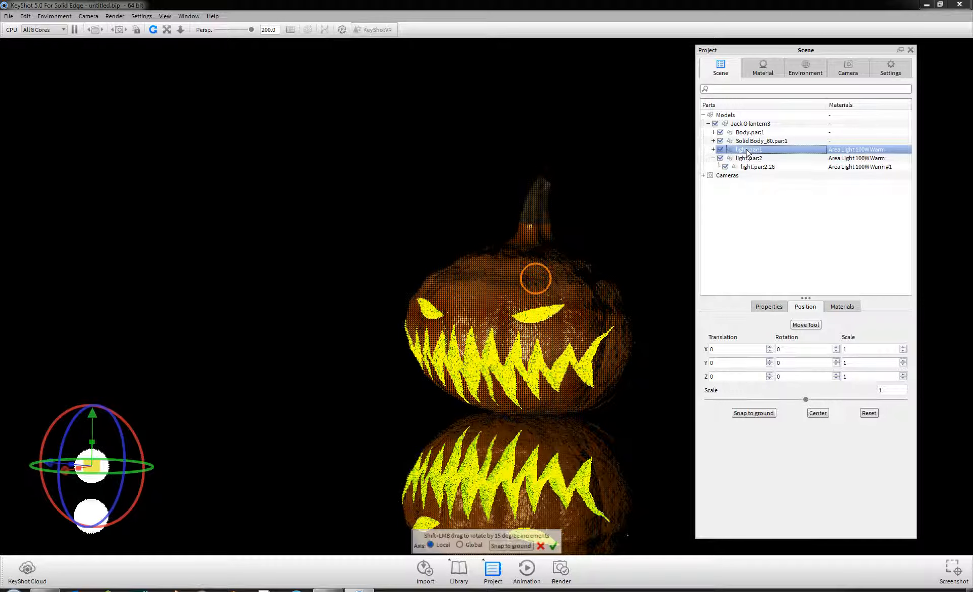
click(553, 545)
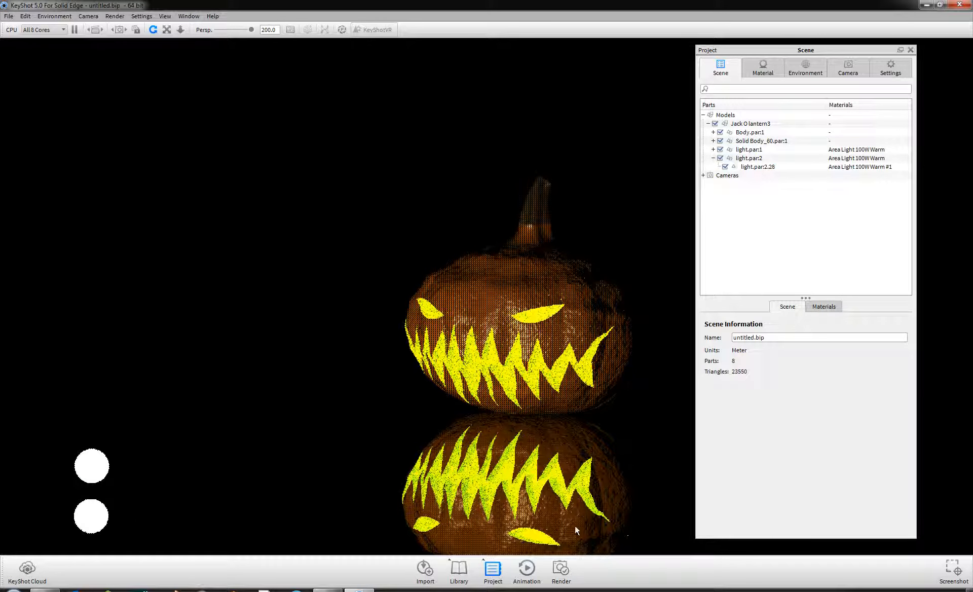
Set the power of the Area Light 100W Warm material on the inner sphere, light.par:1, to 1 Watt
double_click(753, 151)
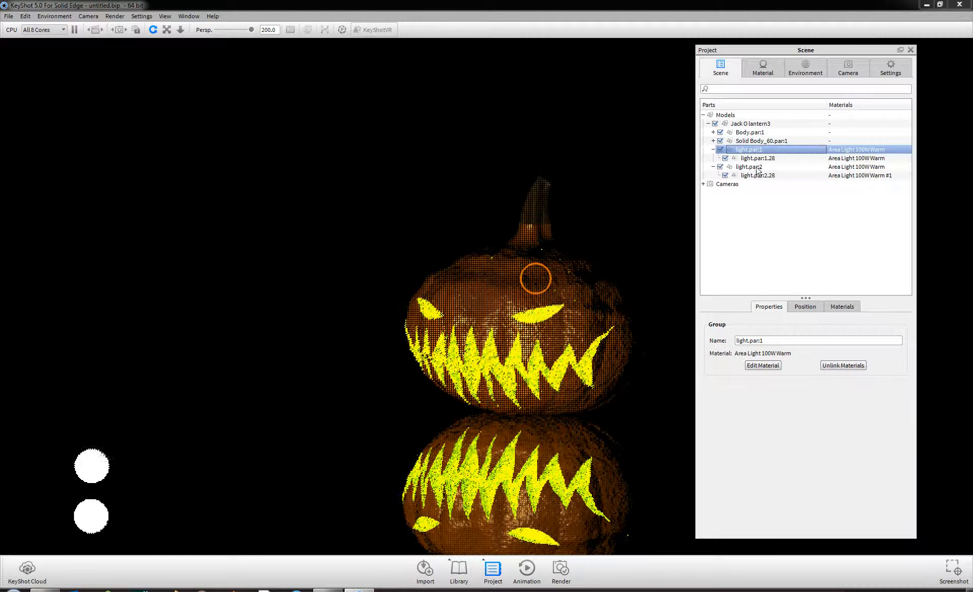
double_click(757, 150)
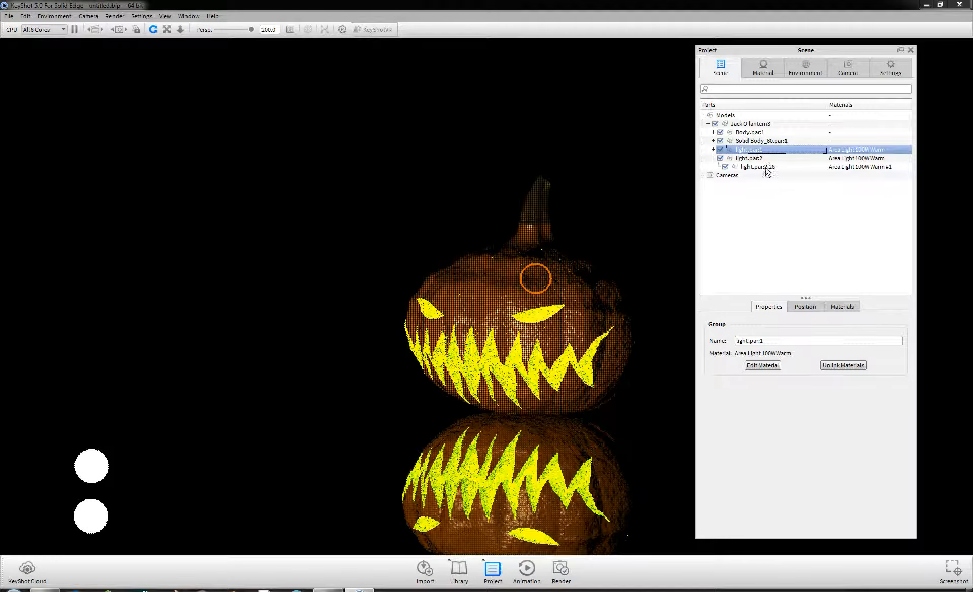
click(843, 307)
right_click(766, 151)
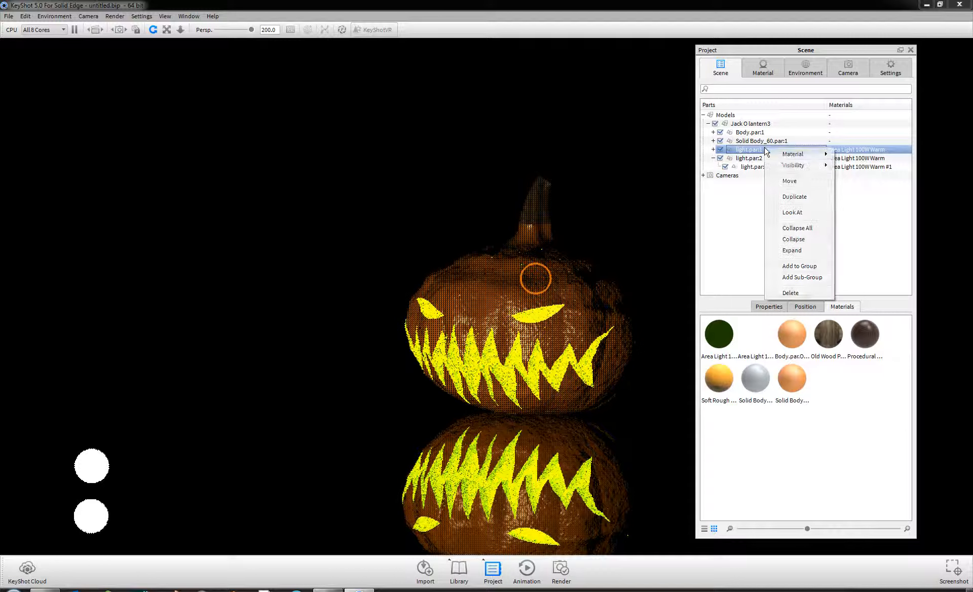
mouse_move(779, 158)
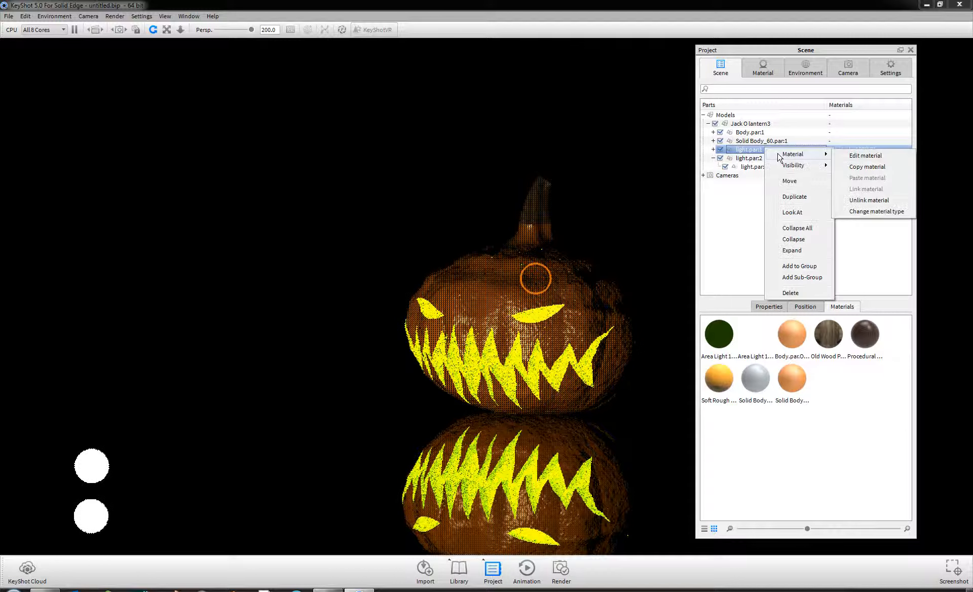
click(854, 156)
double_click(858, 173)
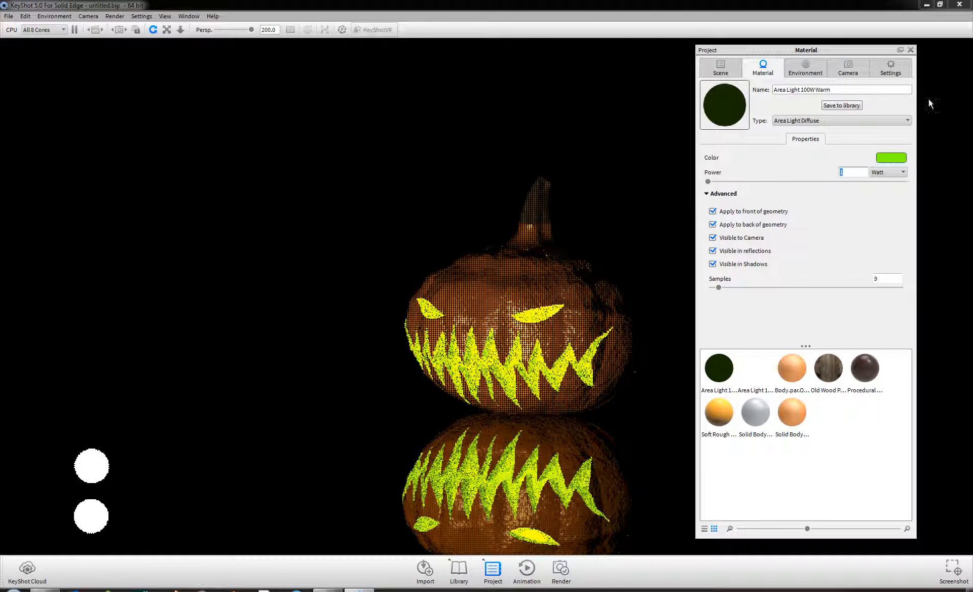
Reduce the current camera's perspective focal length to about 15.92 and frame the pumpkin closer
click(848, 68)
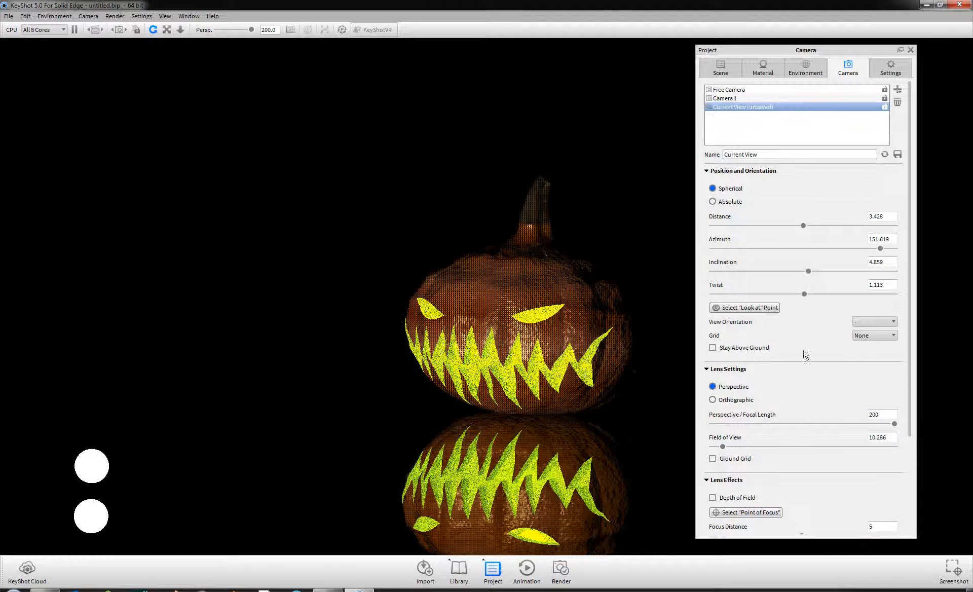
click(892, 70)
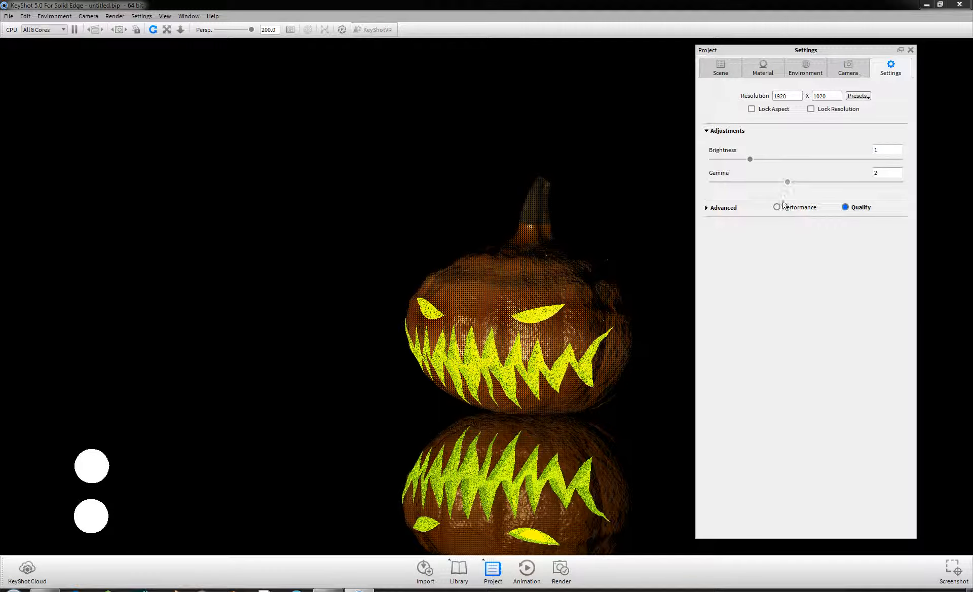
click(849, 70)
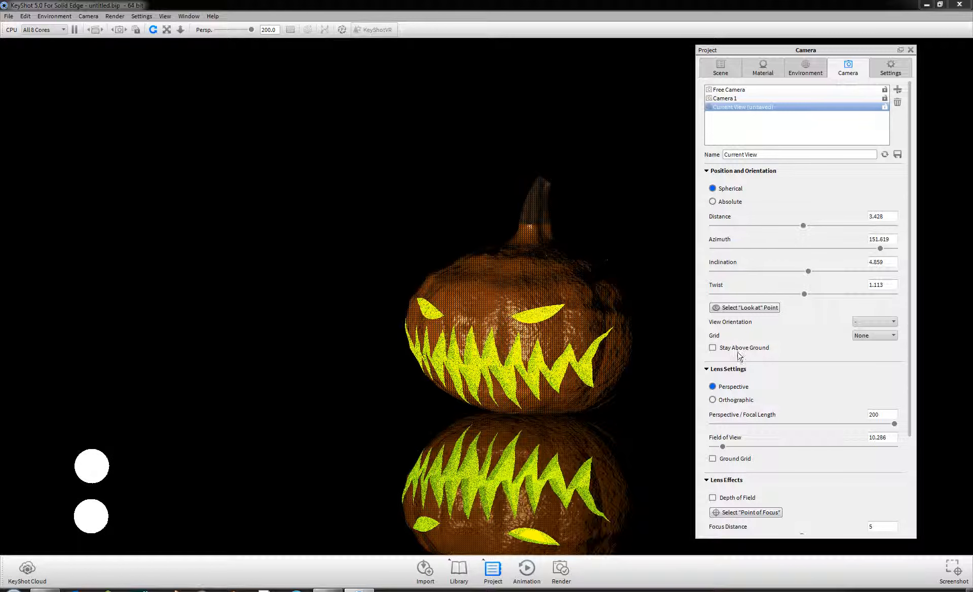
drag(895, 425, 725, 428)
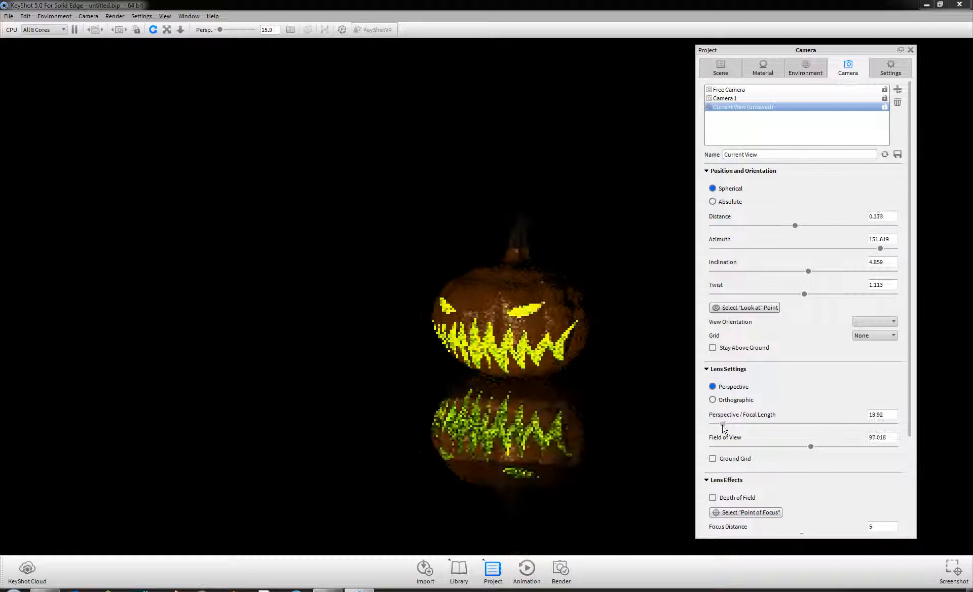
scroll(621, 330, up, 5)
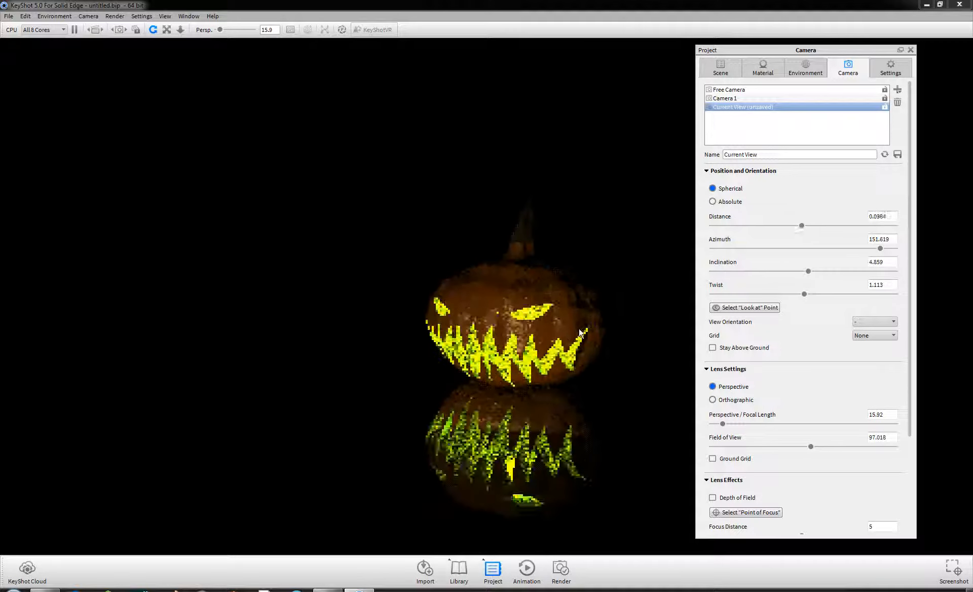
scroll(579, 336, up, 1)
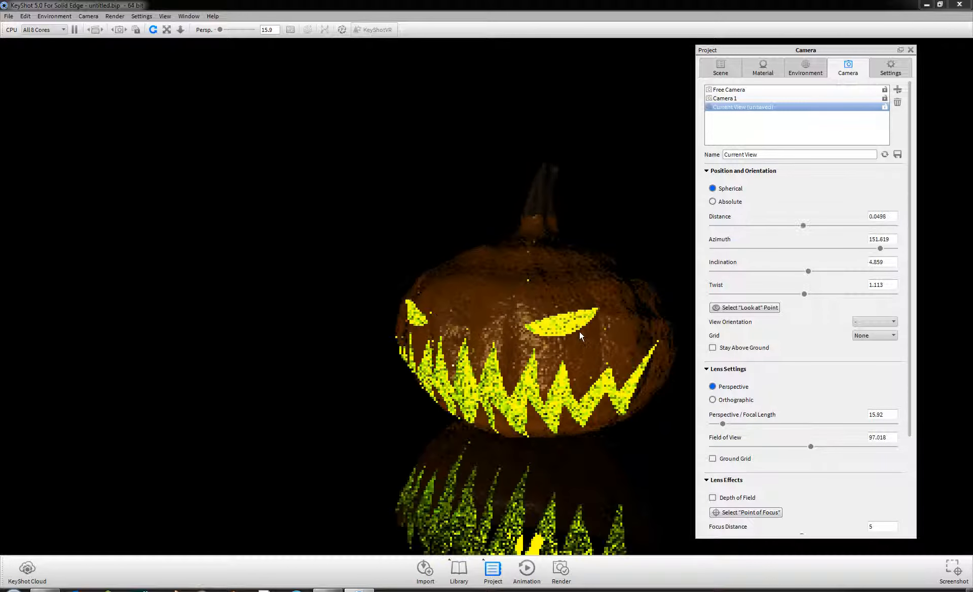
scroll(580, 333, up, 1)
scroll(579, 332, up, 2)
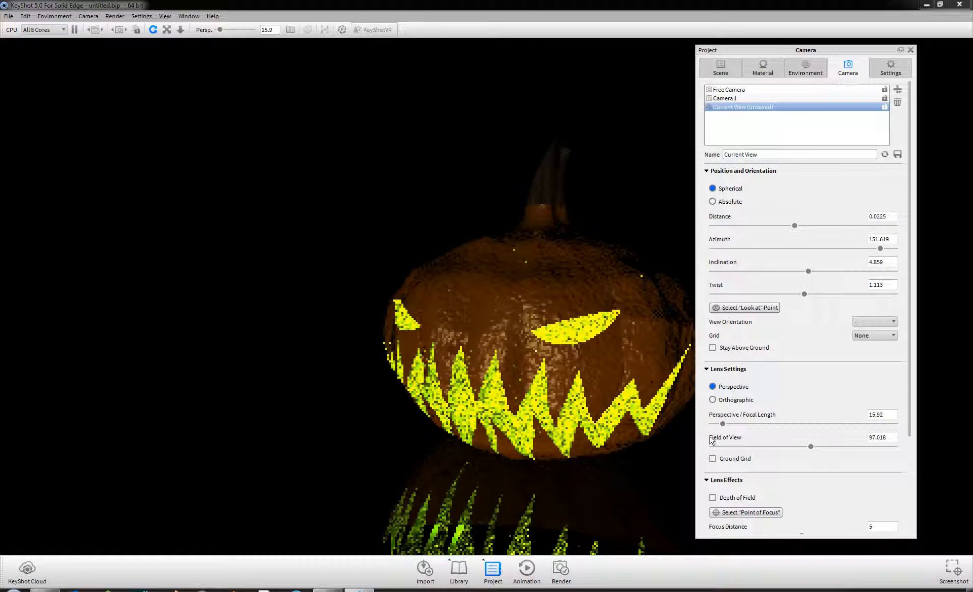
Enable depth of field for the camera and set its point of focus on the front of the pumpkin's face
click(714, 497)
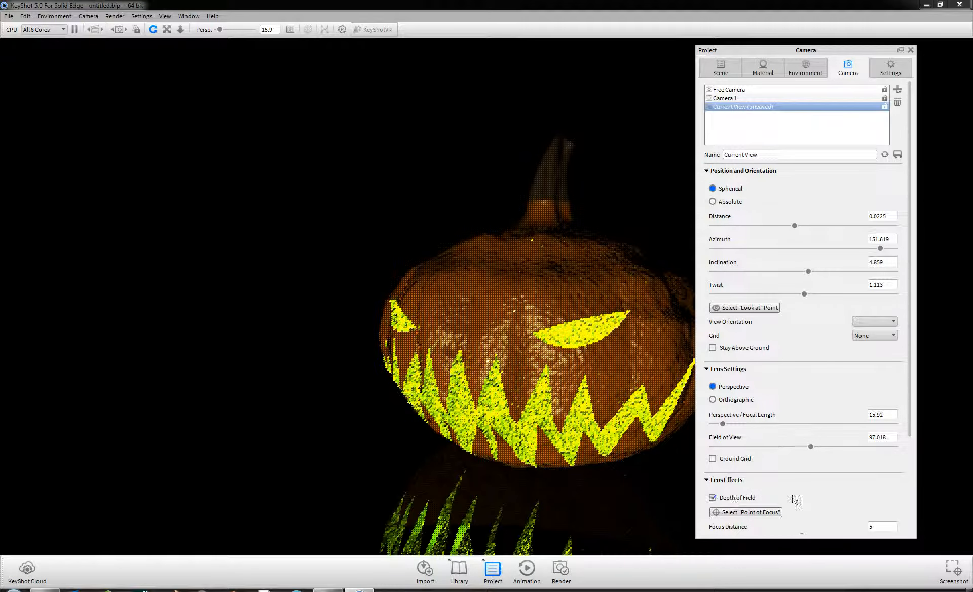
scroll(760, 499, down, 3)
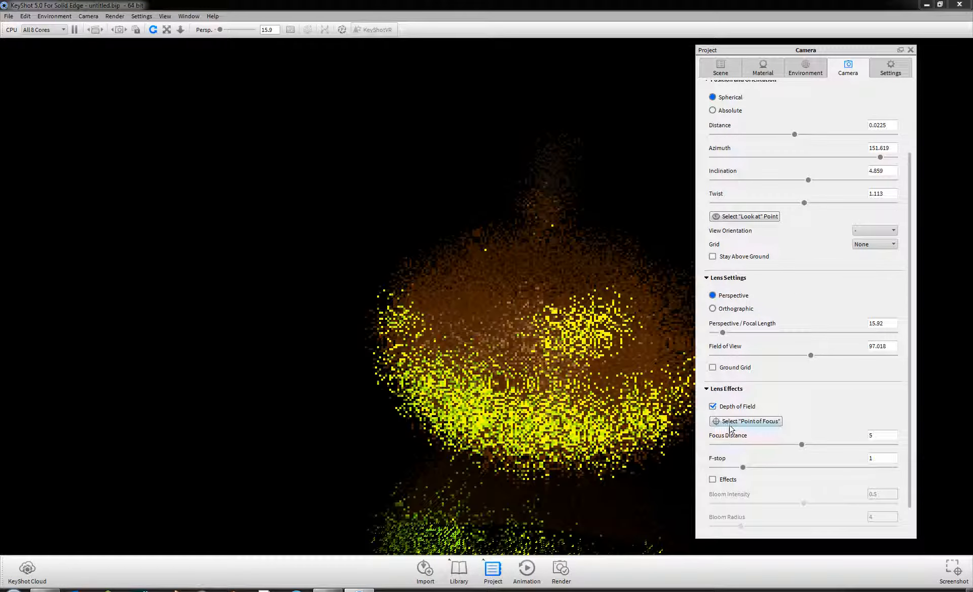
click(730, 425)
click(522, 361)
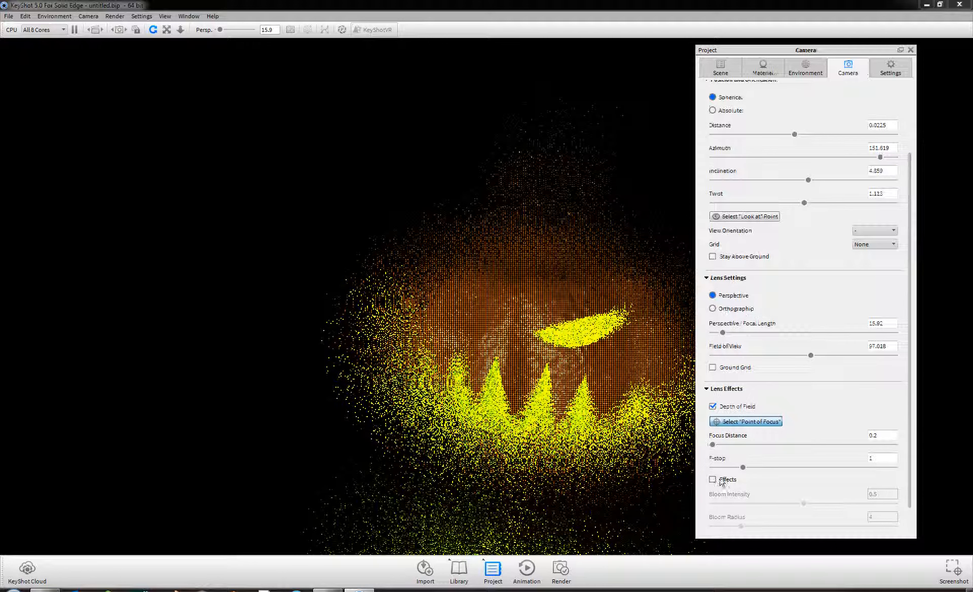
Enable camera effects with bloom intensity 0.663, bloom radius 8.296 and vignetting strength 0.699, and set the F-stop to 2.239
click(715, 479)
scroll(738, 490, down, 1)
drag(804, 470, 833, 471)
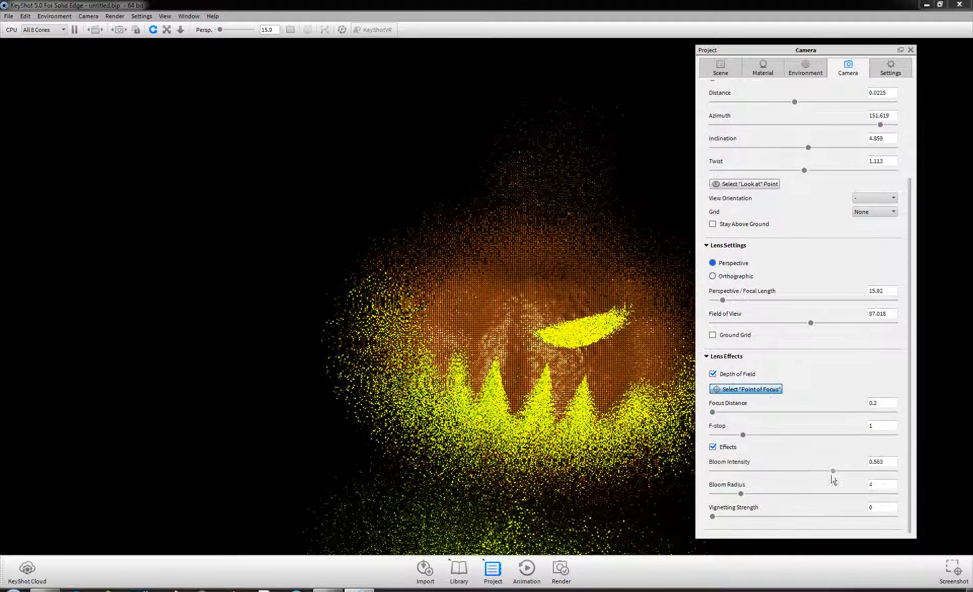
drag(741, 494, 782, 501)
drag(713, 516, 840, 517)
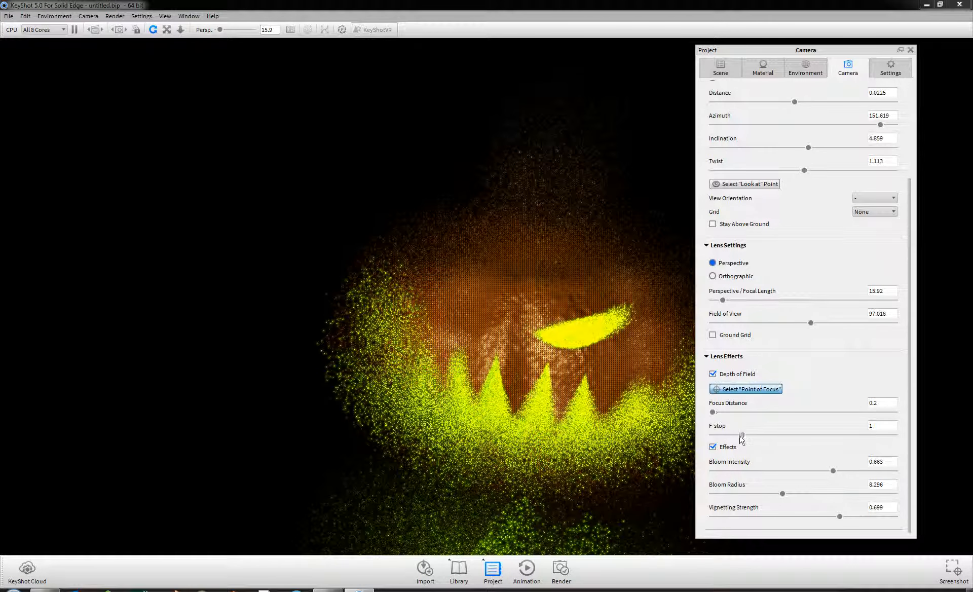
drag(743, 435, 791, 438)
drag(794, 435, 780, 435)
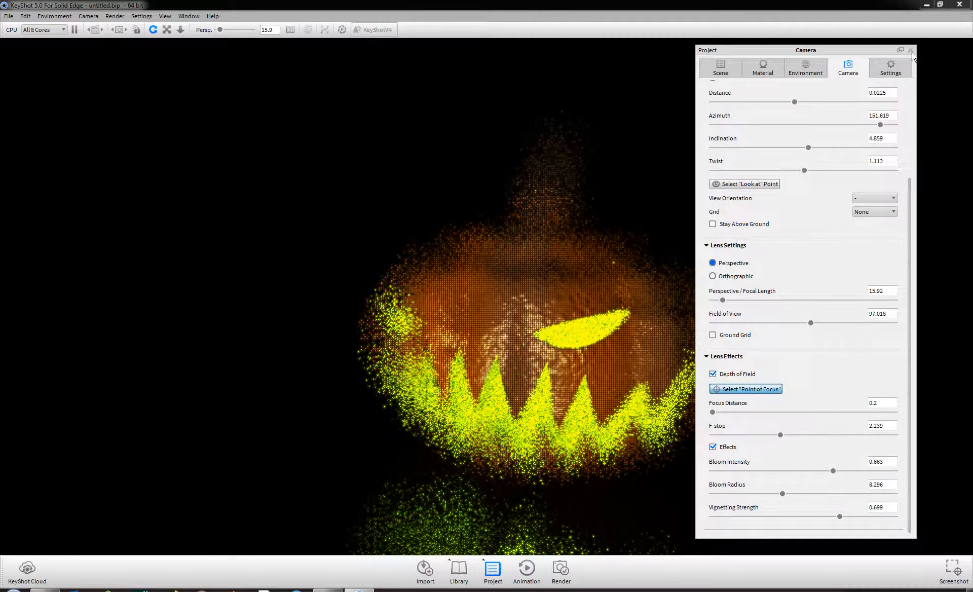
Close the project settings, review the still image render options and dismiss them without rendering
click(911, 51)
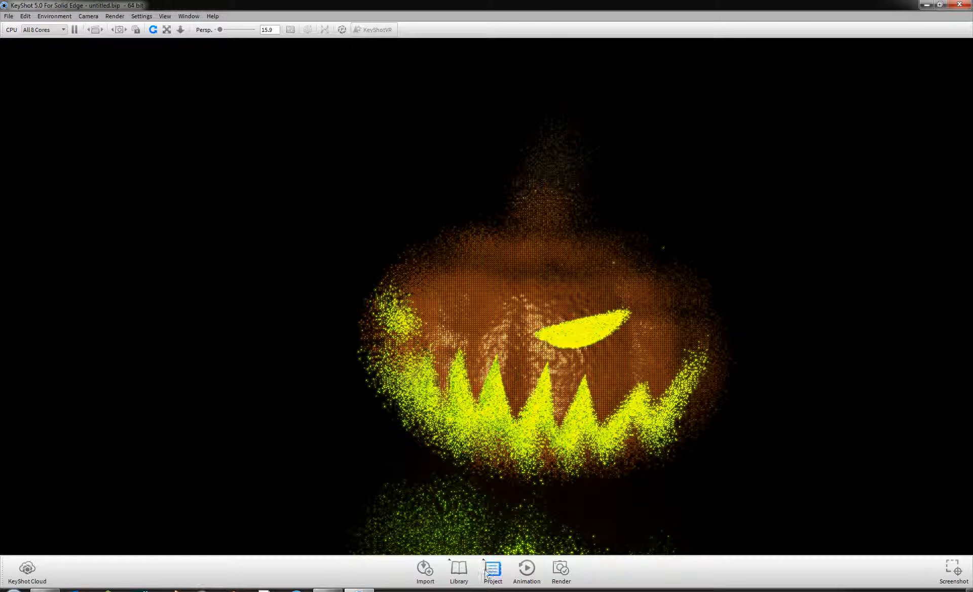
click(556, 576)
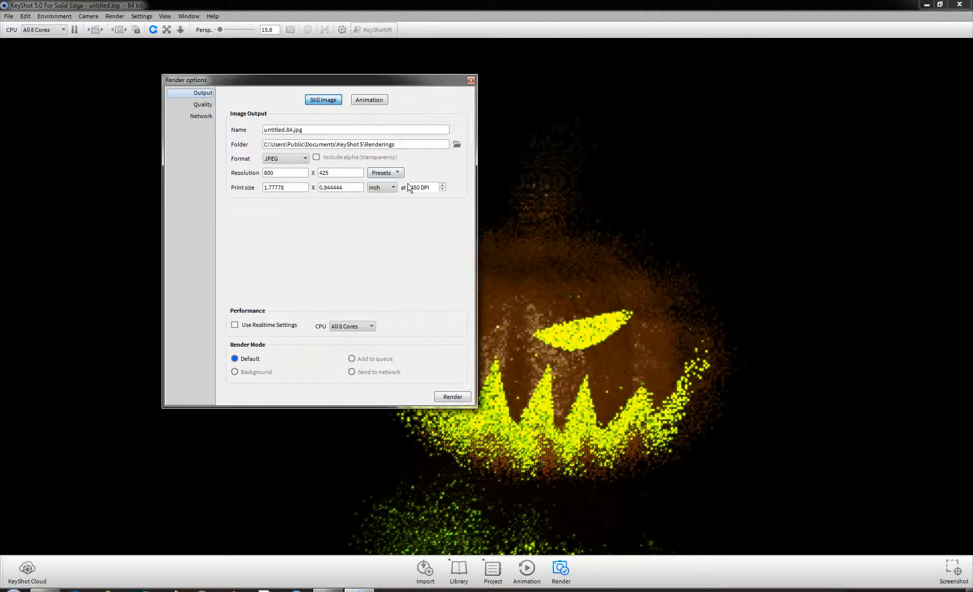
click(471, 80)
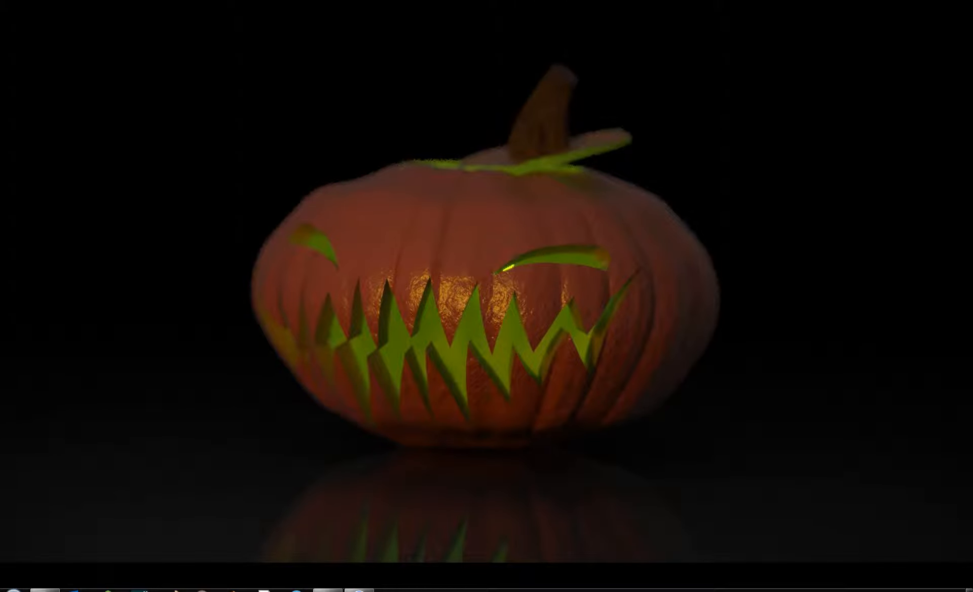
Switch to the file explorer, view the finished rendering untitled.80.tif in the KeyShot 5 Renderings folder and close the image
click(45, 590)
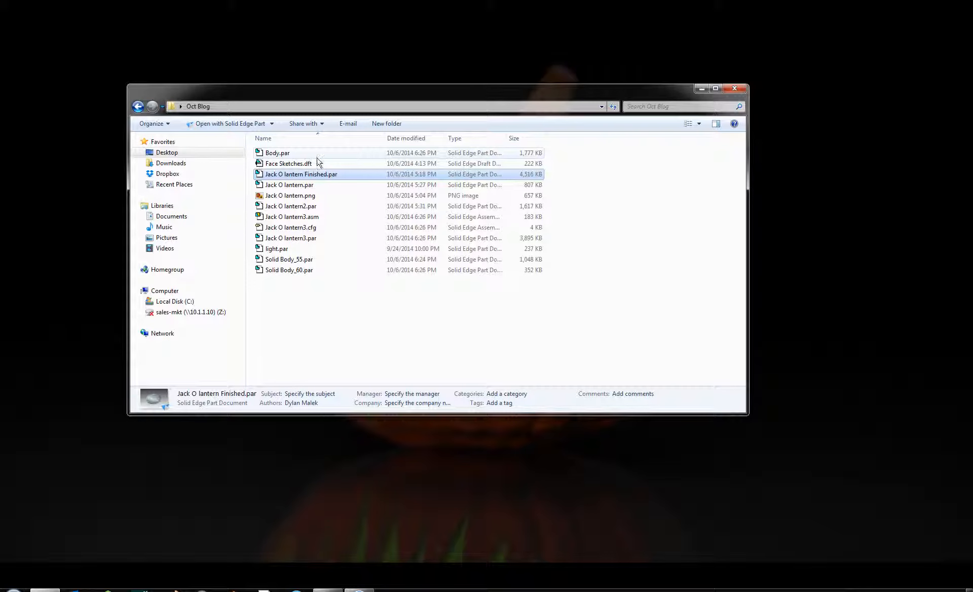
click(181, 153)
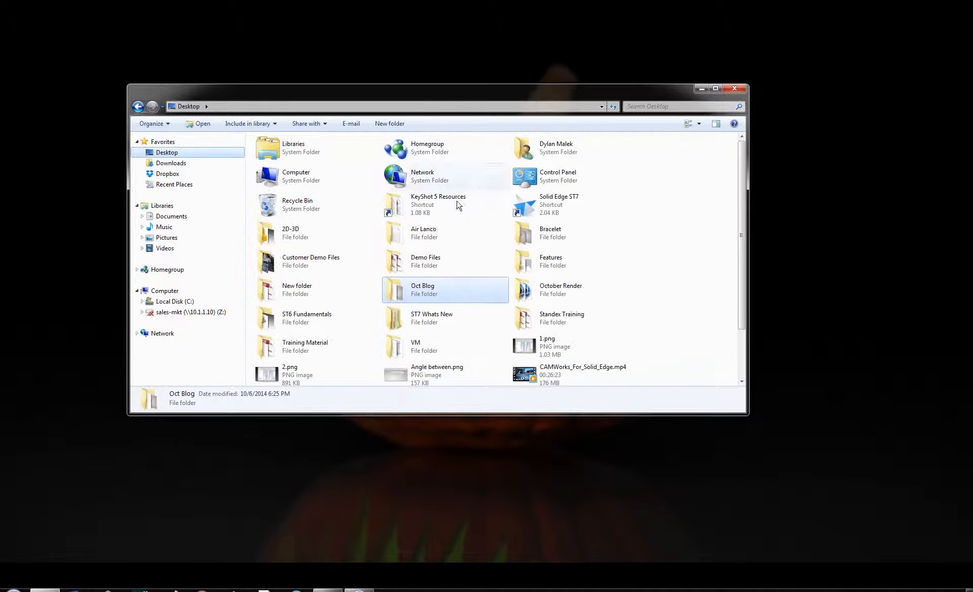
double_click(458, 204)
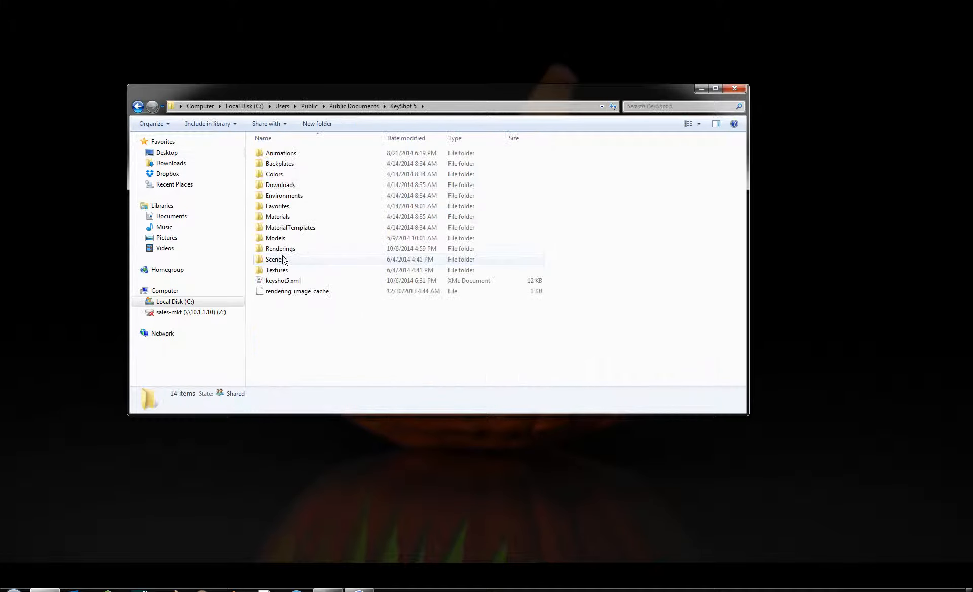
double_click(280, 249)
click(334, 241)
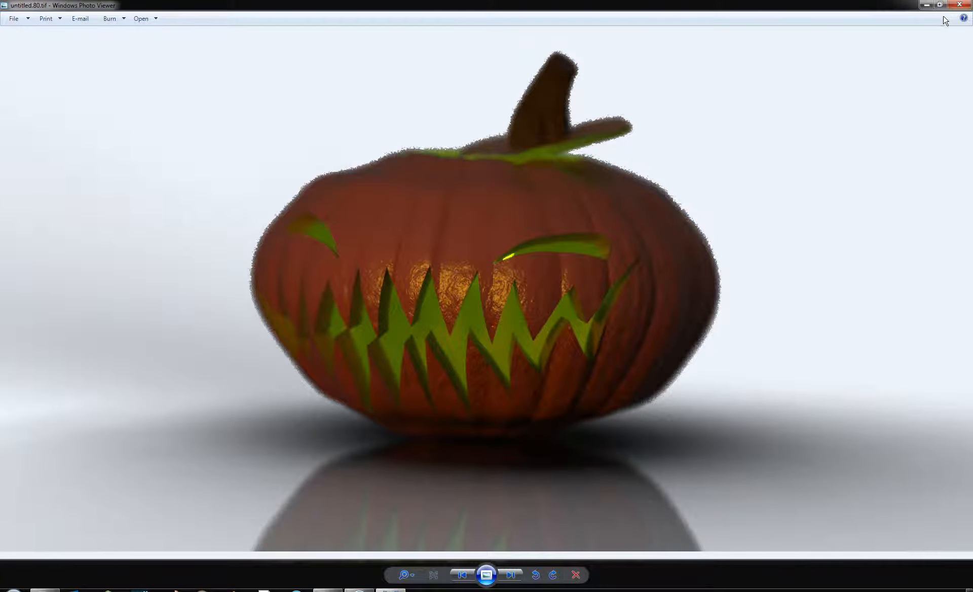
click(967, 6)
click(614, 336)
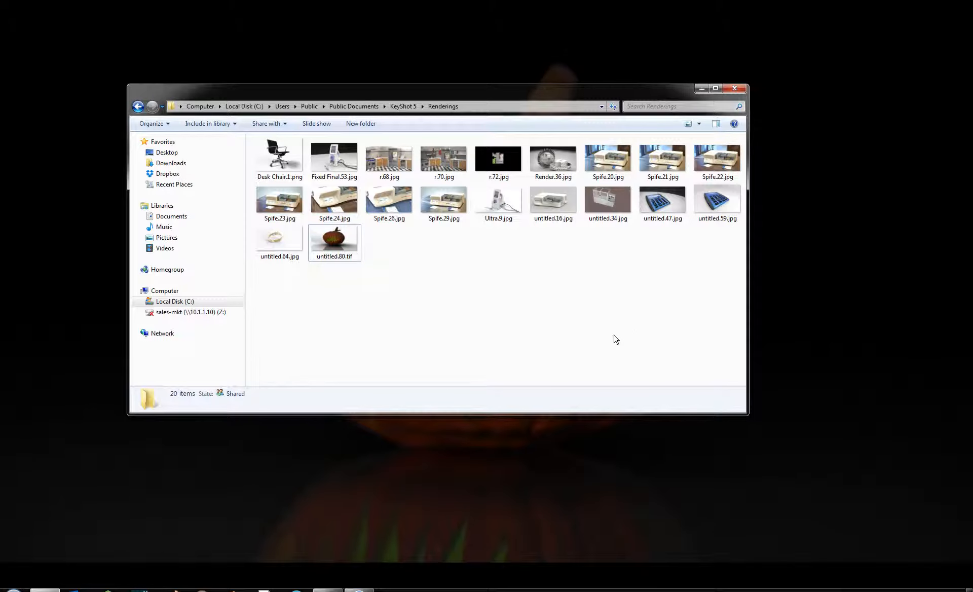
Switch back to KeyShot and close the program
click(369, 589)
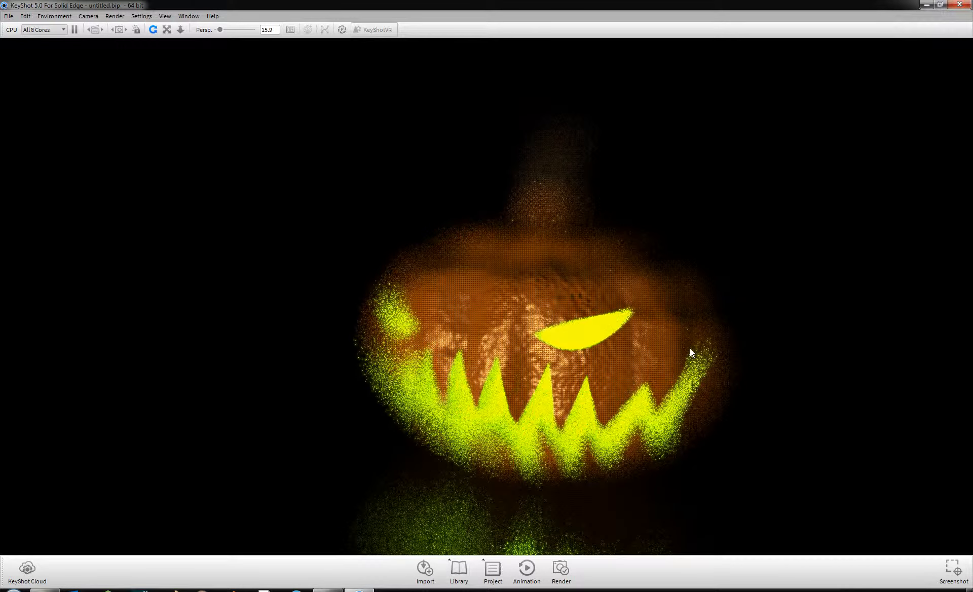
click(959, 5)
click(504, 305)
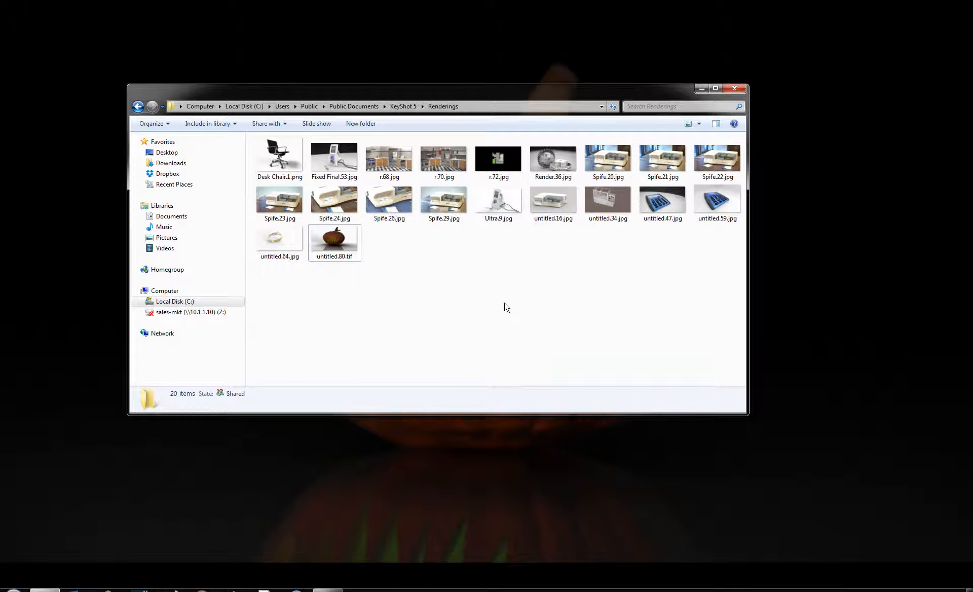
click(334, 590)
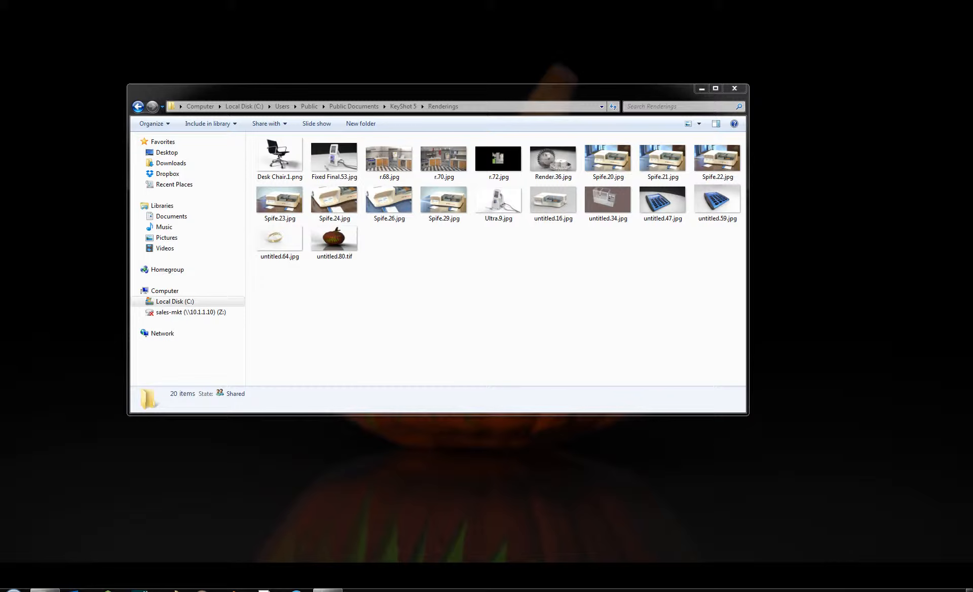